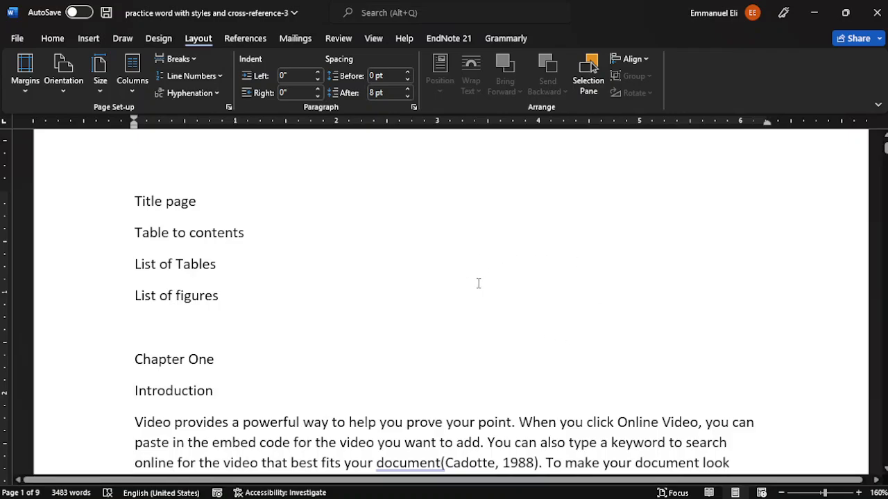
Show the full list of the document's styles
left_click(53, 38)
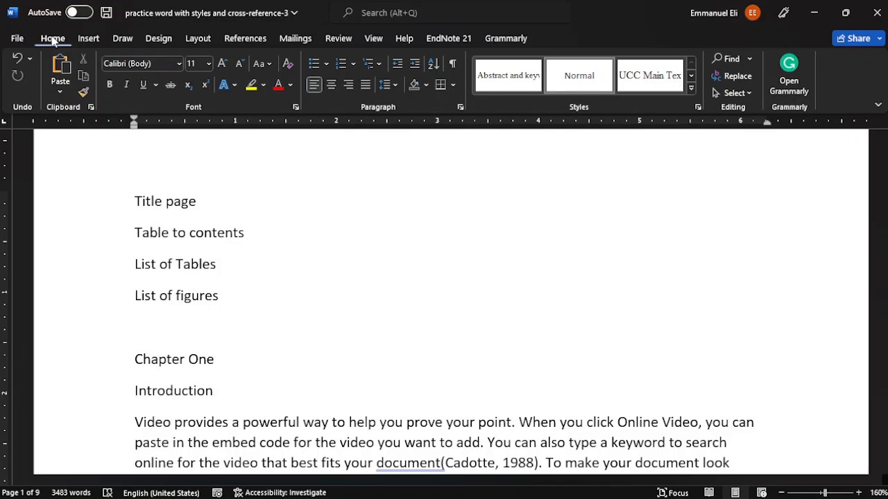
left_click(697, 108)
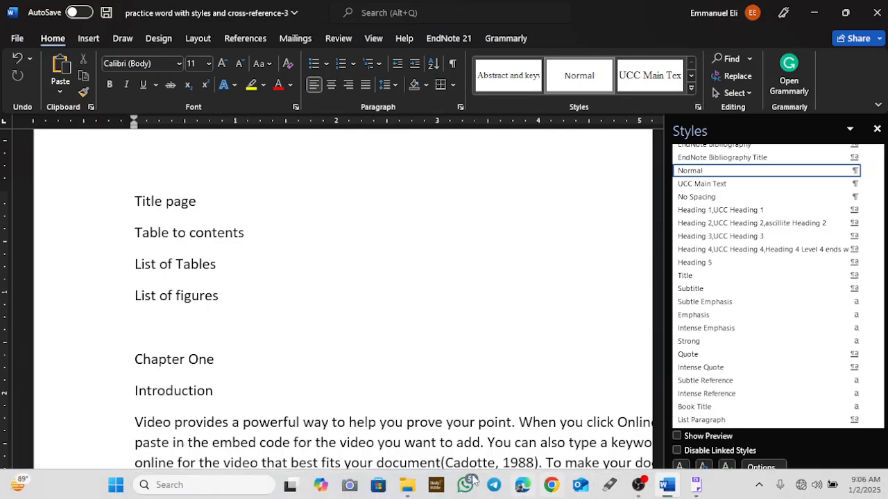
Switch to File Explorer to check the ucc_thesis_template_2015 file in The document folder, and return to Word
mouse_move(400, 489)
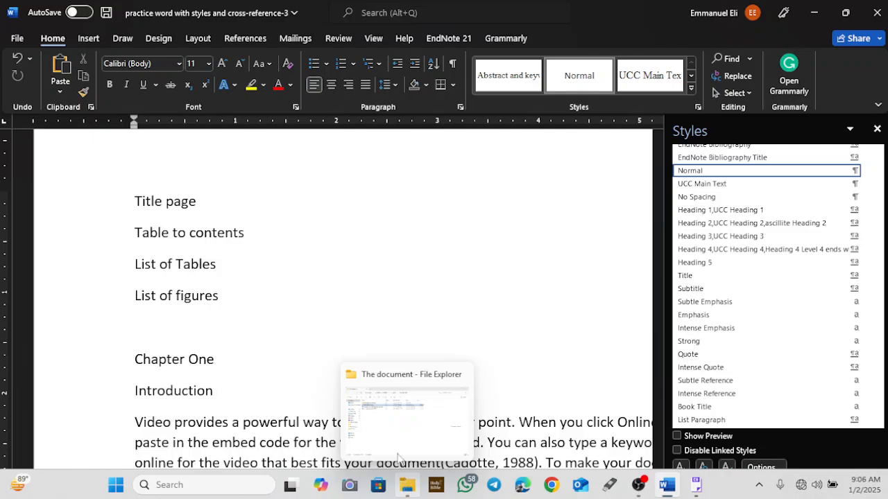
left_click(396, 424)
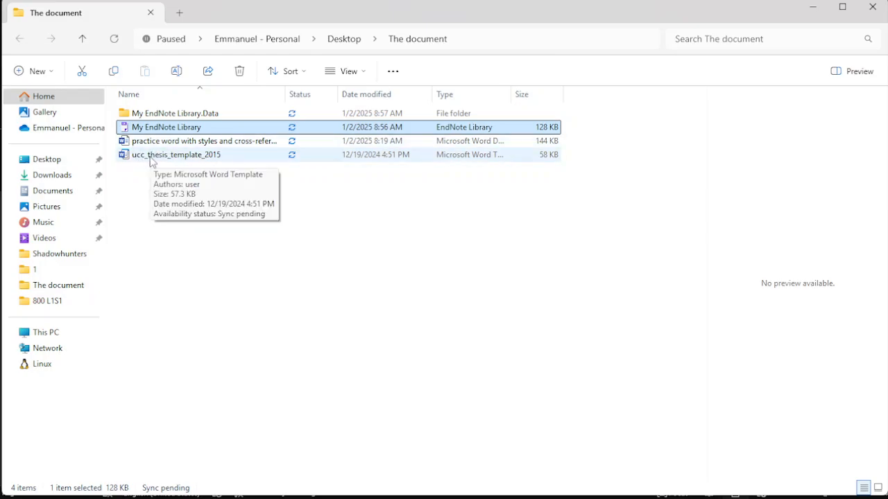
mouse_move(598, 474)
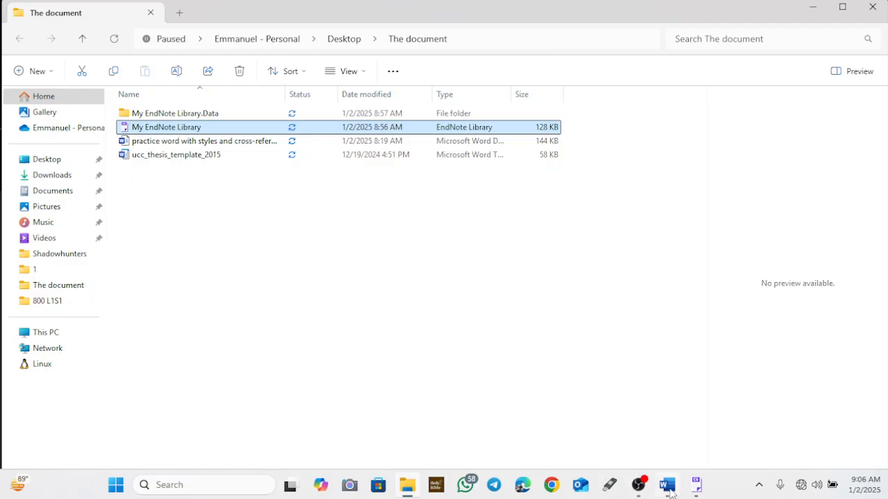
left_click(667, 485)
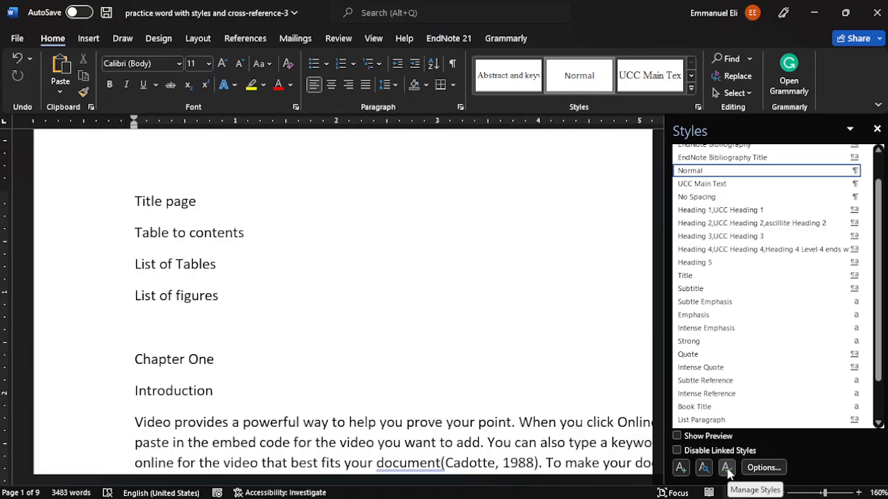
Open the style Organiser from style management and close the Normal.dotm template in it
left_click(726, 469)
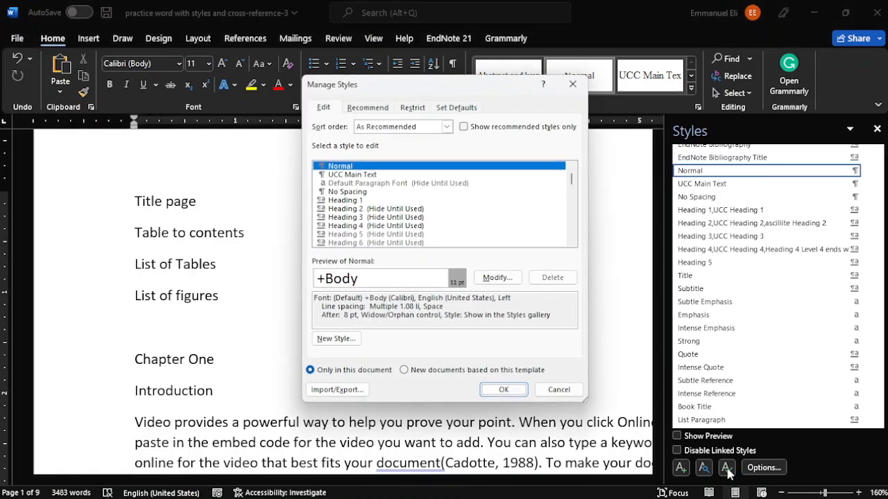
left_click(336, 389)
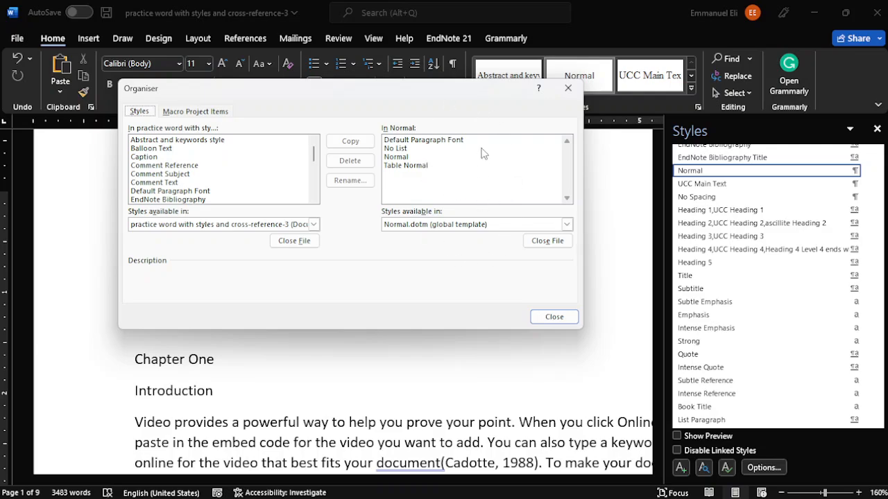
left_click(547, 240)
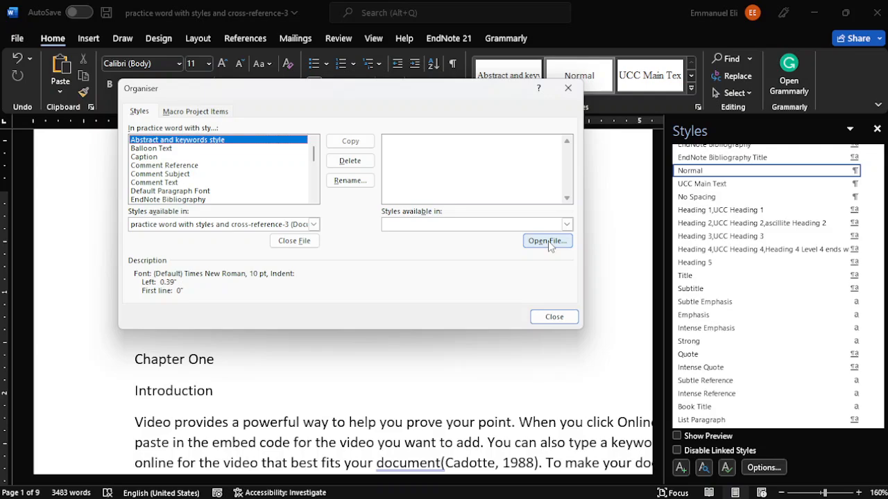
Load the ucc_thesis_template_2015 template from The document folder on the Desktop into the Organiser
left_click(548, 241)
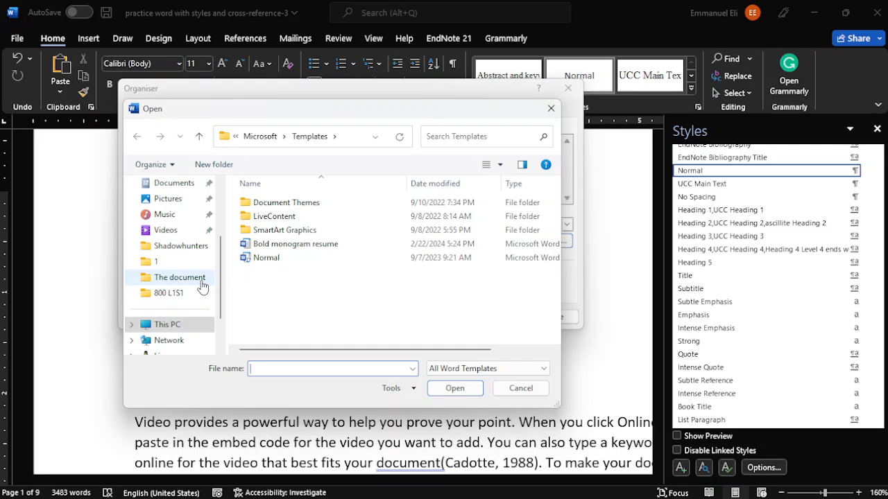
scroll(201, 285, "up", 3)
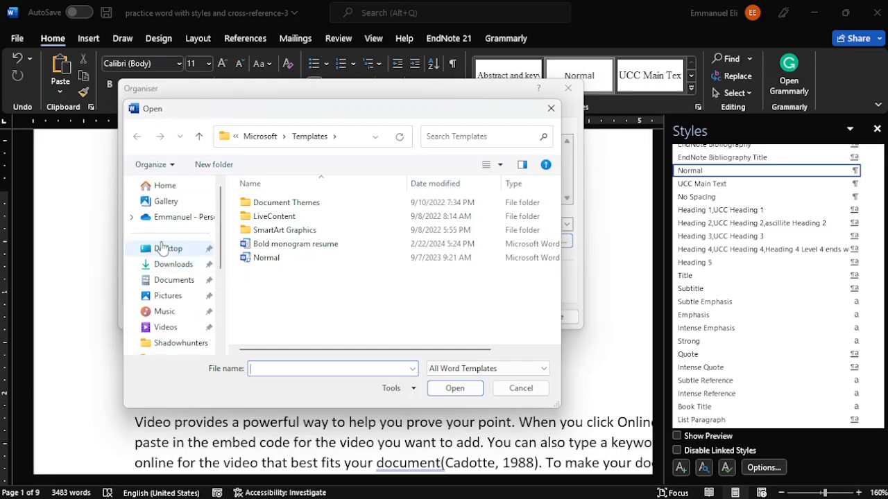
left_click(160, 251)
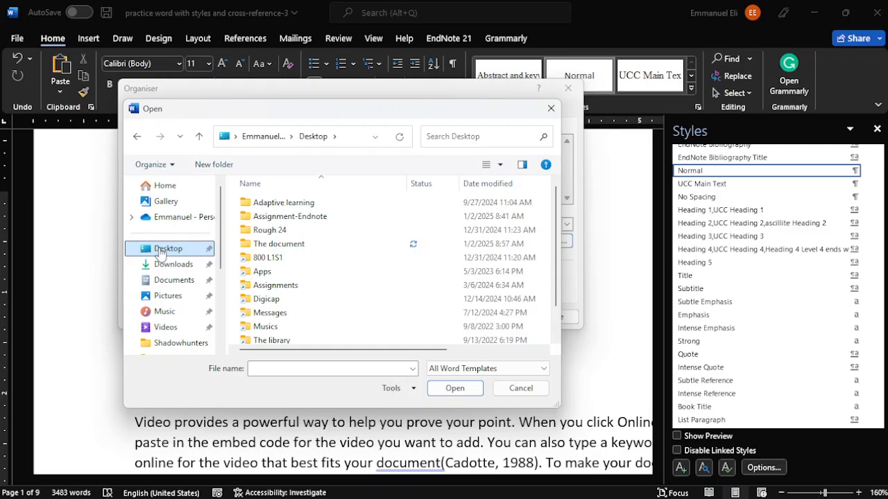
double_click(282, 248)
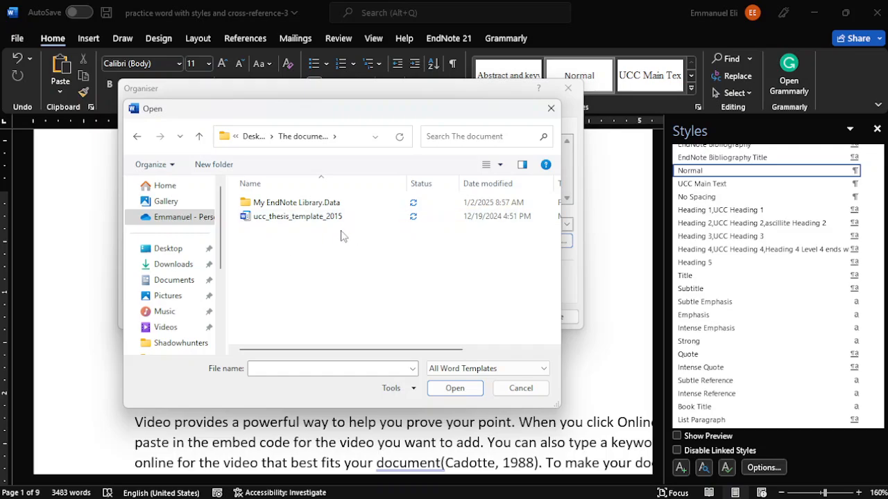
left_click(281, 219)
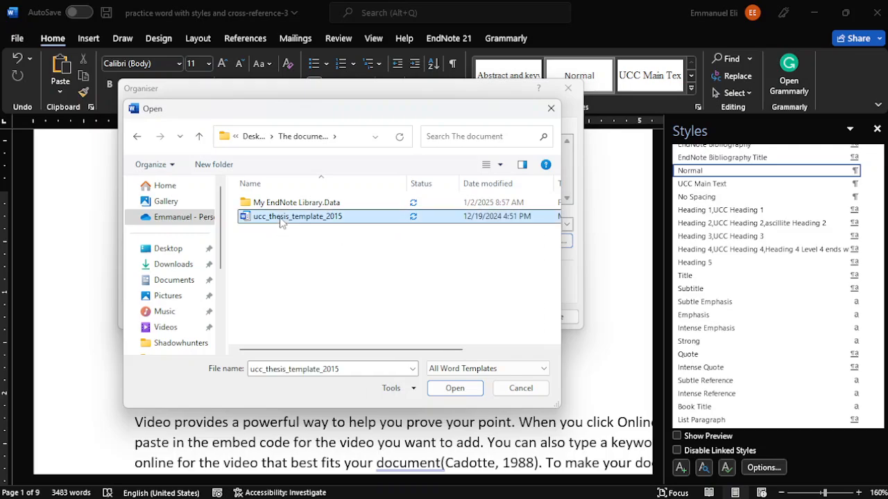
left_click(454, 389)
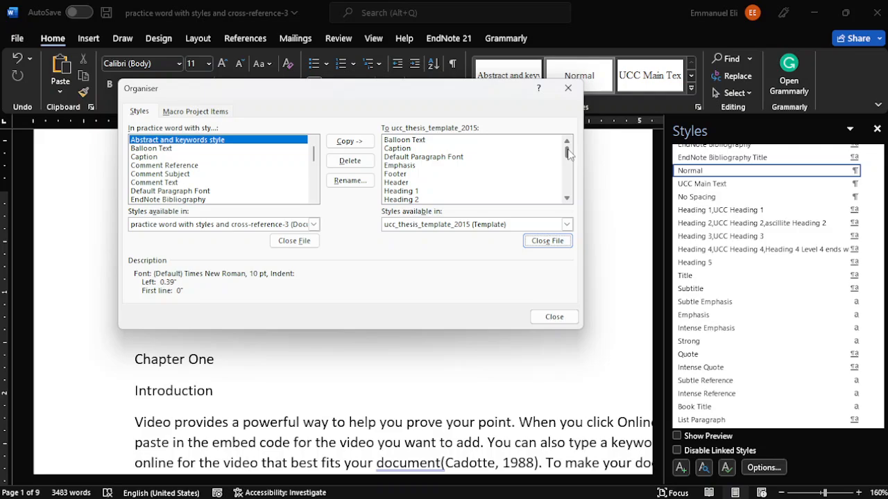
Copy Heading 1, Heading 2 and Heading 3 from the thesis template into the practice document, overwriting all existing entries
scroll(567, 154, "down", 1)
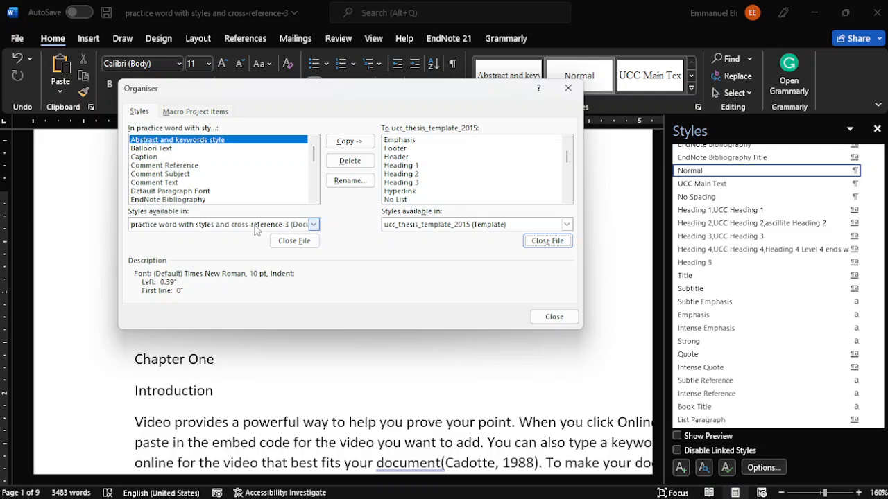
left_click_drag(420, 166, 414, 186)
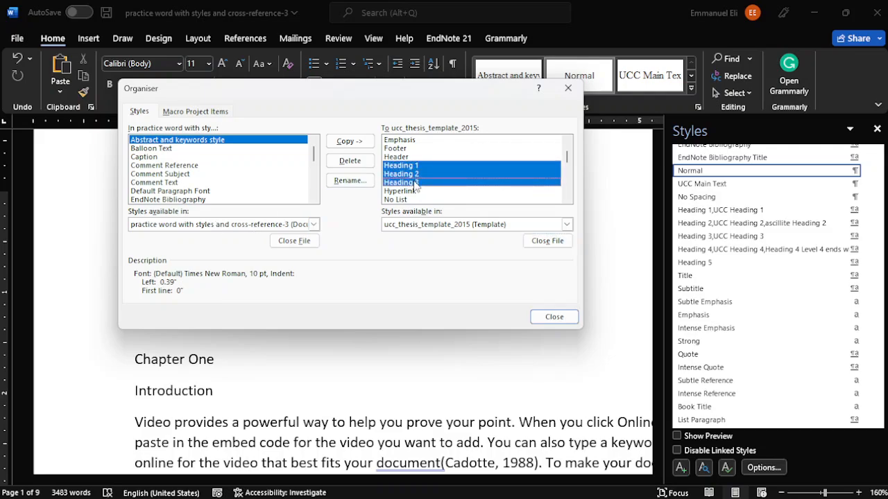
left_click(360, 146)
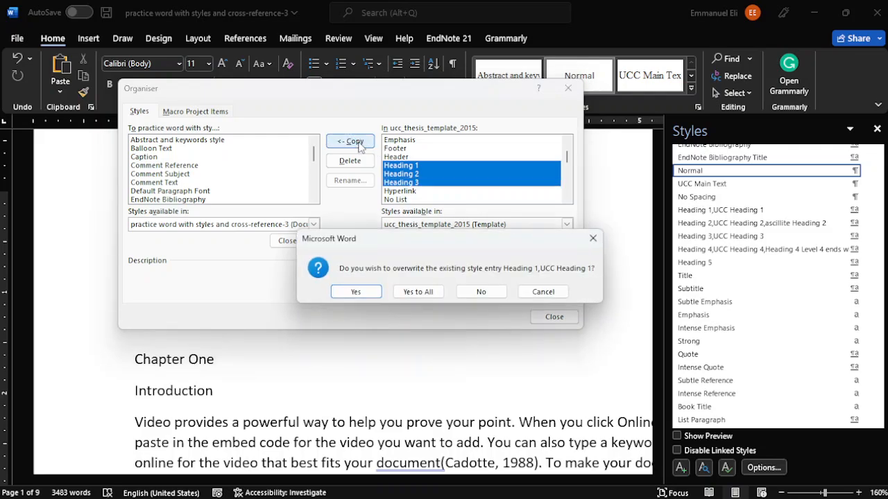
left_click(418, 292)
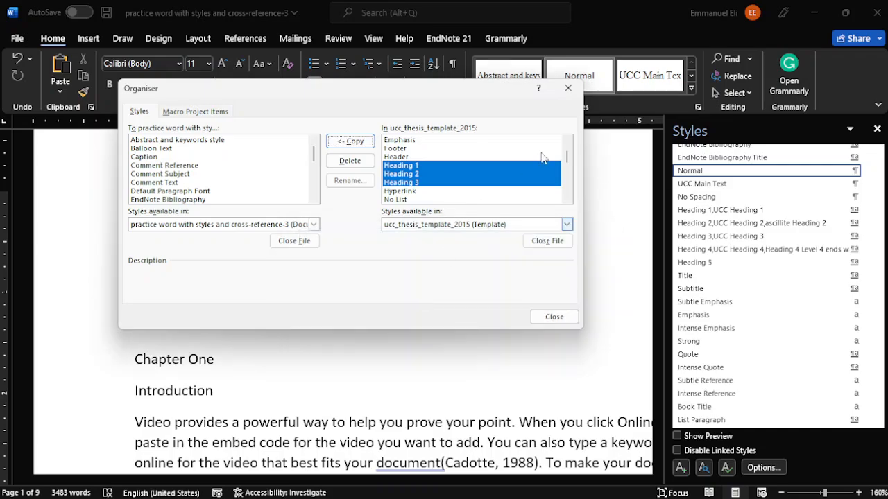
Copy all six UCC styles, from UCC Bibliography through UCC Table Caption, into the practice document, overwriting existing entries, and close the Organiser
left_click_drag(566, 161, 570, 206)
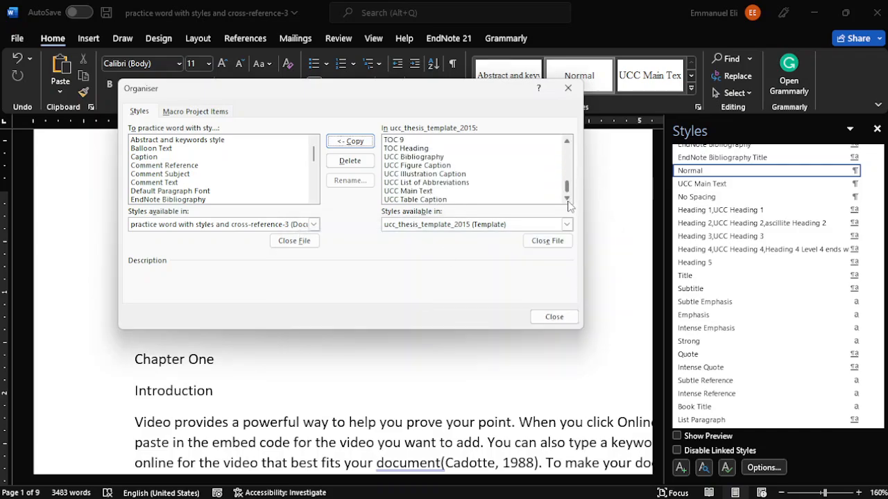
left_click(410, 158)
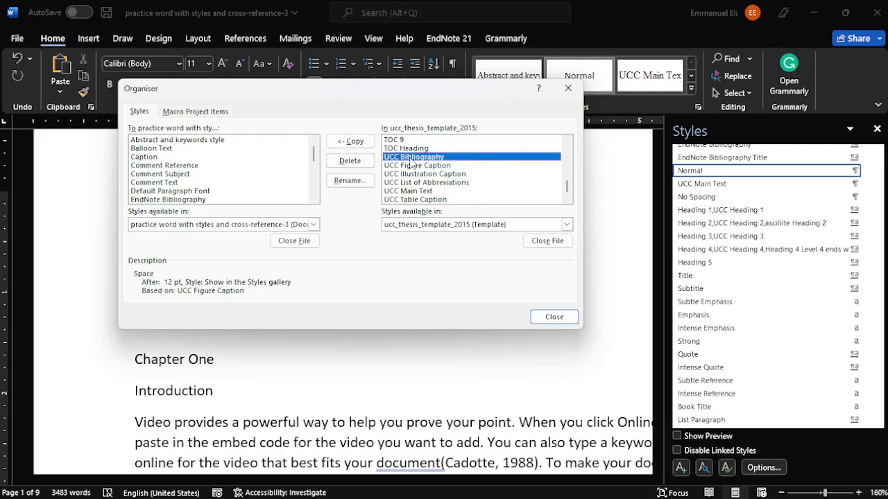
left_click(418, 166, "shift")
left_click(408, 176, "shift")
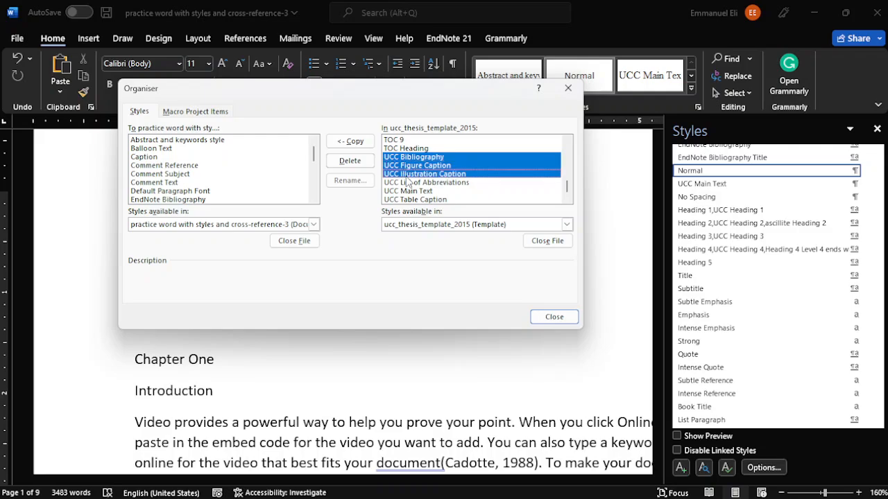
left_click(408, 183, "shift")
left_click(413, 193, "shift")
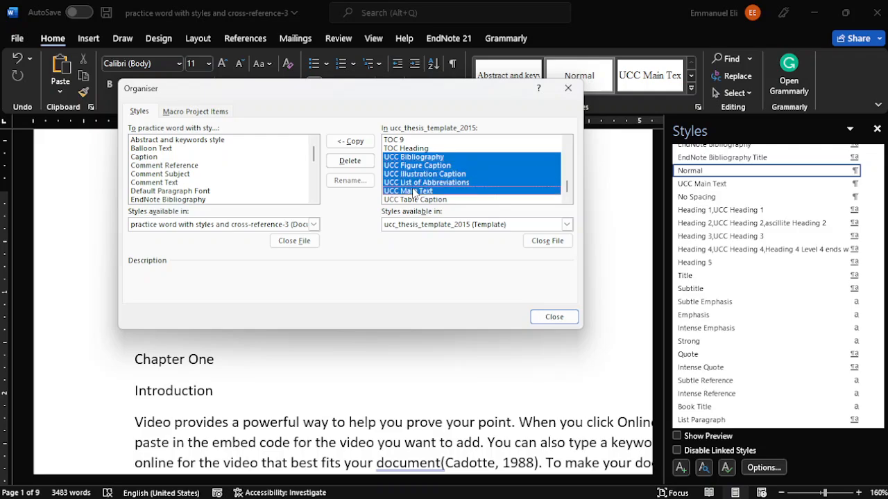
left_click(416, 199, "shift")
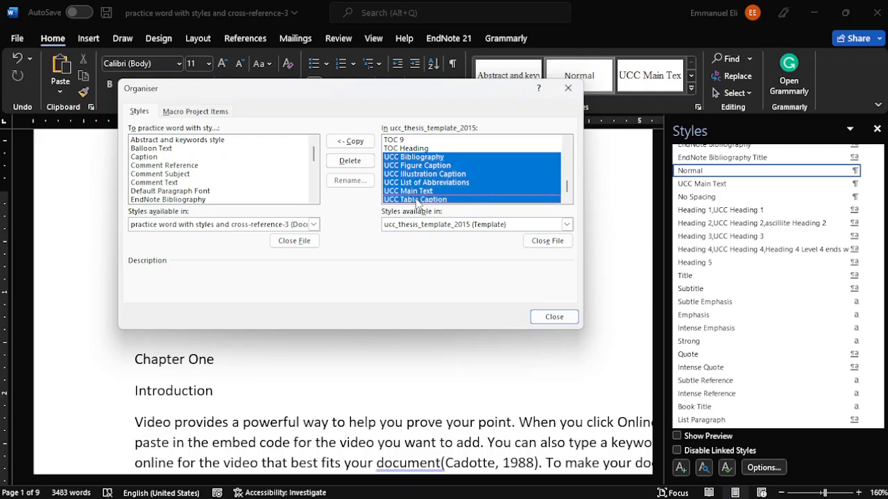
left_click(347, 143)
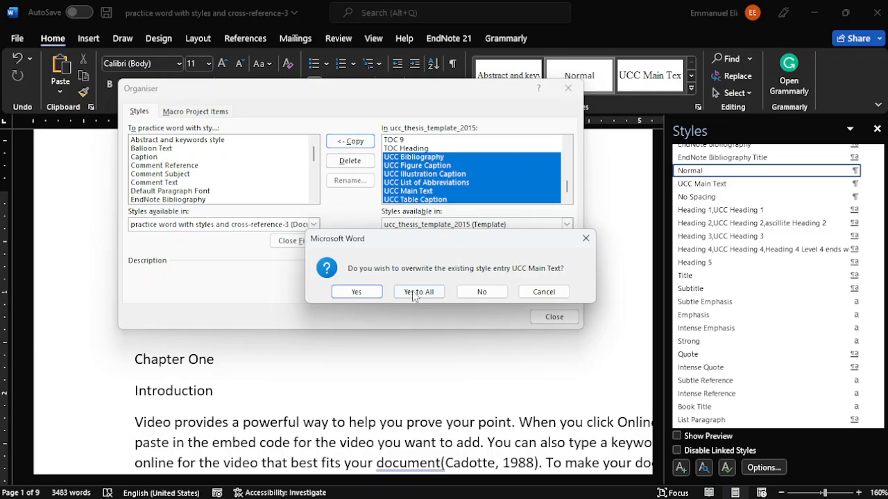
left_click(418, 292)
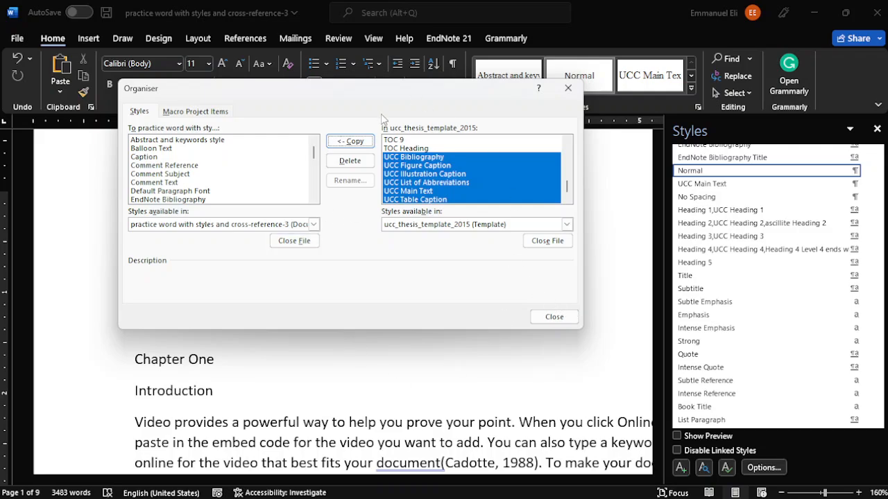
left_click(555, 317)
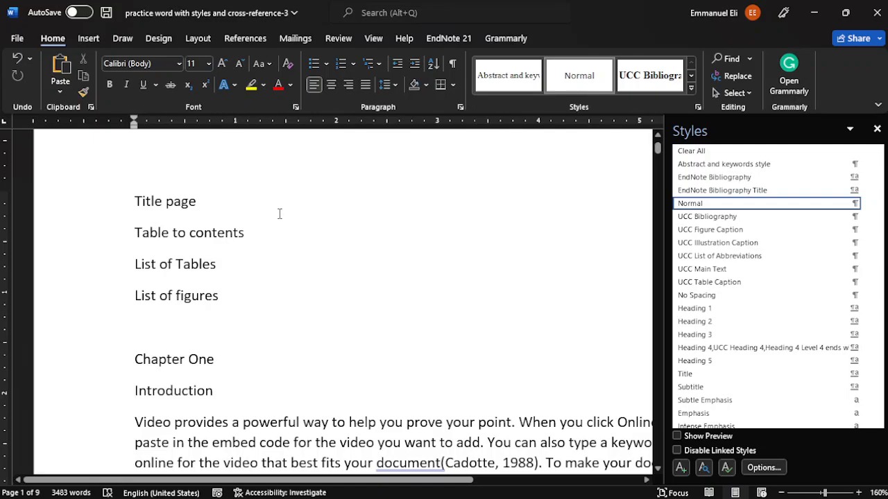
Apply the UCC Main Text style to the entire document and clear the selection
key("ctrl+a")
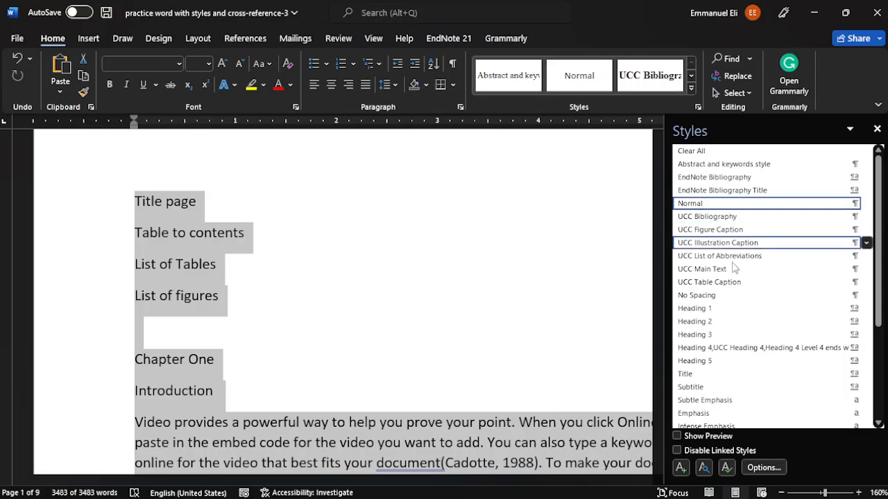
mouse_move(721, 275)
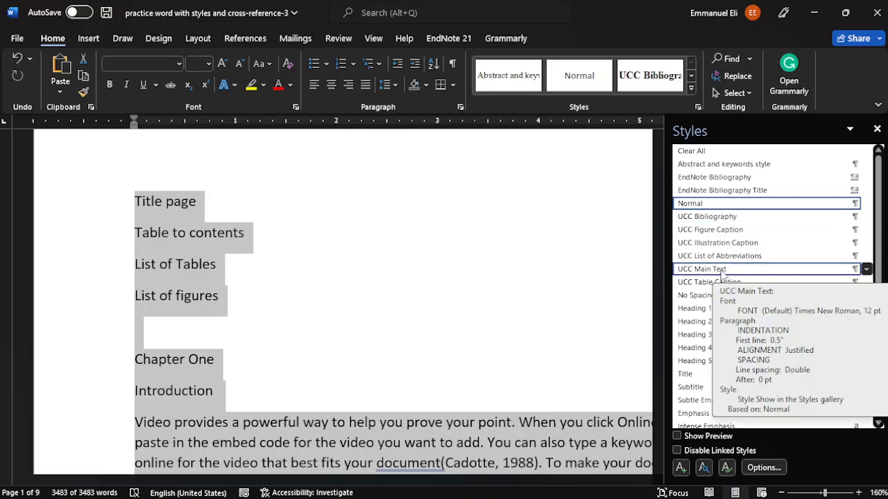
left_click(721, 272)
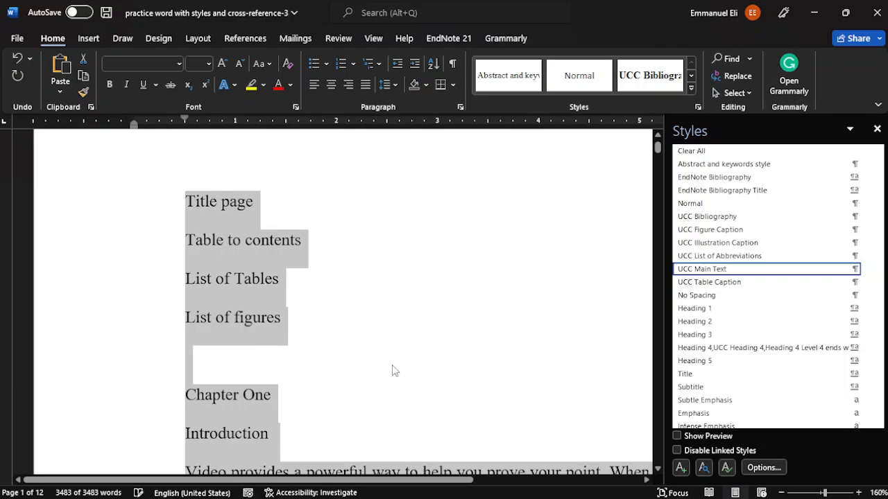
left_click(298, 279)
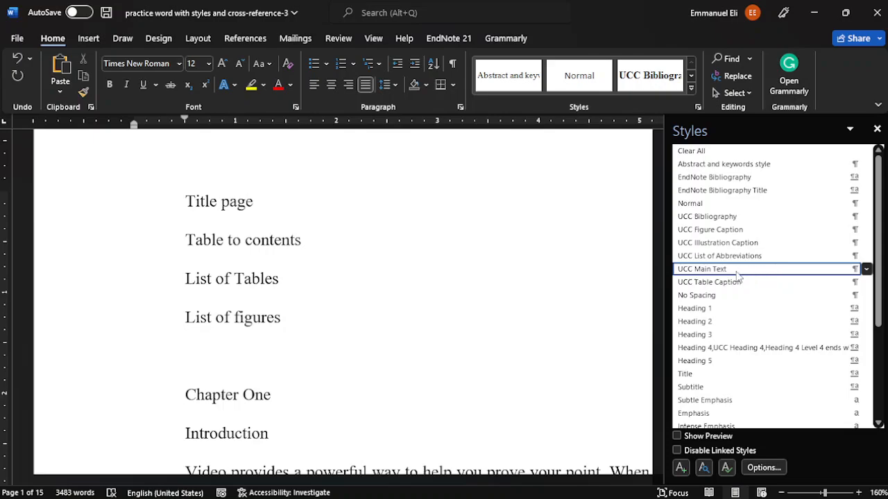
mouse_move(737, 274)
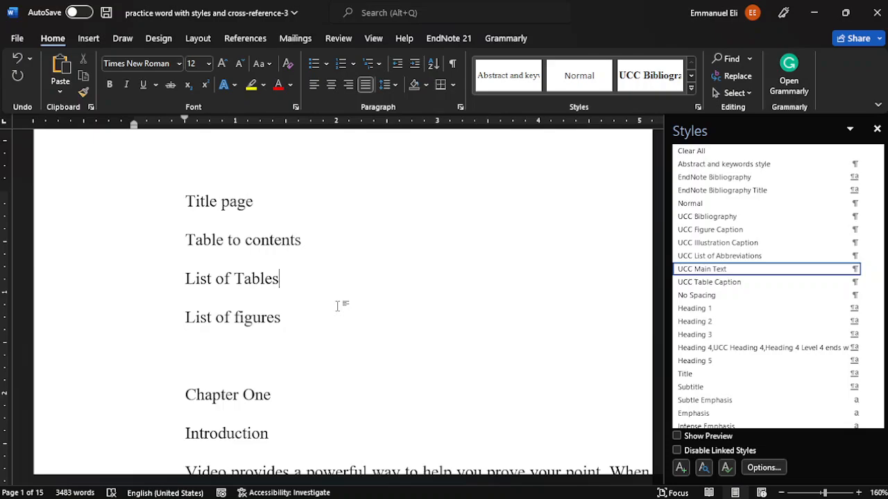
scroll(338, 306, "down", 2)
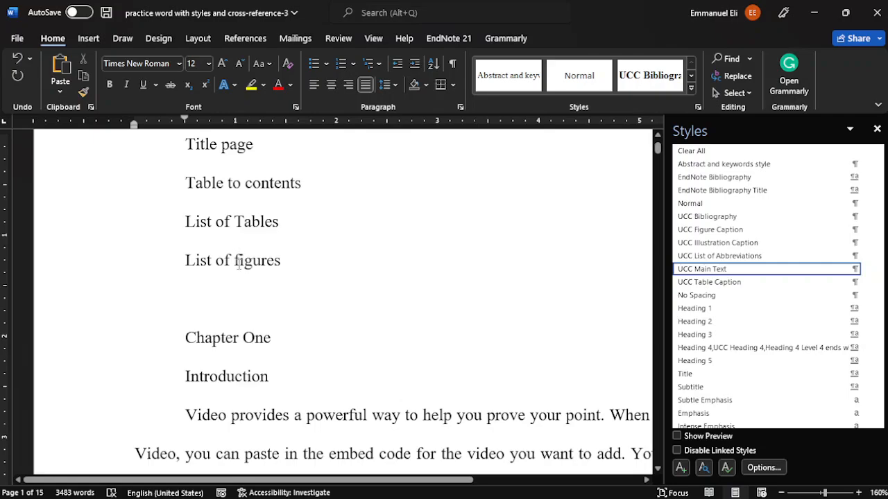
scroll(238, 263, "down", 2)
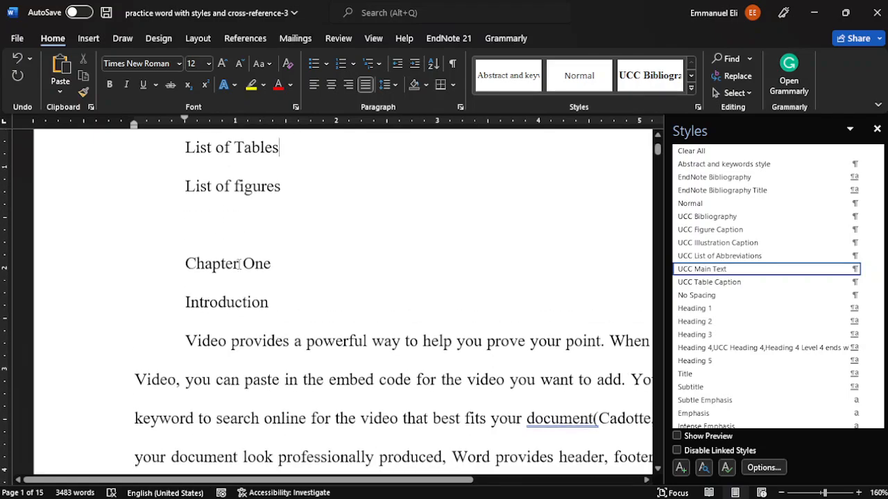
scroll(241, 237, "up", 4)
scroll(242, 238, "up", 1)
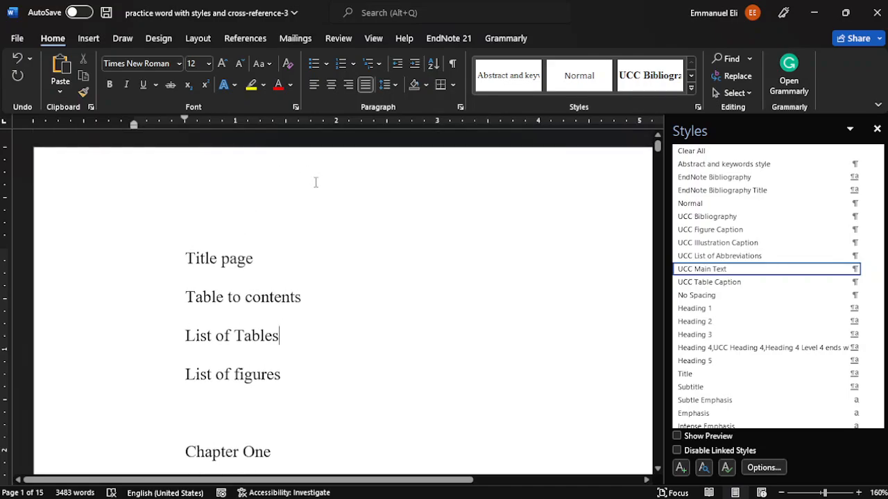
Insert page breaks before Table to contents, List of Tables, List of figures and Chapter One so each starts on its own page
left_click(182, 296)
key("ctrl+Return")
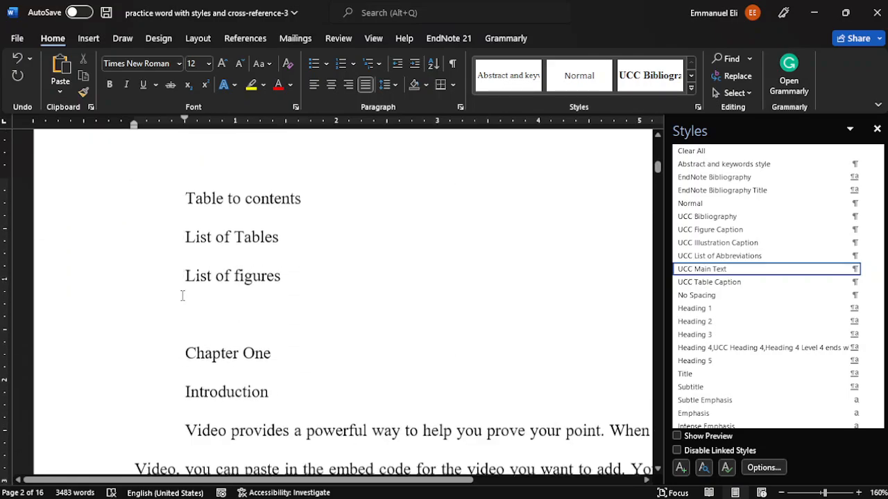
left_click(184, 227)
key("ctrl+Return")
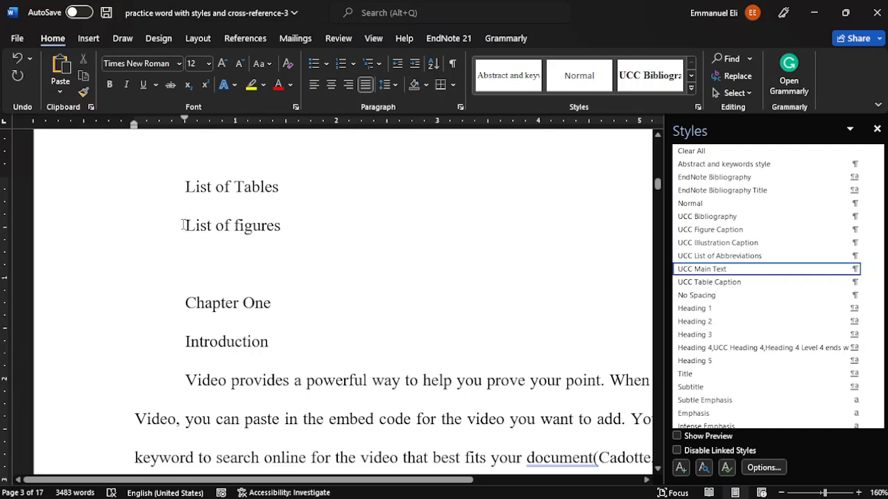
left_click(183, 225)
key("ctrl+Return")
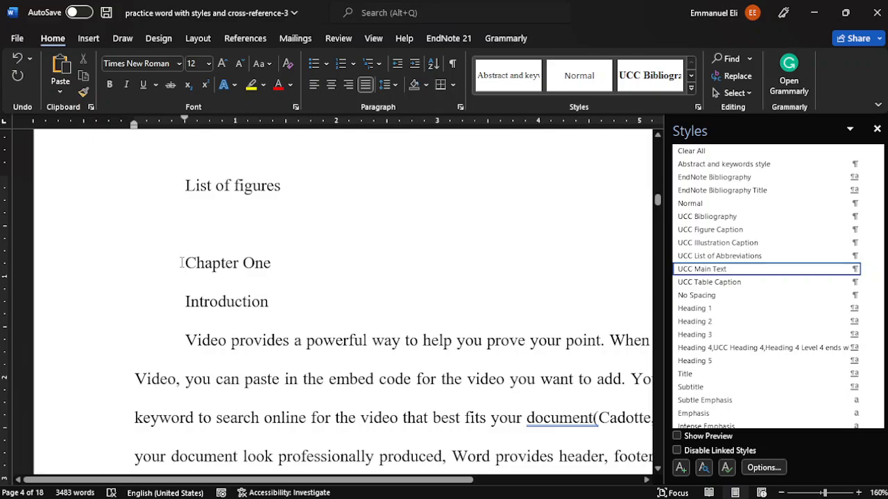
left_click(181, 262)
key("ctrl+Return")
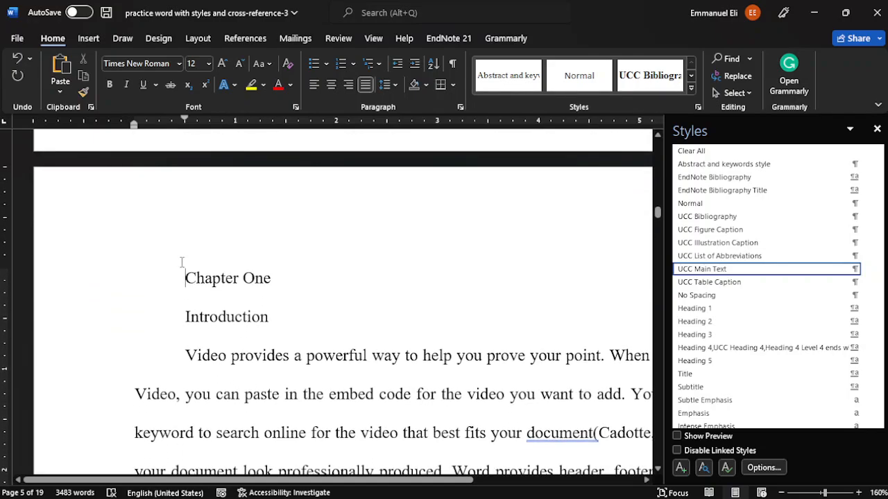
Review the page separation from Chapter One back through the front-matter pages to the title page
scroll(181, 263, "up", 3)
scroll(181, 263, "down", 6)
scroll(182, 262, "up", 4)
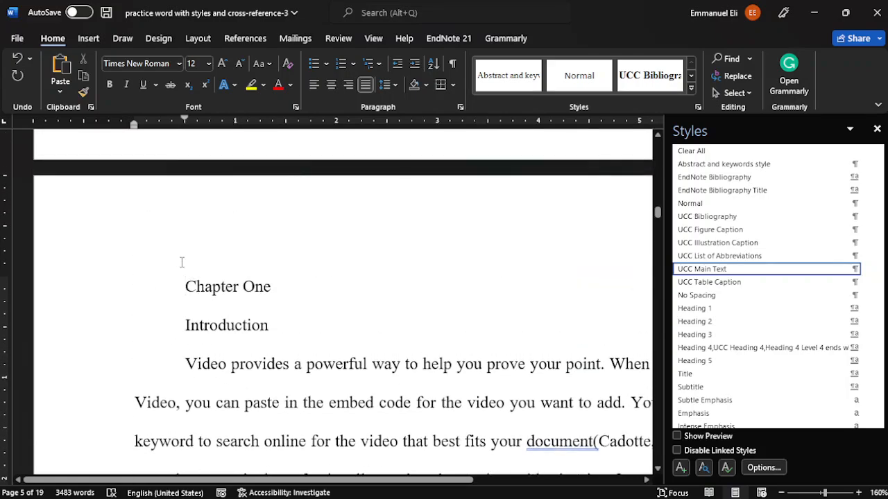
scroll(182, 262, "up", 3)
scroll(183, 260, "down", 4)
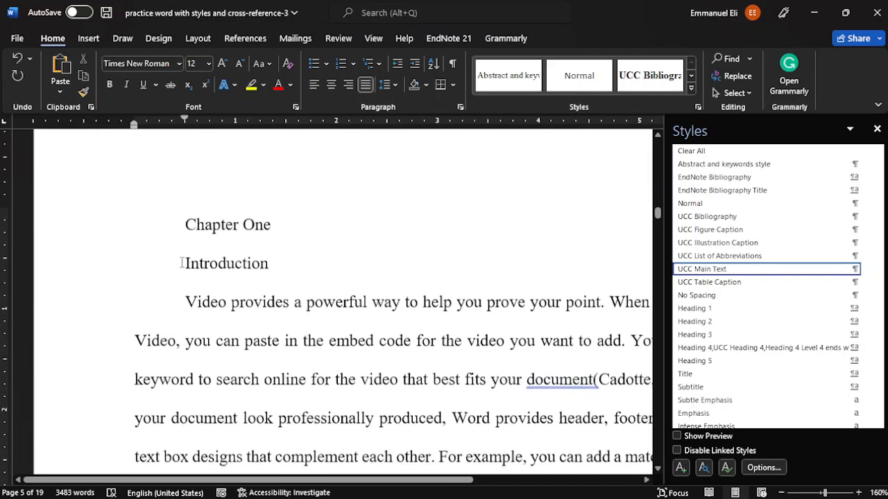
scroll(232, 182, "up", 6)
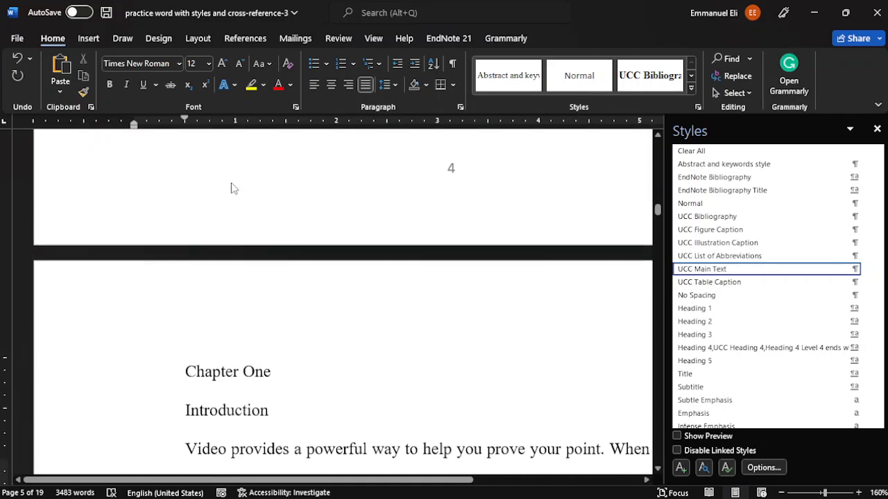
scroll(233, 184, "up", 5)
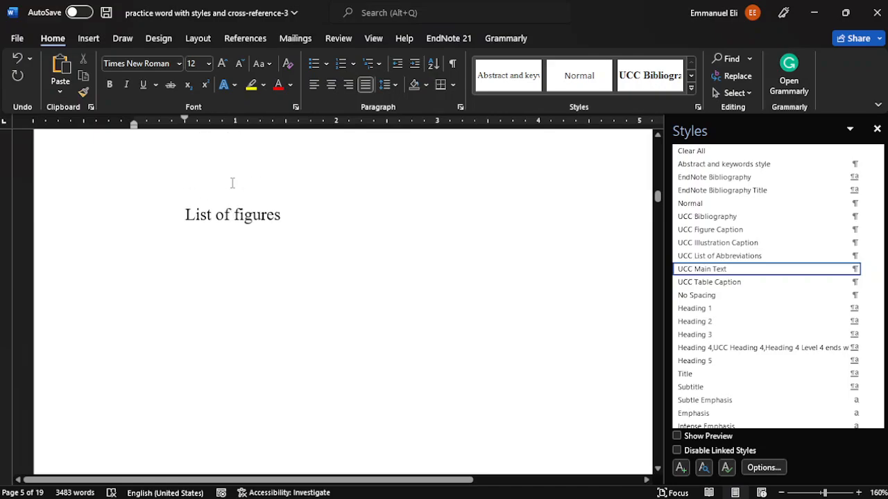
left_click(227, 259)
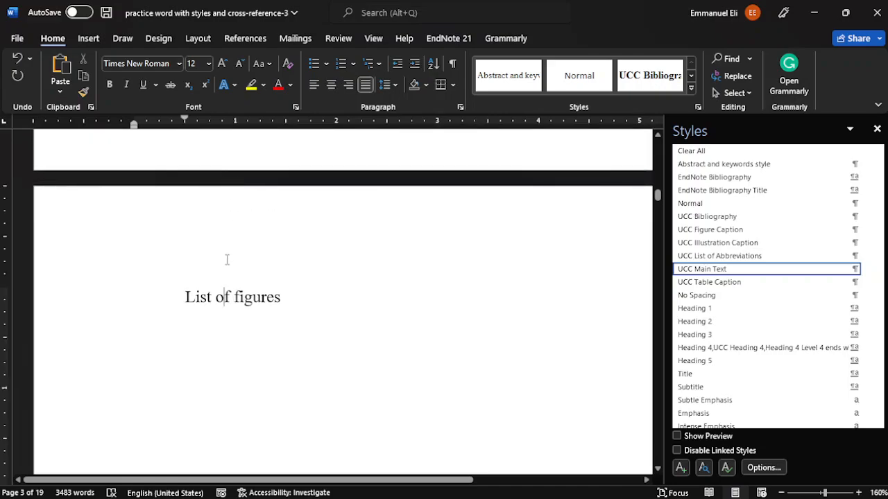
scroll(226, 260, "up", 10)
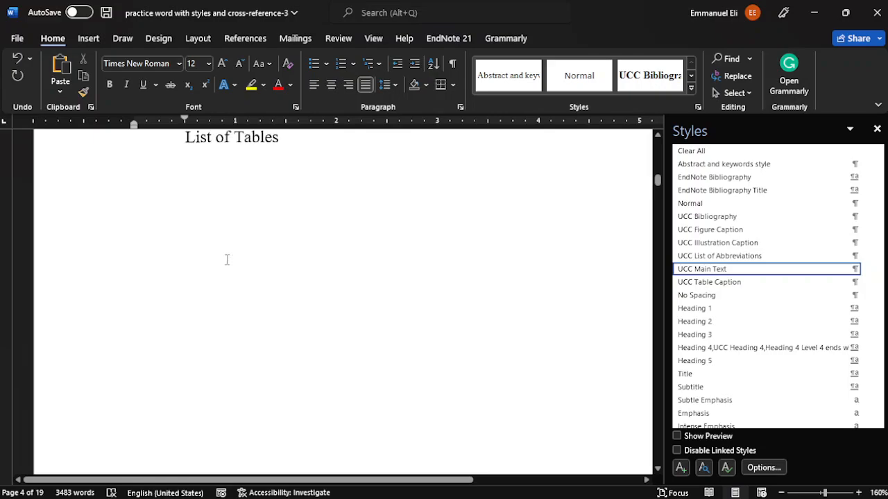
scroll(227, 259, "up", 10)
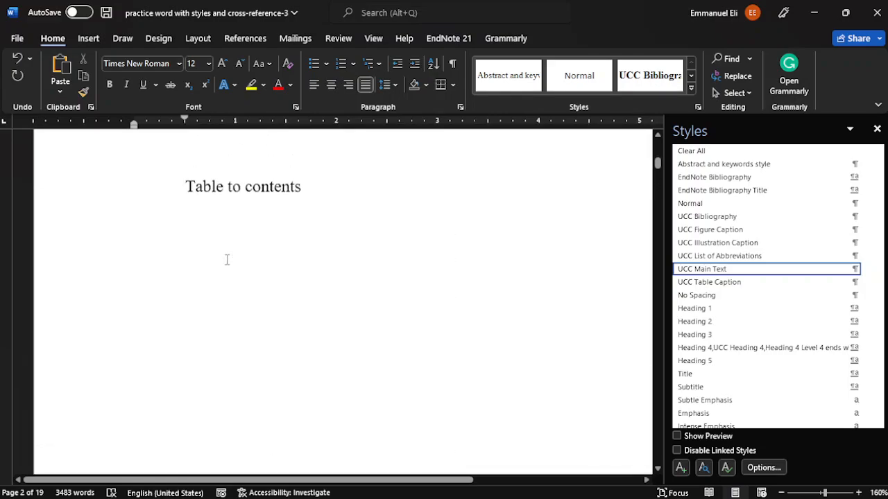
scroll(227, 259, "up", 15)
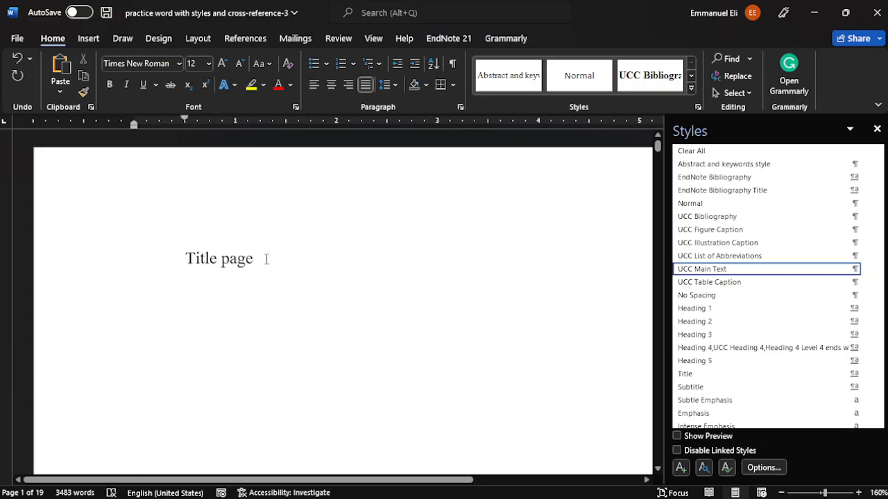
Make the Title page text bold, change it to uppercase and centre it
left_click_drag(259, 261, 174, 264)
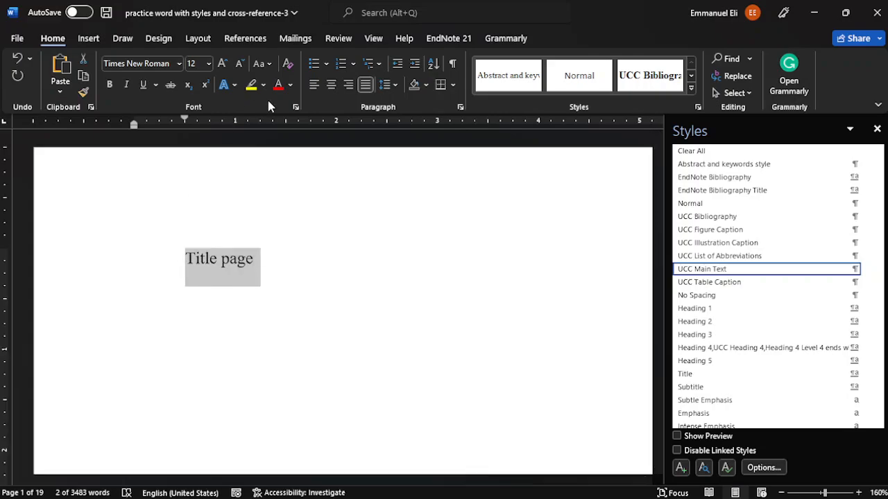
left_click(109, 85)
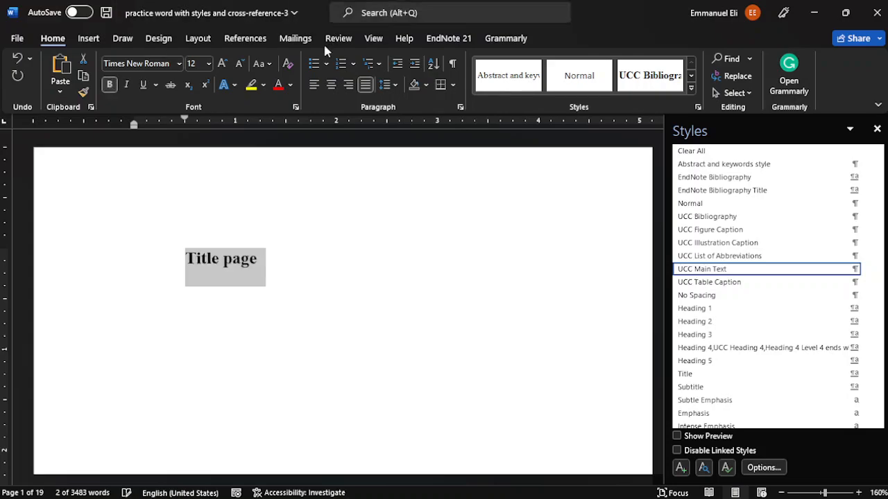
left_click(270, 64)
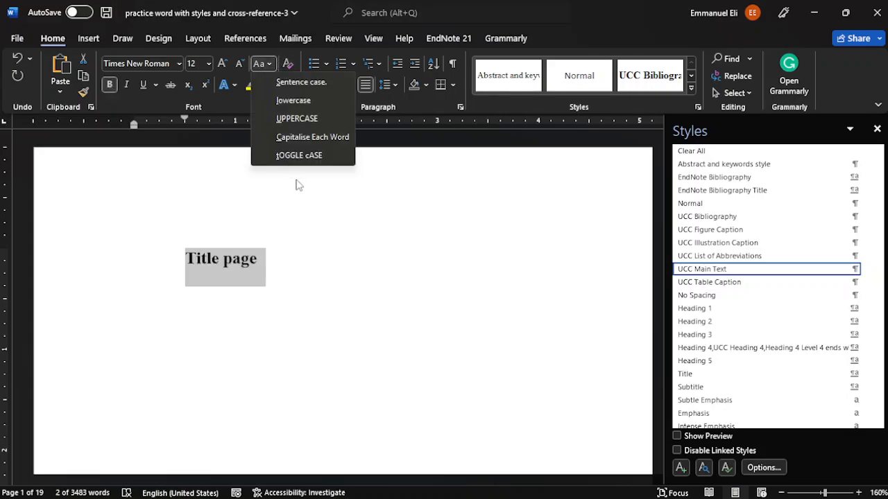
left_click(307, 117)
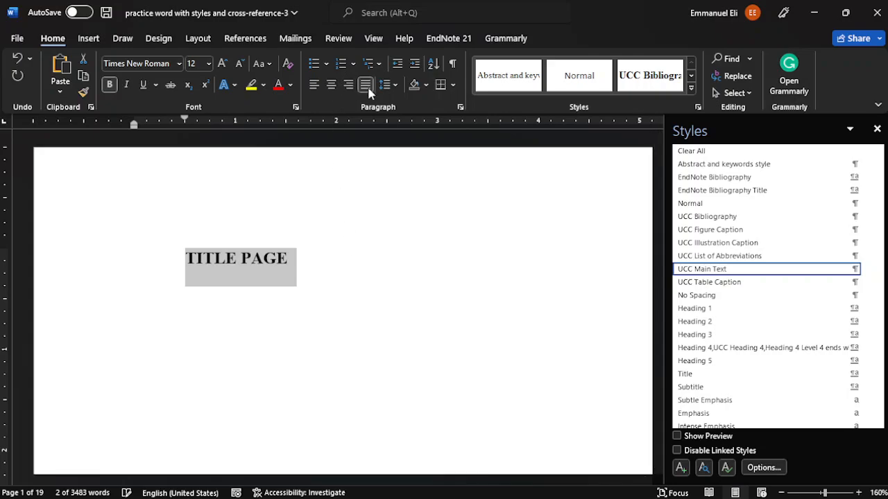
left_click(332, 85)
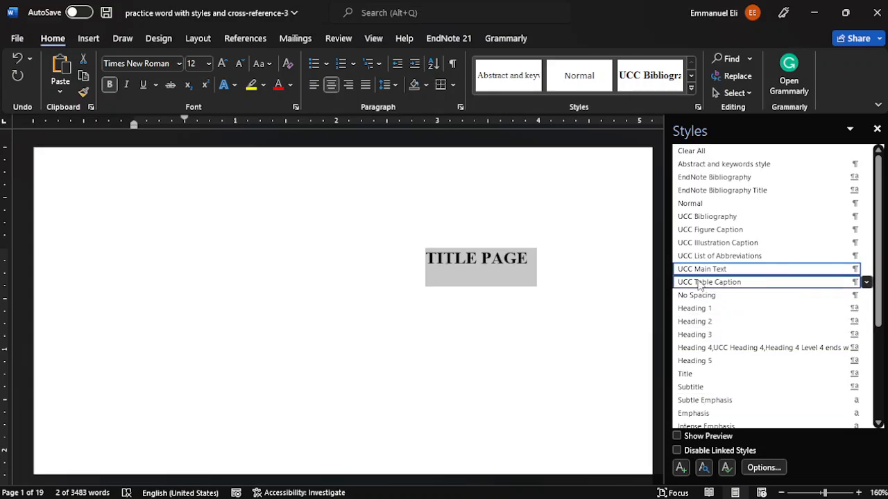
Apply the Heading 1 style to the Table to contents line on page 2
left_click(781, 493)
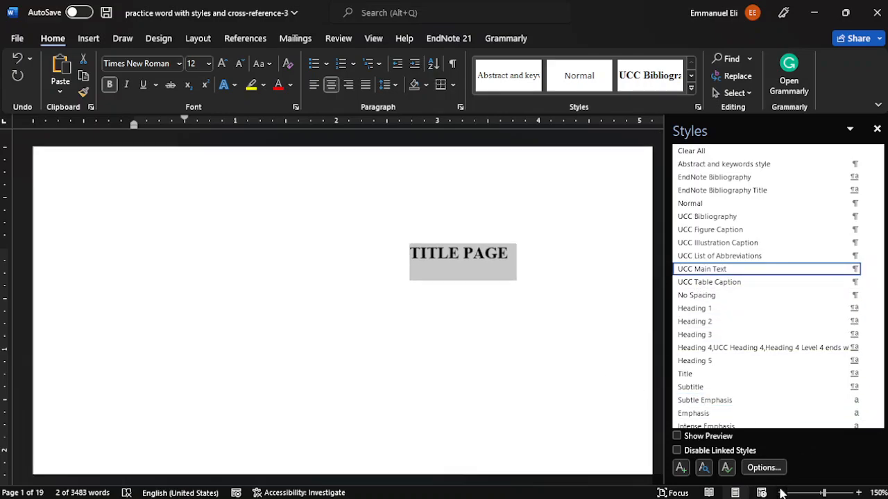
left_click(781, 492)
left_click(781, 492)
left_click(781, 492)
left_click(780, 493)
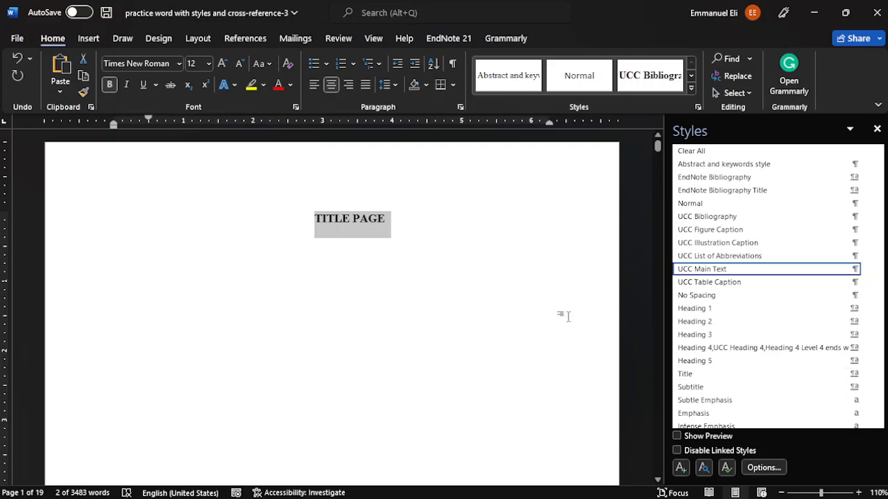
scroll(362, 347, "down", 3)
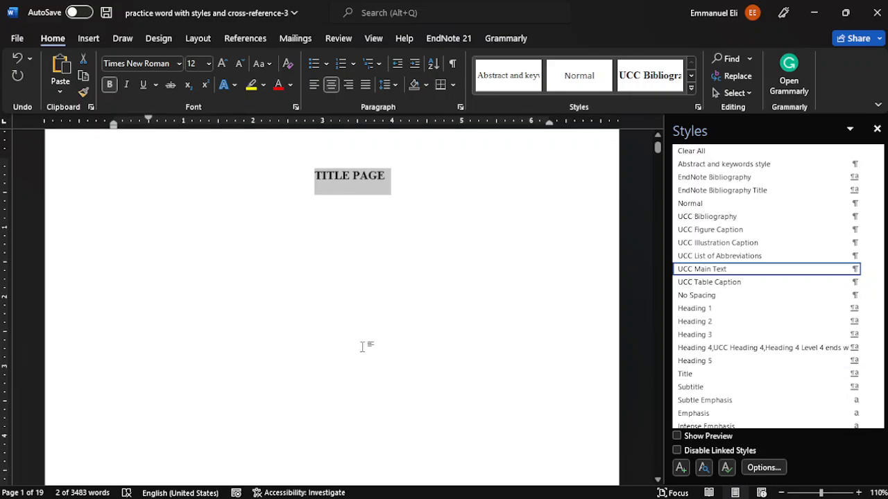
scroll(362, 348, "down", 5)
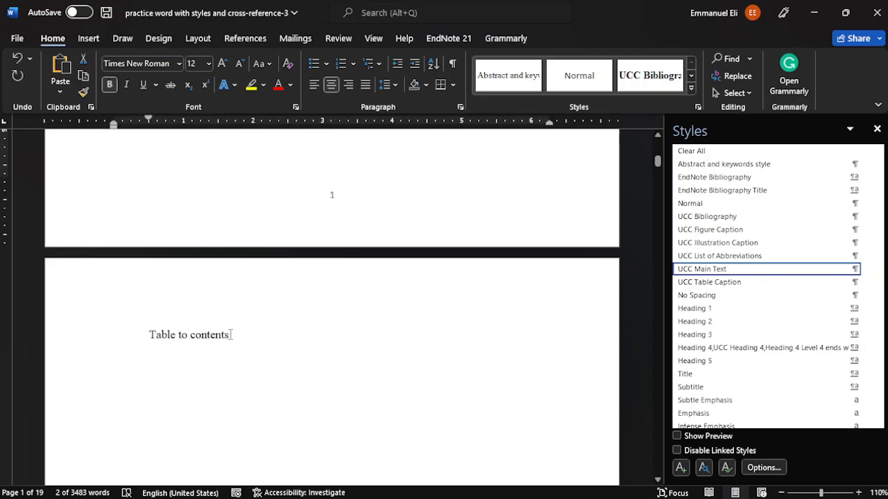
left_click(251, 325)
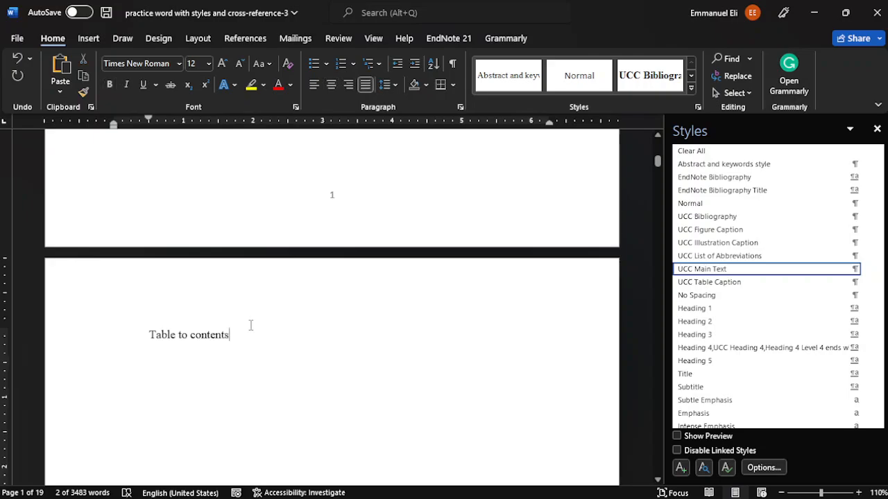
mouse_move(715, 292)
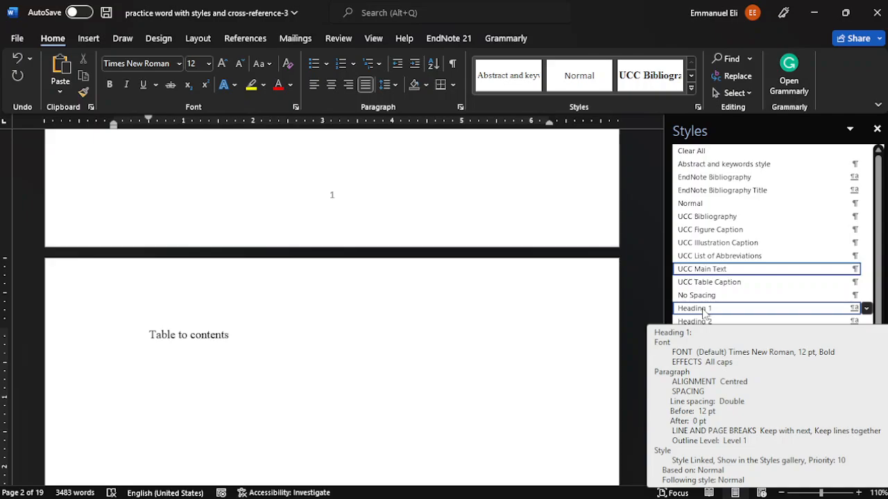
left_click(704, 312)
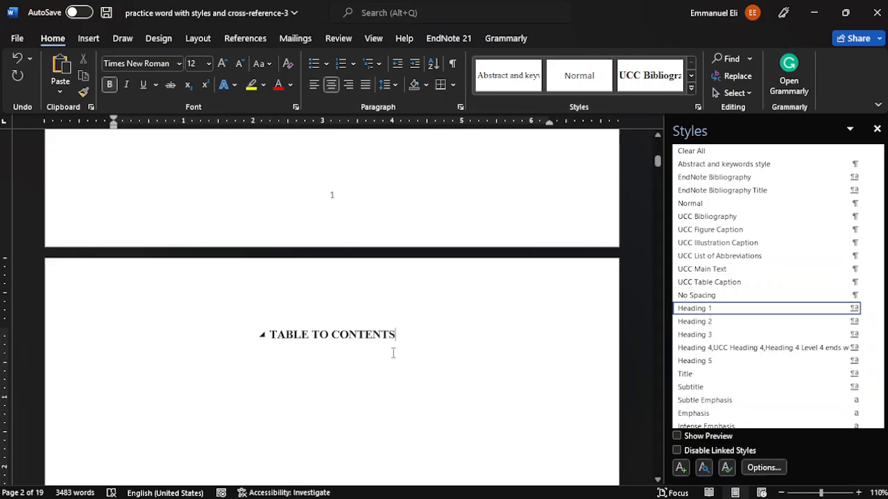
Apply the Heading 1 style to the List of Tables and List of figures lines on their pages
scroll(393, 353, "down", 10)
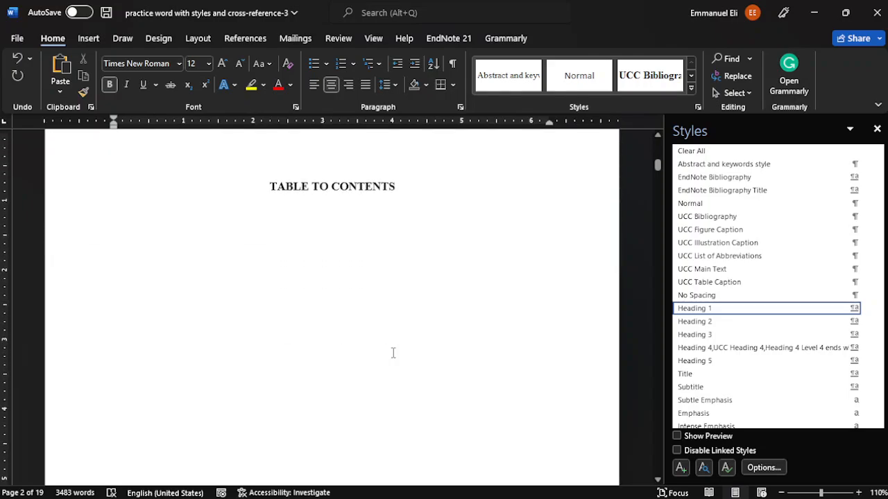
scroll(392, 353, "down", 6)
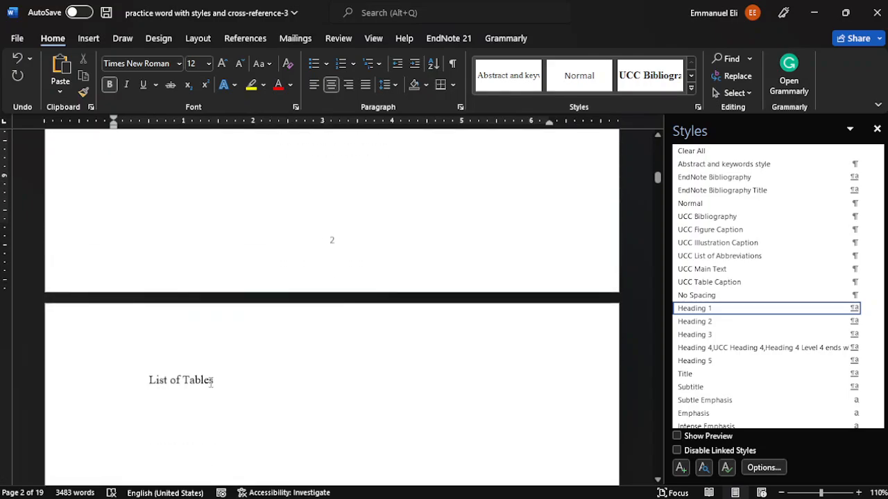
left_click(211, 384)
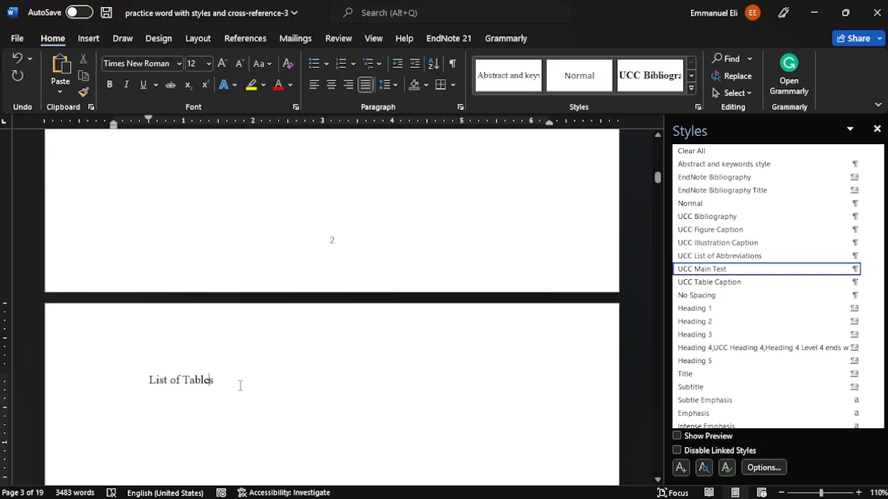
left_click(697, 309)
scroll(262, 400, "down", 20)
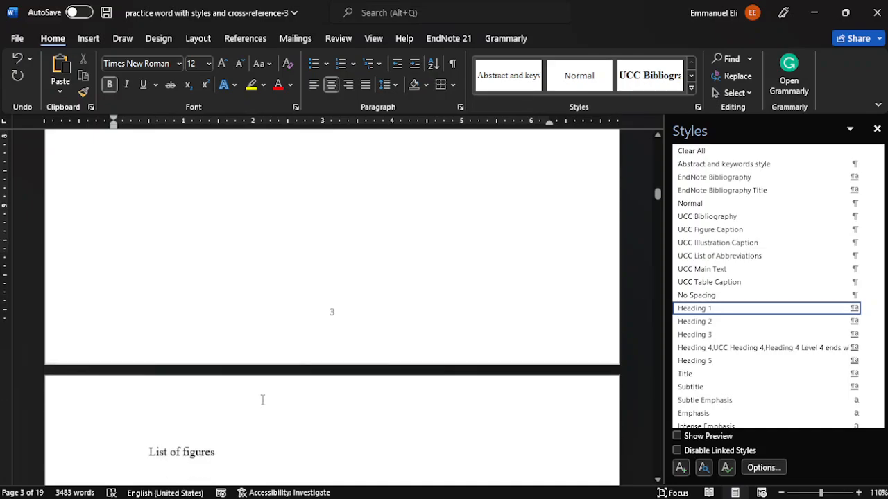
left_click(224, 307)
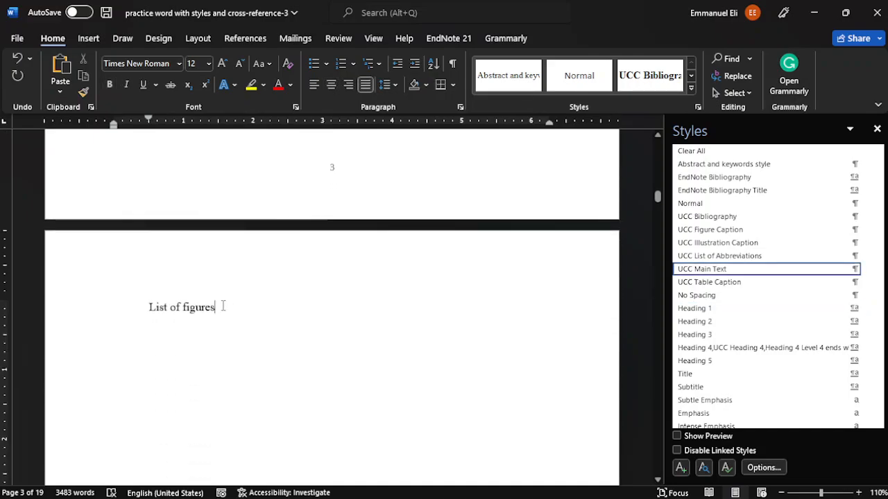
left_click(709, 309)
Apply the Heading 1 style to both the Chapter One and Introduction lines
scroll(345, 423, "down", 6)
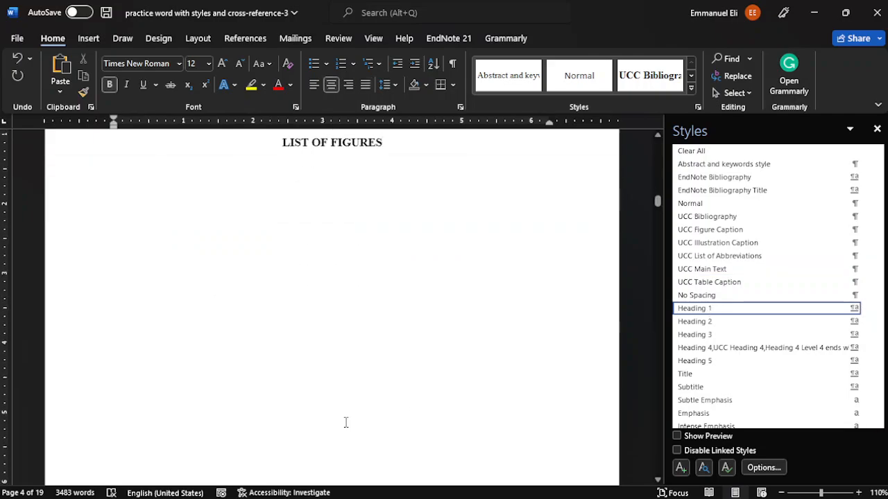
scroll(346, 422, "down", 5)
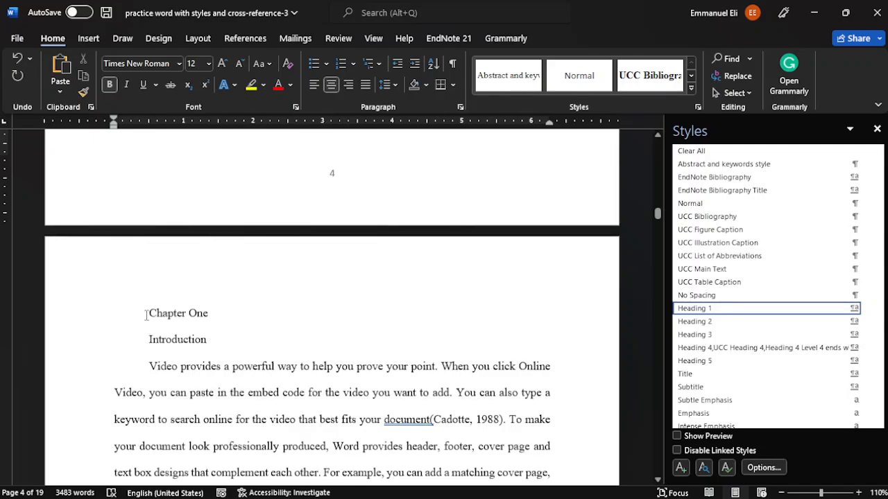
left_click_drag(146, 313, 212, 337)
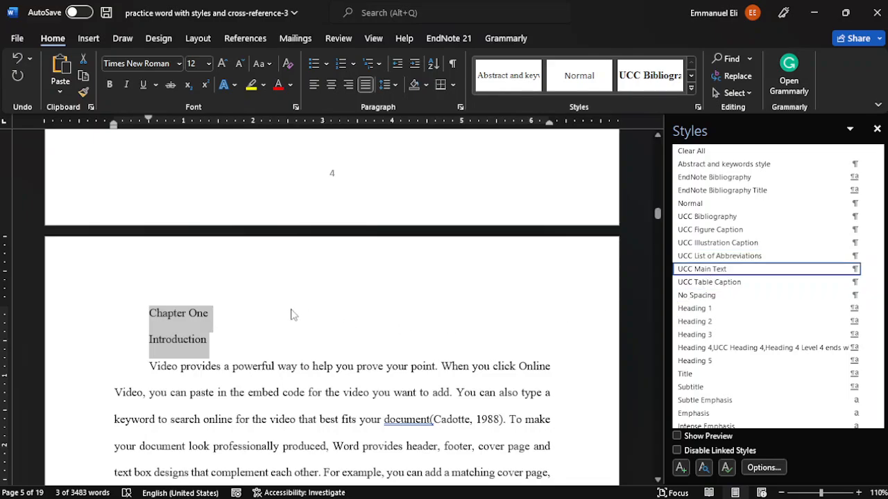
left_click(696, 310)
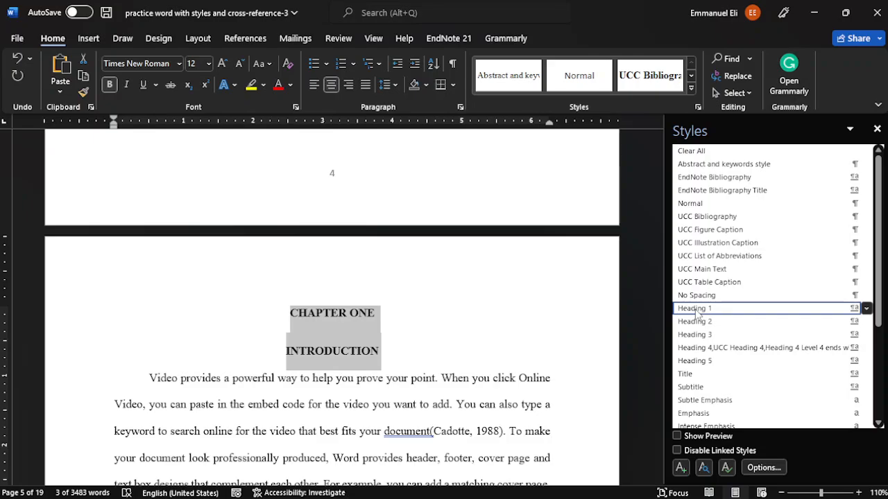
scroll(490, 334, "down", 6)
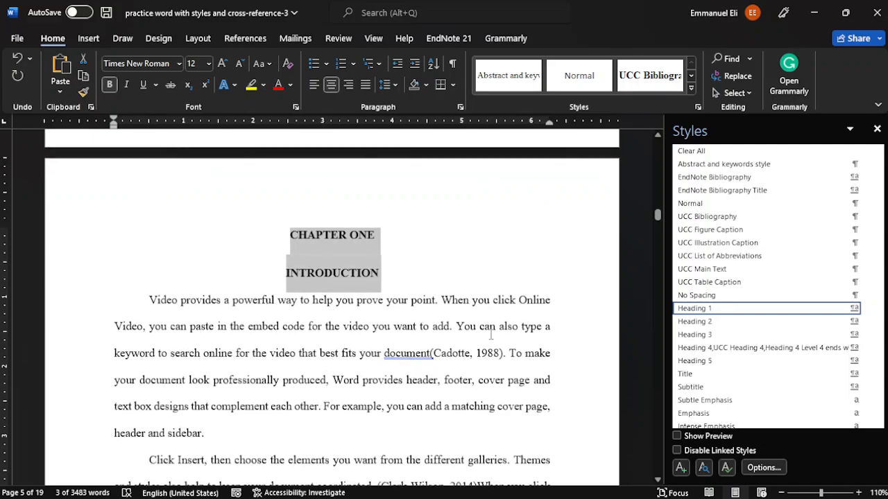
scroll(489, 334, "down", 4)
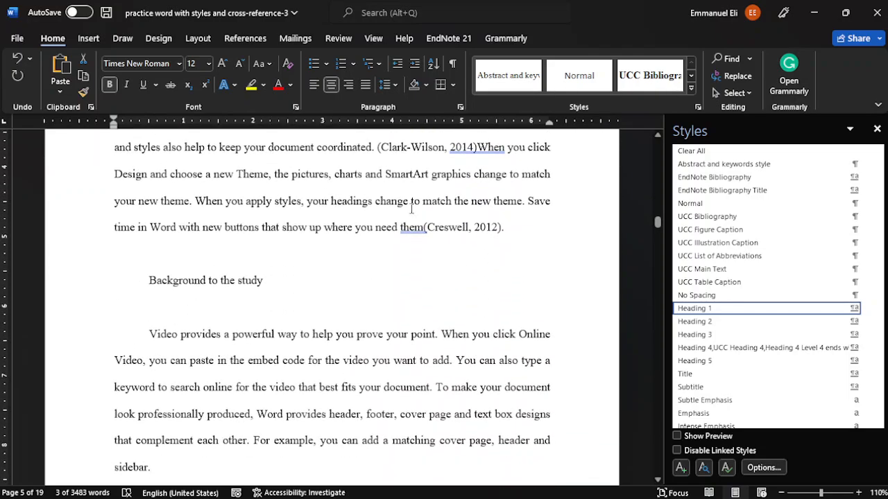
Apply the Heading 2 style to the Background to the study line and remove the blank line beneath it
left_click(265, 282)
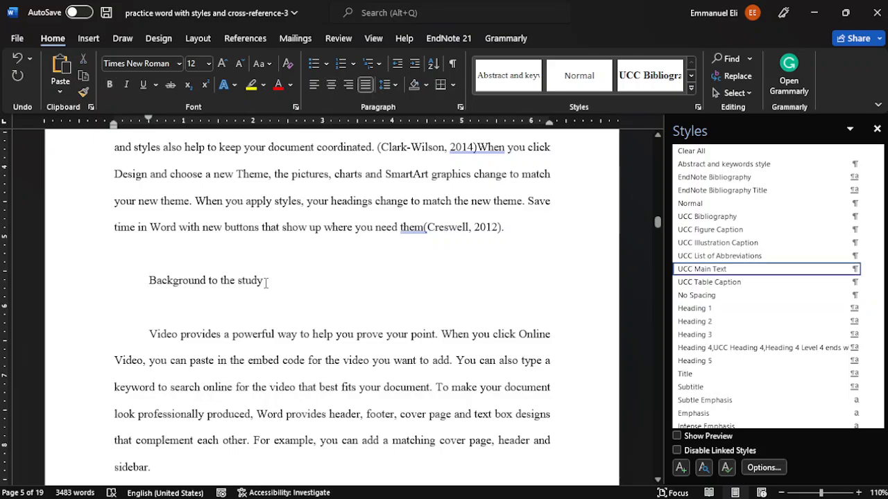
left_click(697, 323)
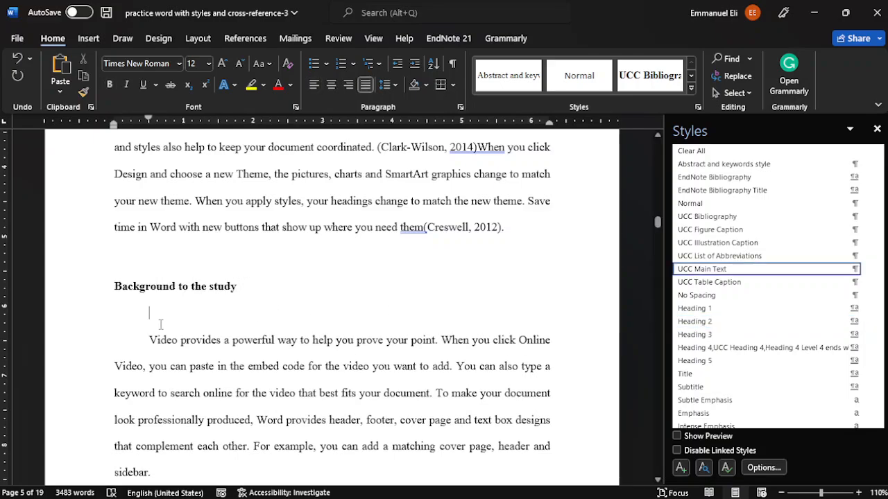
key("BackSpace")
key("BackSpace")
Apply the Heading 2 style to the Statement of the problem and Purpose of the study lines
scroll(160, 324, "down", 1)
scroll(172, 256, "down", 6)
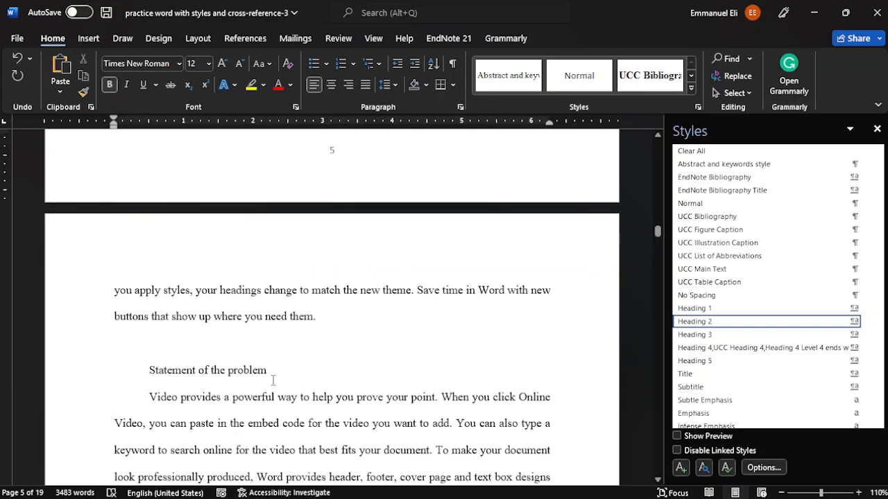
left_click(721, 322)
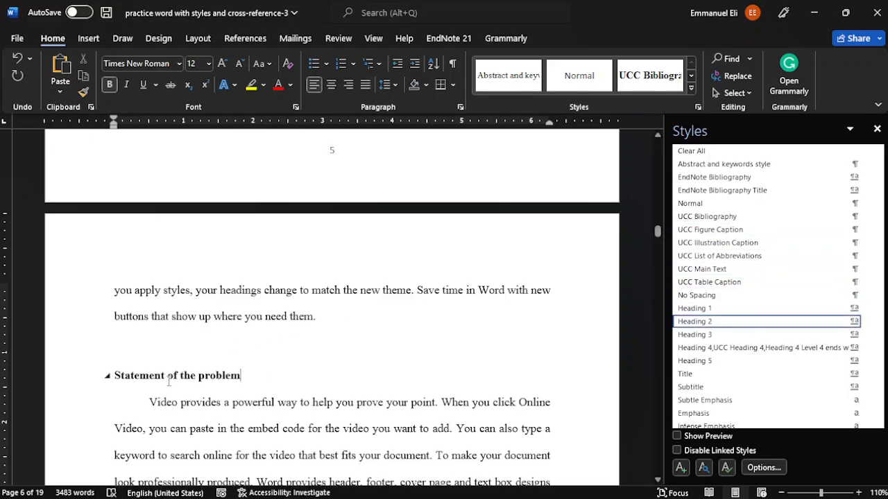
scroll(169, 380, "down", 5)
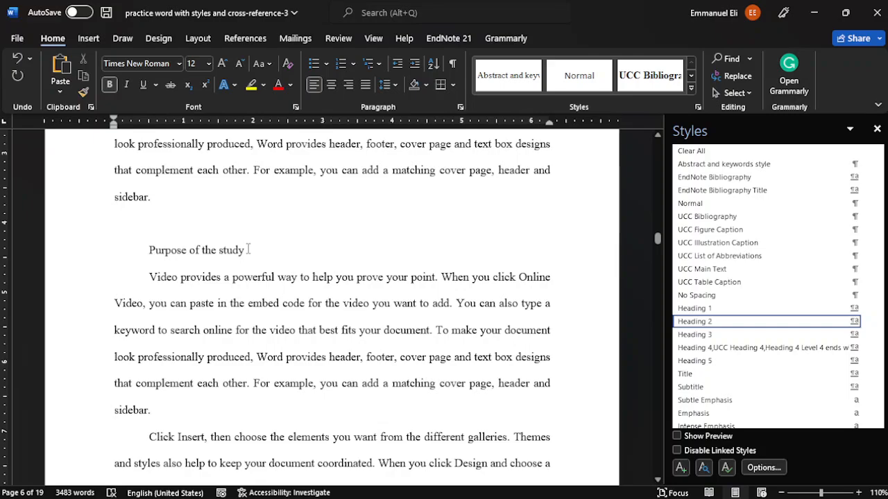
left_click(248, 249)
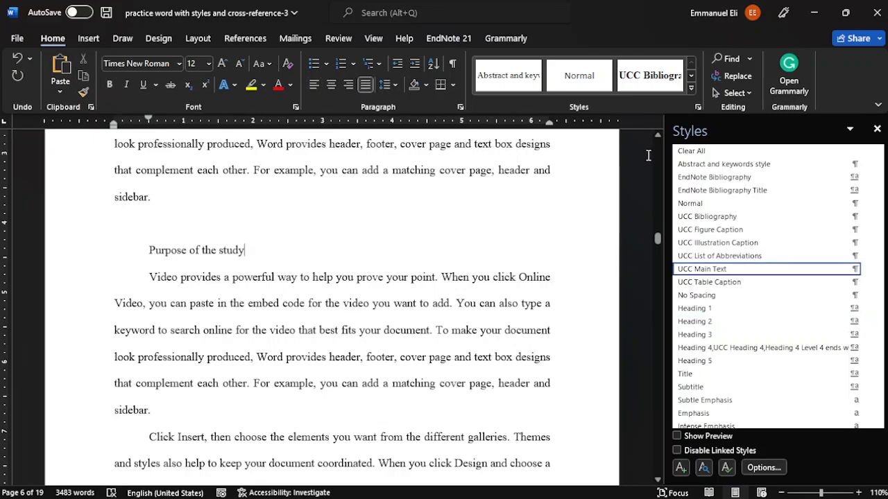
left_click(709, 323)
scroll(326, 345, "down", 5)
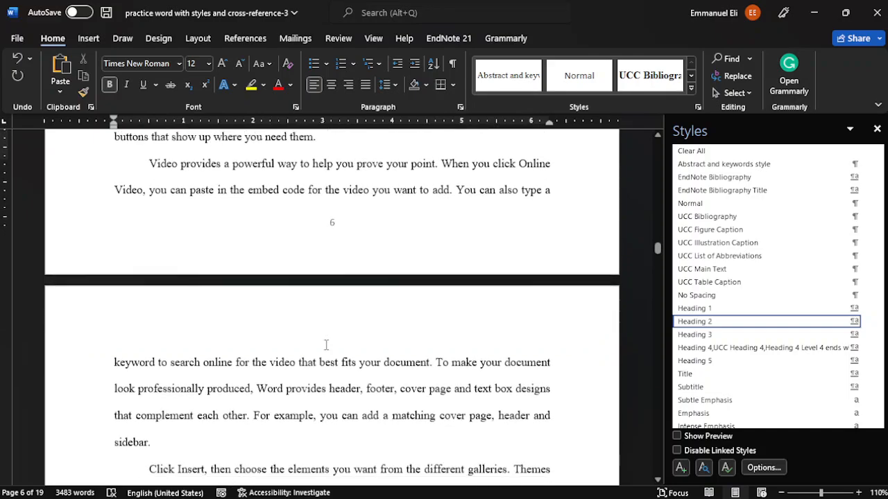
scroll(326, 345, "down", 5)
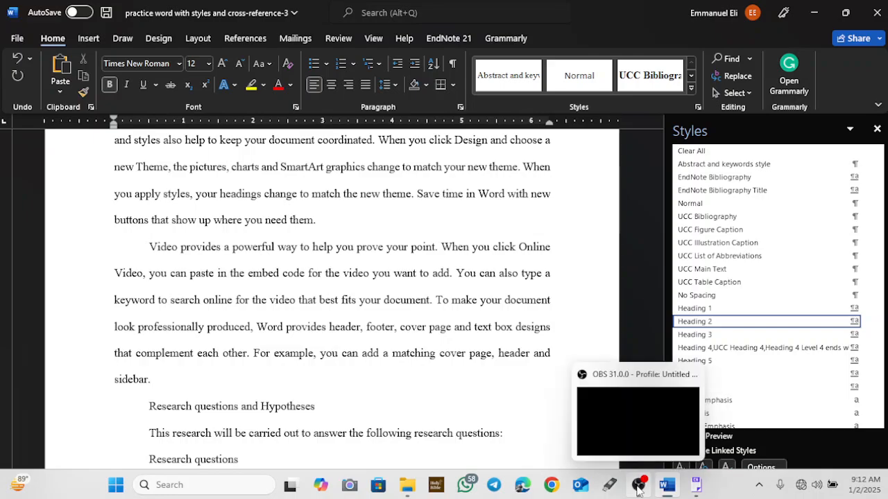
left_click(638, 489)
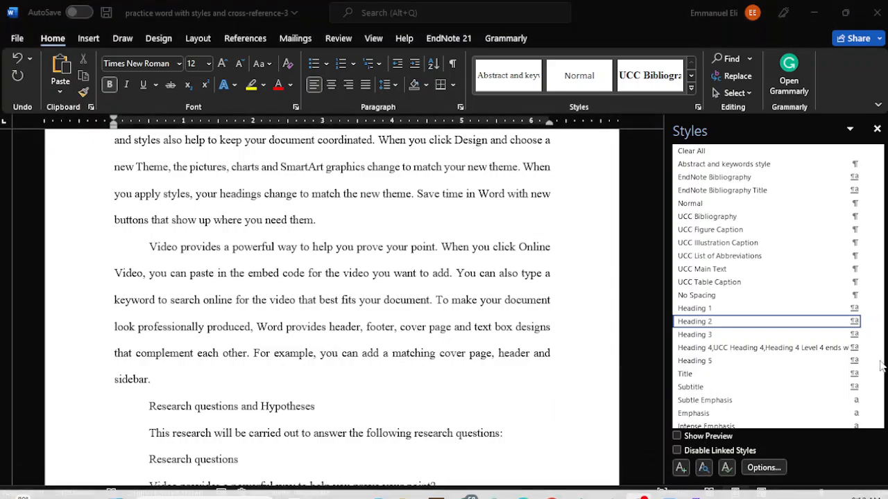
mouse_move(690, 495)
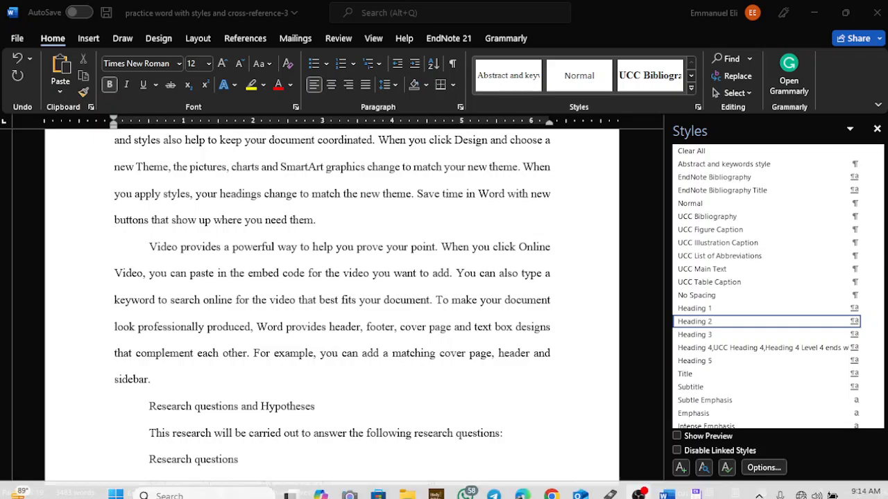
left_click(664, 487)
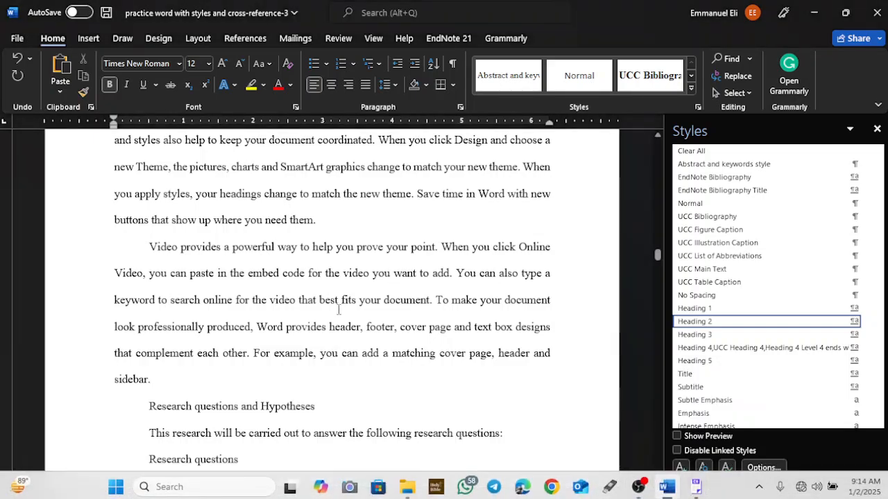
Apply Heading 2 to the Research questions and Hypotheses line, and Heading 3 to the Research questions and Research hypothesis lines under it
left_click(328, 411)
left_click(709, 324)
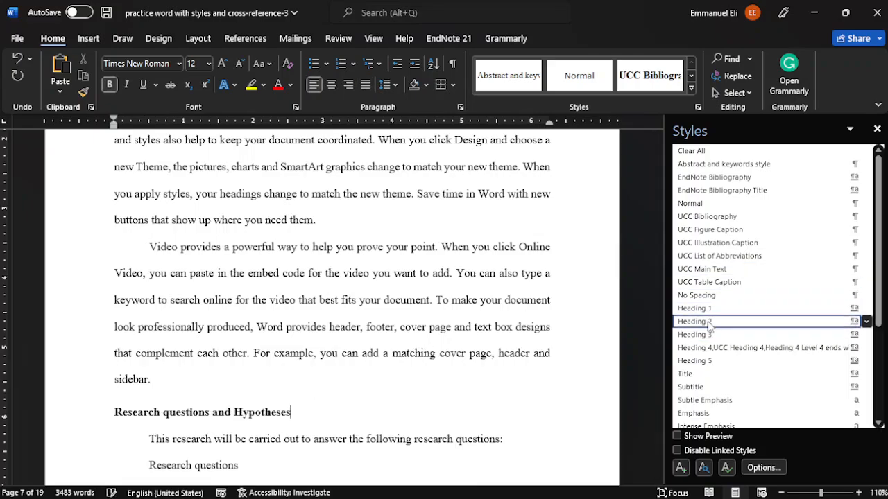
scroll(336, 366, "down", 3)
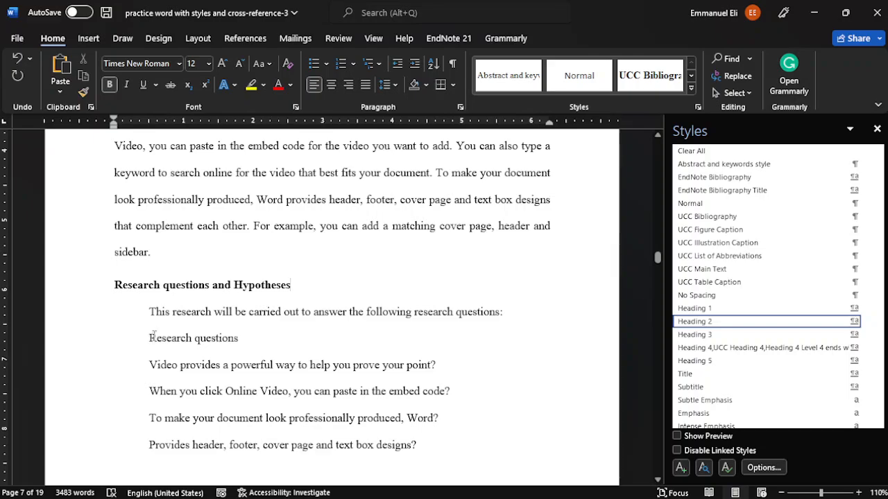
scroll(187, 409, "down", 5)
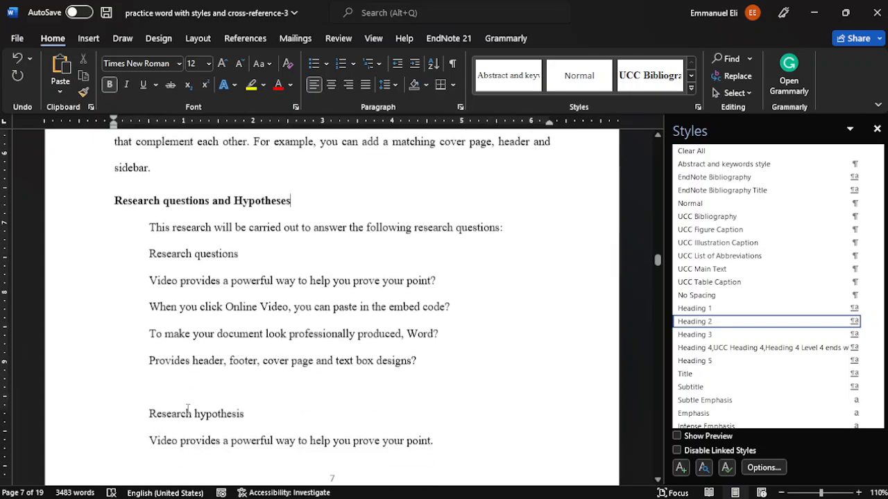
scroll(236, 354, "up", 2)
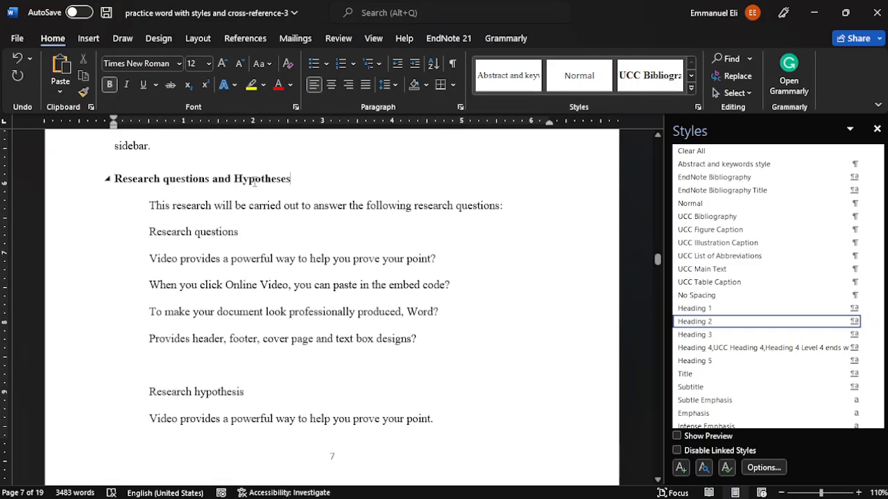
left_click(239, 233)
left_click(718, 336)
left_click(261, 402)
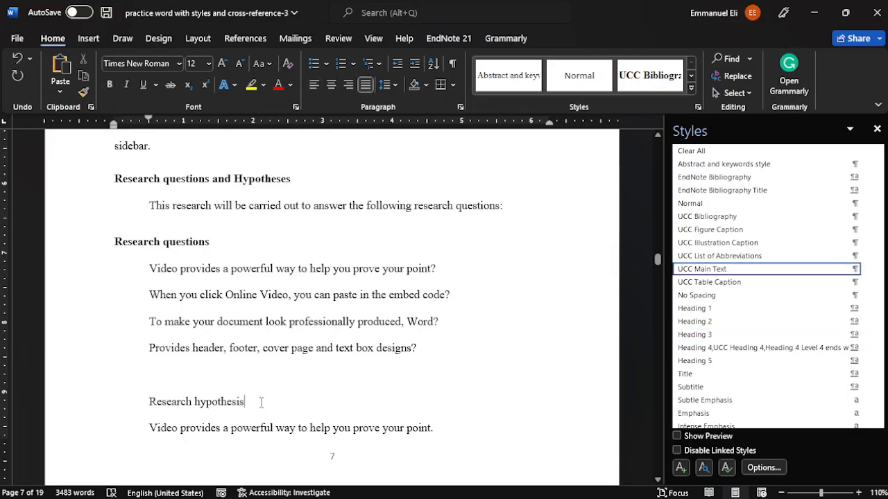
left_click(694, 334)
Add a blank line above Significance of the study, remove the one below it, and apply the Heading 2 style to that line
scroll(392, 339, "down", 5)
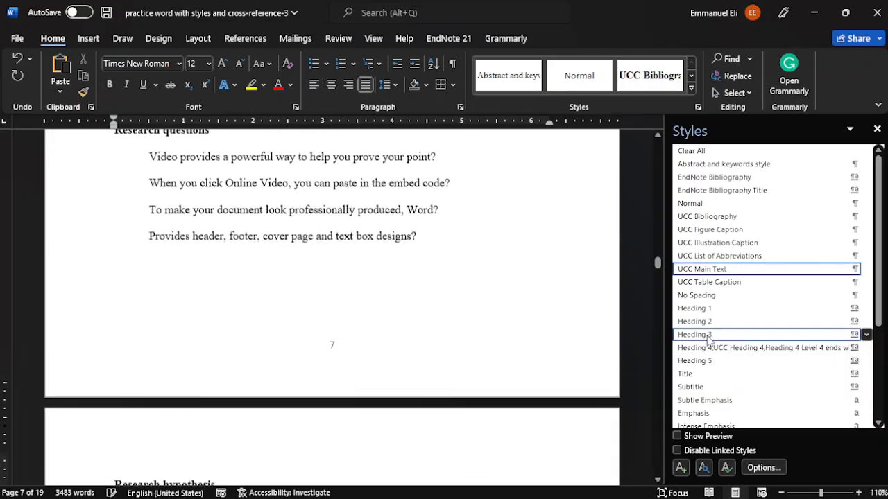
scroll(391, 339, "down", 5)
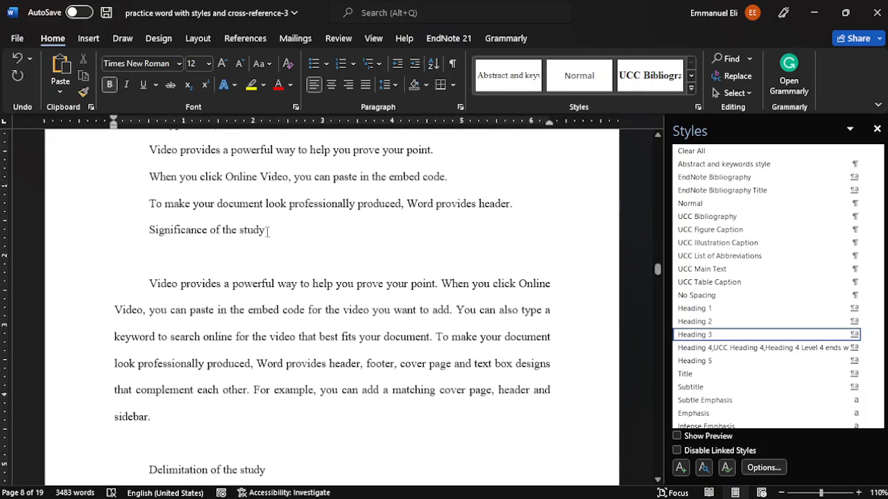
left_click(145, 231)
key("Return")
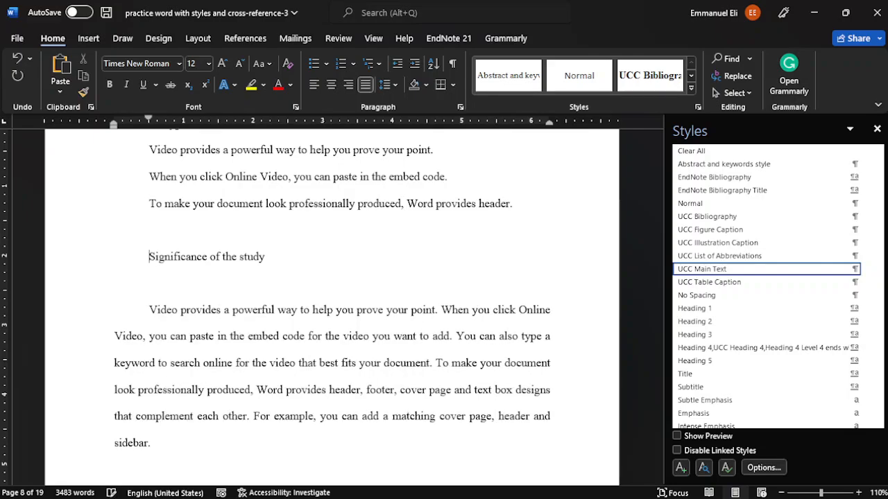
left_click(172, 289)
key("BackSpace")
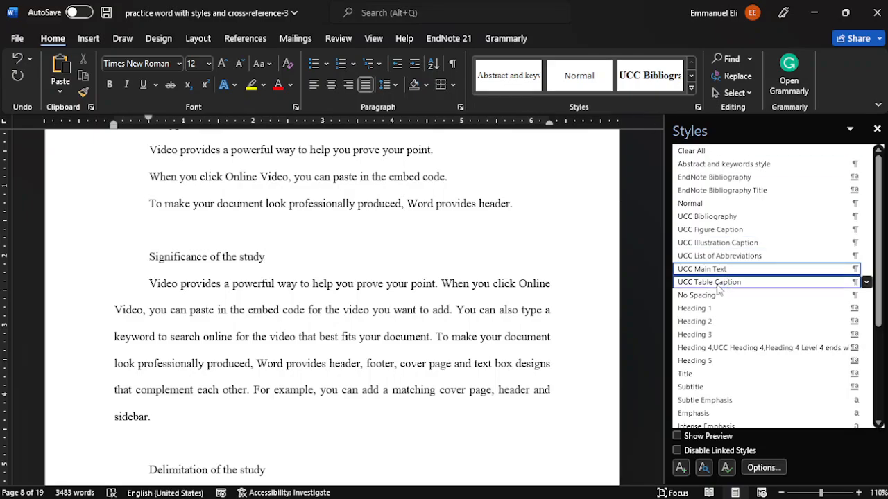
left_click(720, 323)
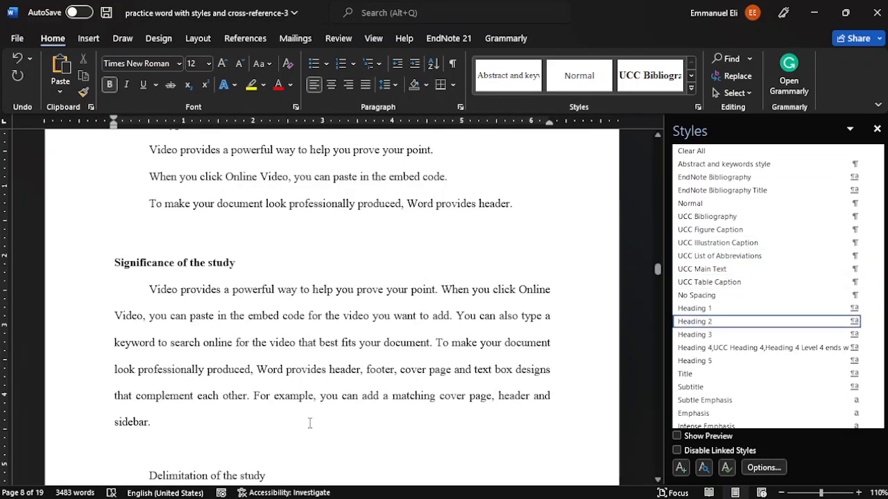
Apply the Heading 2 style to the Delimitation of the study and Organization of the rest of the study lines
scroll(281, 366, "down", 3)
left_click(273, 362)
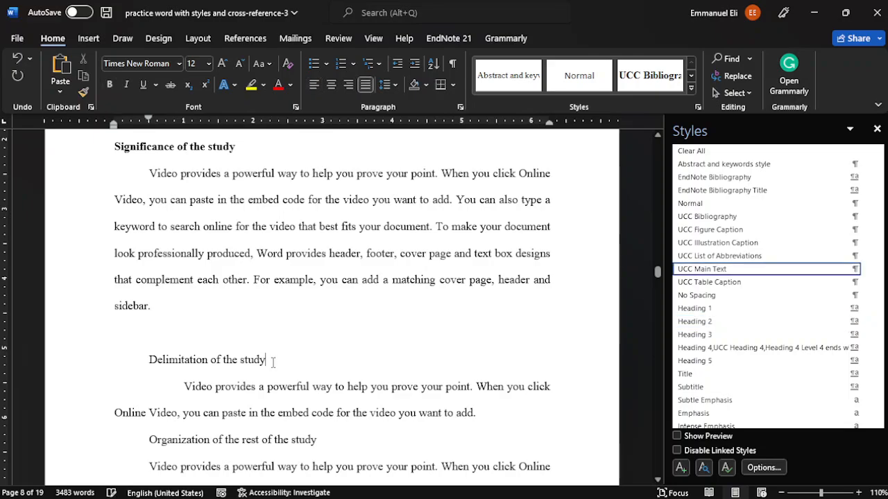
left_click(707, 322)
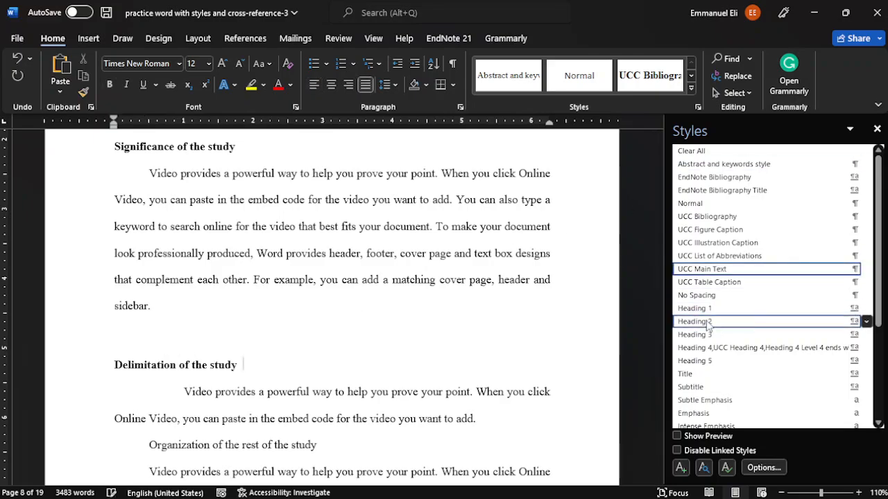
scroll(223, 265, "down", 7)
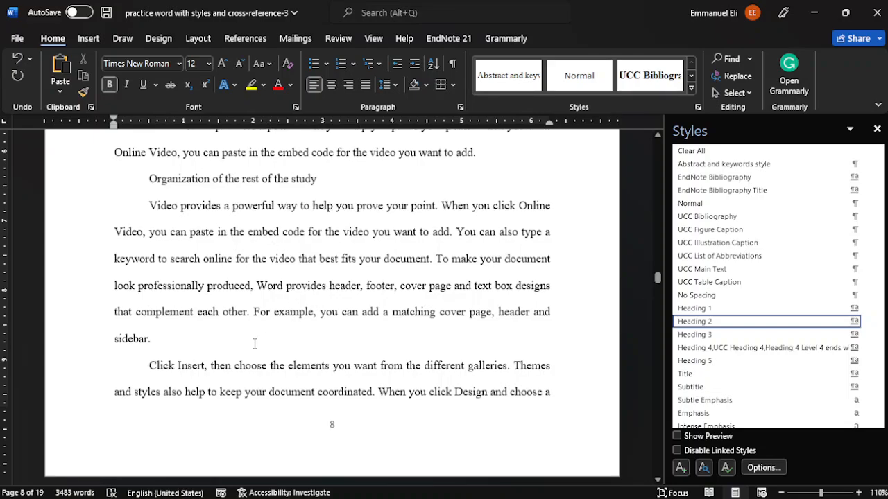
scroll(254, 349, "down", 4)
scroll(318, 179, "up", 3)
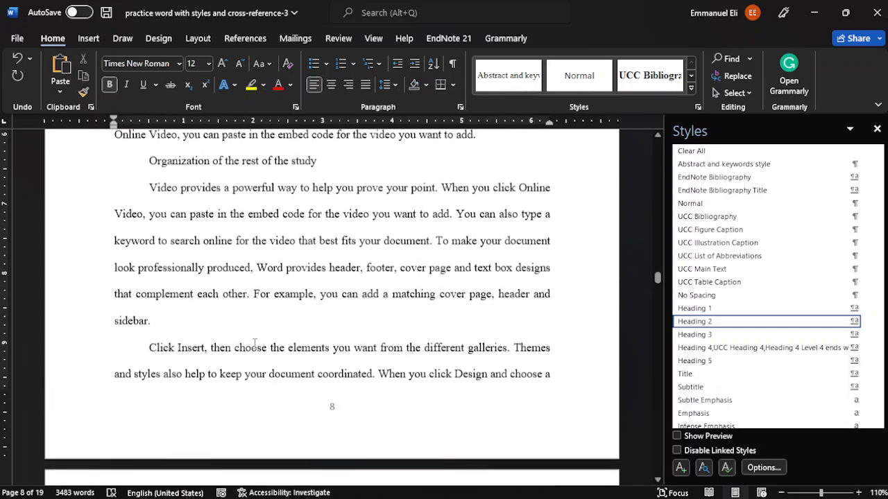
left_click(318, 168)
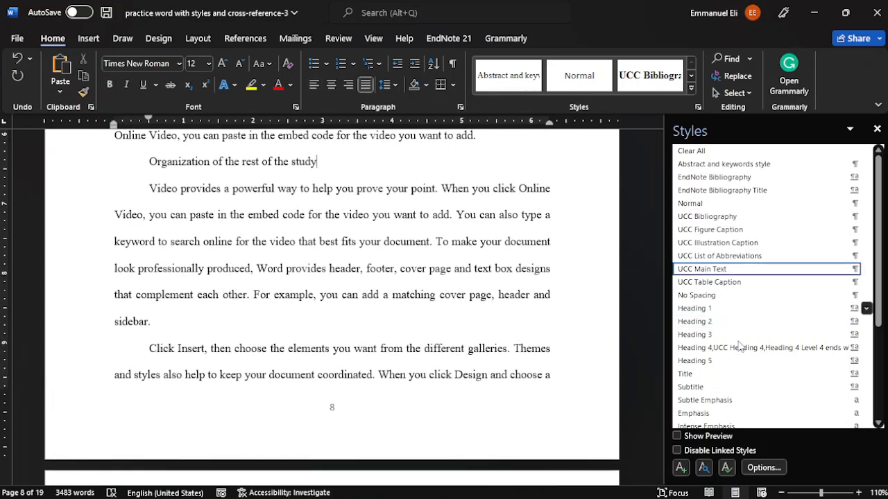
left_click(706, 323)
Insert a page break before the Chapter Two line so that the chapter starts on a new page
scroll(265, 258, "down", 6)
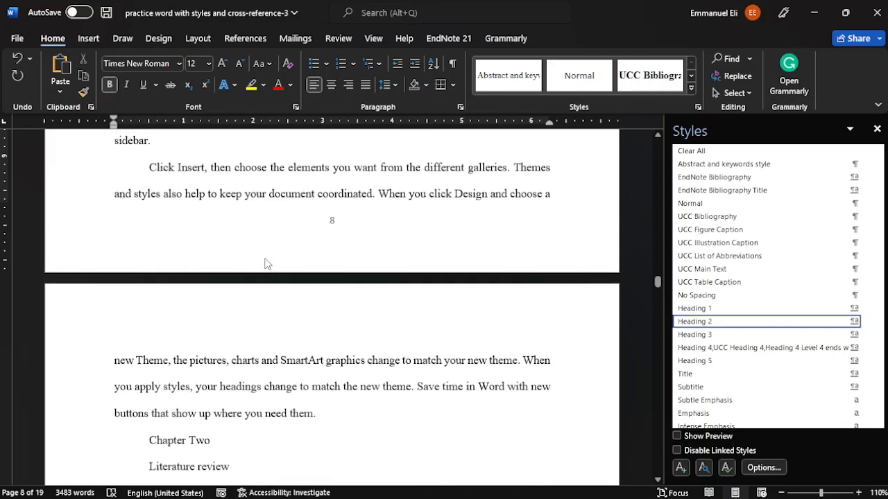
scroll(265, 260, "down", 4)
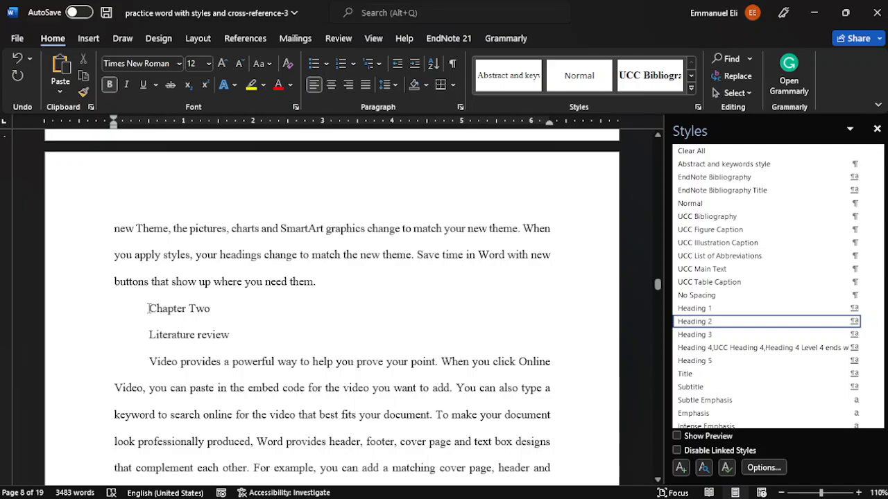
left_click(149, 308)
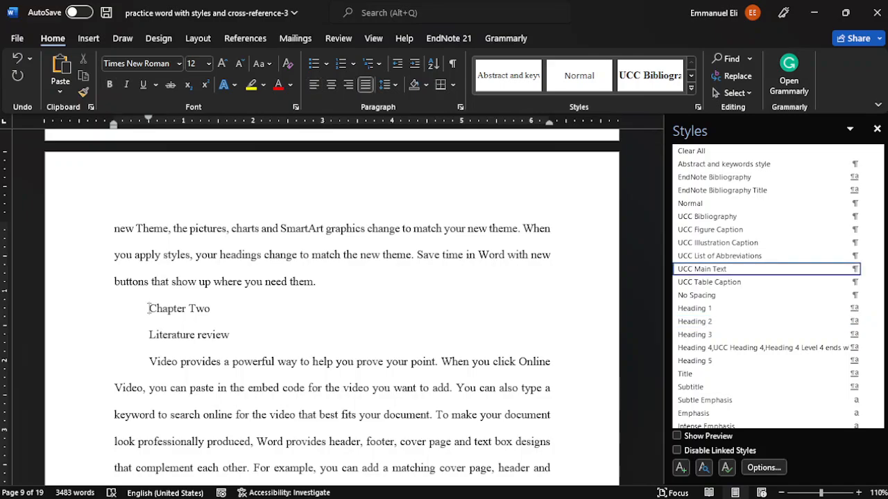
scroll(148, 308, "up", 2)
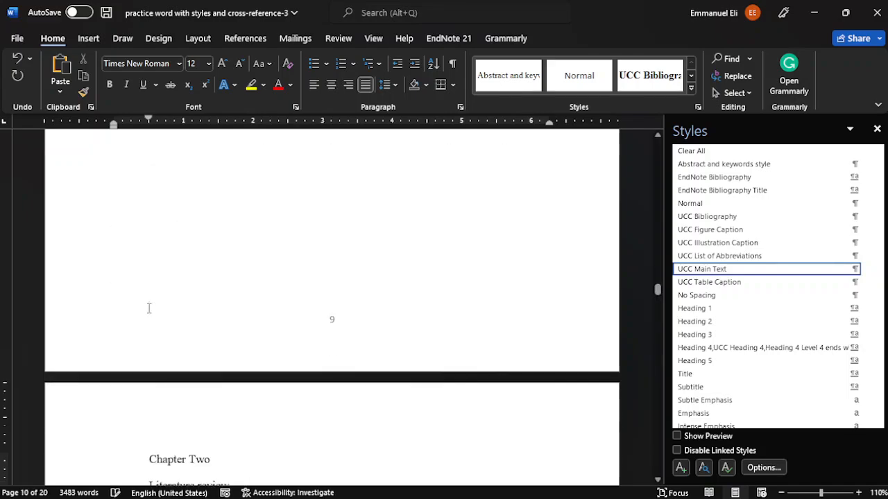
Apply the Heading 1 style to both the Chapter Two and Literature review lines
scroll(211, 262, "down", 3)
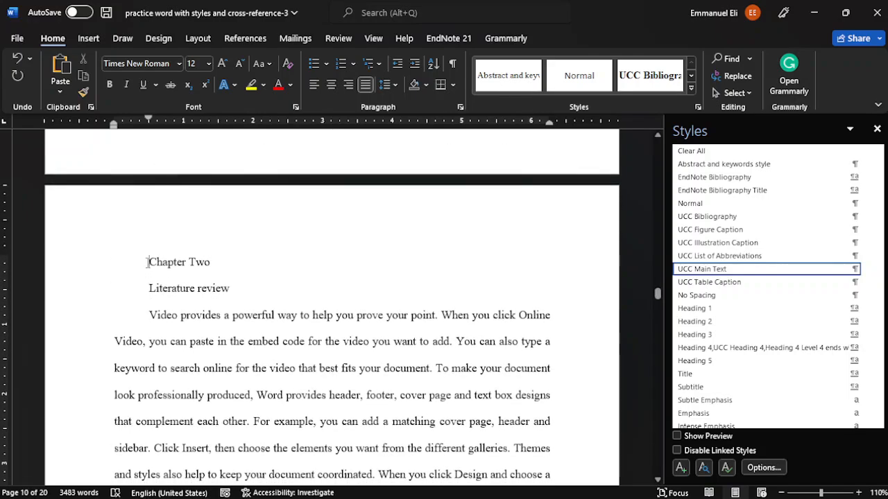
left_click_drag(147, 263, 234, 291)
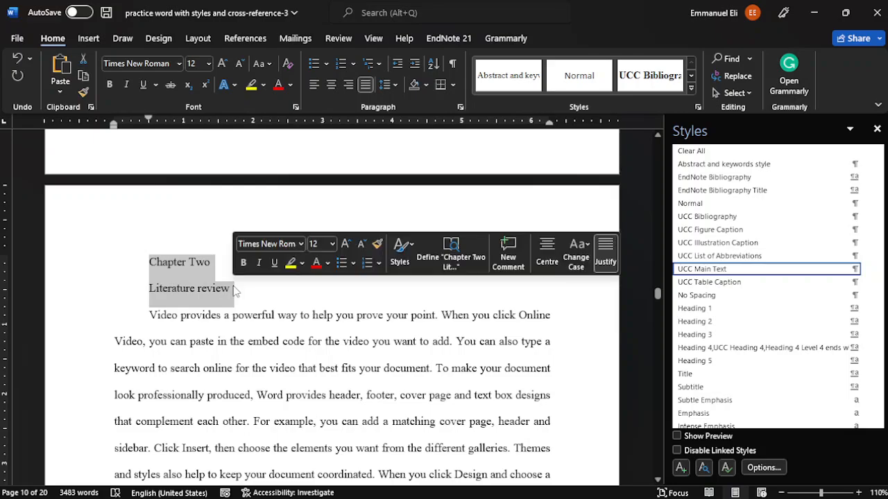
left_click(700, 313)
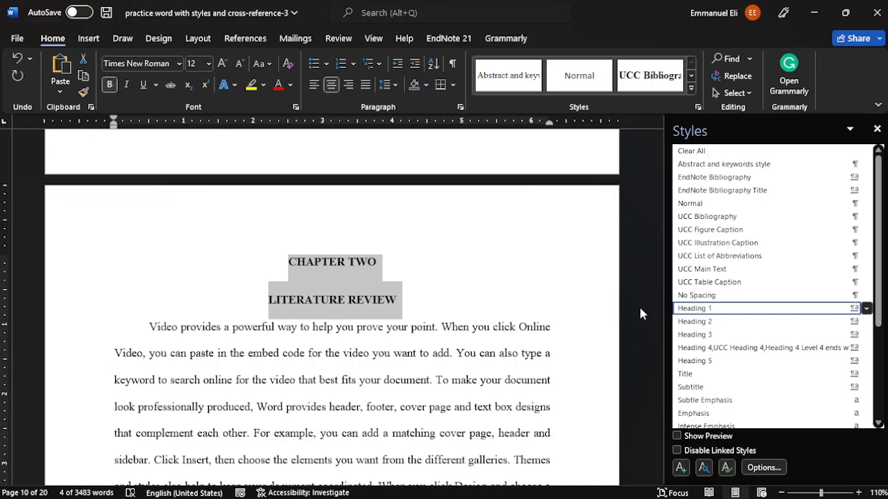
Apply the Heading 2 style to the Authenticity of data line in Chapter Two
scroll(181, 336, "down", 5)
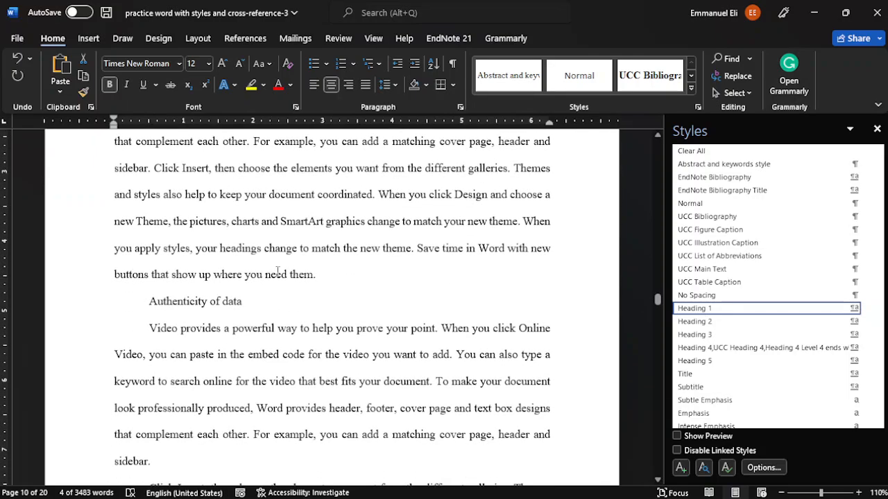
left_click(240, 302)
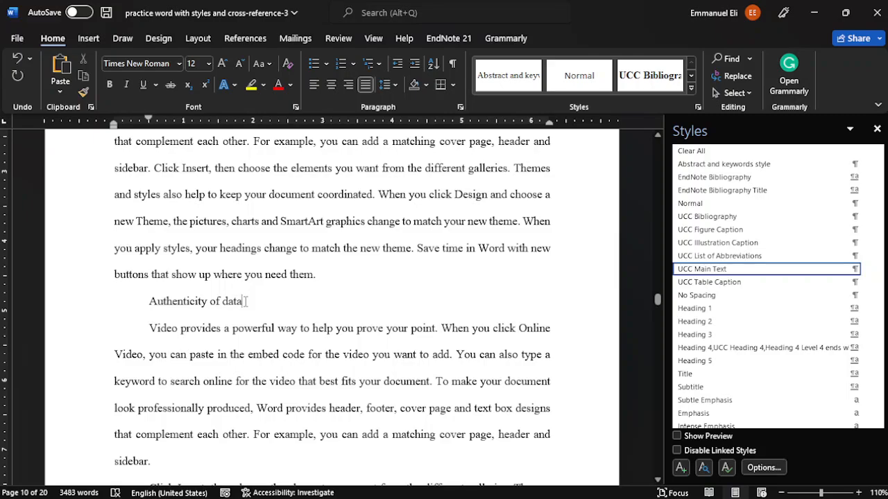
left_click(697, 321)
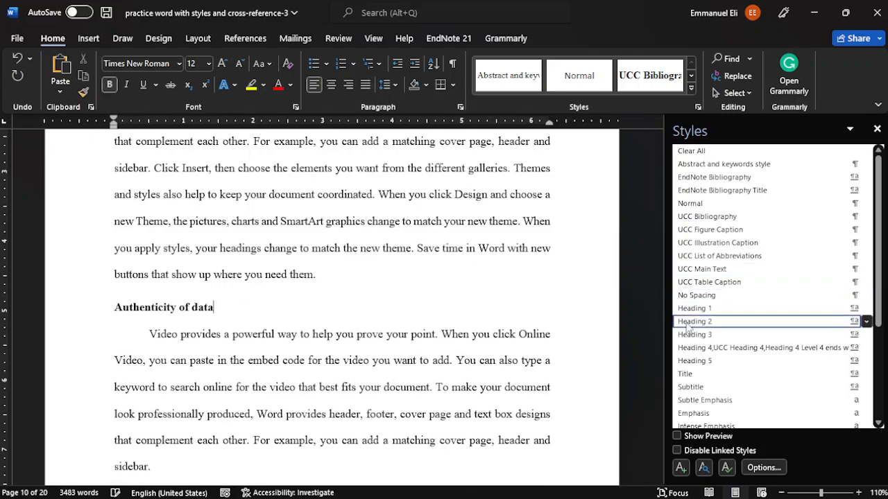
Insert a page break before Chapter Three and apply the Heading 1 style to the Chapter Three and Research methods lines
scroll(299, 277, "down", 4)
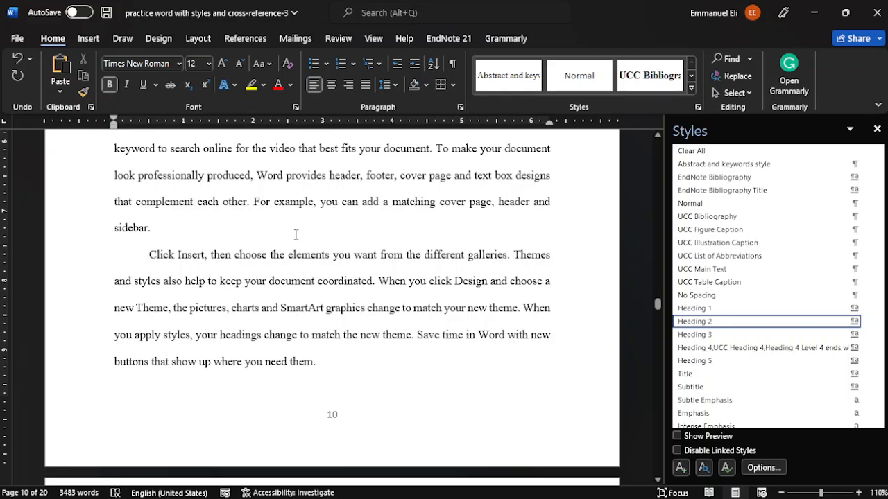
scroll(299, 277, "down", 7)
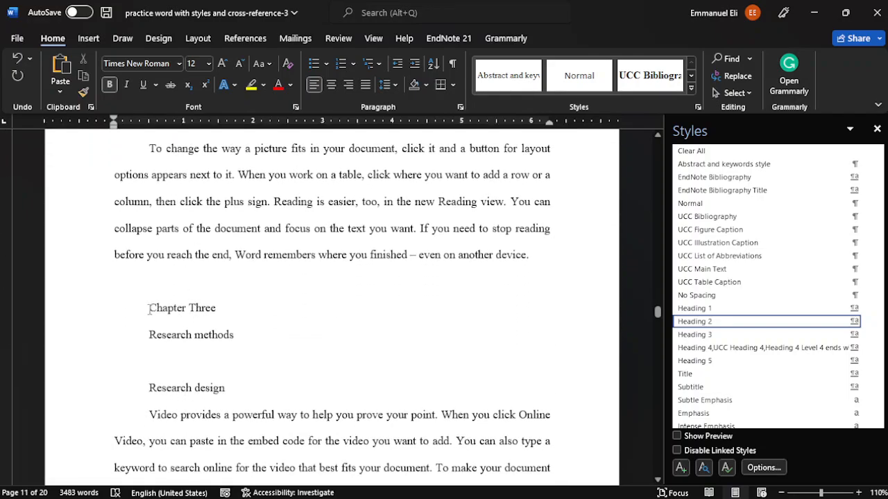
left_click(148, 308)
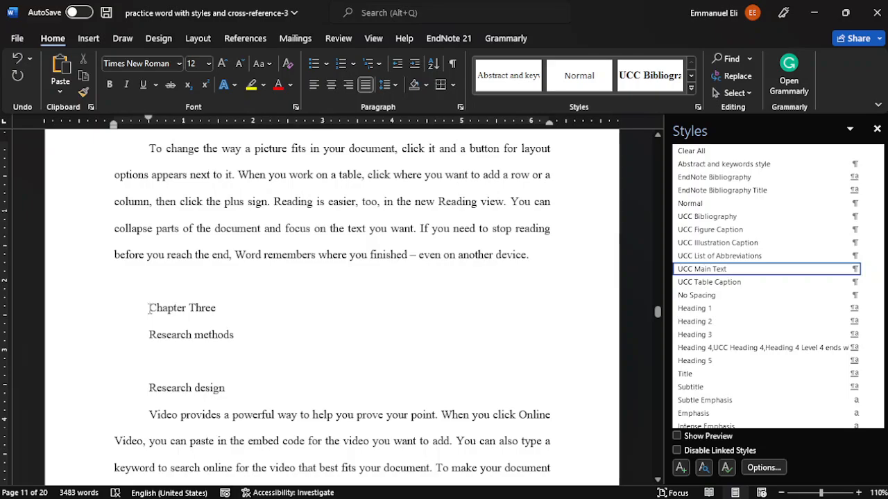
key("ctrl+Return")
scroll(149, 311, "down", 4)
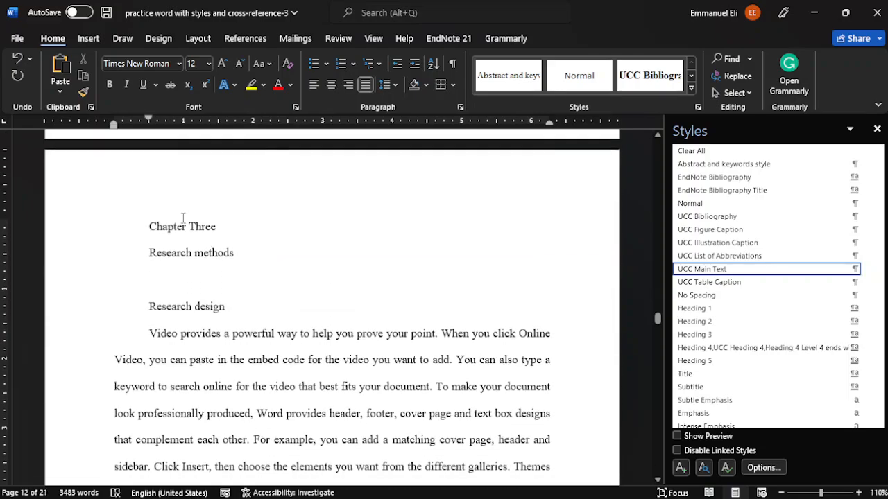
left_click_drag(147, 226, 236, 254)
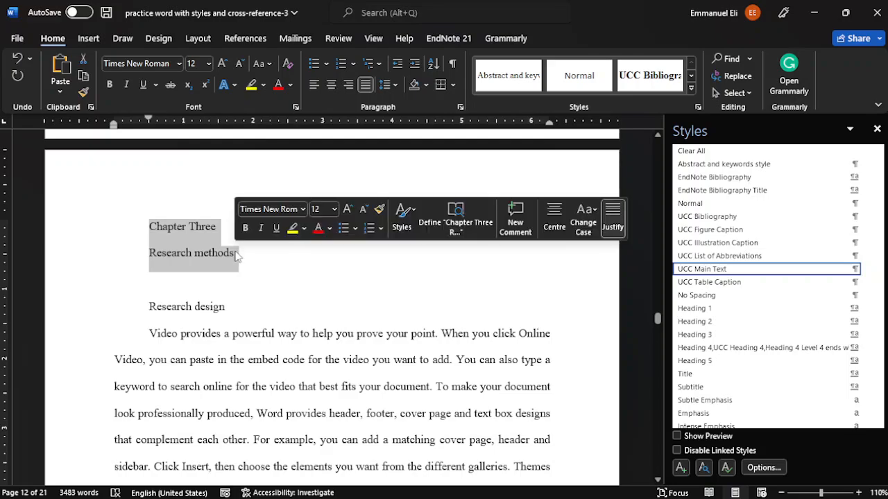
left_click(721, 314)
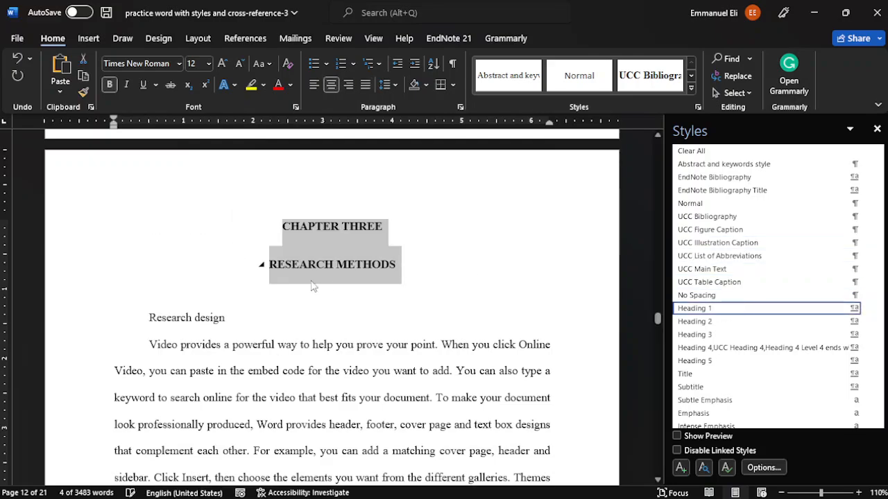
Apply the Heading 2 style to the Research design, Population and Sampling procedure lines in Chapter Three
left_click(228, 318)
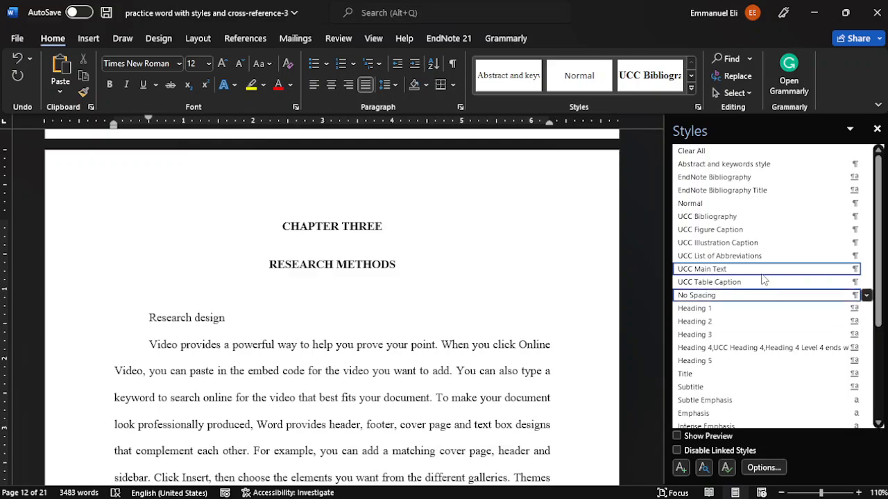
left_click(704, 324)
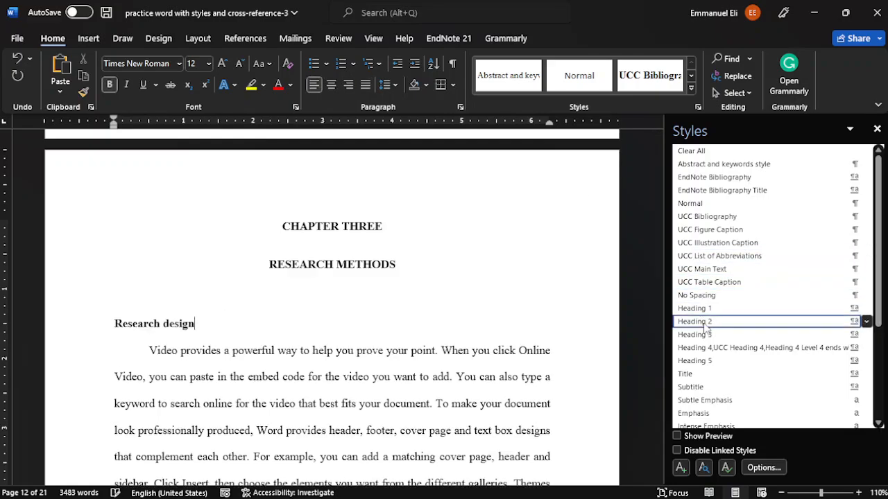
scroll(389, 322, "down", 5)
scroll(375, 321, "down", 1)
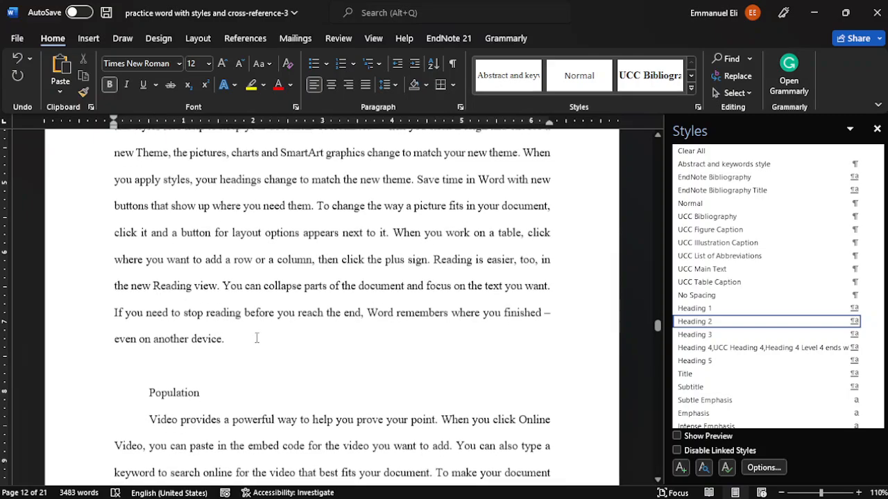
left_click(206, 396)
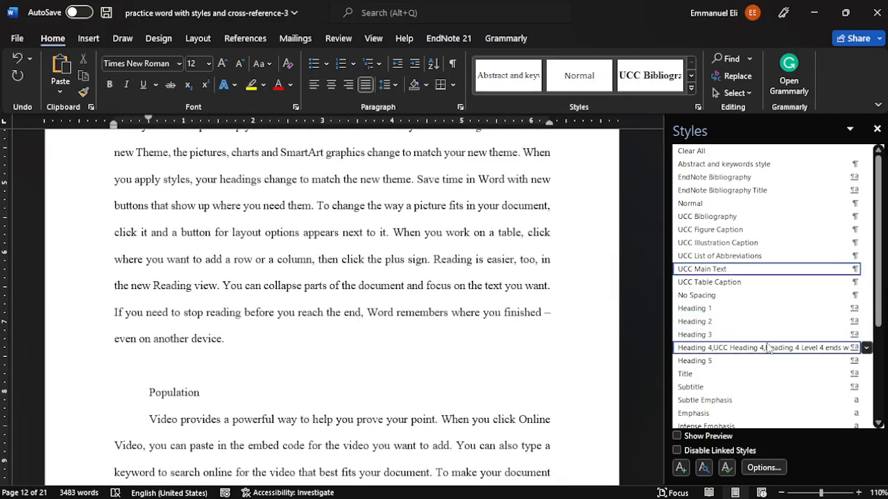
left_click(718, 323)
scroll(309, 380, "down", 8)
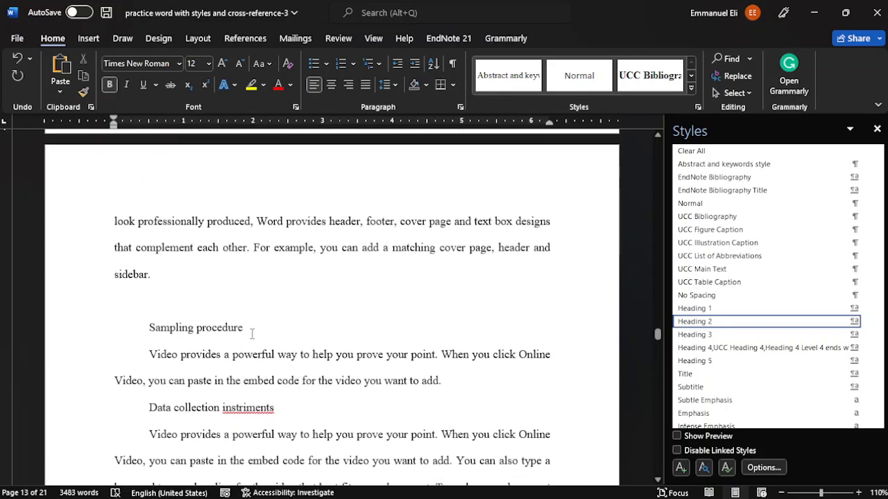
left_click(251, 334)
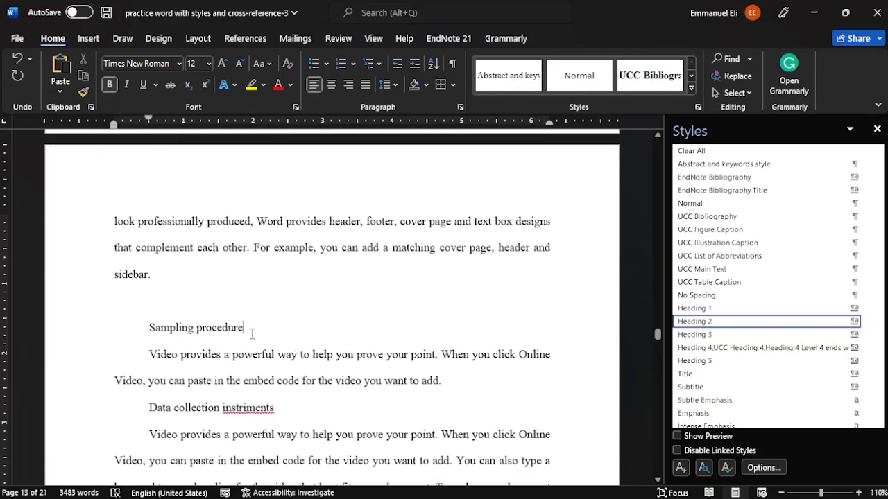
left_click(721, 322)
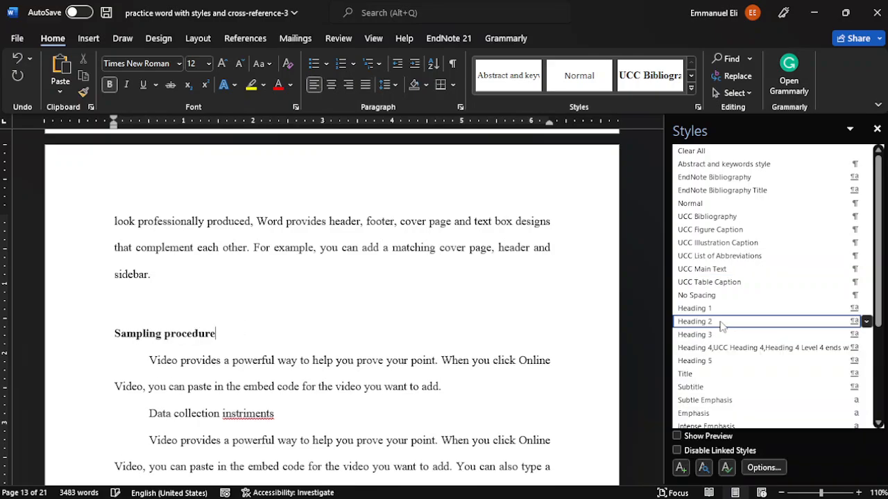
Correct the misspelled word in the Data collection instriments line to "instruments" and apply the Heading 2 style to that line
left_click(277, 414)
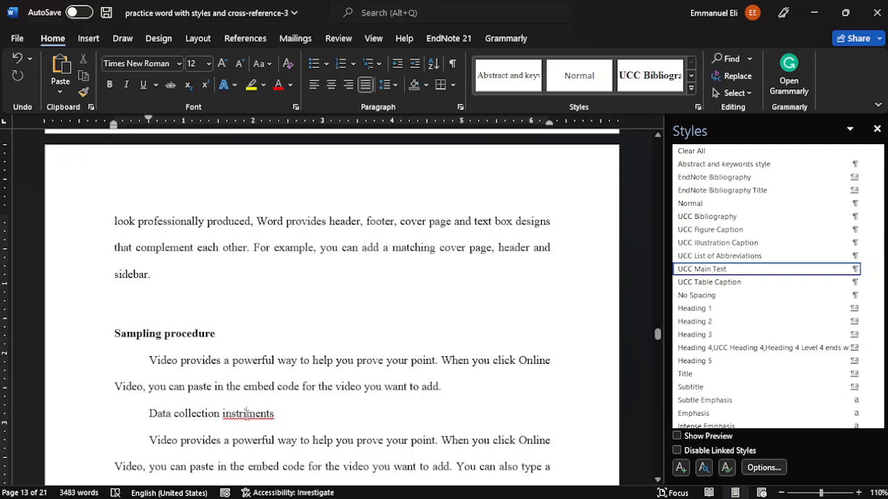
left_click(246, 414)
key("BackSpace")
type("u")
left_click(725, 322)
Apply the Heading 2 style to the Data collection procedure and Data processing and analysis lines
scroll(297, 420, "down", 5)
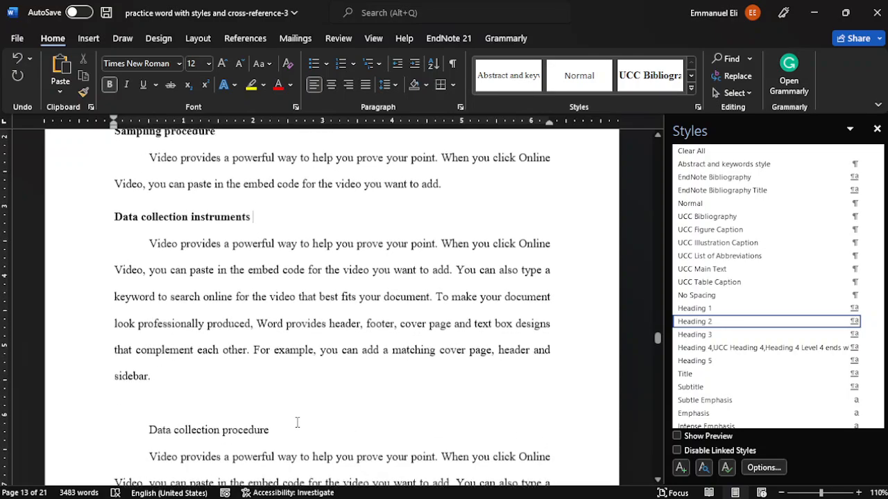
left_click(275, 354)
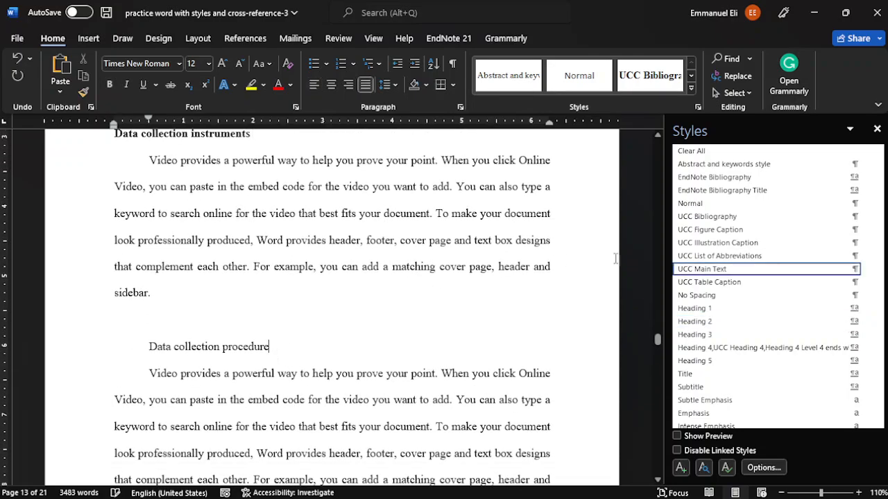
left_click(702, 322)
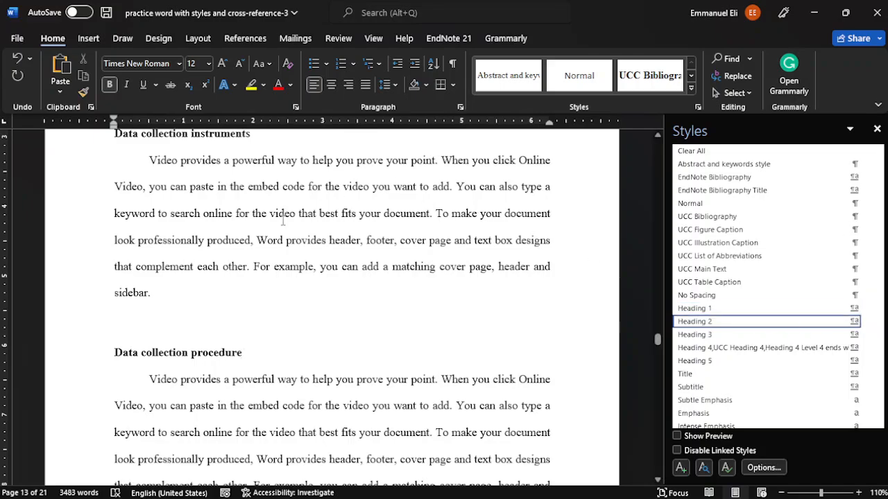
scroll(283, 221, "down", 4)
scroll(283, 221, "down", 3)
left_click(287, 267)
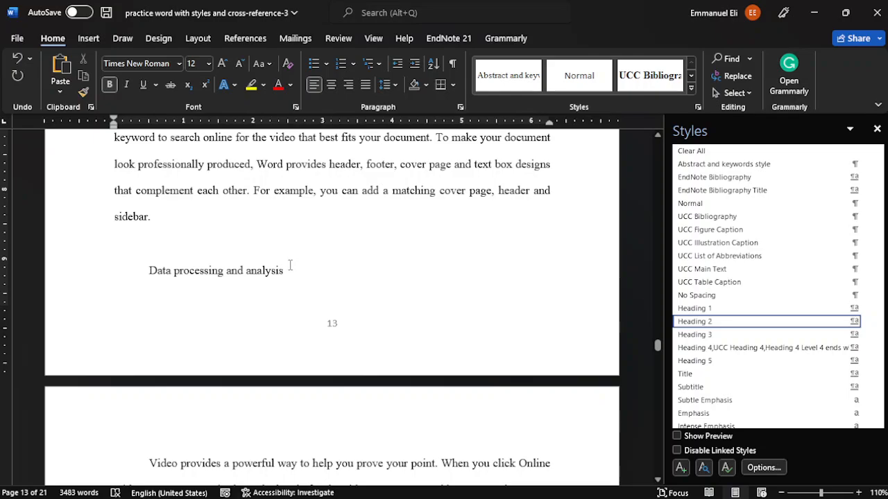
left_click(708, 322)
Insert a page break before Chapter Four and apply the Heading 1 style to the Chapter Four and Results and discussion lines
scroll(297, 357, "down", 6)
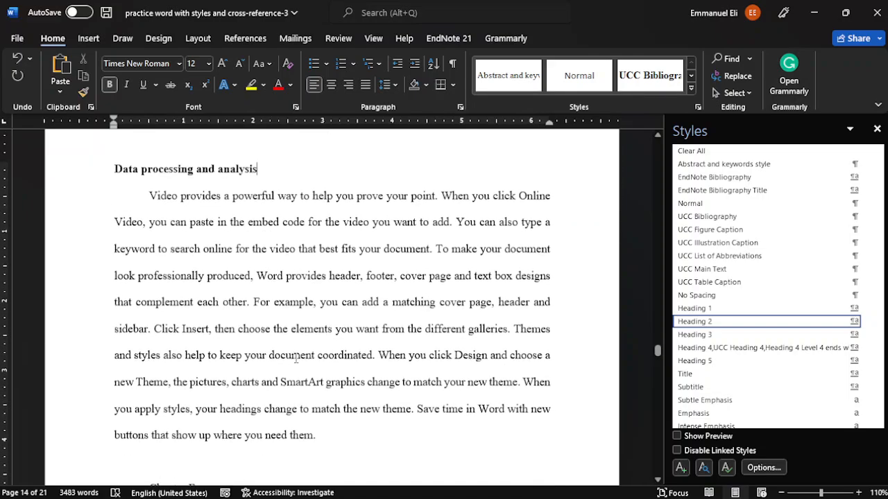
scroll(296, 358, "down", 4)
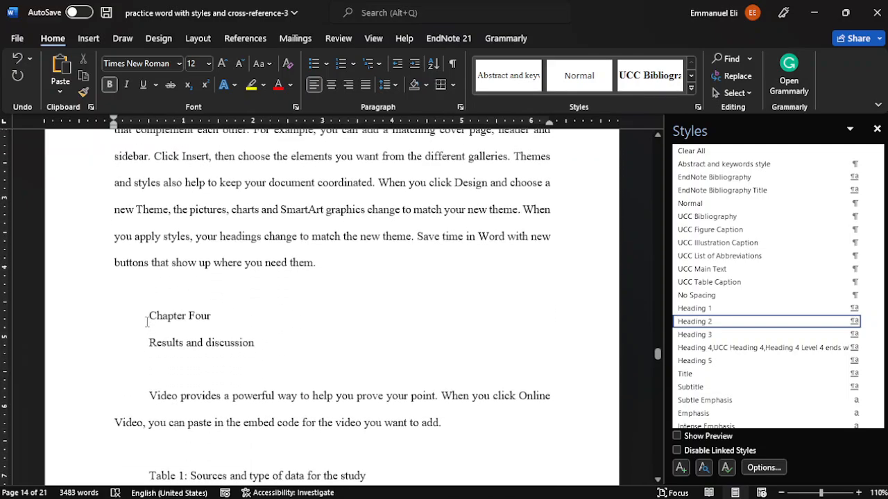
left_click(147, 323)
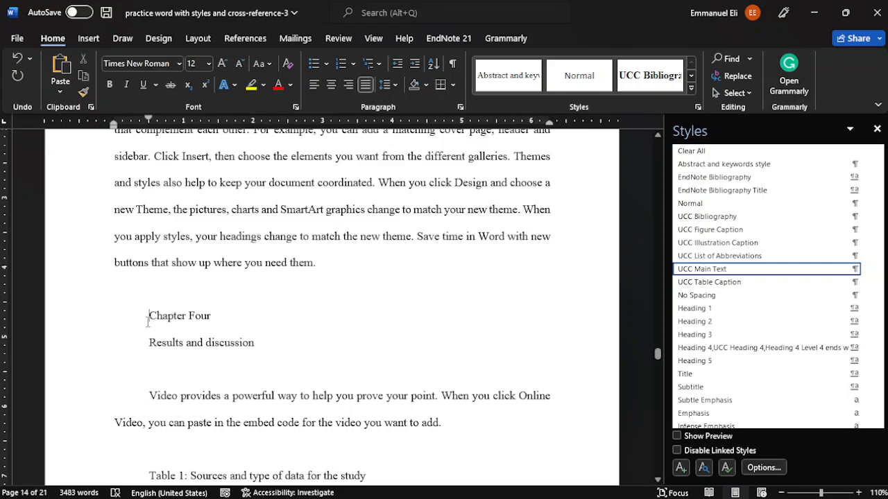
key("ctrl+Return")
scroll(187, 454, "down", 4)
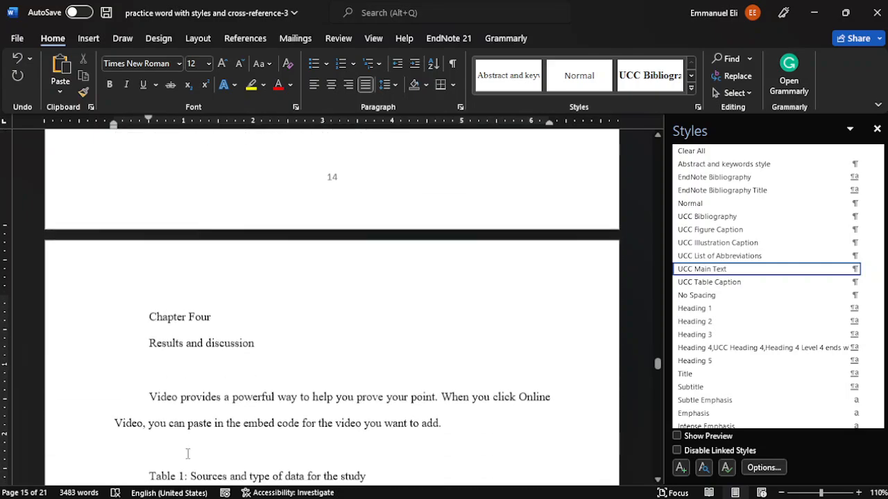
left_click_drag(144, 303, 225, 323)
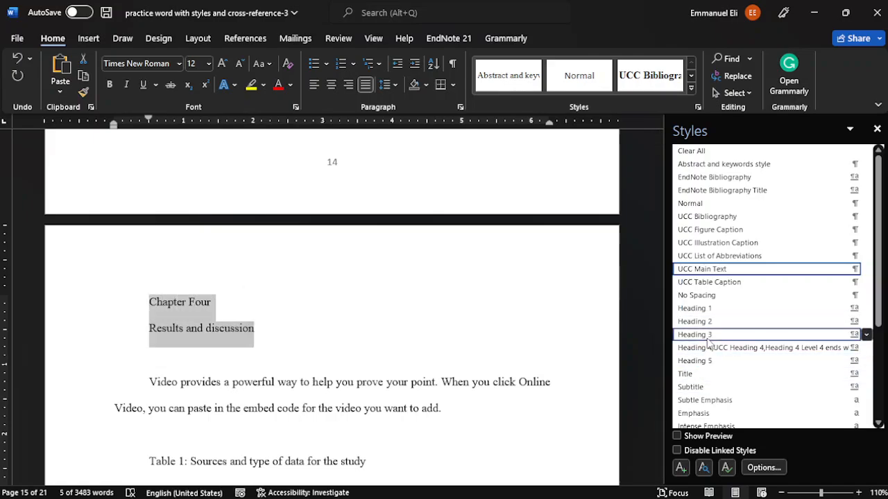
left_click(708, 310)
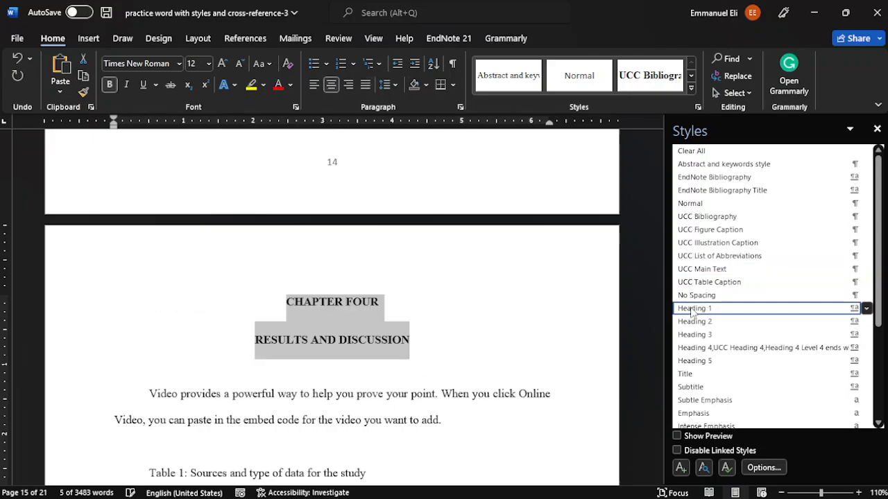
Remove the surplus blank lines above Immediate response in Chapter Four, keeping a single blank line before it
scroll(356, 343, "down", 4)
scroll(230, 308, "down", 20)
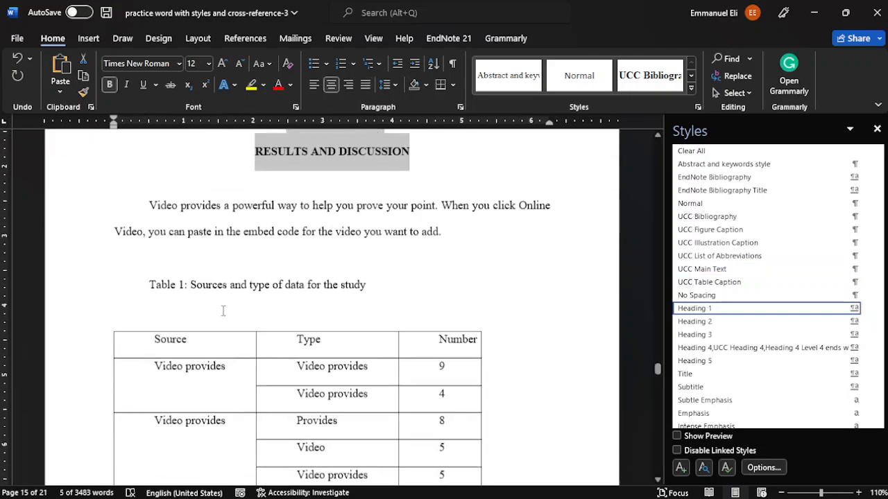
scroll(222, 310, "down", 3)
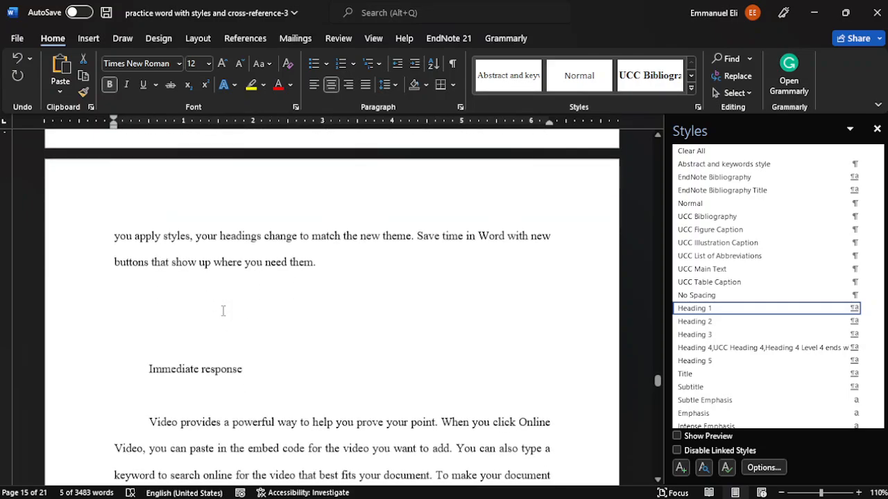
left_click(164, 334)
key("BackSpace")
key("BackSpace")
key("Delete")
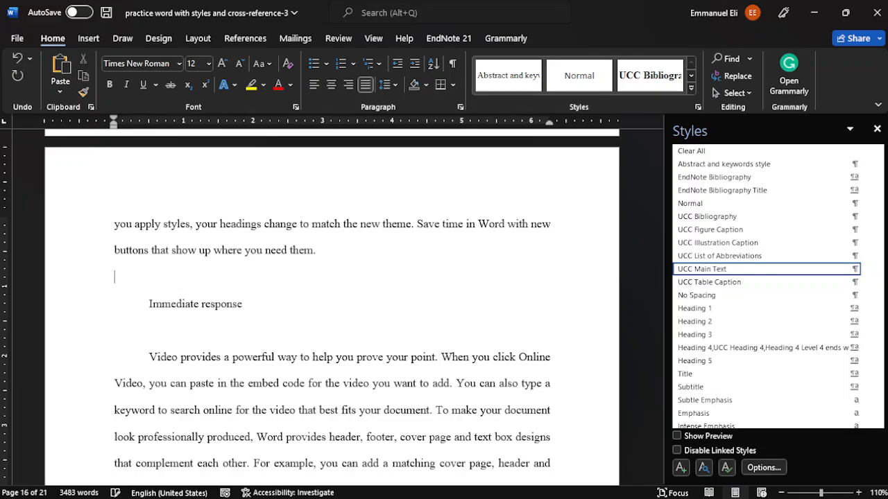
key("BackSpace")
key("Return")
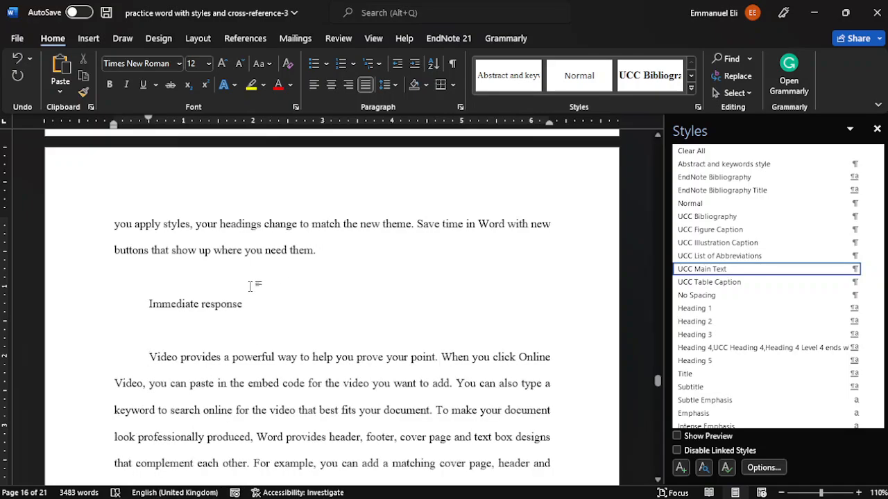
Apply the Heading 2 style to the Immediate response line and remove the blank line below it
left_click(711, 322)
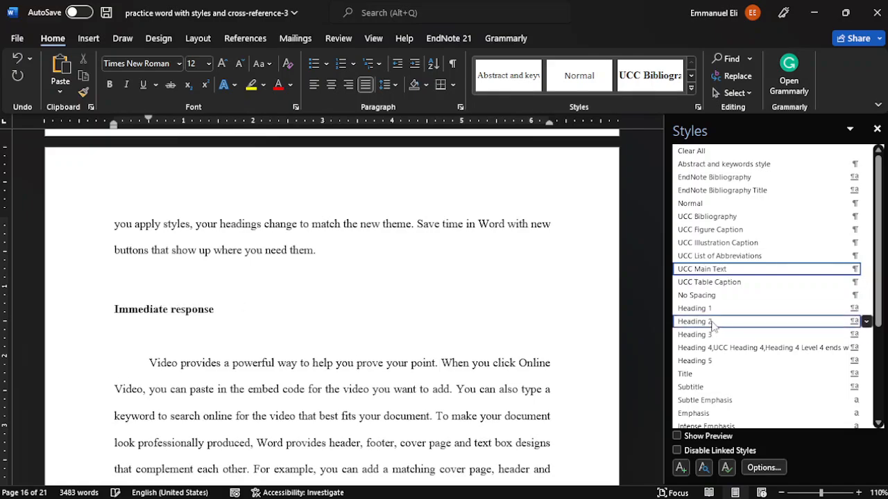
left_click(158, 347)
key("BackSpace")
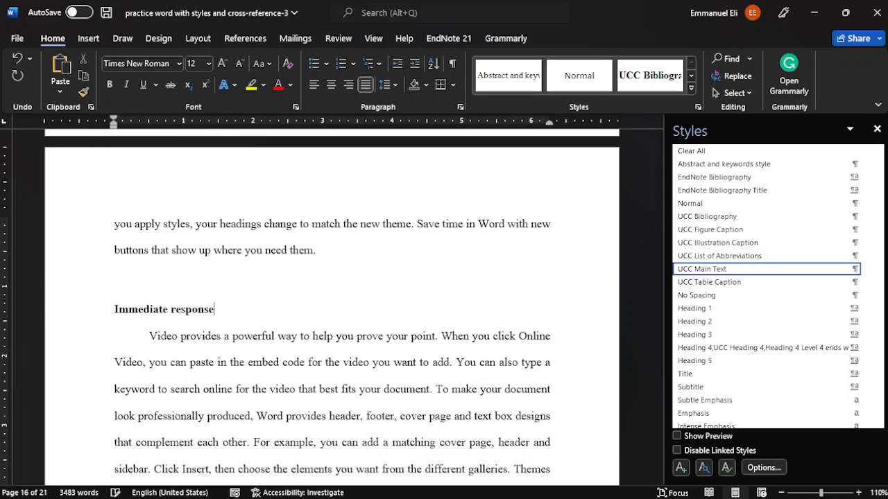
Remove the blank line between Emergent themes and the paragraph that follows it
scroll(158, 347, "up", 5)
scroll(220, 306, "down", 3)
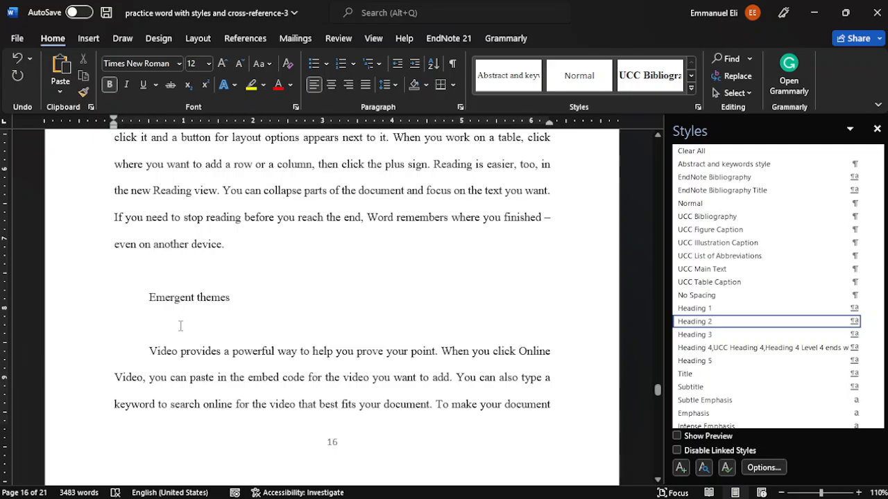
left_click(180, 326)
key("BackSpace")
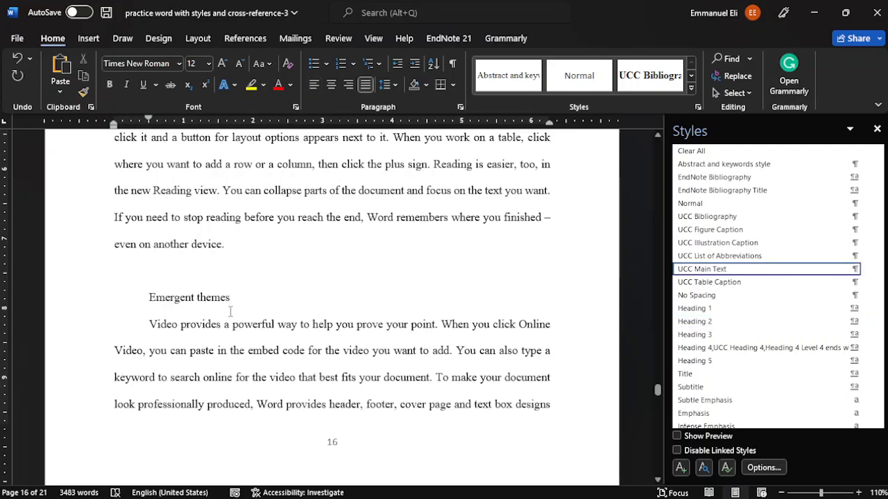
Apply the Heading 2 style to Emergent themes and Interpretation of the case study using theoretical models, removing the blank line below the latter
left_click(734, 321)
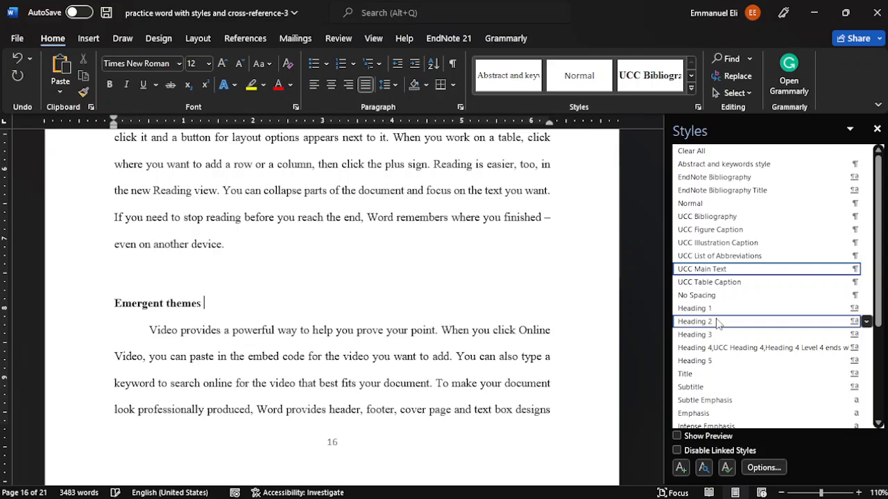
scroll(206, 372, "down", 1)
scroll(207, 372, "down", 10)
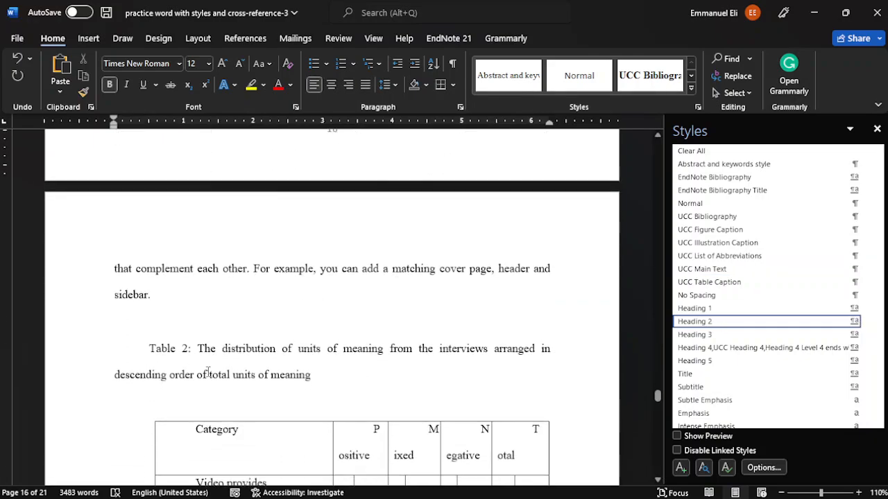
scroll(208, 372, "down", 15)
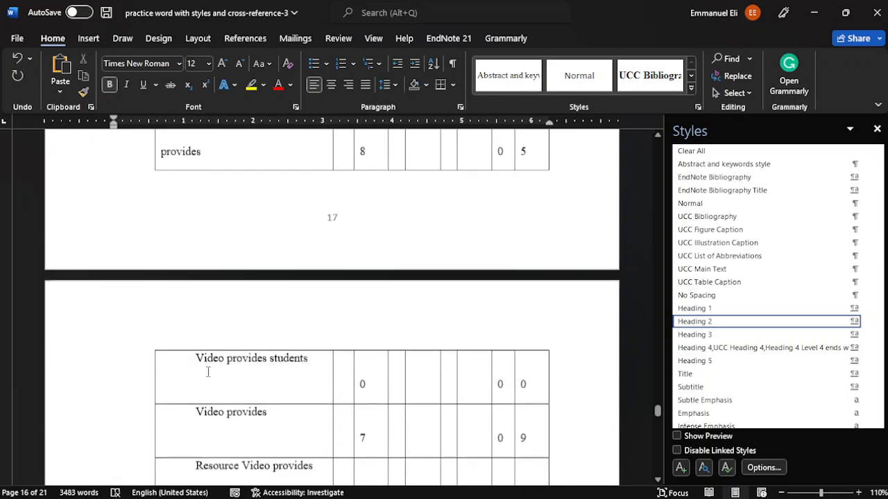
scroll(207, 377, "down", 6)
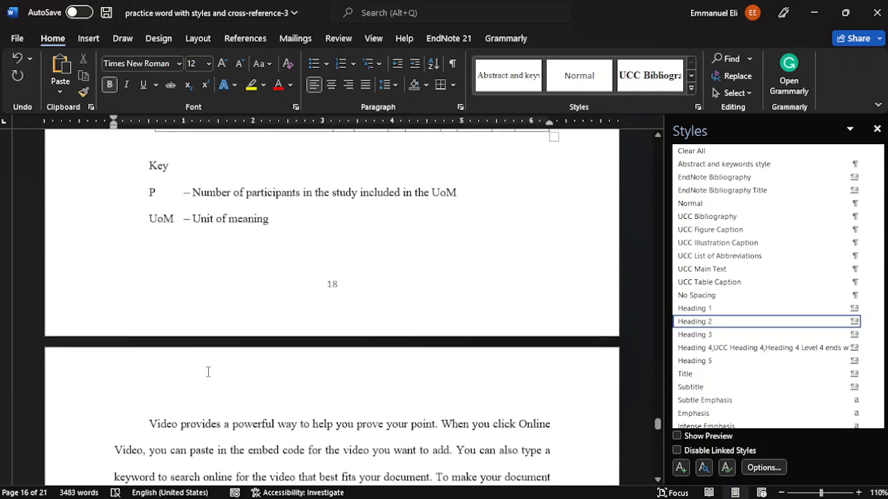
scroll(207, 372, "down", 10)
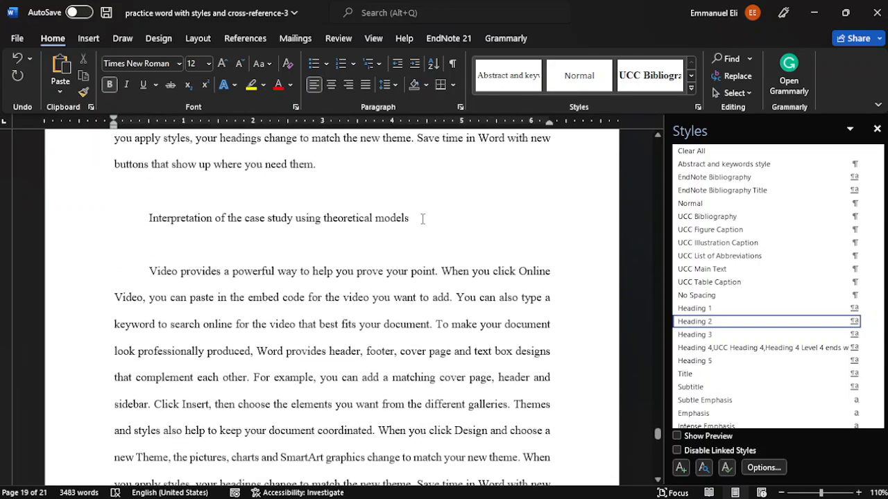
left_click(422, 219)
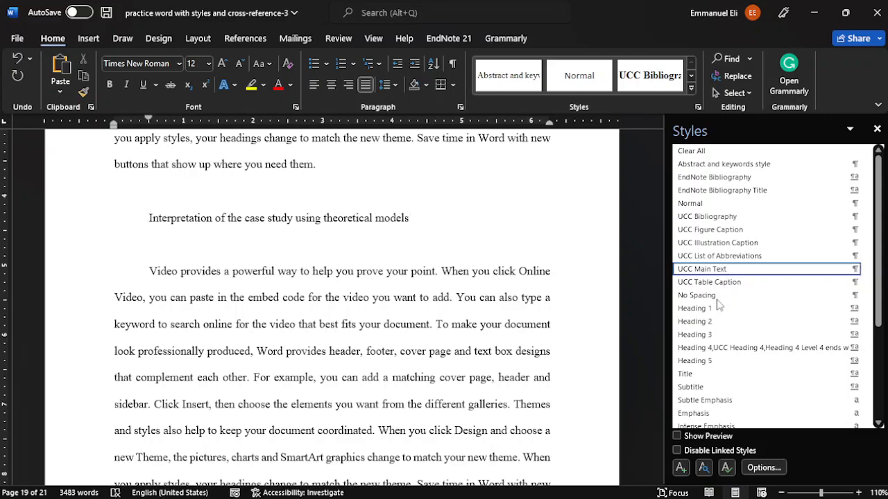
left_click(694, 321)
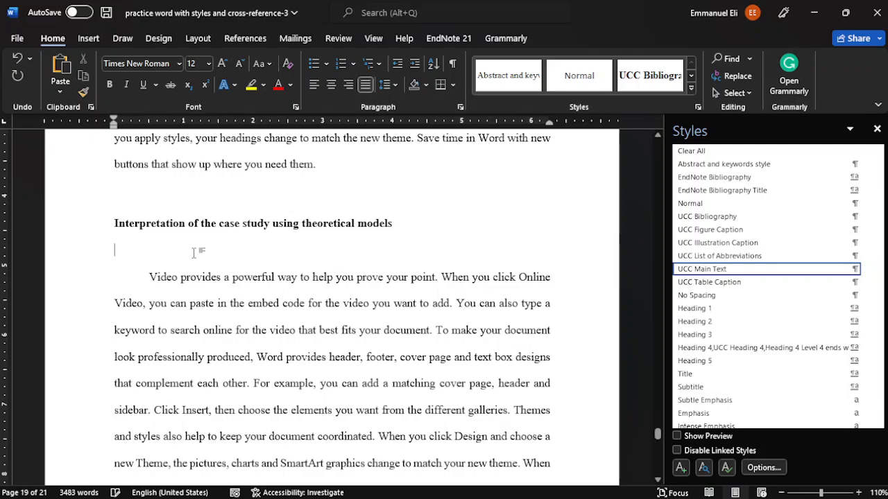
key("Delete")
Remove the surplus blank lines above the university staff image on page 20
scroll(331, 305, "down", 10)
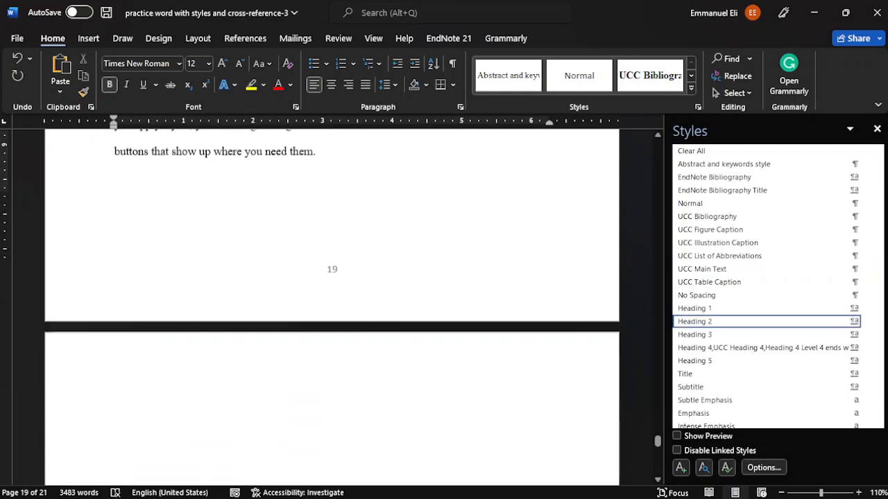
scroll(140, 188, "up", 3)
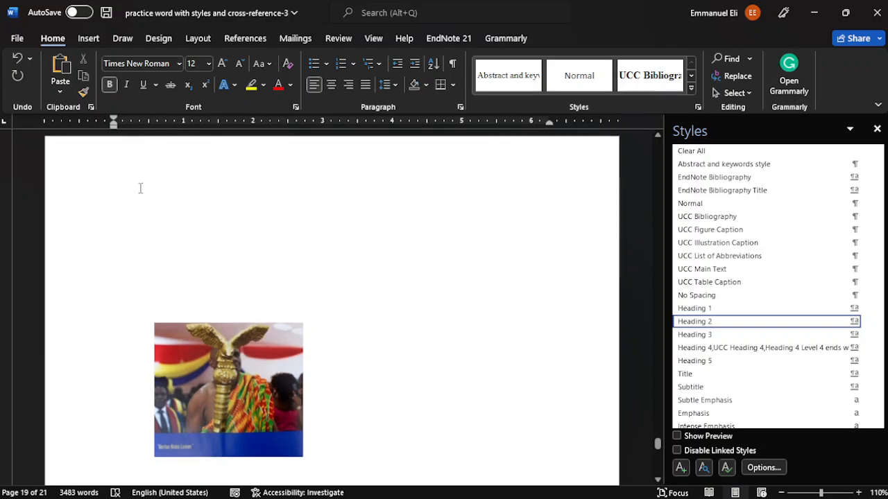
left_click(197, 266)
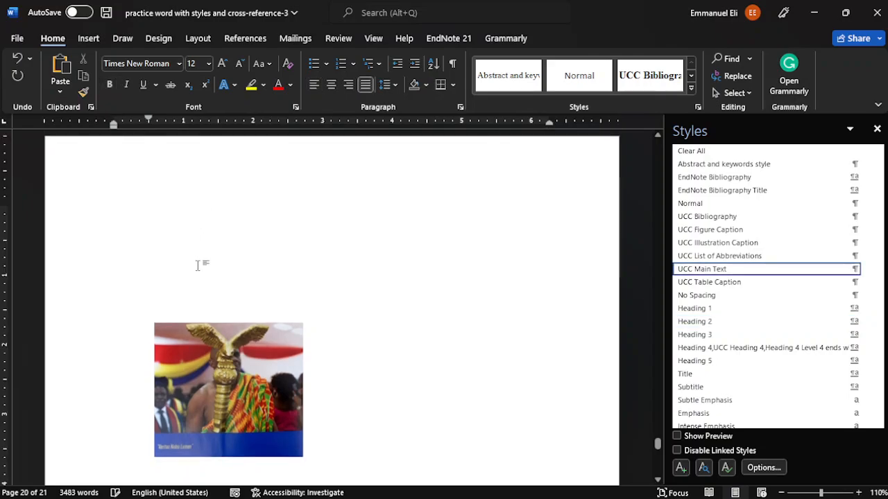
scroll(198, 265, "down", 1)
scroll(198, 266, "up", 2)
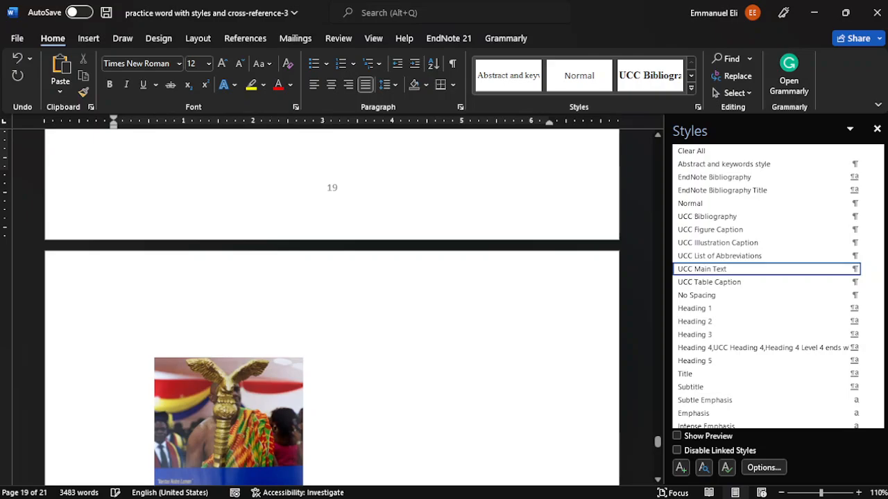
Check the remaining pages, from the Figure 1 caption to the end of the document, for lines that still need a heading style
scroll(332, 305, "down", 8)
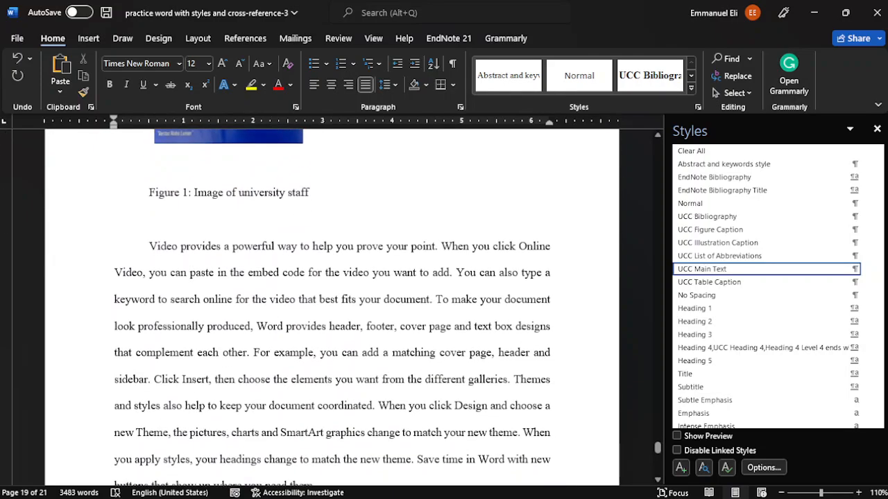
scroll(331, 305, "down", 10)
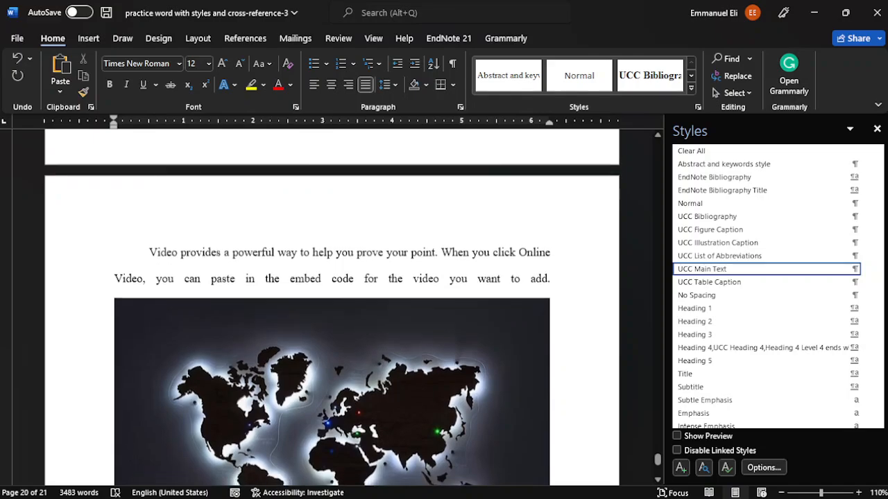
scroll(331, 306, "down", 7)
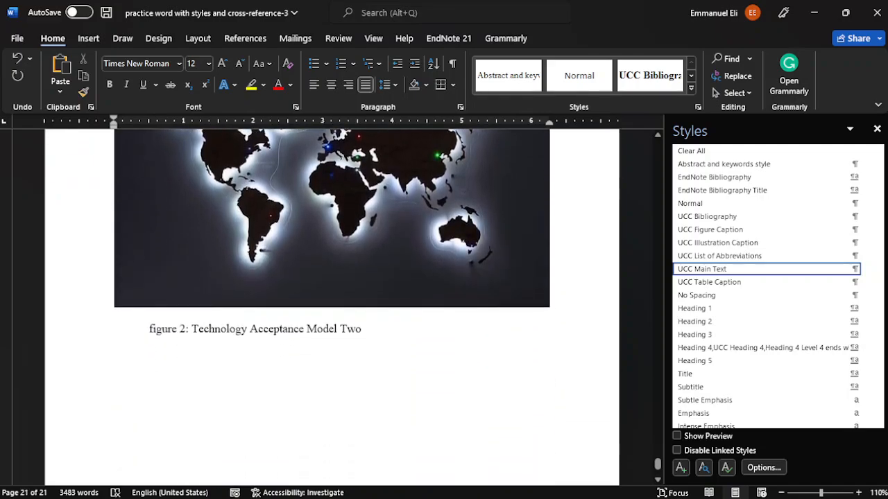
scroll(331, 291, "down", 6)
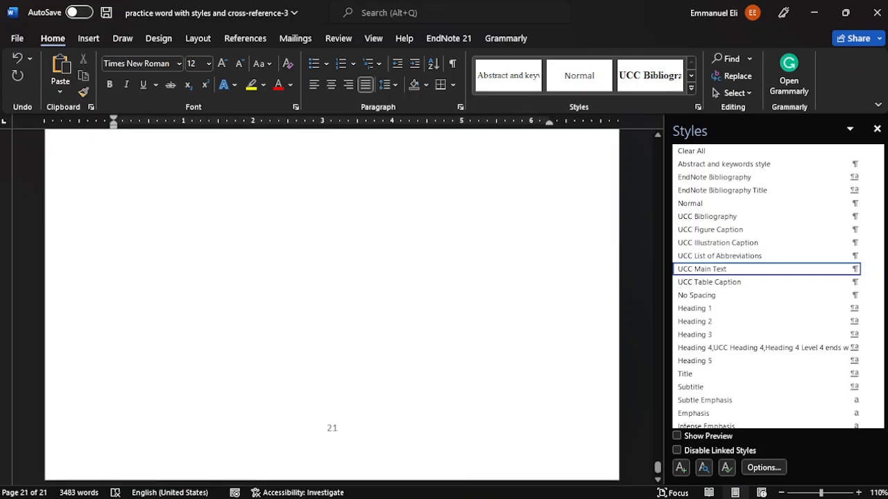
scroll(331, 291, "up", 8)
scroll(332, 277, "up", 1)
scroll(332, 305, "up", 20)
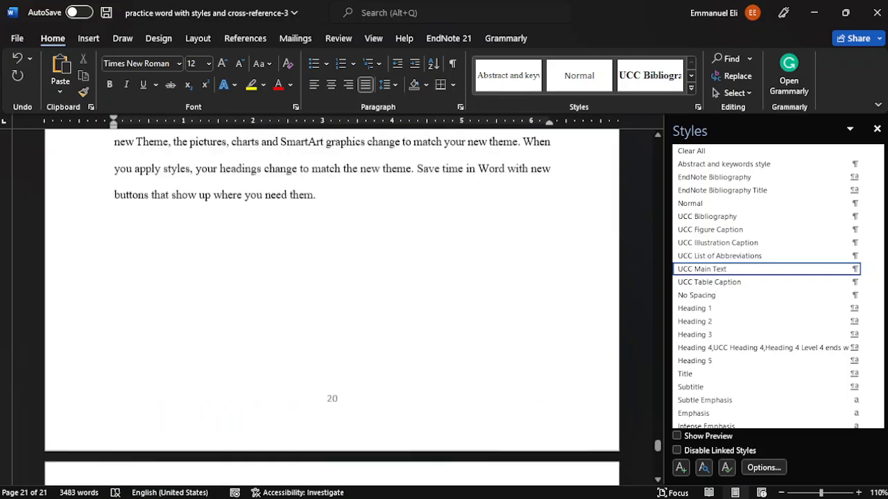
Capitalize the second word of the first subheading in Chapter Three so it reads Research Design
scroll(331, 305, "up", 10)
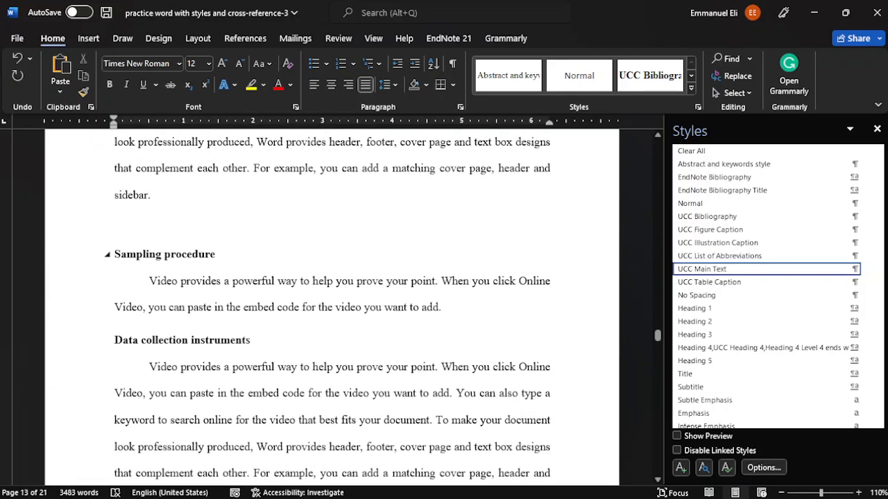
scroll(332, 305, "up", 6)
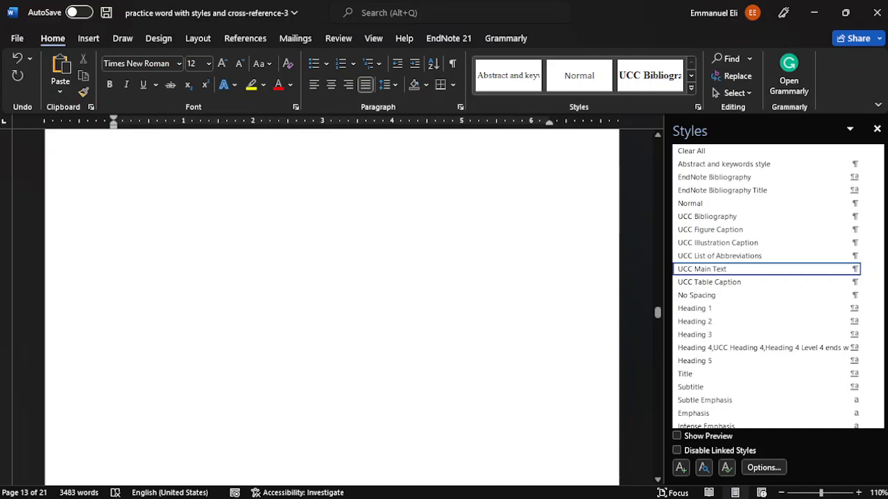
scroll(331, 306, "up", 6)
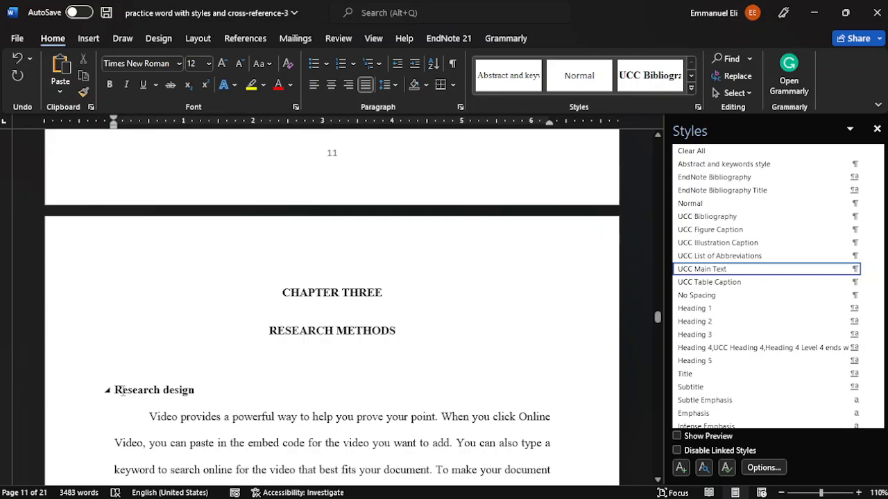
left_click(171, 390)
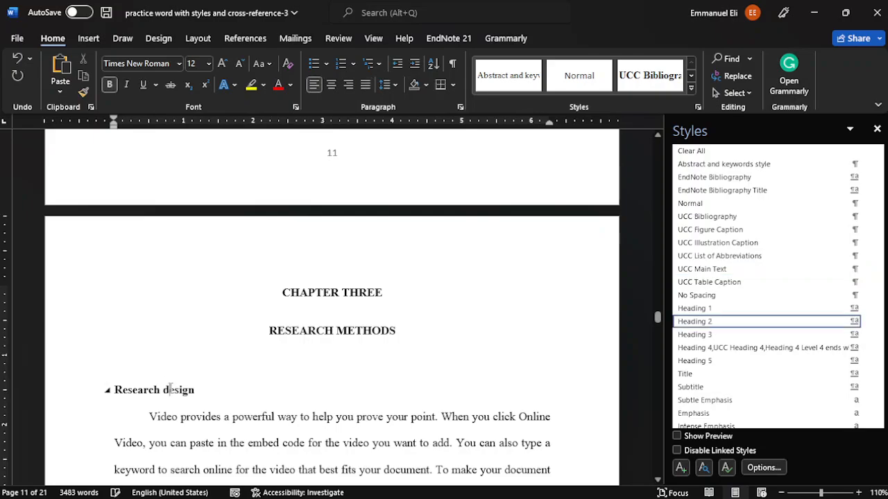
key("BackSpace")
type("D")
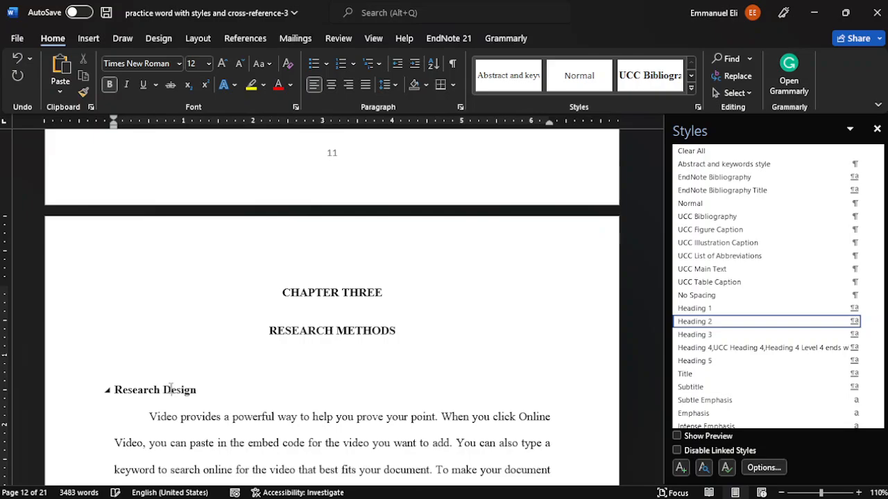
Capitalize the second and third words of the Data collection instruments heading so it reads Data Collection Instruments
scroll(228, 372, "down", 3)
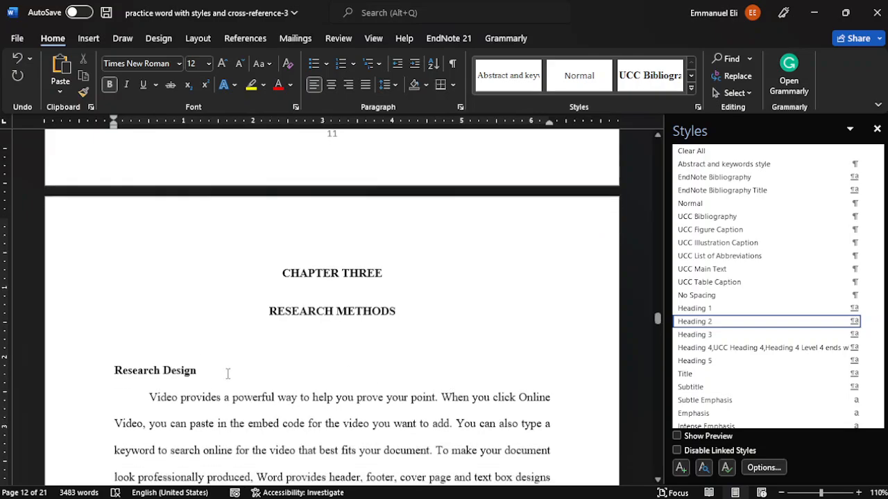
scroll(228, 372, "down", 5)
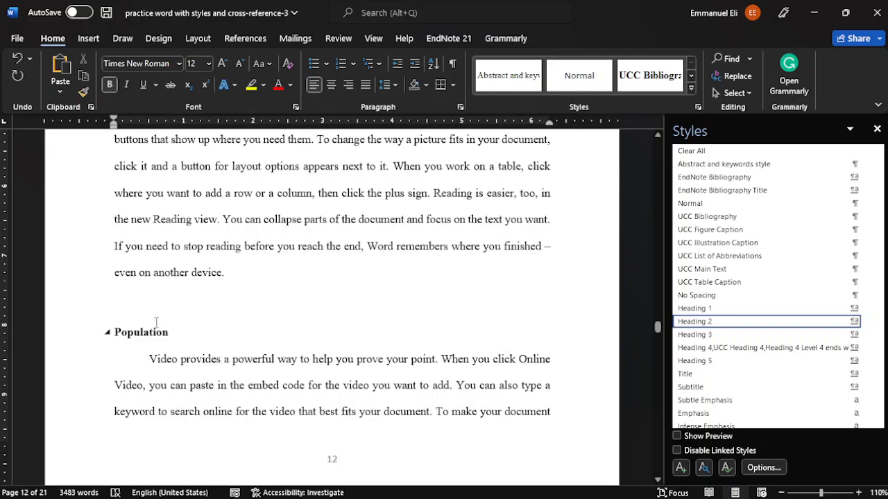
scroll(156, 323, "down", 4)
scroll(156, 322, "down", 2)
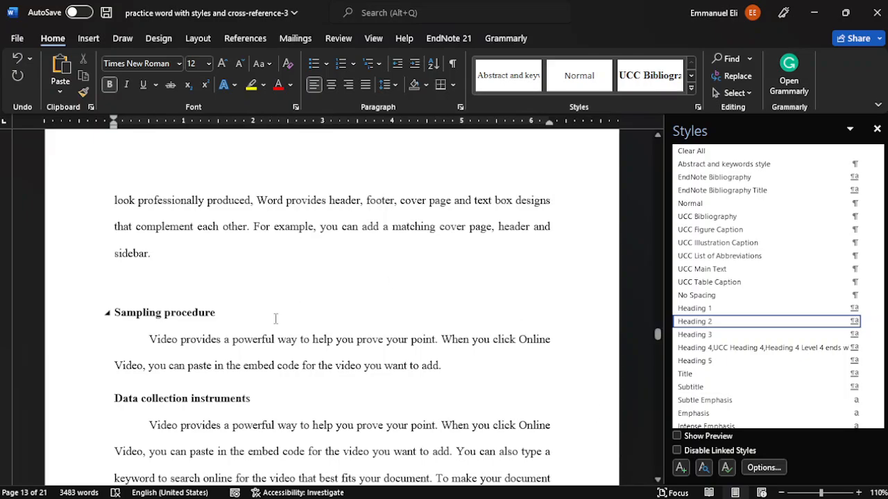
scroll(276, 318, "down", 3)
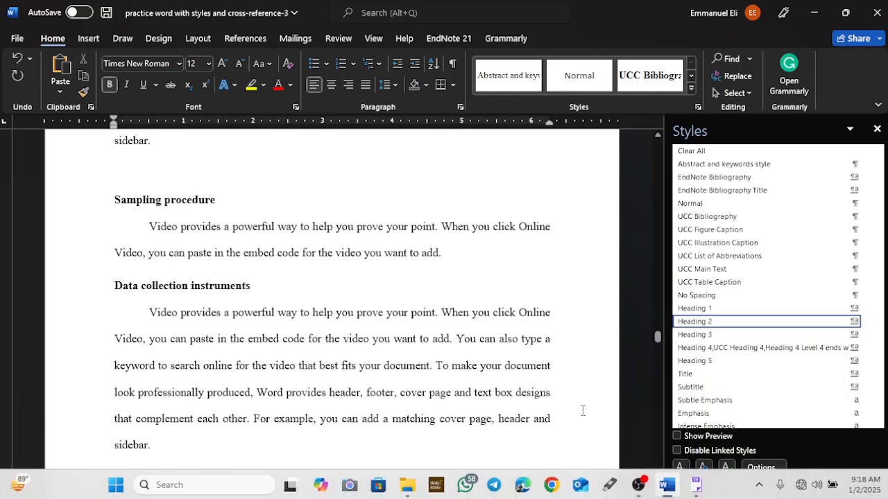
left_click(147, 289)
key("BackSpace")
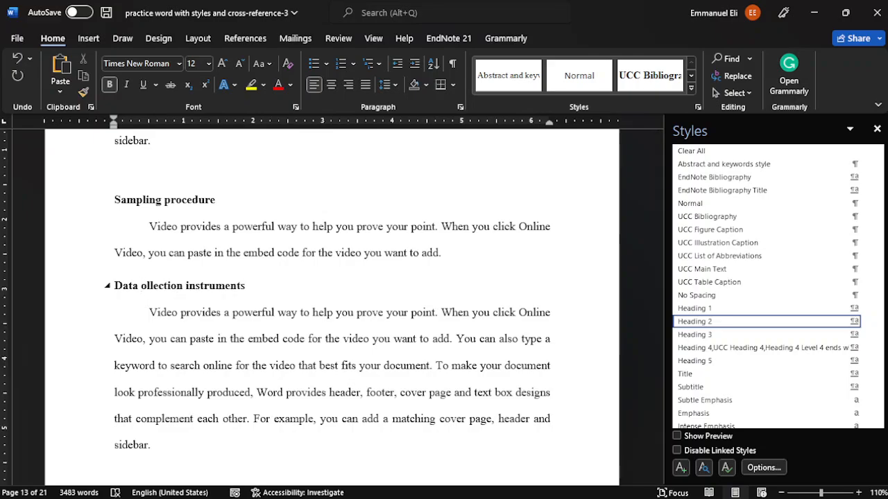
type("C")
key("Right")
key("Right")
key("Right")
key("Right")
key("Right")
key("Right")
key("Right")
key("Right")
key("Right")
key("Right")
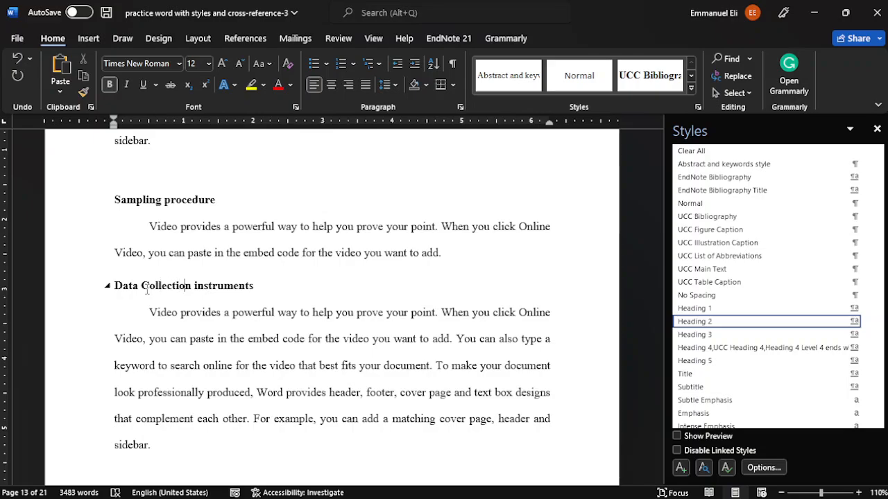
key("Delete")
type("I")
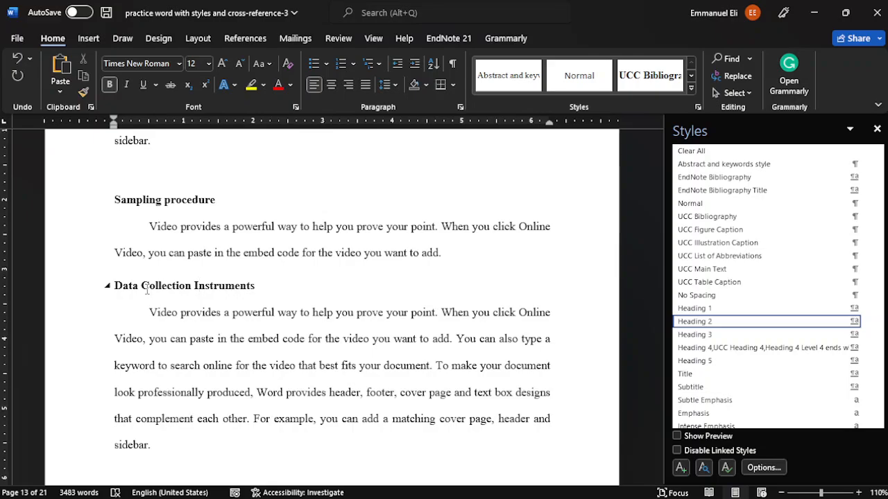
Capitalize the second word of the Sampling procedure heading so it reads Sampling Procedure
scroll(147, 289, "down", 2)
scroll(147, 290, "up", 4)
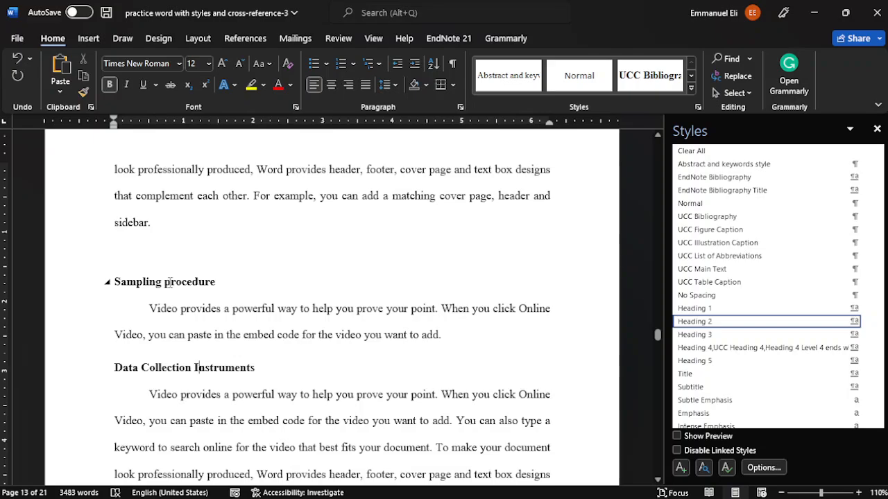
left_click(167, 283)
key("Delete")
type("P")
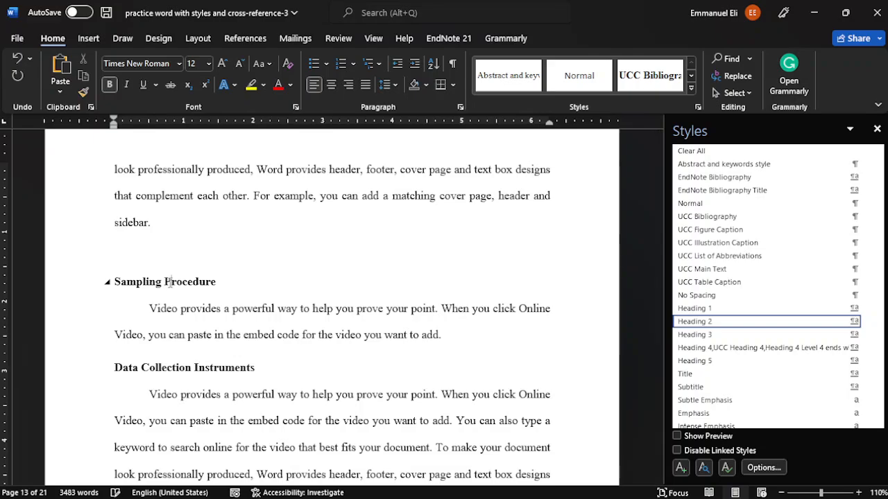
Change the Data collection procedure heading to title case so it reads Data Collection Procedure
scroll(169, 281, "down", 5)
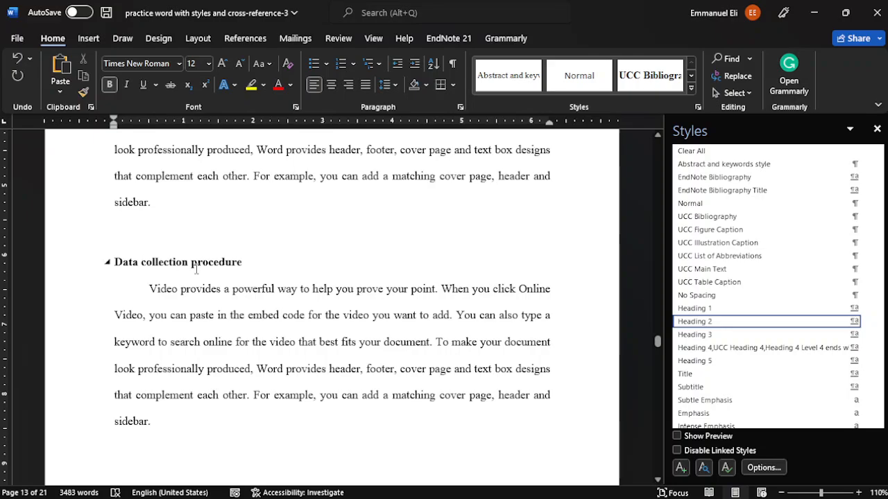
left_click(192, 264)
key("Delete")
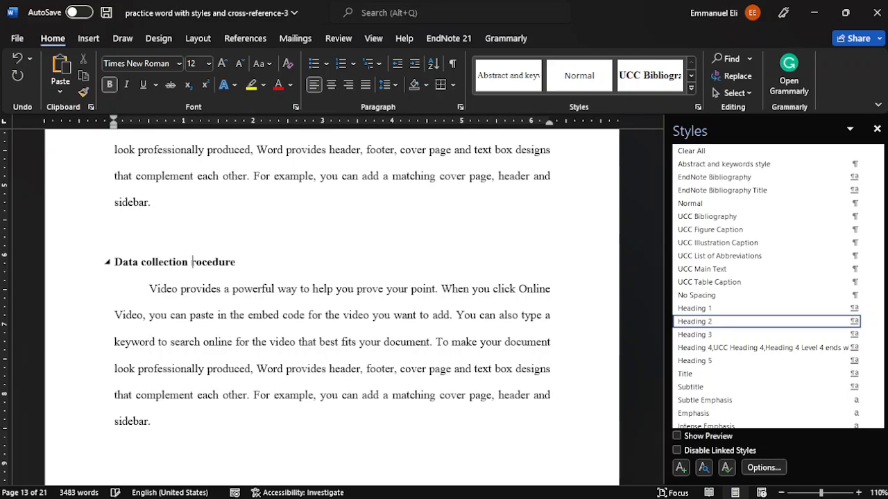
type("P")
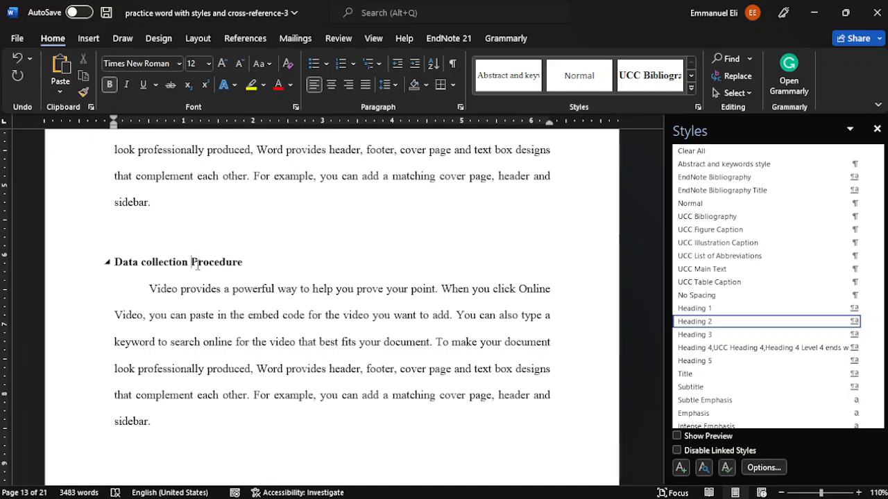
key("BackSpace")
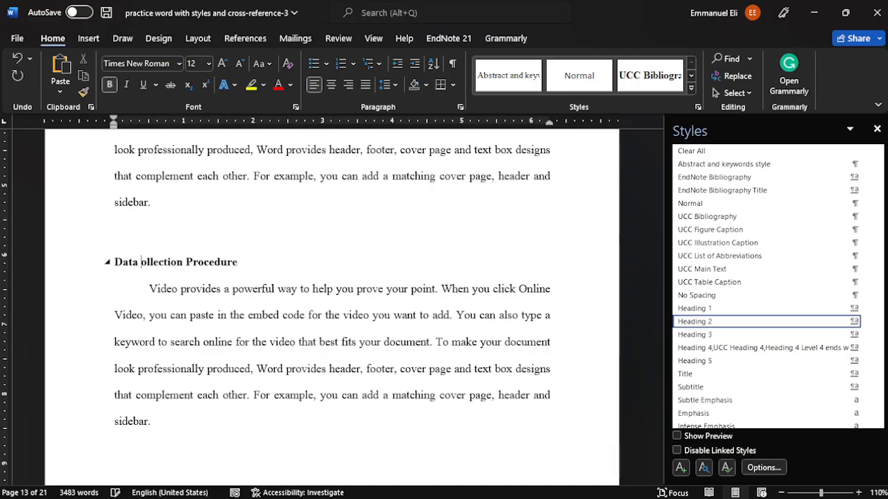
type("C")
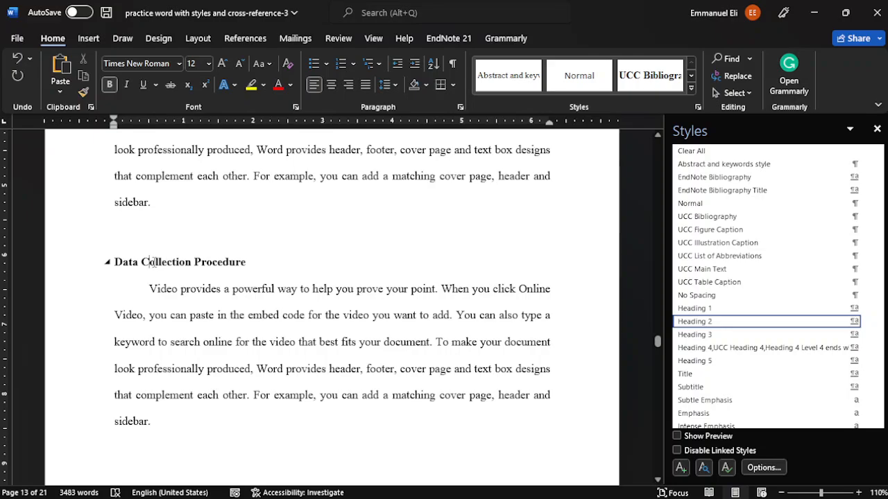
Capitalize the second and last words of the Data processing and analysis heading so it reads Data Processing and Analysis
scroll(337, 313, "down", 5)
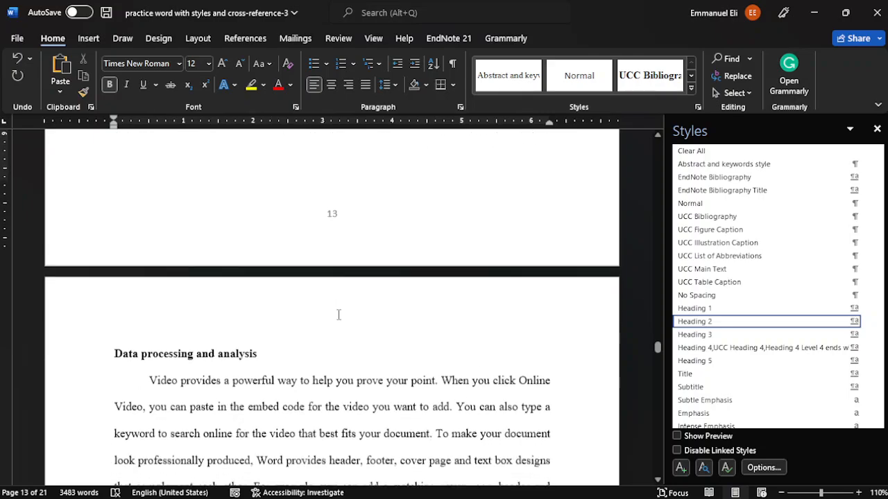
left_click(145, 338)
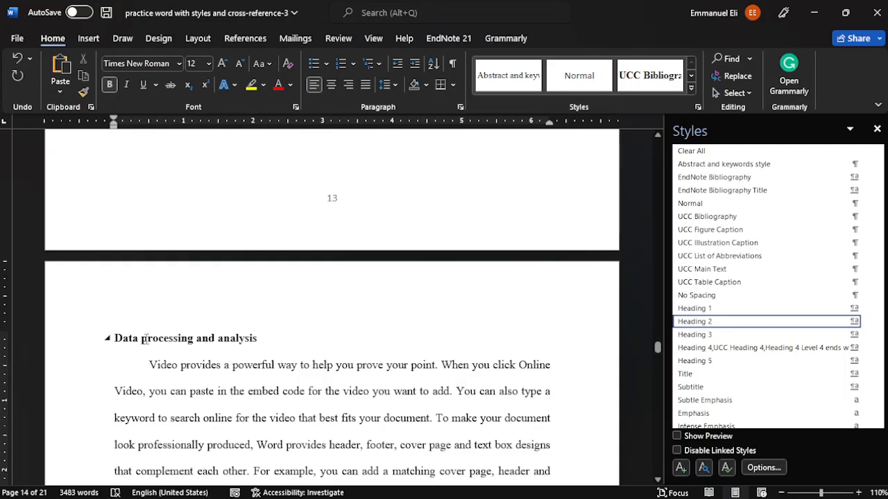
key("BackSpace")
type("P")
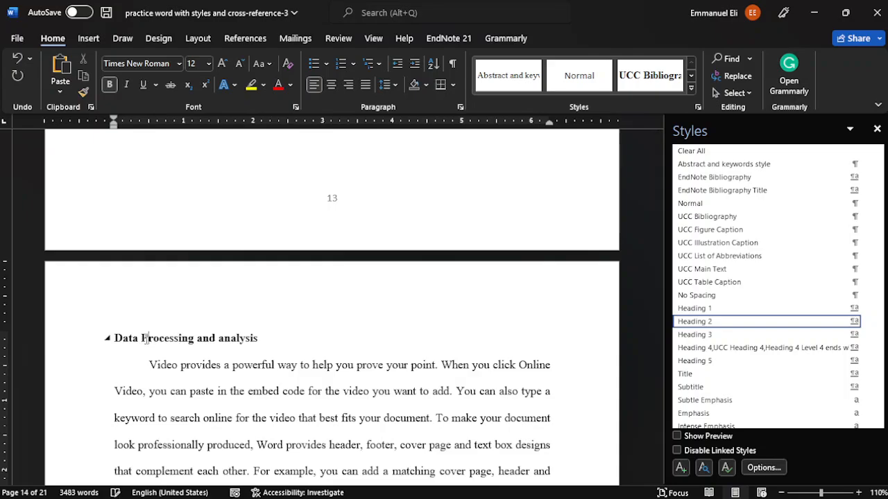
key("Right")
key("Right")
key("Right")
key("Right")
key("Right")
key("Right")
key("Right")
key("Right")
key("Right")
key("Right")
key("Right")
key("Right")
key("Right")
key("Right")
key("BackSpace")
type("A")
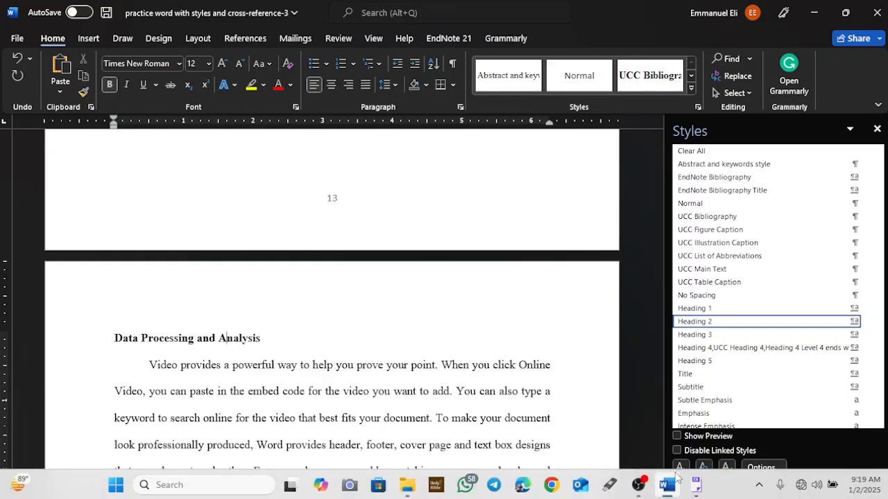
left_click(639, 490)
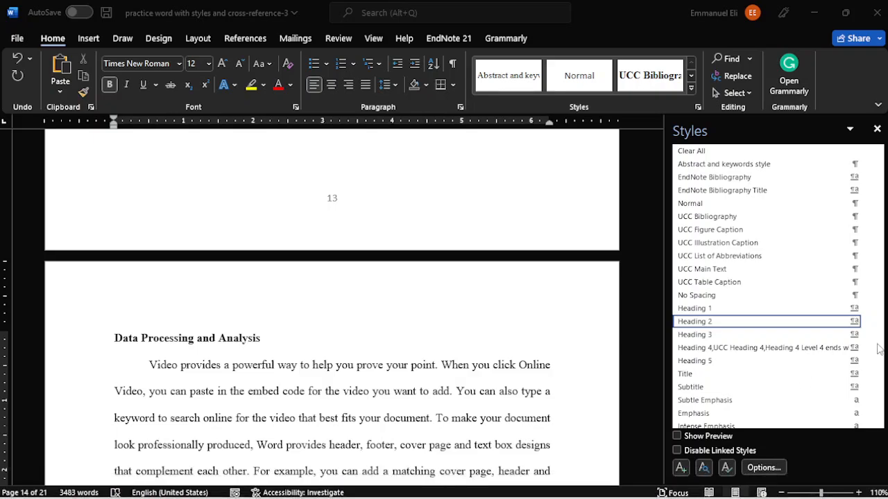
mouse_move(770, 494)
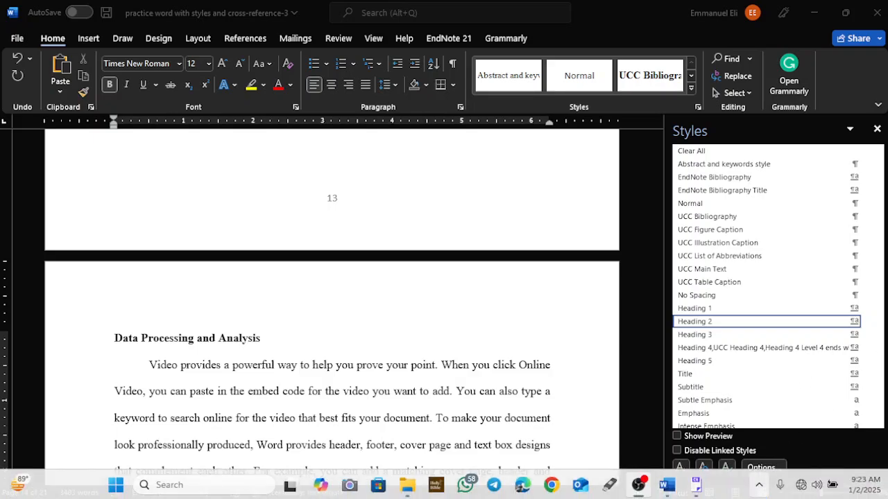
left_click(669, 489)
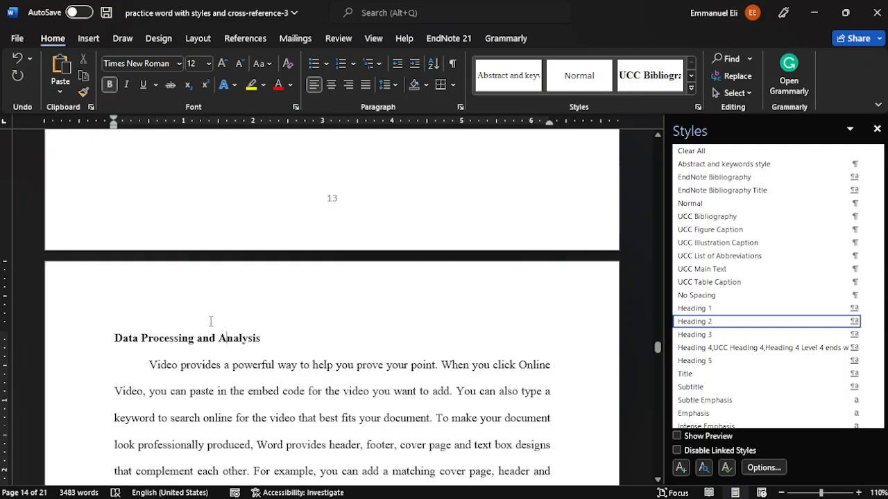
Capitalize the second word of the Immediate response heading in Chapter Four so it reads Immediate Response
scroll(212, 342, "down", 10)
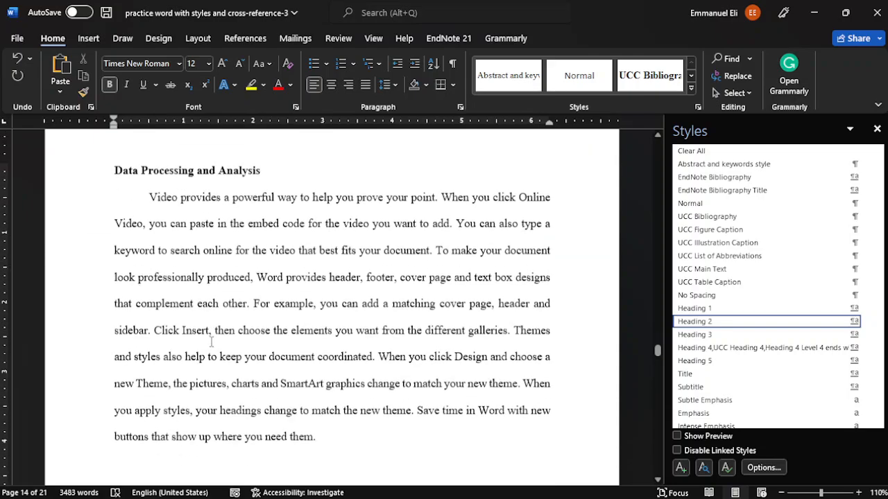
scroll(211, 342, "down", 8)
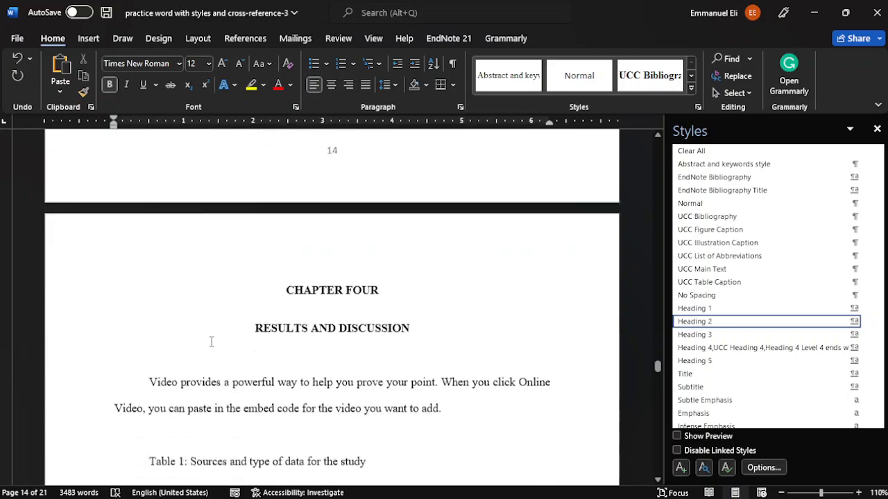
scroll(211, 342, "up", 6)
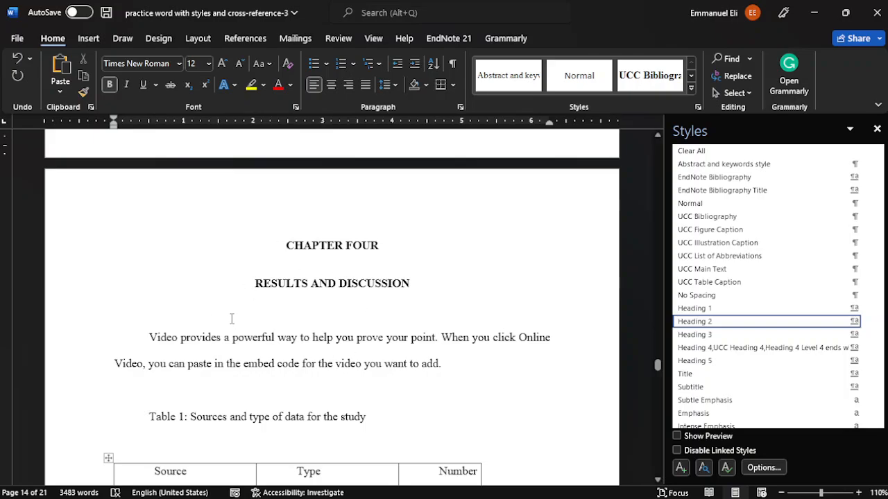
scroll(334, 286, "down", 10)
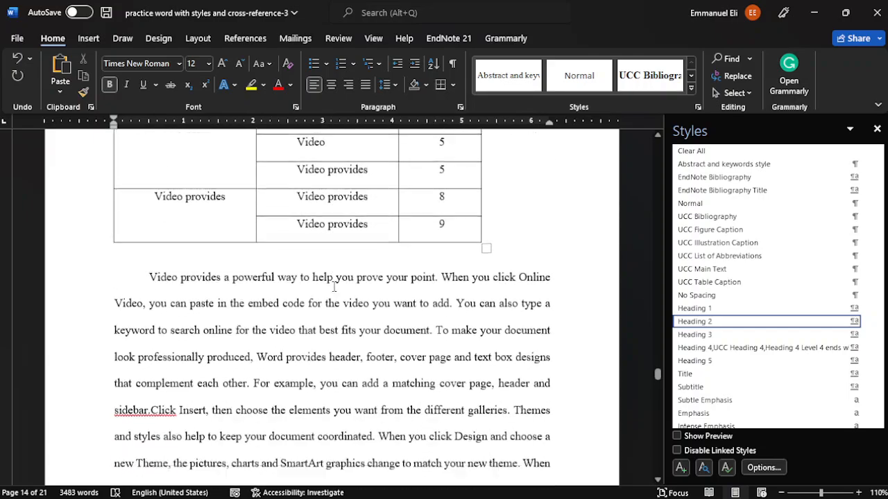
scroll(333, 287, "down", 5)
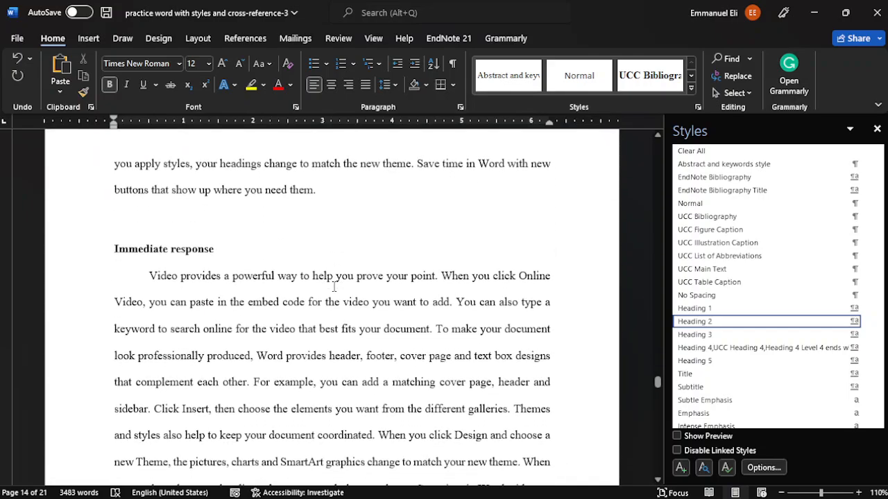
left_click(175, 248)
key("BackSpace")
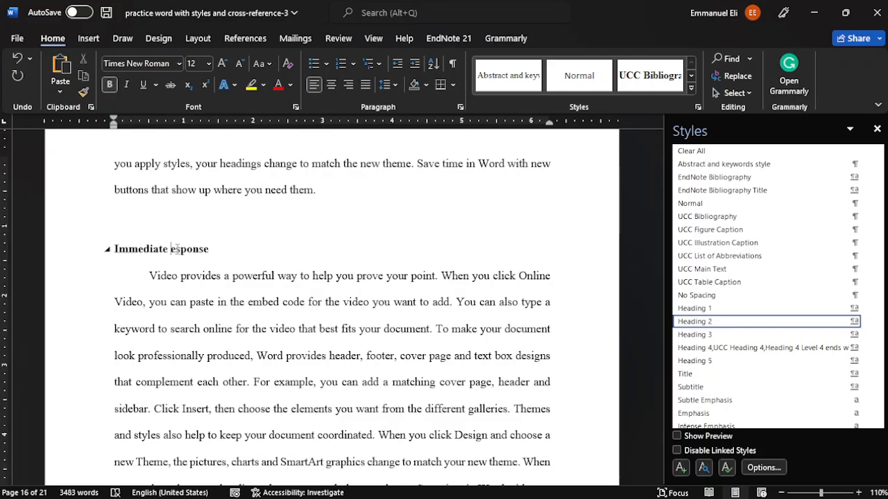
type("R")
Review the capitalization of the headings across Chapters Three and Four
scroll(177, 249, "down", 5)
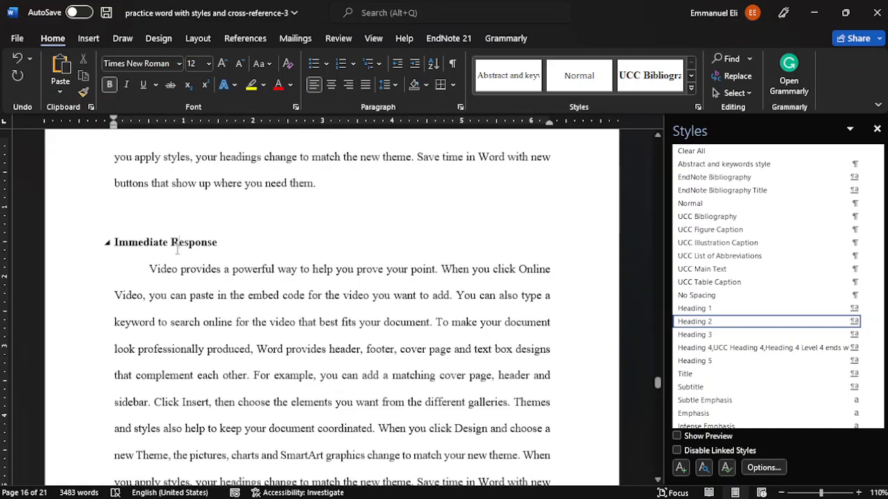
scroll(177, 249, "up", 5)
scroll(177, 251, "up", 15)
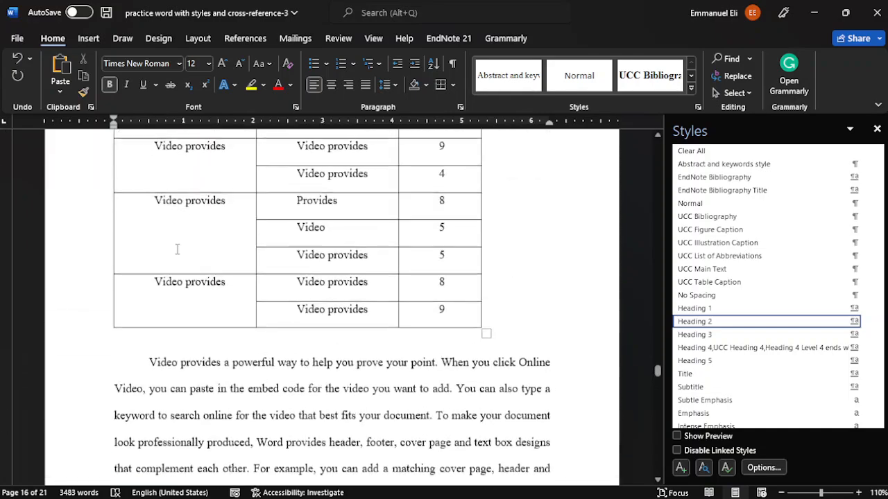
scroll(178, 253, "up", 15)
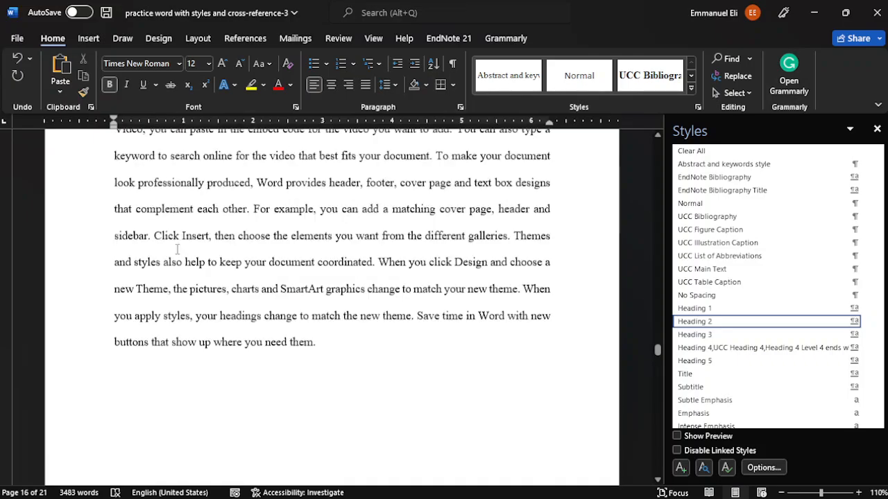
scroll(177, 249, "up", 15)
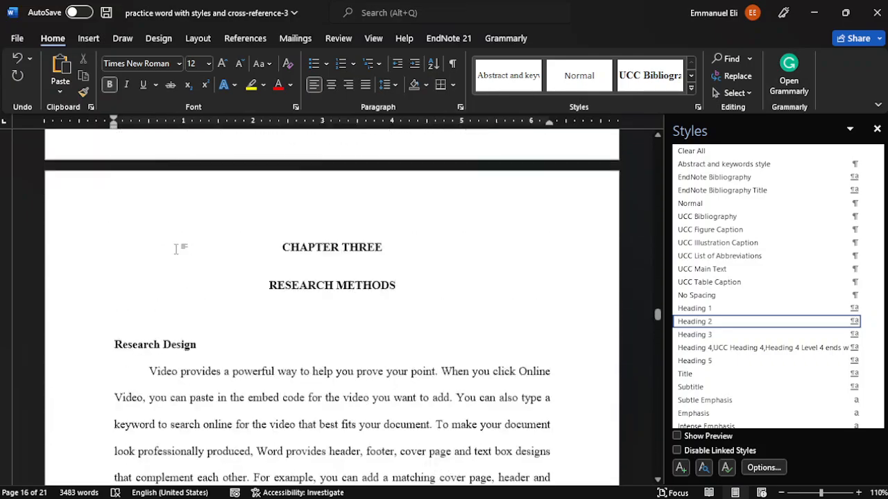
scroll(177, 249, "down", 3)
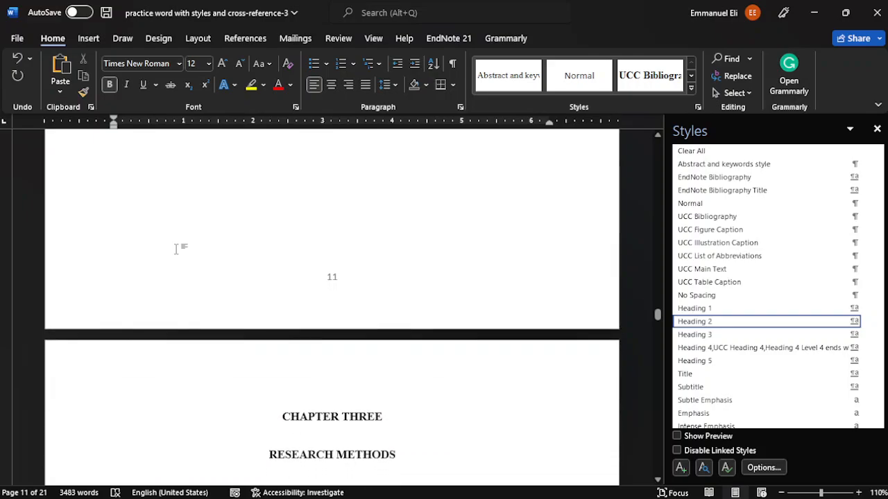
scroll(177, 249, "down", 15)
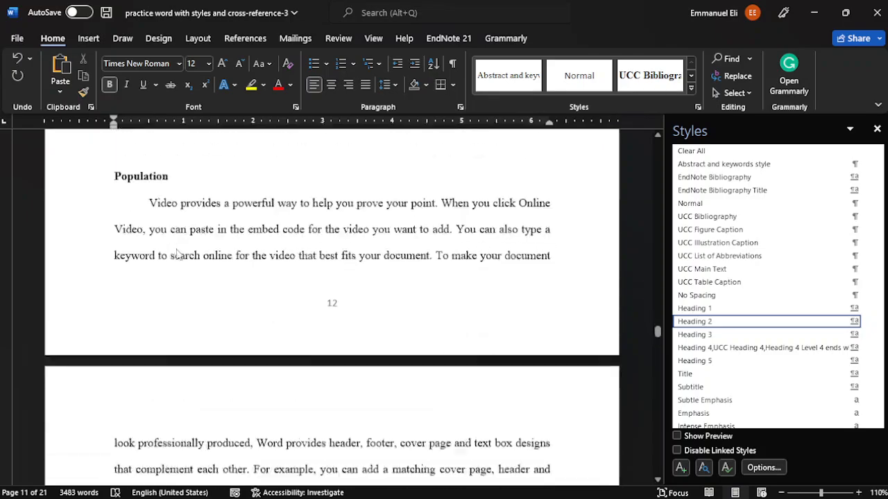
scroll(177, 249, "down", 10)
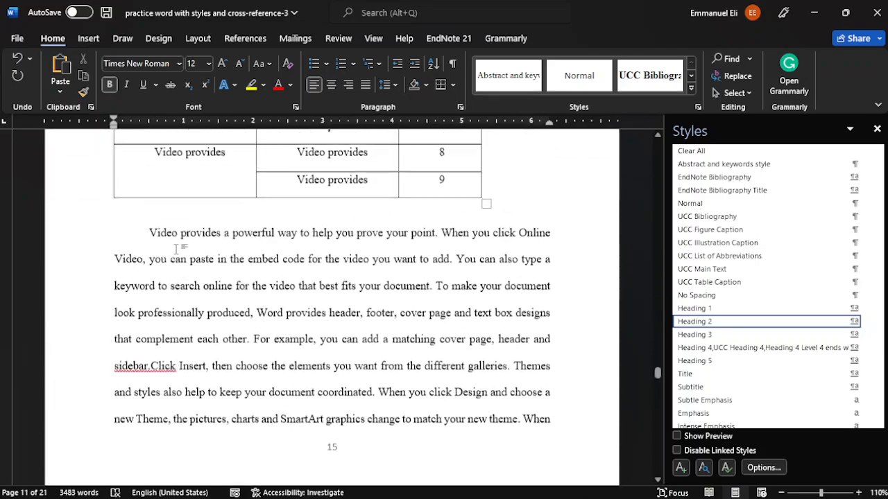
Copy the title text of the manually typed Table 1 caption in Chapter Four and delete the whole typed caption
scroll(177, 249, "up", 8)
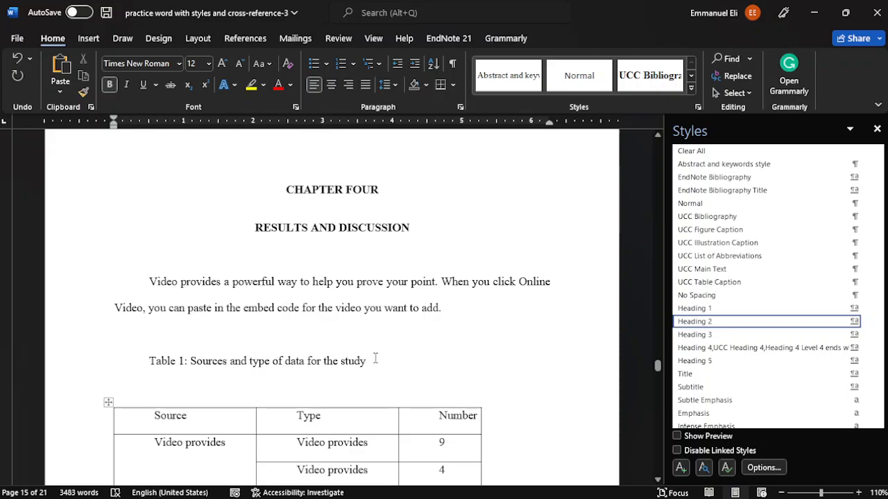
left_click_drag(371, 360, 197, 358)
key("ctrl+c")
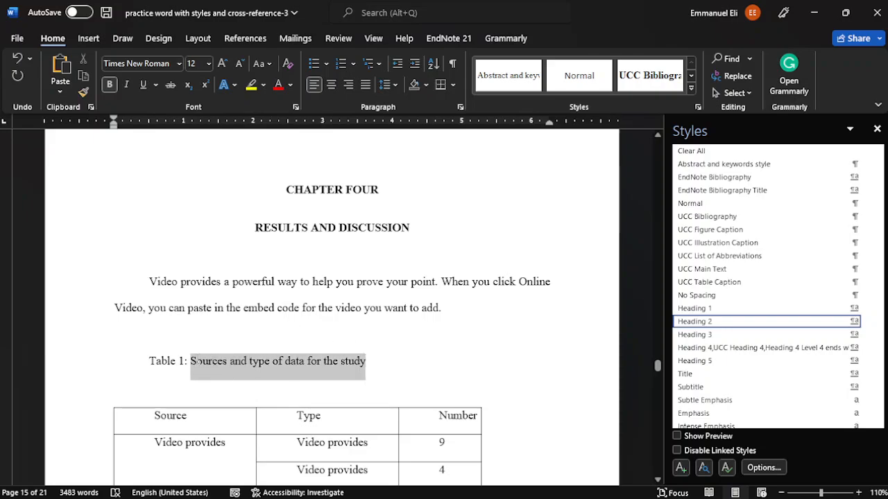
key("Delete")
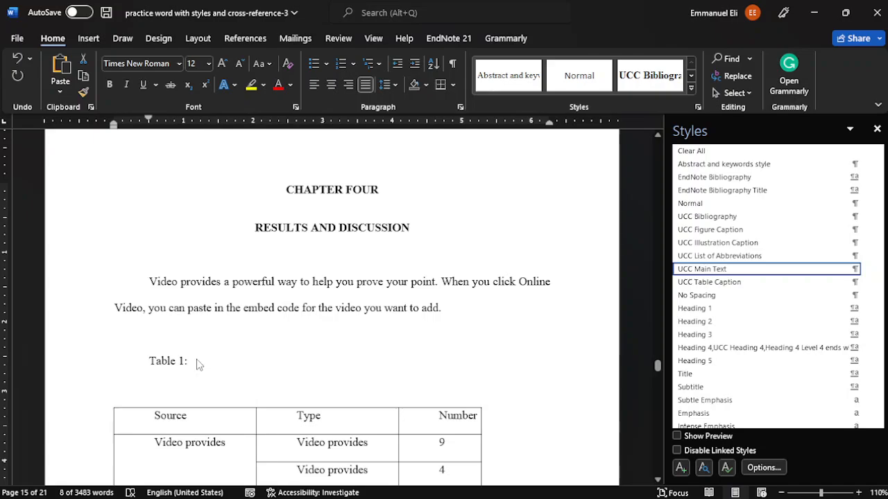
key("BackSpace")
key("BackSpace")
key("BackSpace")
key("BackSpace")
key("BackSpace")
key("BackSpace")
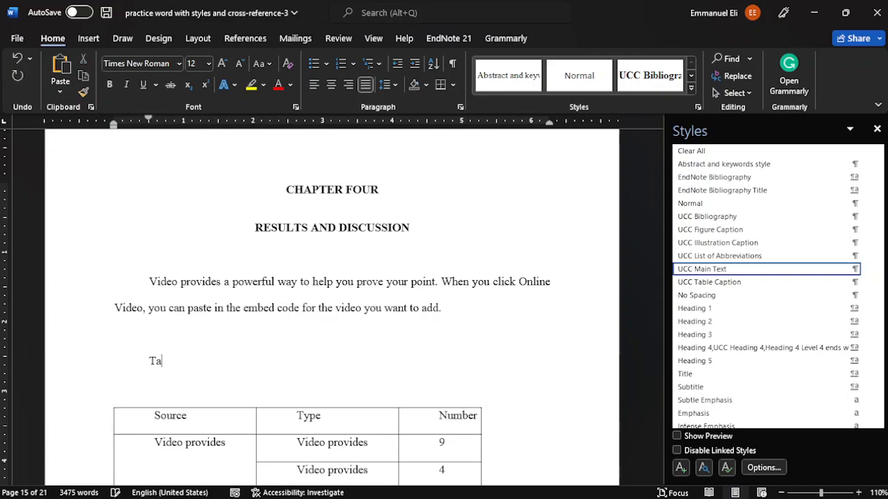
key("BackSpace")
key("BackSpace")
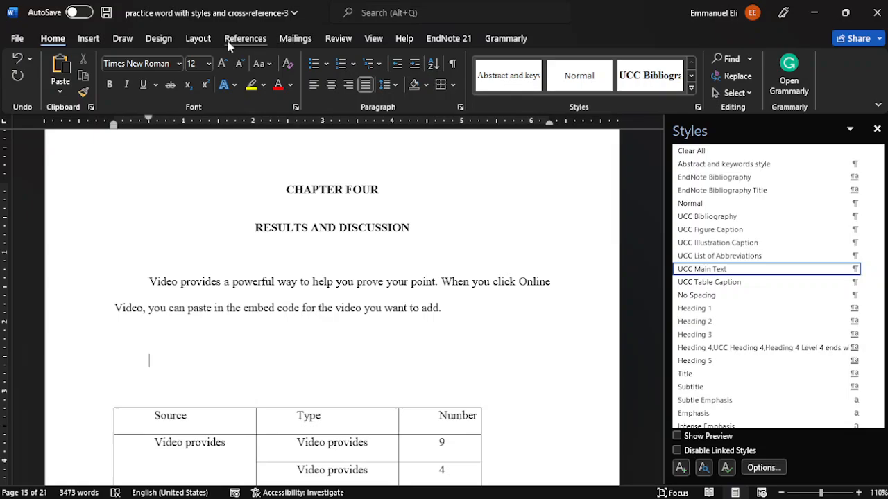
Insert an automatic Table caption reading "Table 1:Sources and type of data for the study" and remove the blank line between it and the table
left_click(244, 39)
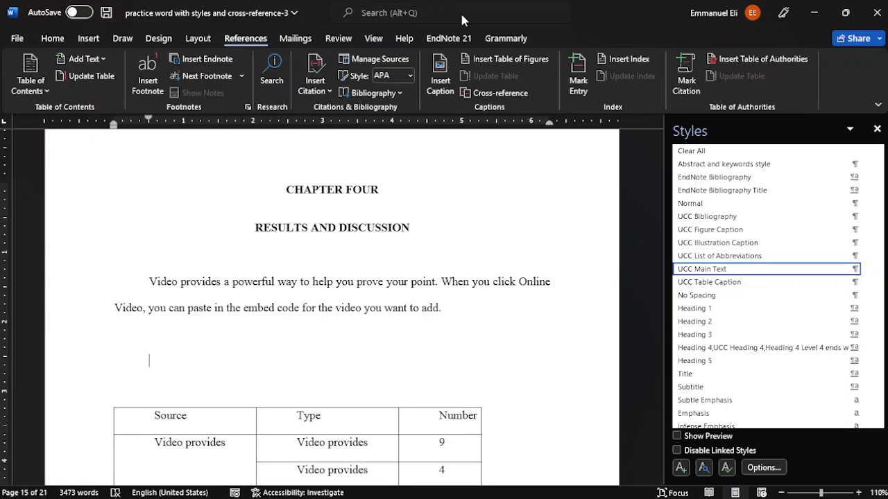
left_click(441, 82)
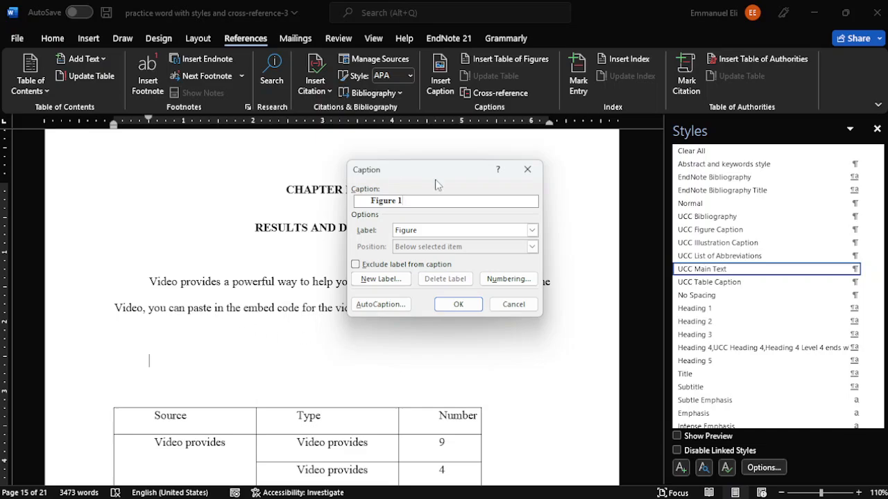
left_click(532, 231)
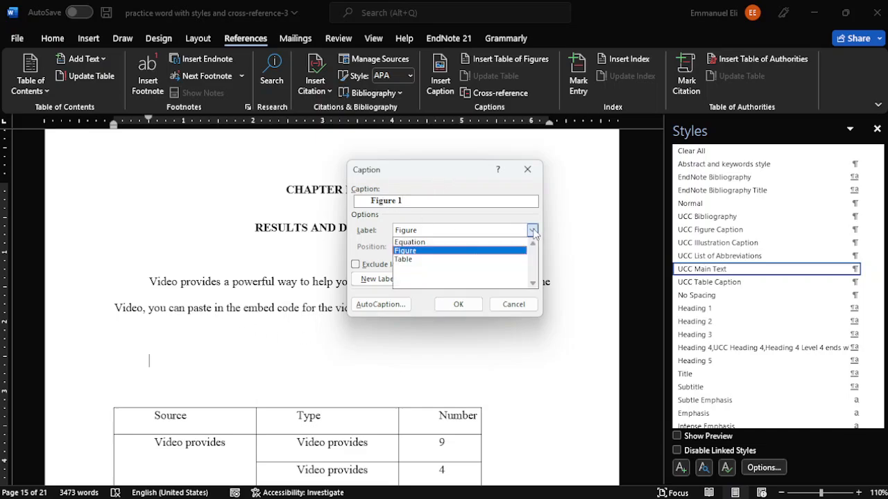
left_click(414, 260)
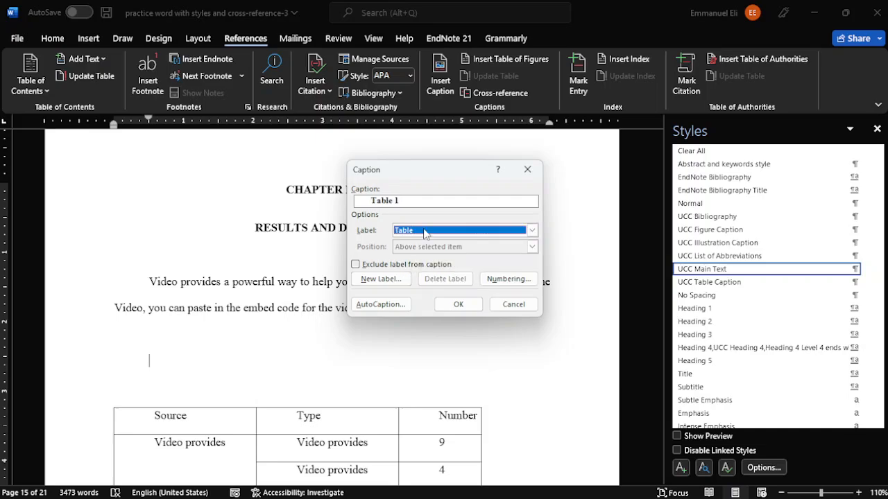
left_click(403, 201)
type(":")
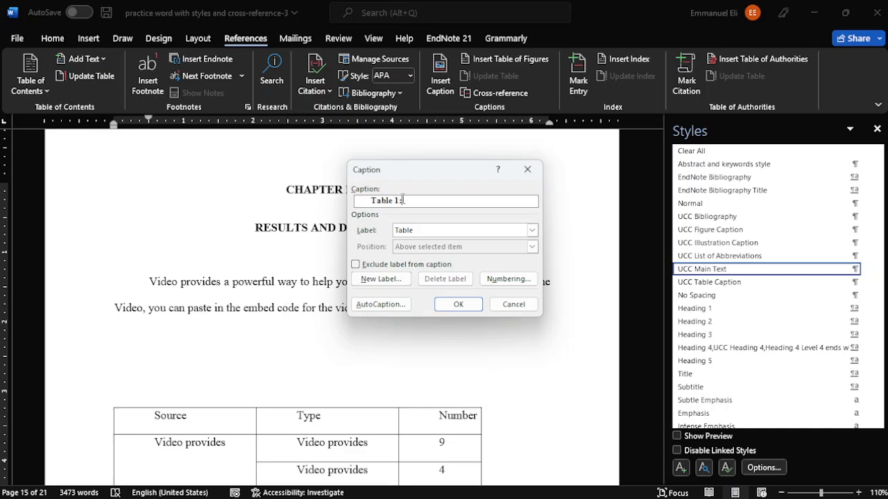
key("ctrl+v")
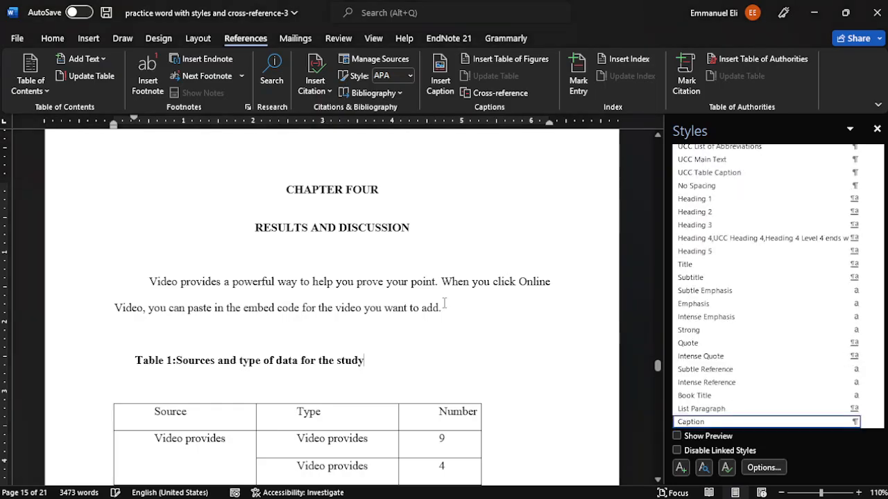
left_click(203, 388)
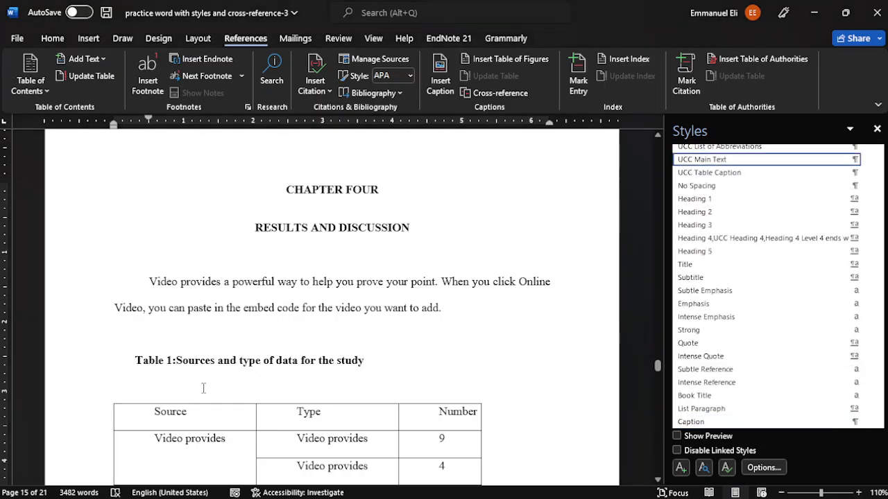
key("BackSpace")
Copy the title text of the typed Table 2 caption about units of meaning and delete the whole typed caption
scroll(332, 308, "down", 15)
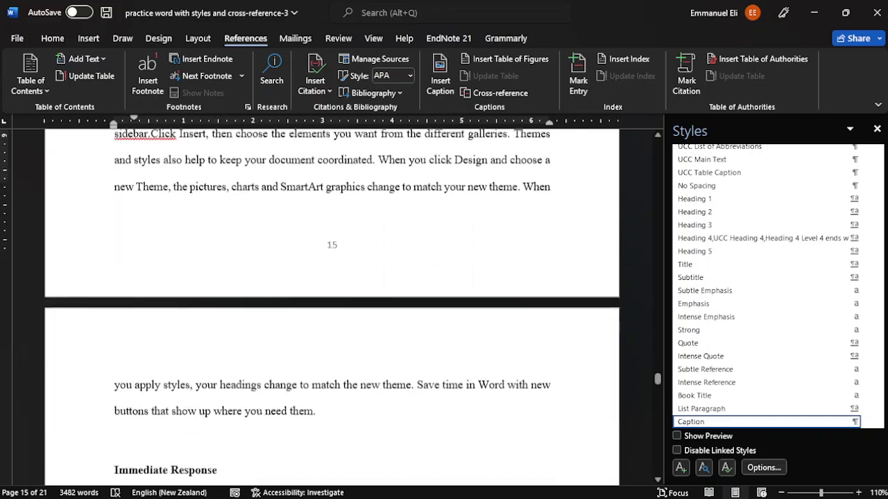
scroll(332, 309, "down", 12)
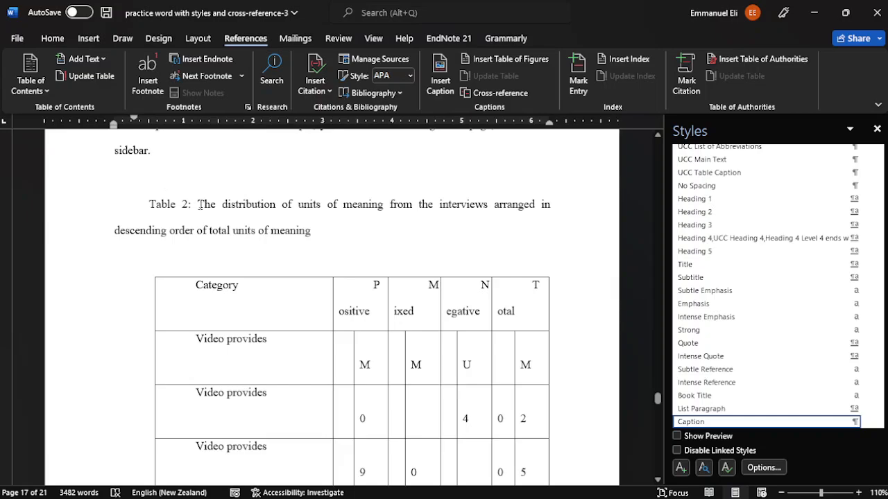
left_click_drag(218, 206, 311, 231)
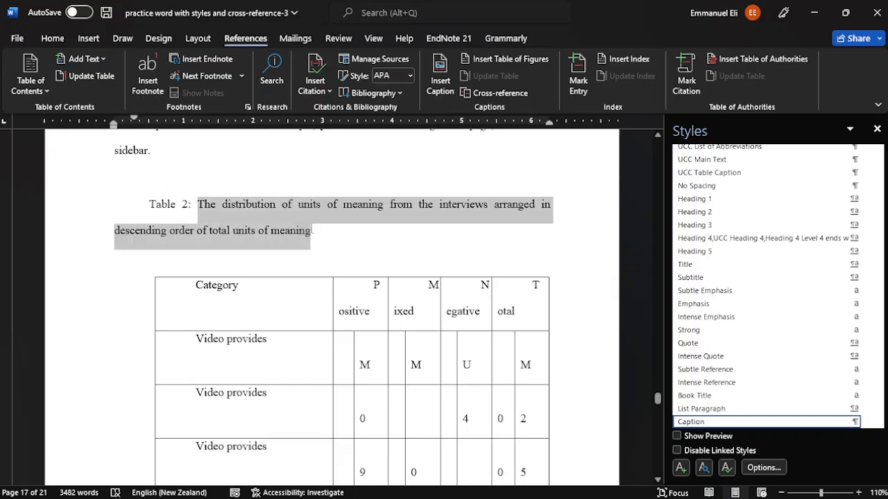
key("Delete")
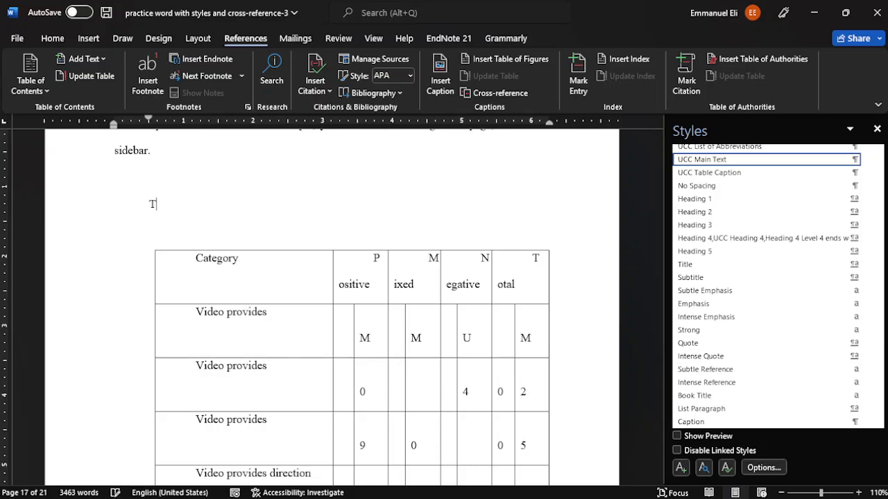
mouse_move(359, 494)
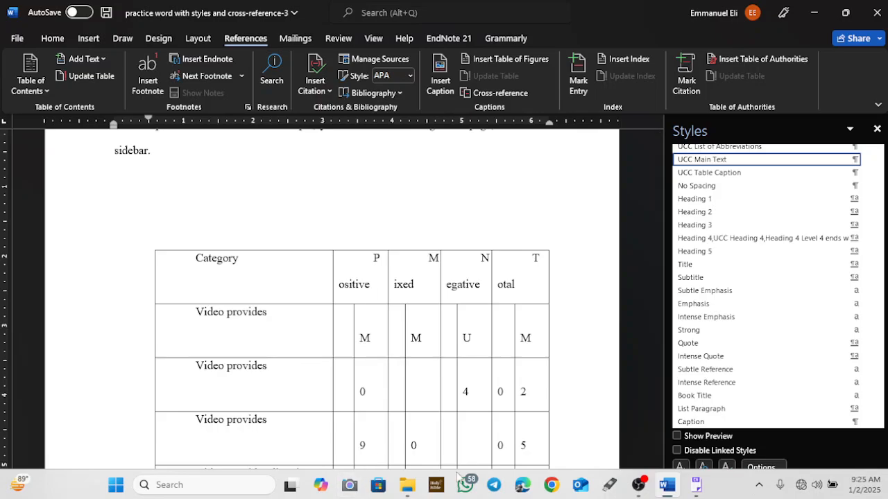
left_click(637, 485)
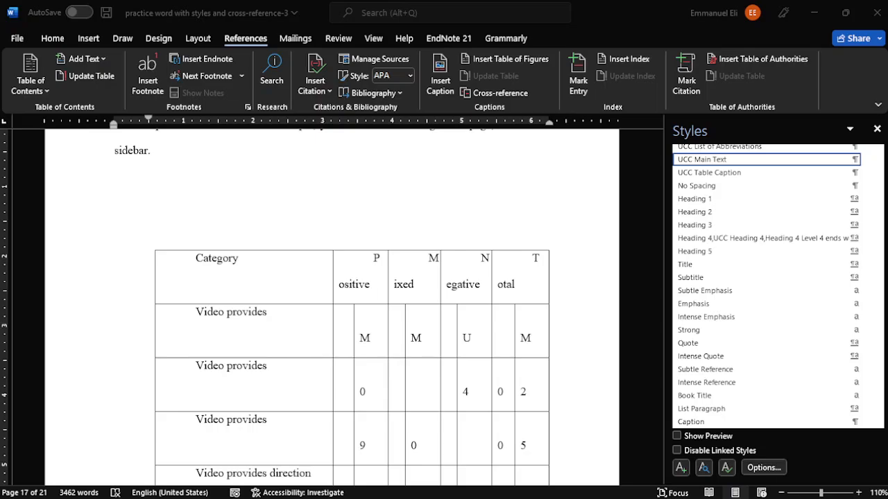
mouse_move(616, 494)
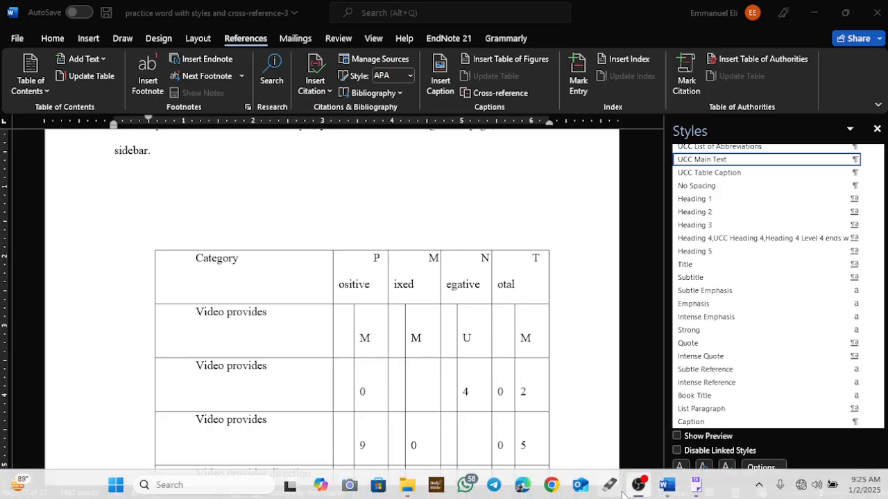
left_click(666, 486)
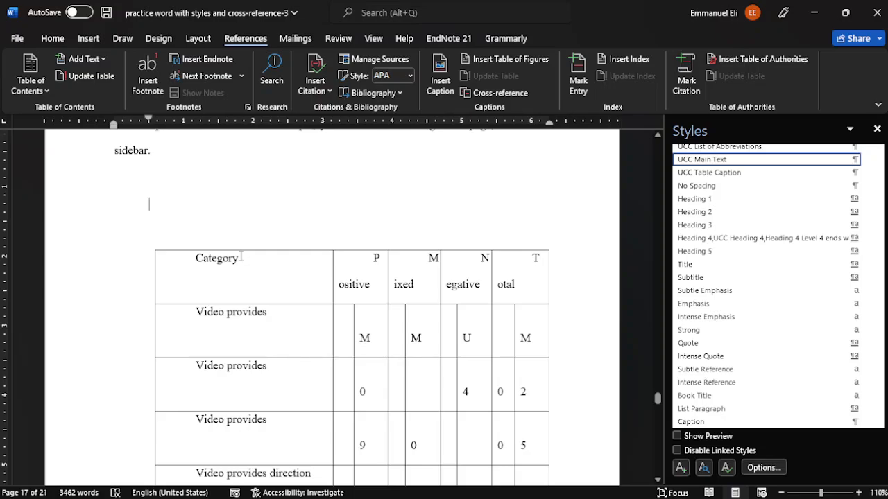
Insert an automatic Table caption reading "Table 2:" followed by the copied title, and remove the blank line between it and the table
left_click(441, 84)
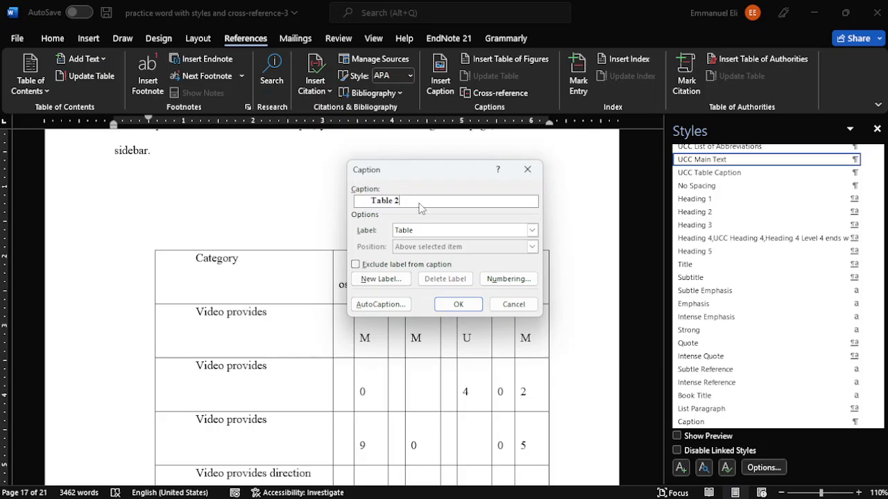
key("ctrl+v")
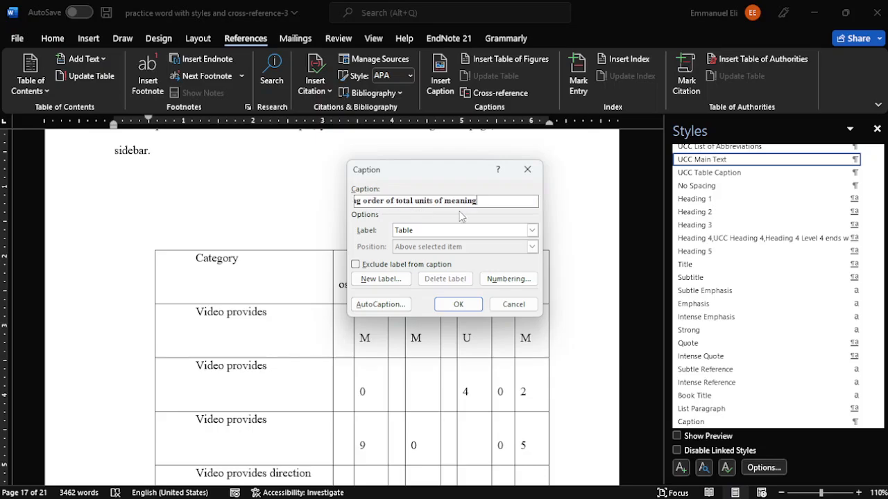
left_click(457, 305)
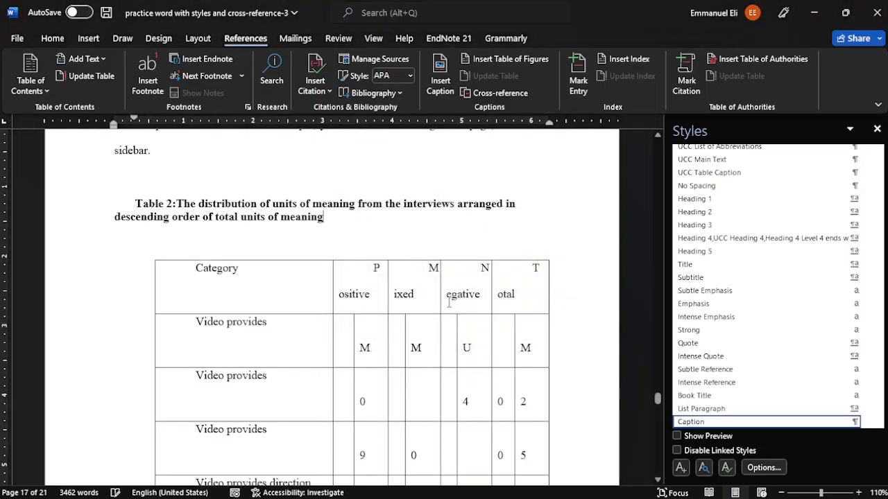
left_click(177, 250)
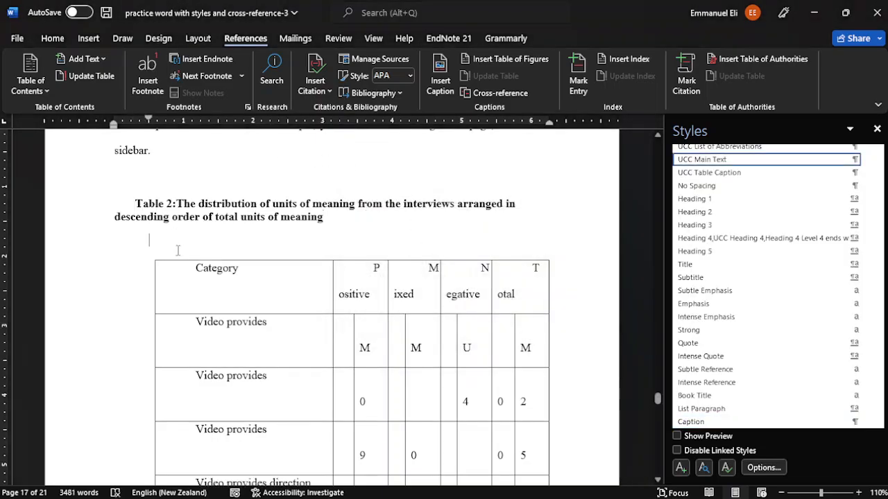
key("BackSpace")
Remove the extra blank lines between the body paragraph and the university staff image
scroll(332, 305, "down", 10)
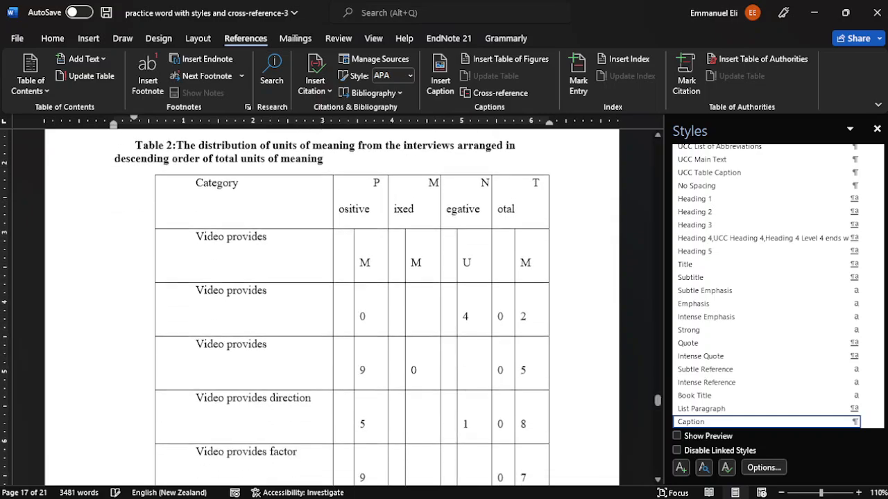
scroll(332, 305, "down", 12)
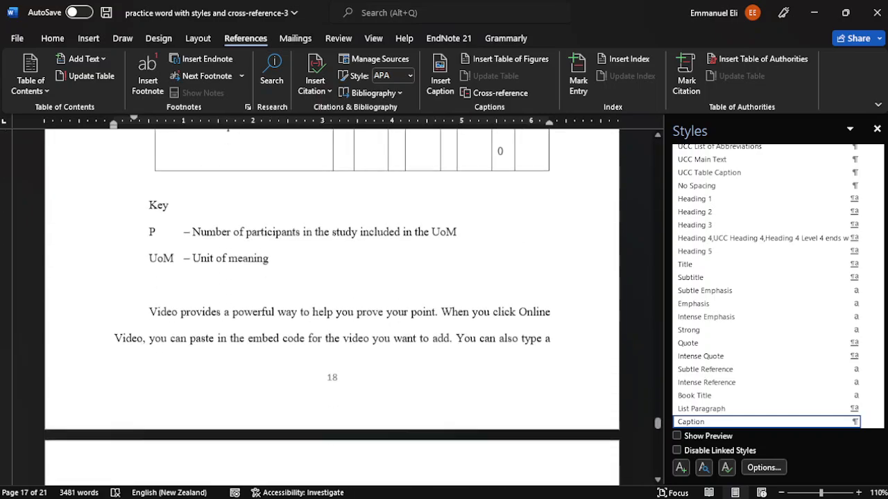
scroll(332, 305, "down", 3)
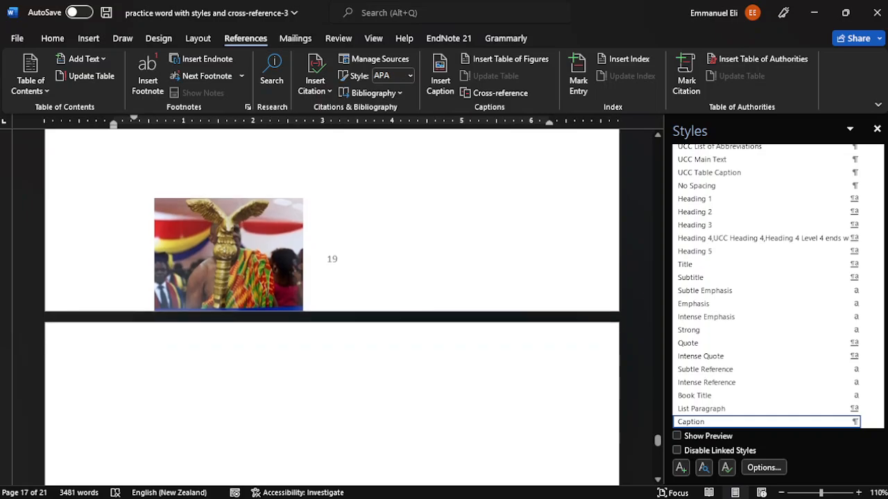
scroll(332, 305, "up", 7)
scroll(44, 257, "up", 1)
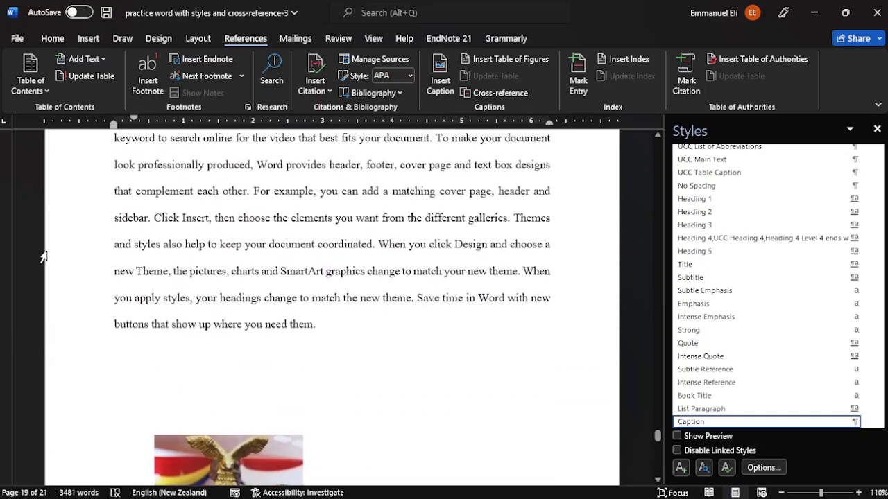
key("BackSpace")
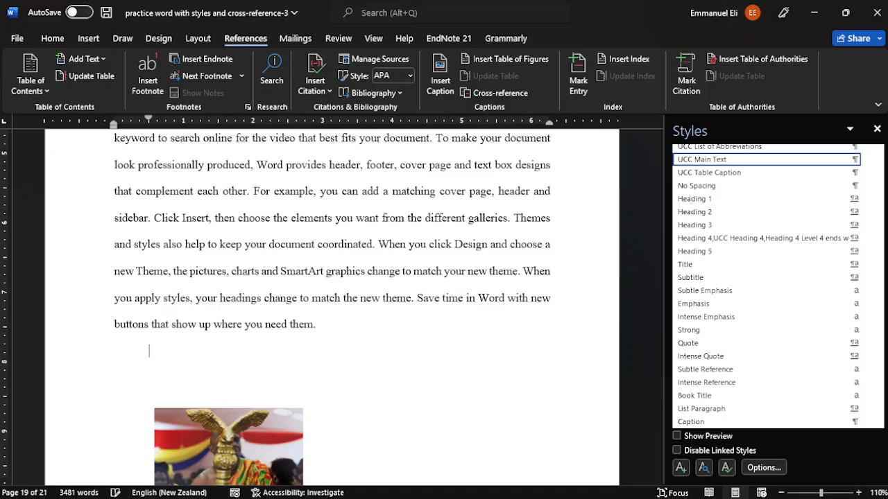
key("BackSpace")
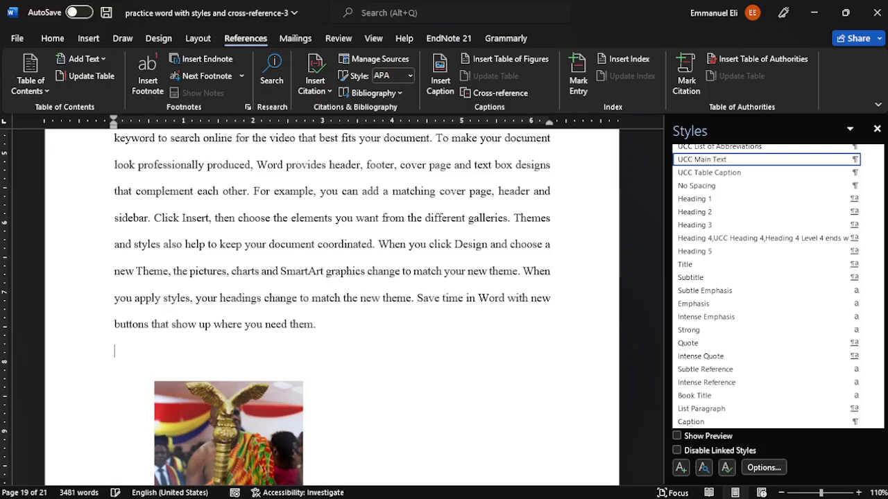
key("BackSpace")
scroll(332, 307, "down", 3)
scroll(331, 307, "up", 3)
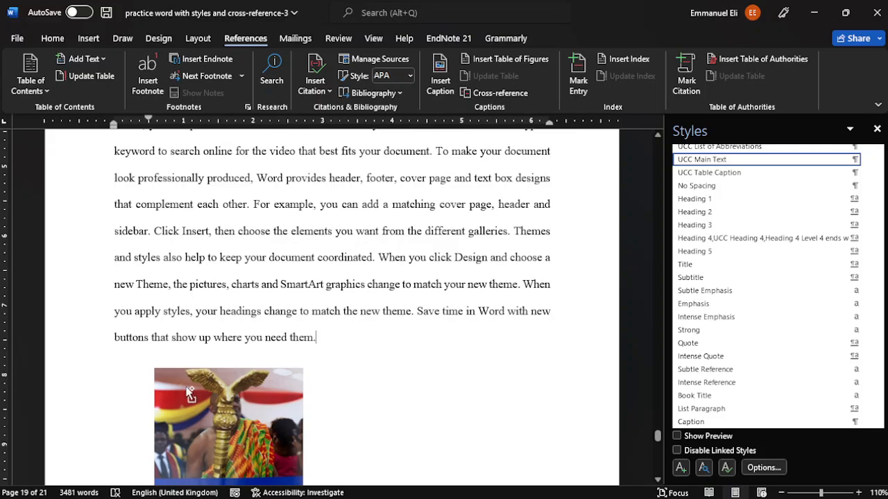
scroll(188, 385, "down", 5)
scroll(185, 387, "down", 2)
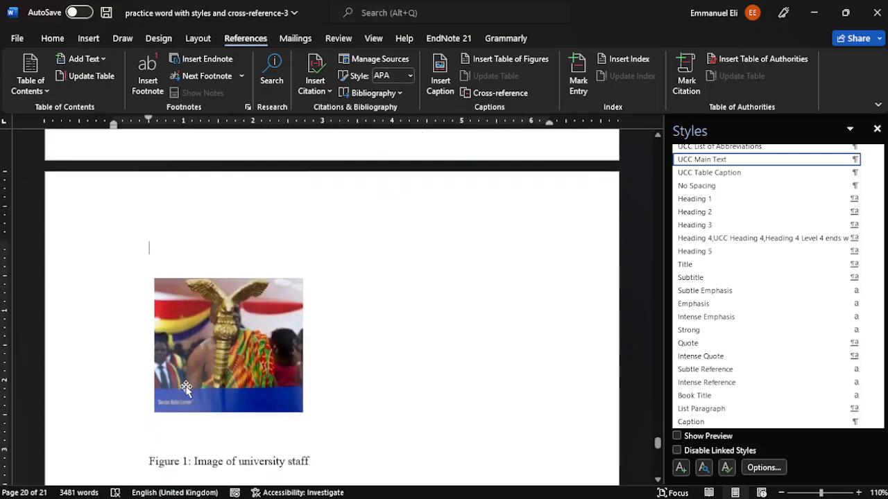
key("BackSpace")
key("BackSpace")
Copy the title "Image of university staff" from the typed Figure 1 caption and delete the whole typed caption
scroll(170, 331, "down", 3)
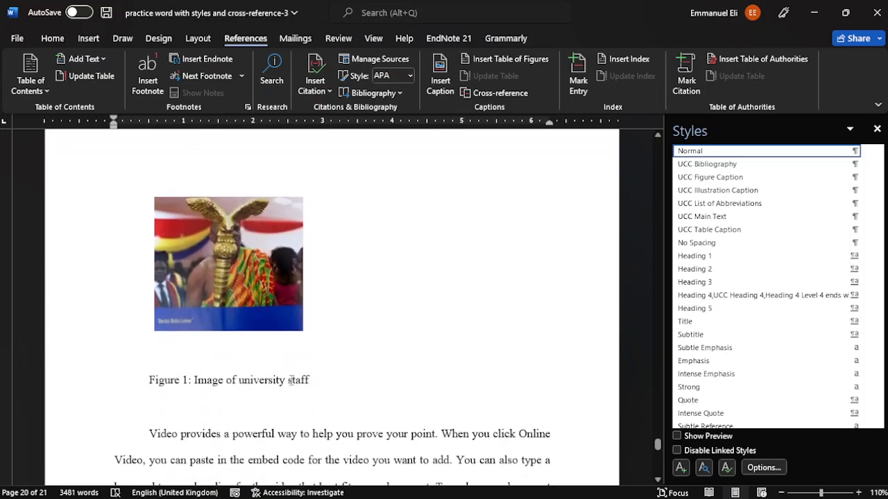
left_click_drag(290, 380, 197, 382)
key("ctrl+c")
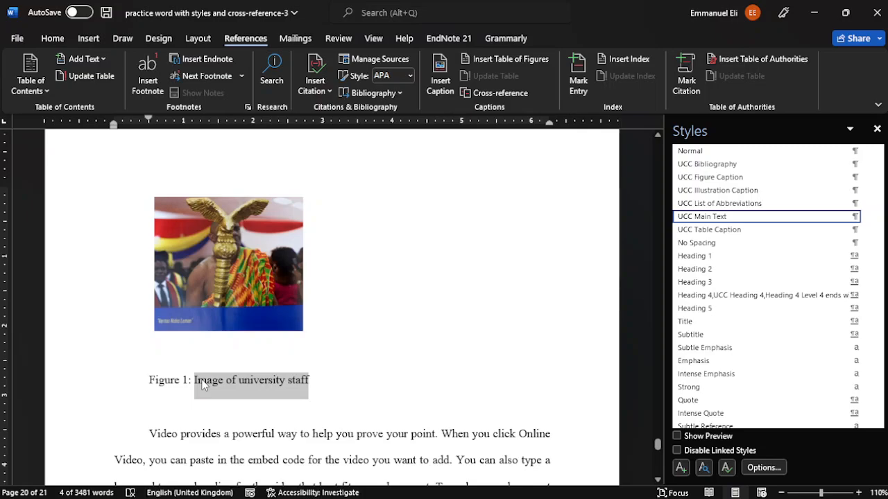
key("BackSpace")
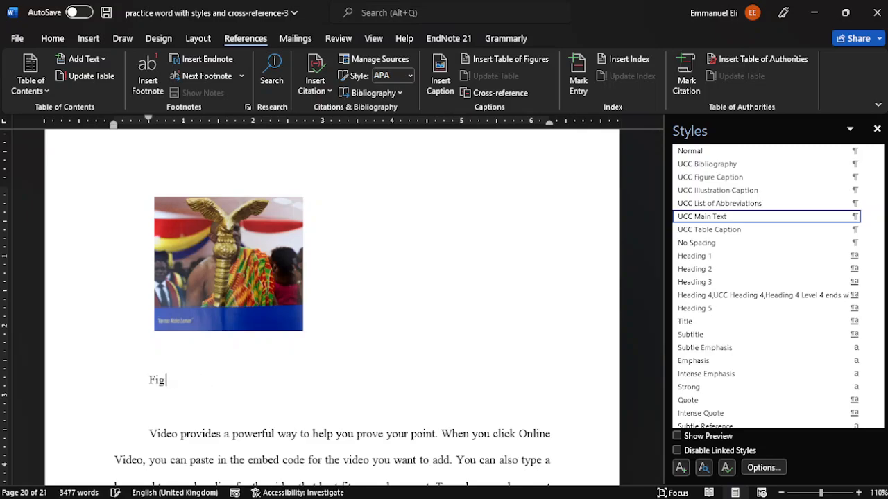
key("BackSpace")
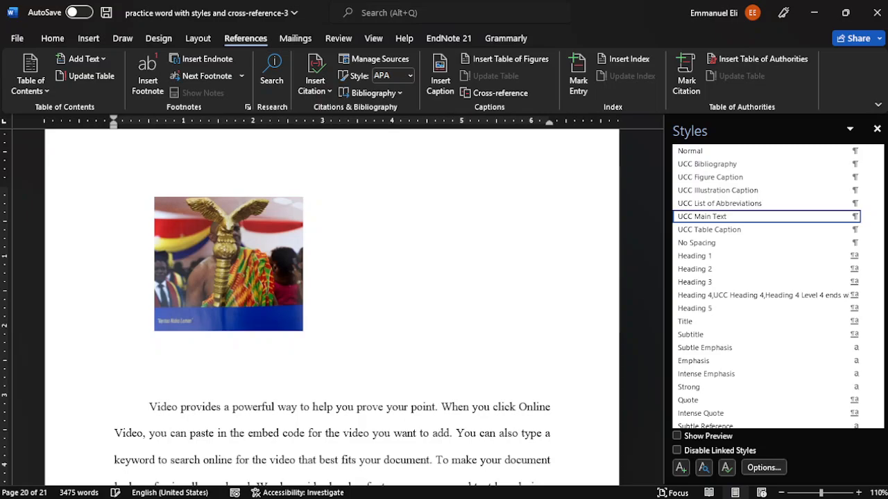
Insert an automatic caption with the Figure label below the image, reading "Figure 1:Image of university staff"
left_click(440, 75)
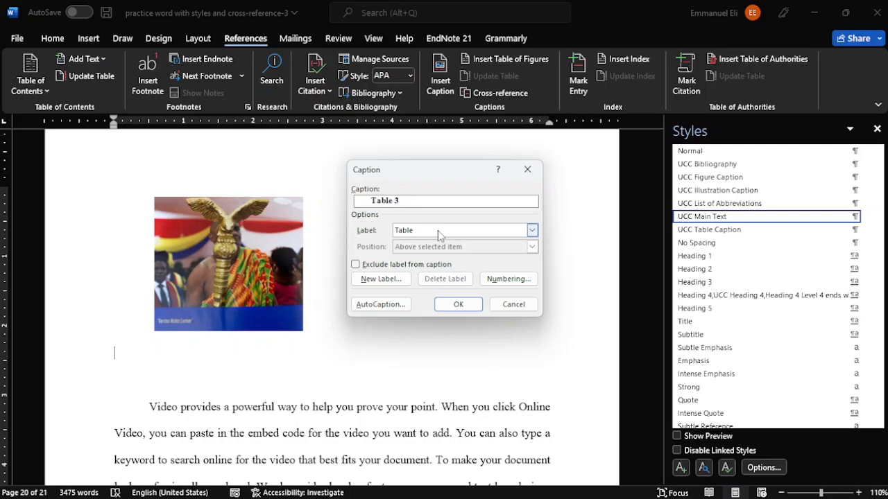
left_click(438, 230)
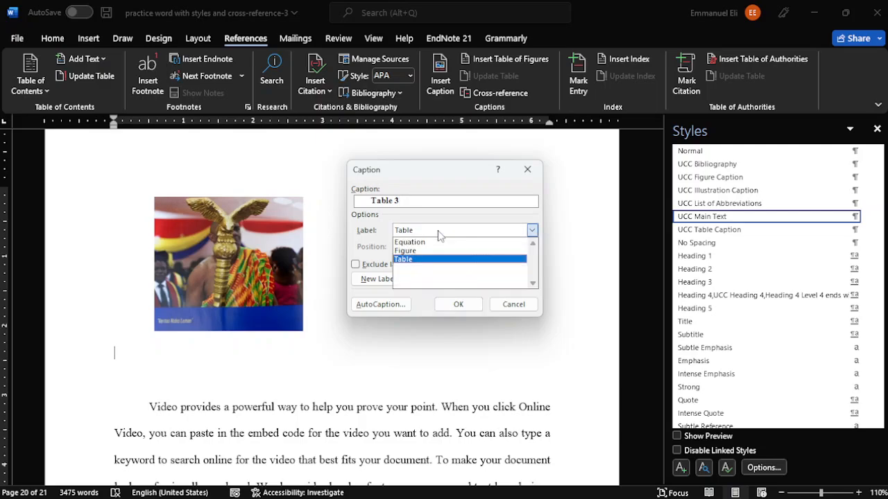
left_click(407, 251)
left_click(412, 201)
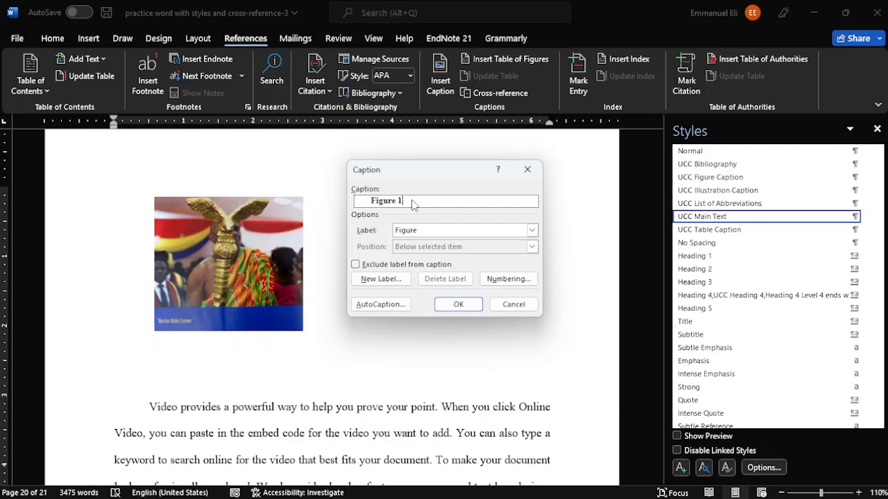
type(":")
key("ctrl+v")
left_click(451, 305)
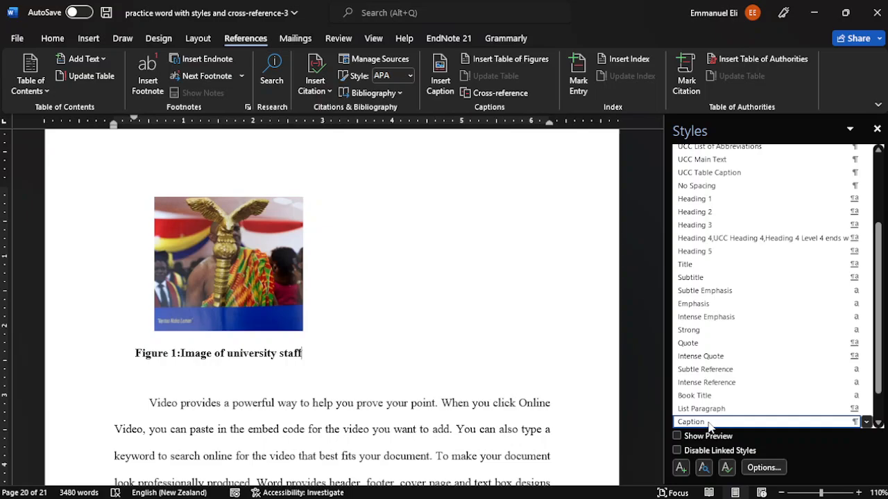
mouse_move(709, 426)
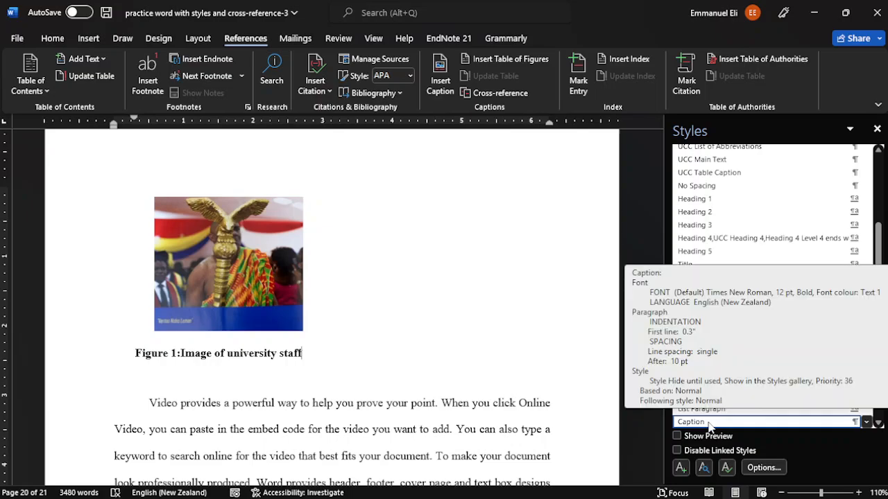
Copy the title "Technology Acceptance Model Two" from the typed figure 2 caption below the world map image
scroll(390, 301, "down", 10)
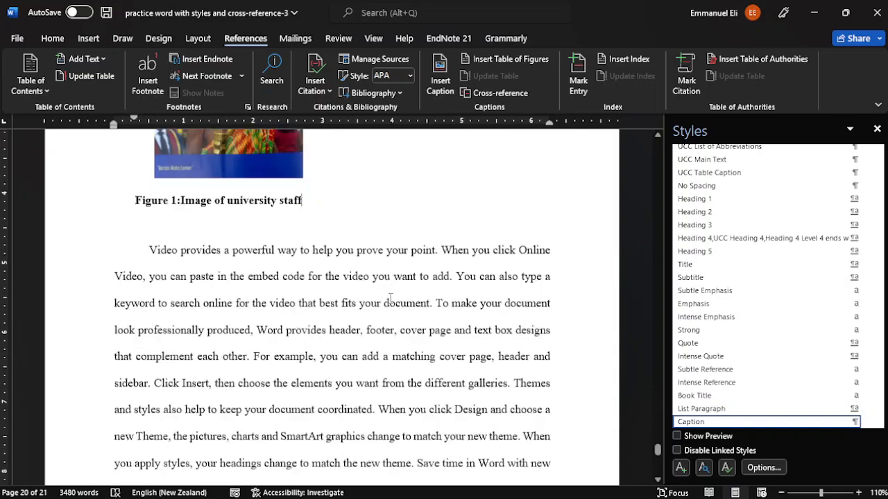
scroll(389, 298, "down", 3)
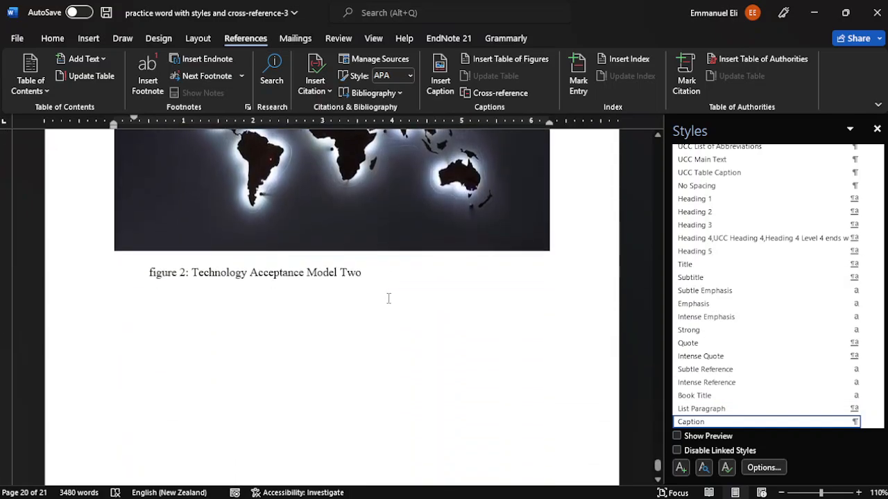
left_click(362, 271)
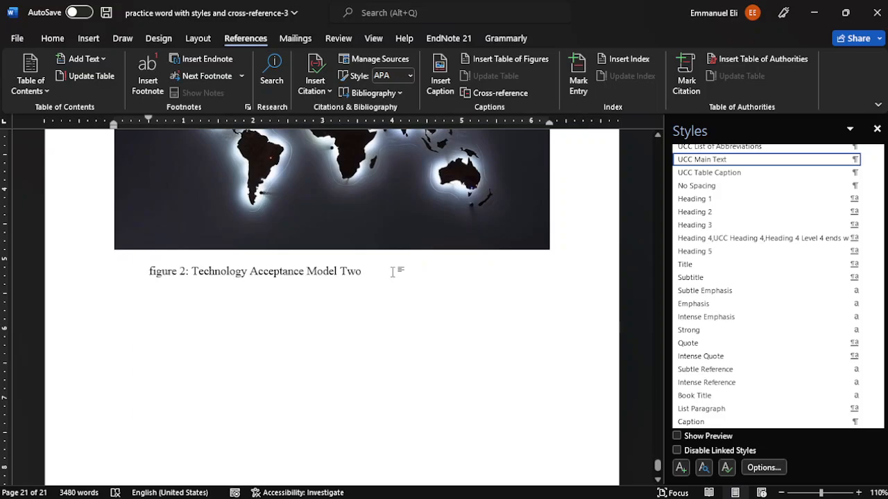
left_click_drag(374, 272, 204, 276)
key("ctrl+c")
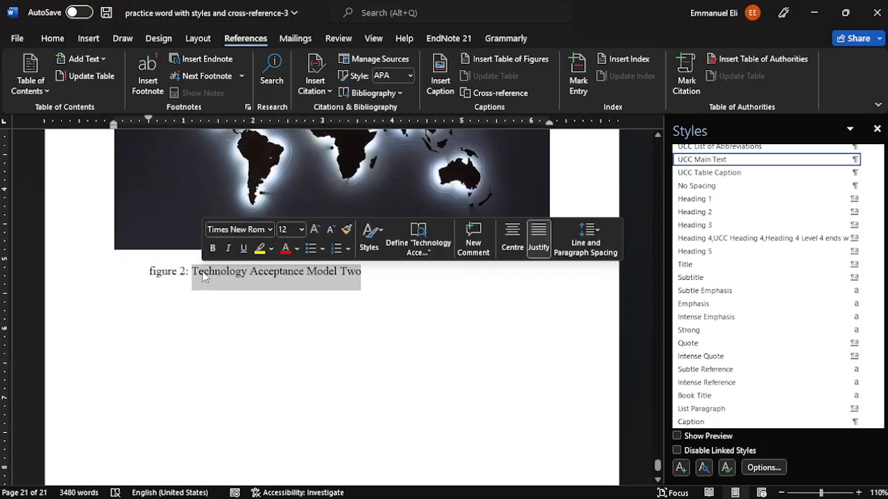
Replace the manually typed caption under the world map with an inserted caption reading "Figure 2:Technology Acceptance Model Two"
key("BackSpace")
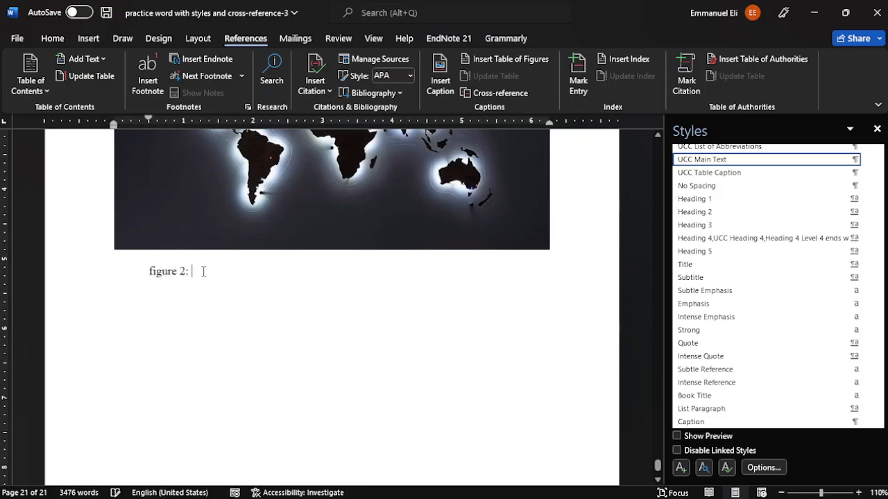
key("BackSpace")
key("BackSpace")
key("BackSpace")
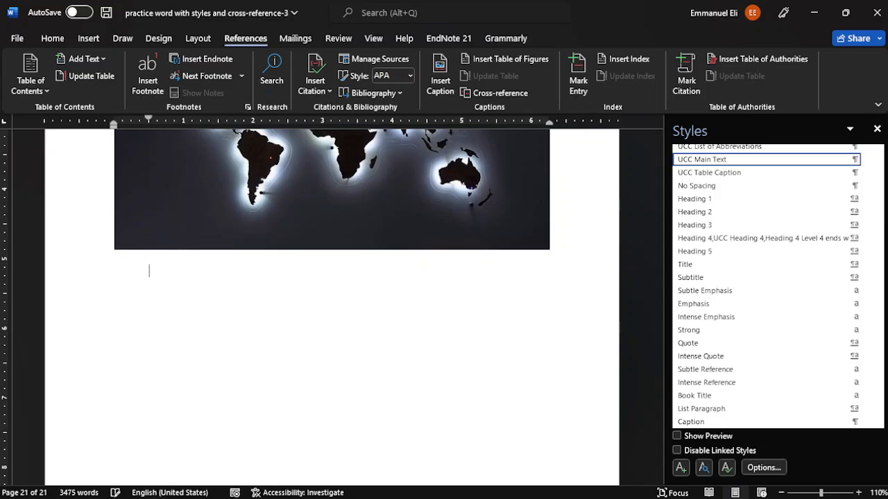
left_click(448, 83)
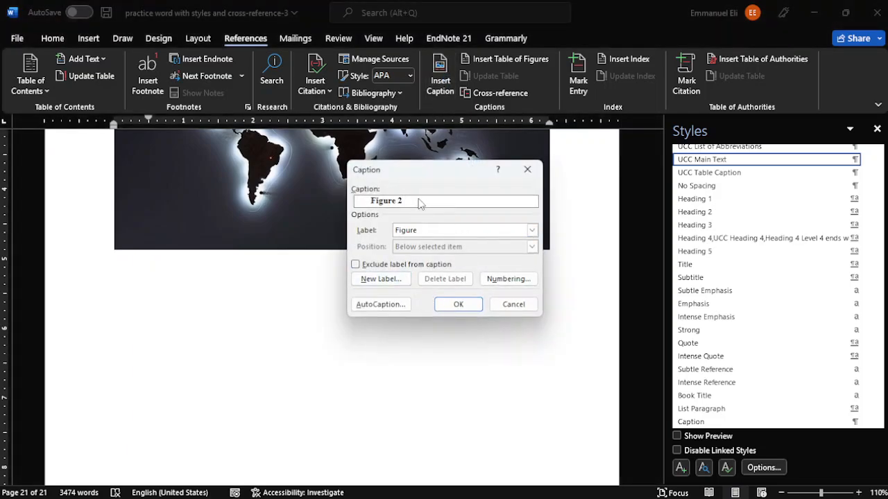
type(":")
key("ctrl+v")
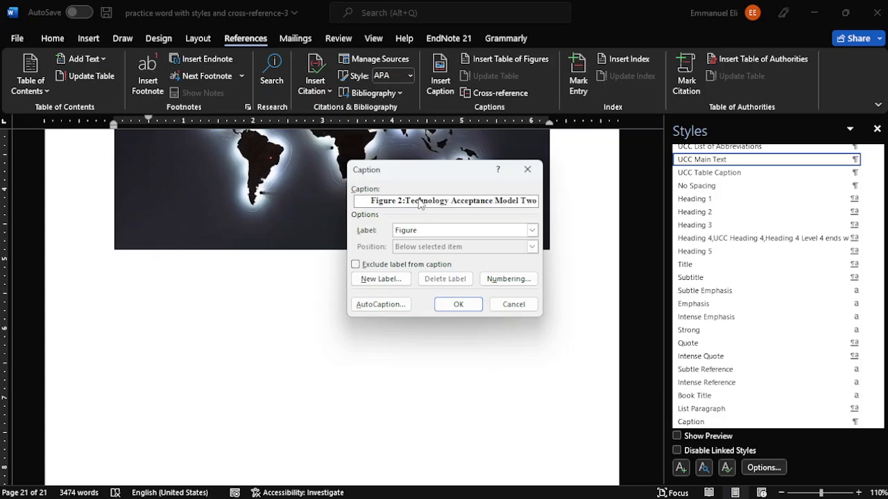
left_click(458, 305)
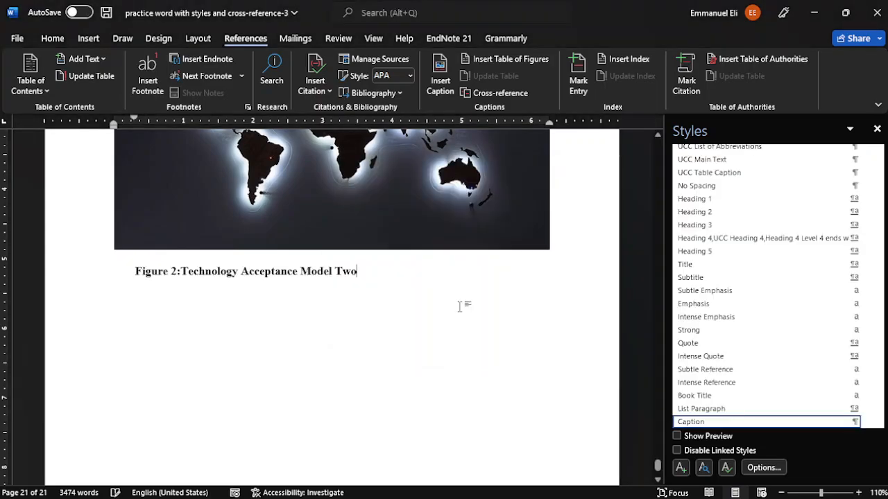
Set a custom left page margin of 2" for the whole document, with the other margins at 1"
scroll(458, 306, "up", 5)
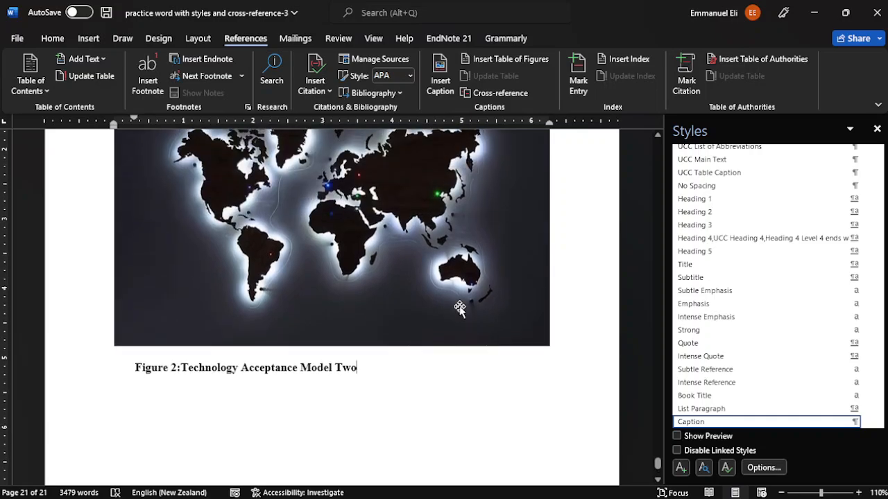
scroll(460, 307, "up", 10)
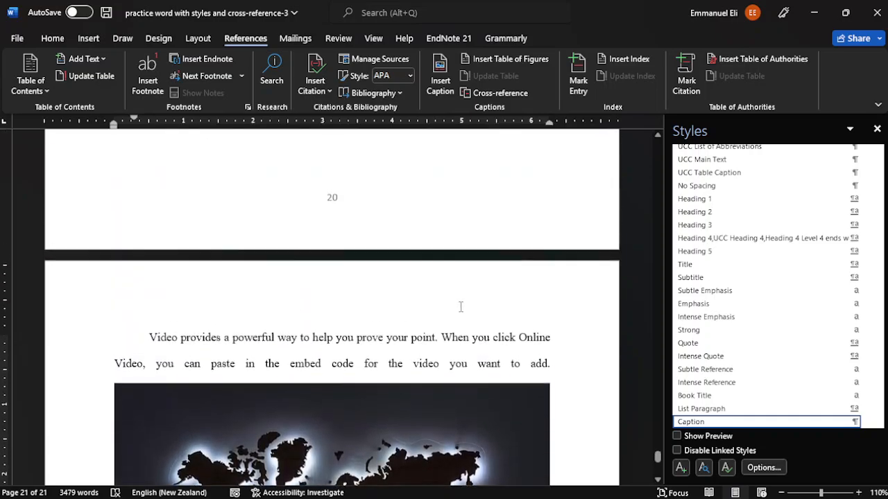
scroll(459, 306, "up", 15)
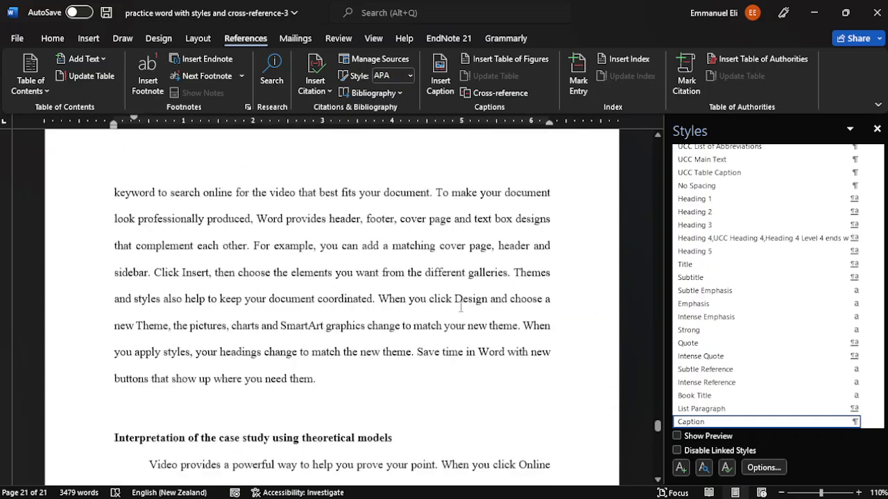
scroll(460, 307, "up", 15)
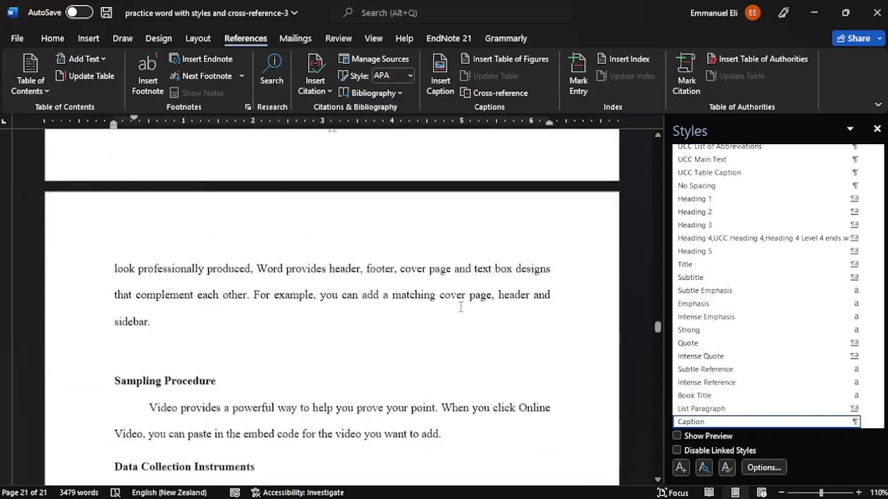
scroll(461, 307, "up", 15)
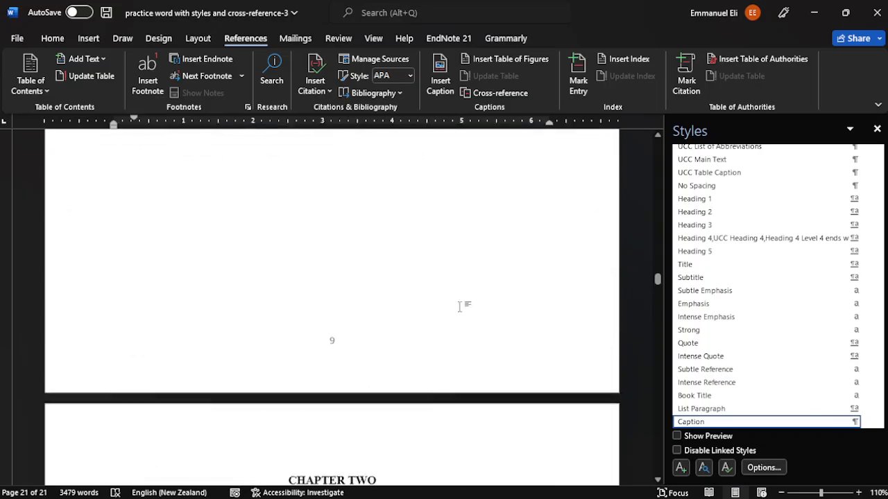
scroll(461, 308, "up", 15)
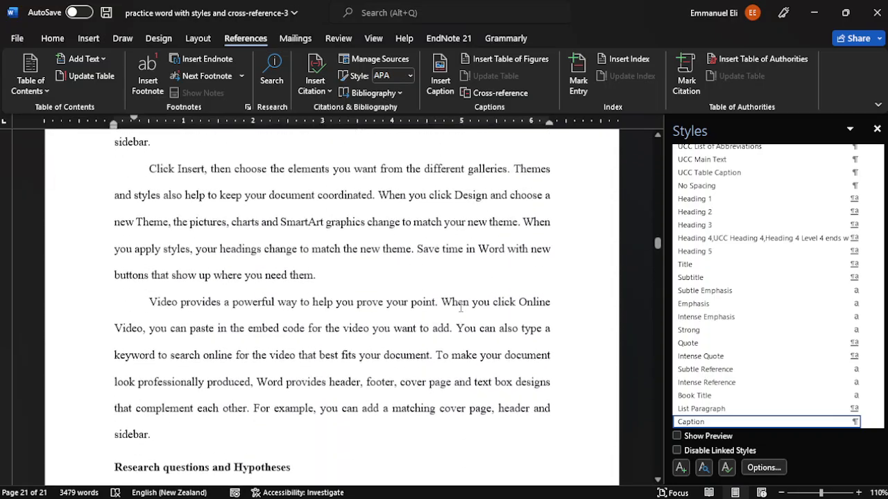
scroll(461, 307, "up", 15)
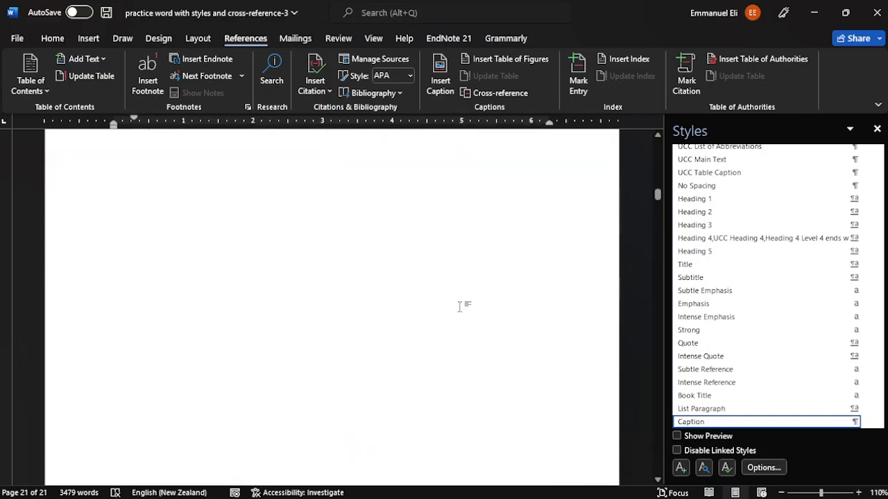
scroll(460, 307, "up", 10)
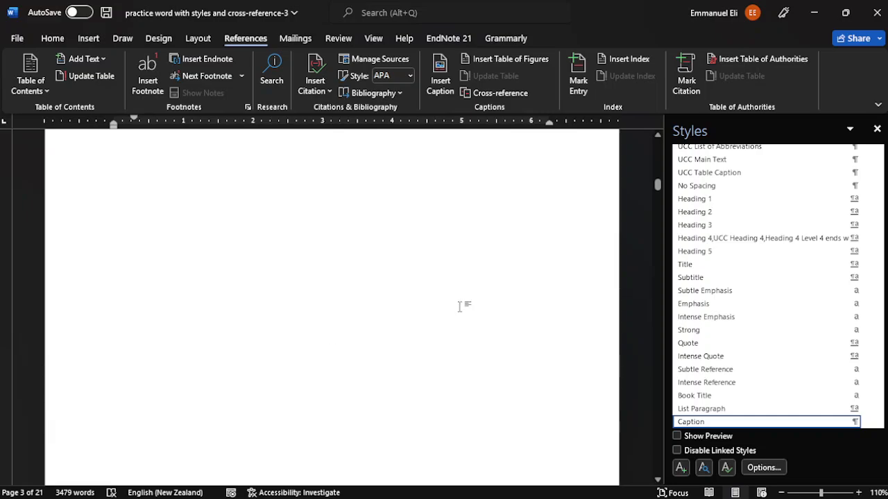
scroll(461, 307, "up", 1)
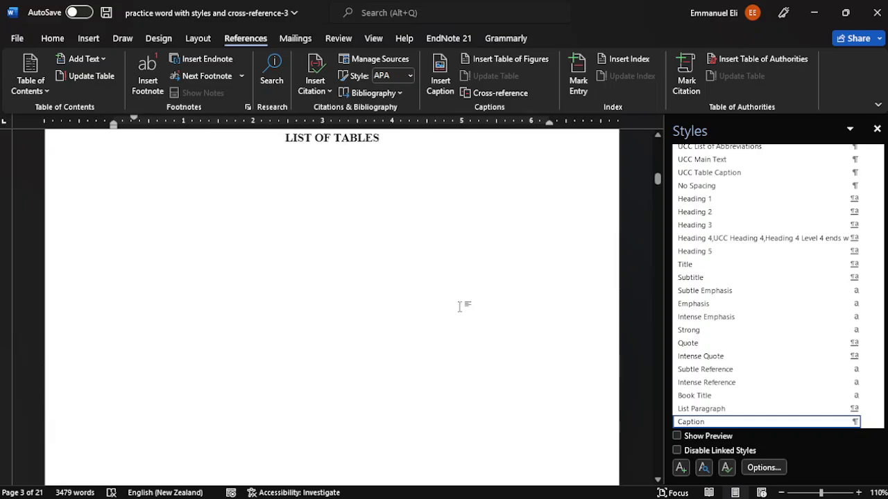
scroll(461, 307, "up", 8)
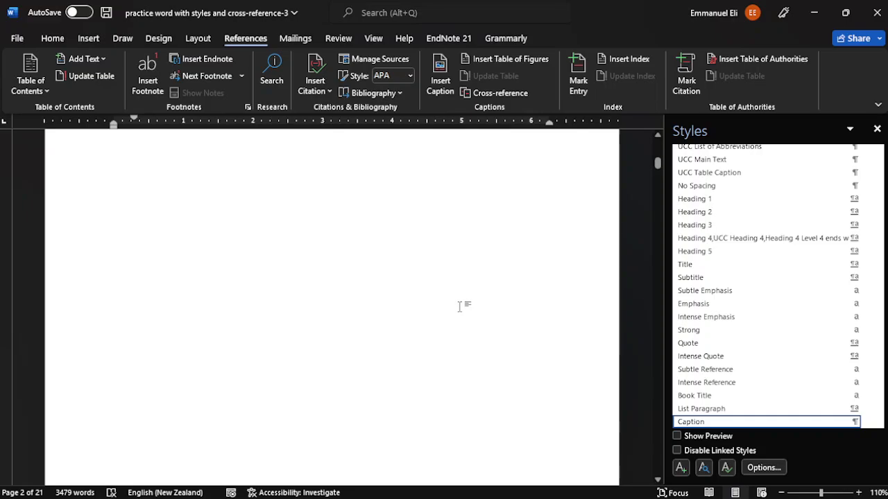
scroll(460, 307, "up", 10)
left_click(198, 39)
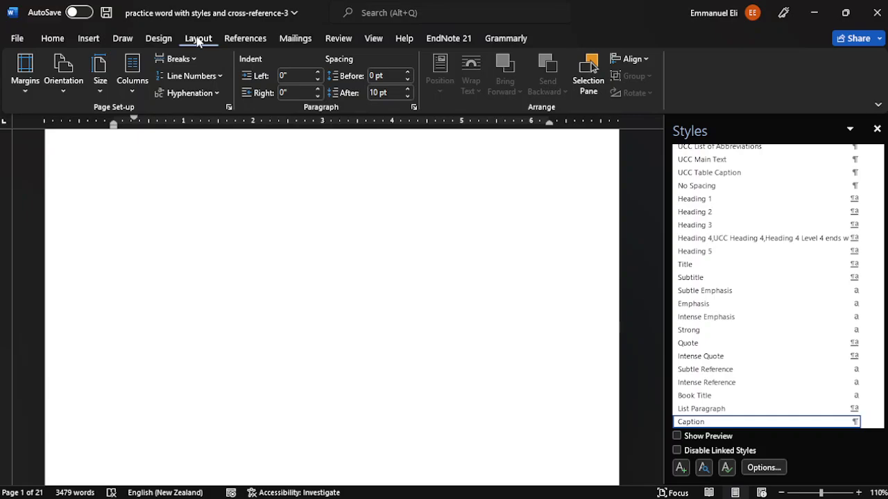
left_click(24, 90)
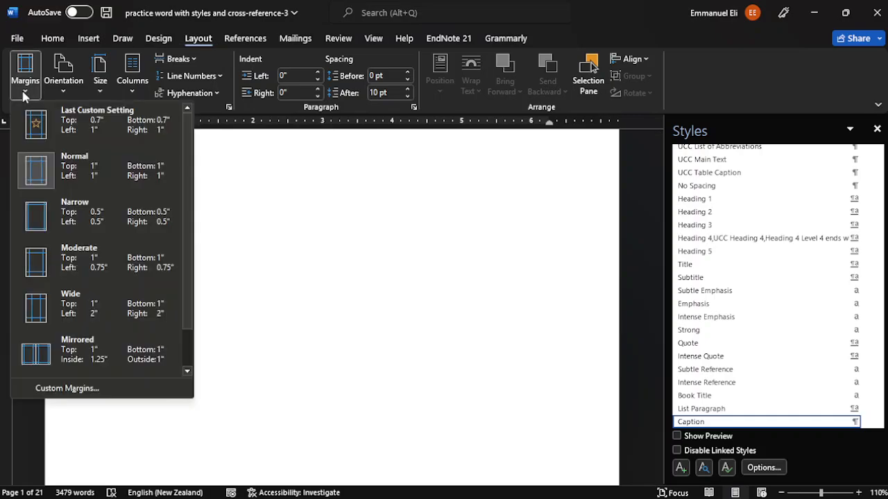
left_click(54, 389)
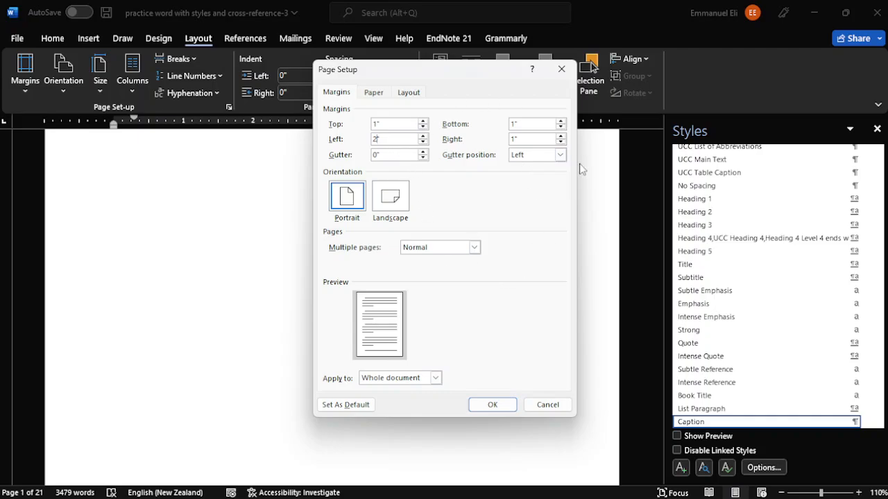
left_click(422, 135)
left_click(489, 406)
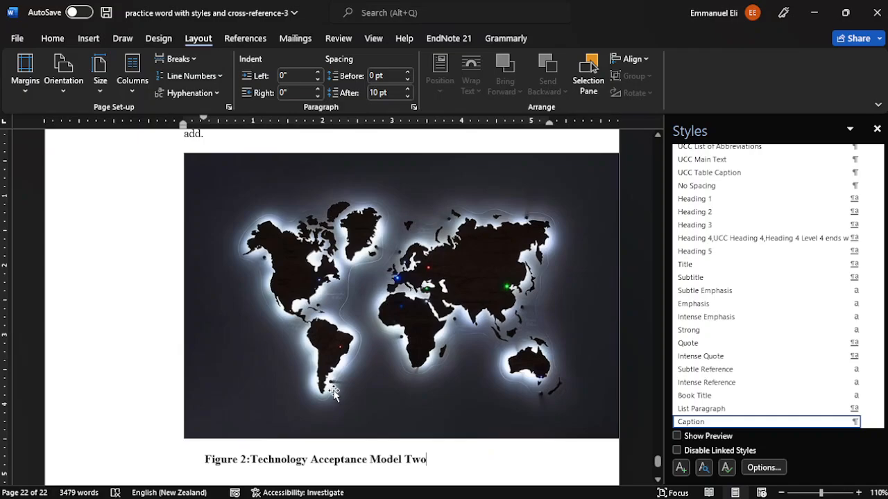
Shrink the world map picture above the Figure 2 caption proportionally so it fits within the page margins
scroll(487, 388, "down", 4, "ctrl")
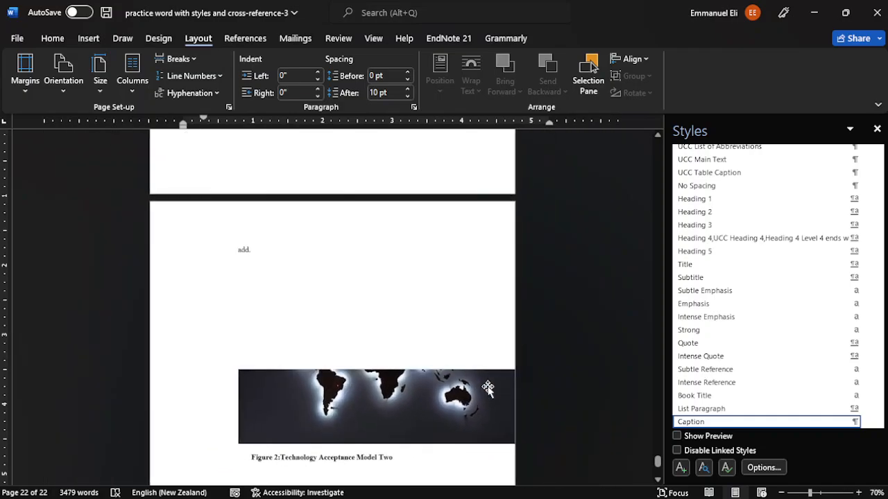
scroll(488, 388, "down", 5, "ctrl")
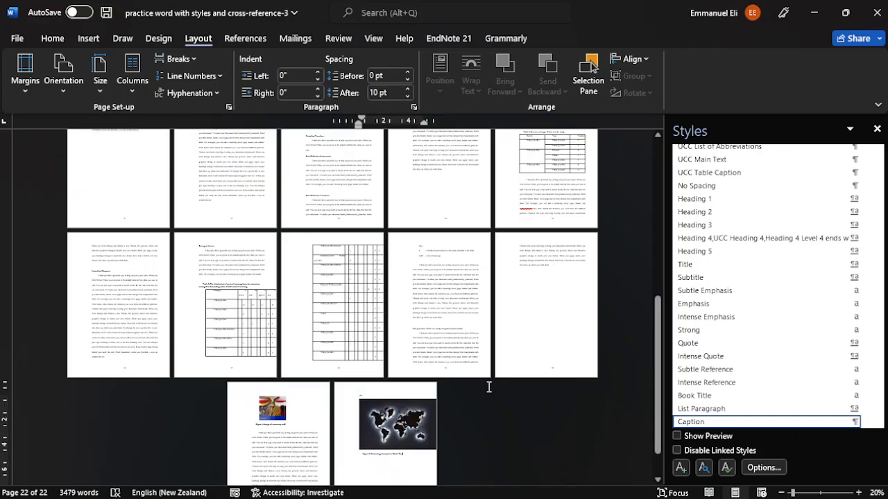
scroll(489, 387, "up", 4, "ctrl")
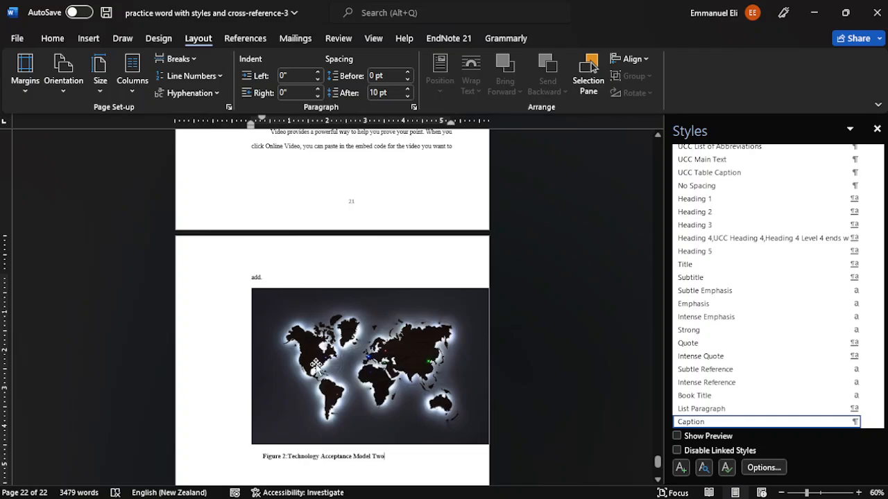
scroll(315, 364, "up", 10)
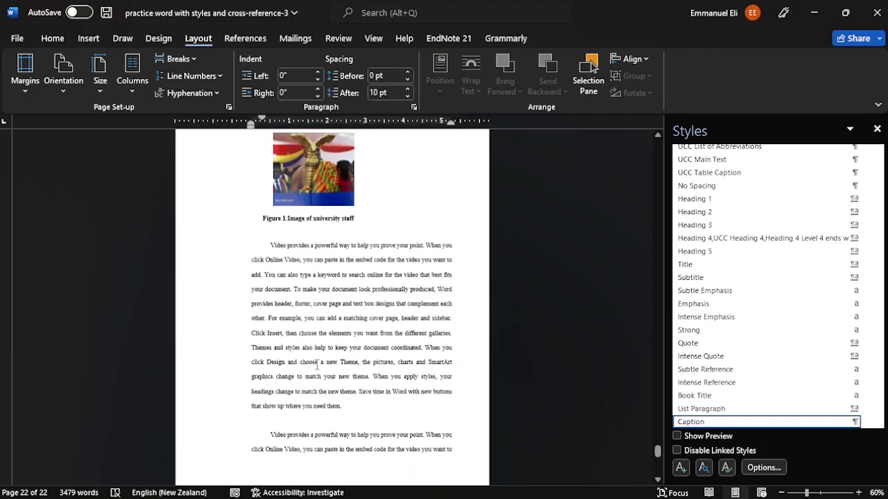
scroll(316, 364, "down", 9)
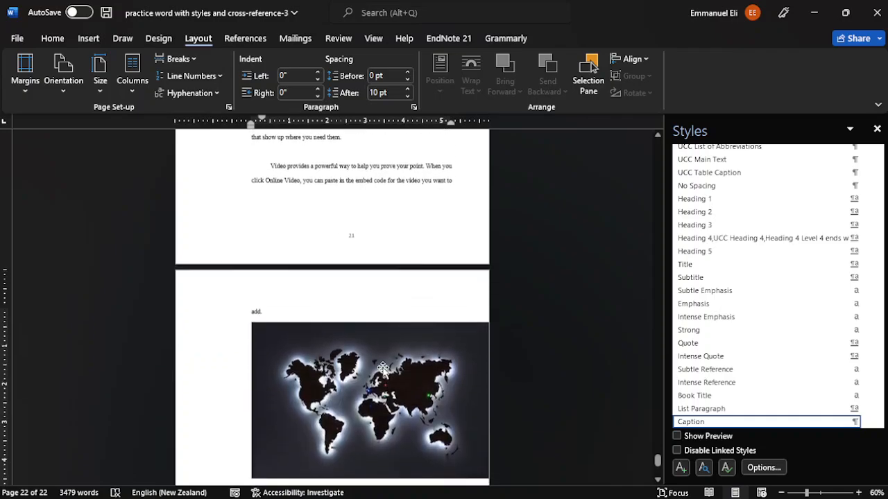
left_click(385, 409)
mouse_move(504, 464)
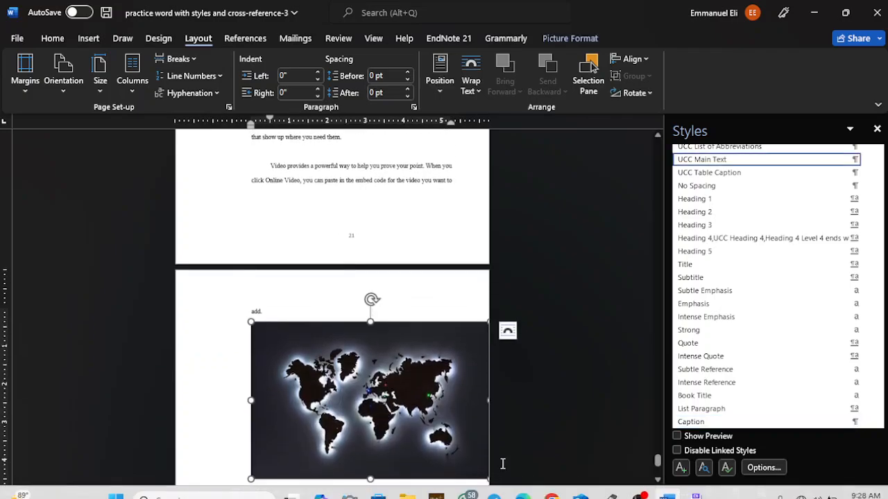
scroll(451, 437, "down", 2)
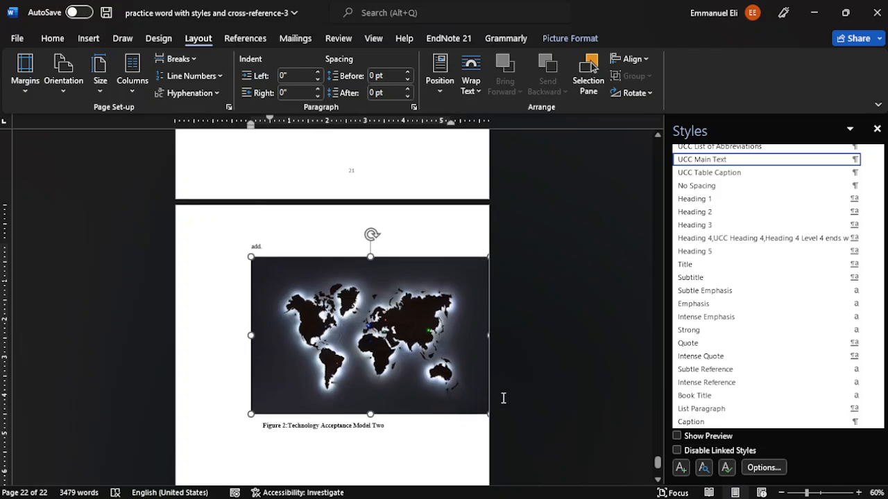
left_click_drag(488, 415, 375, 358)
left_click(349, 448)
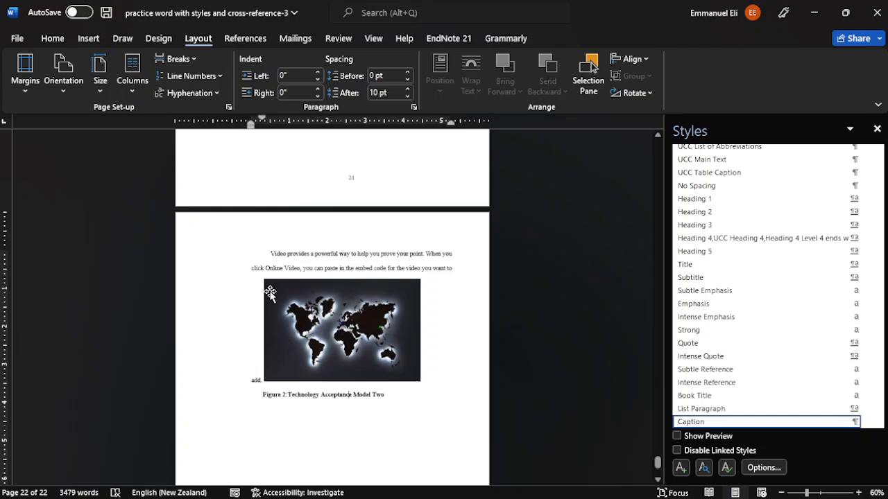
Narrow the Table 2 units-of-meaning table so that its columns fit within the page margins
scroll(270, 292, "up", 10)
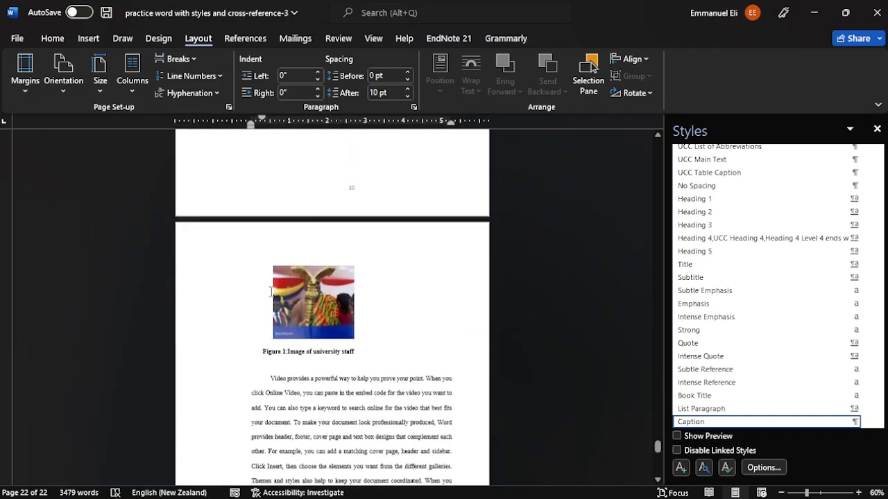
scroll(270, 292, "up", 15)
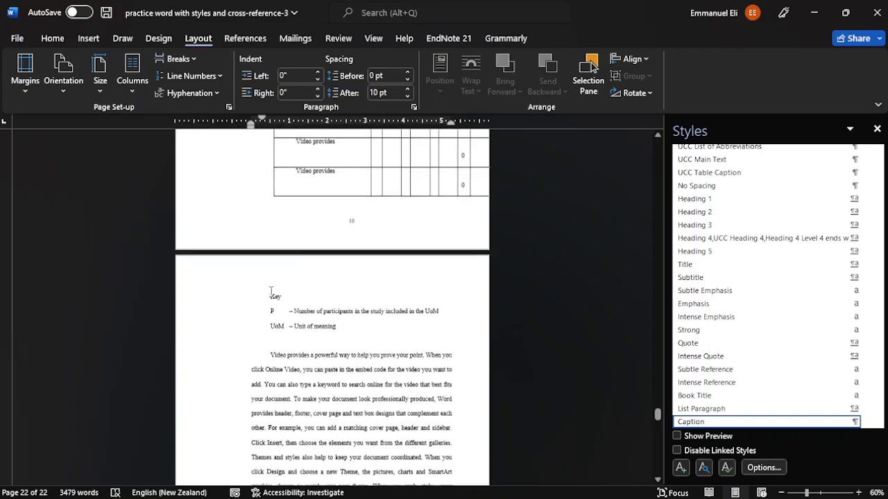
scroll(271, 292, "up", 1)
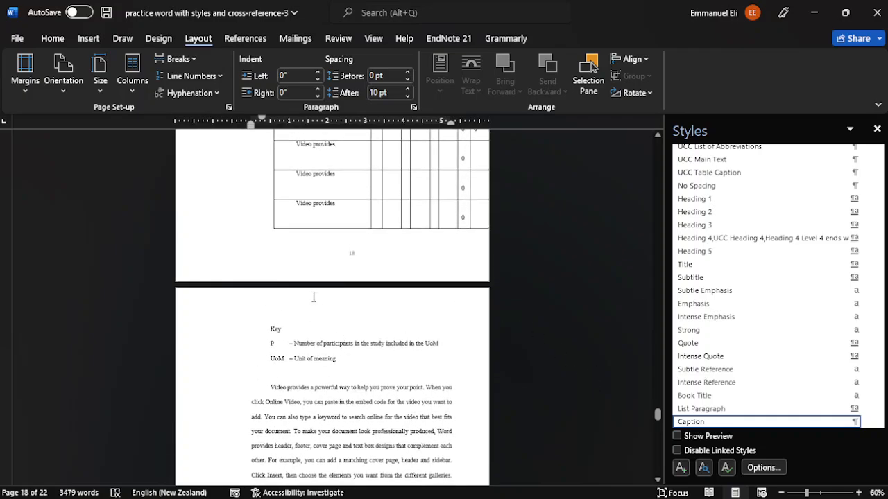
scroll(313, 296, "up", 10)
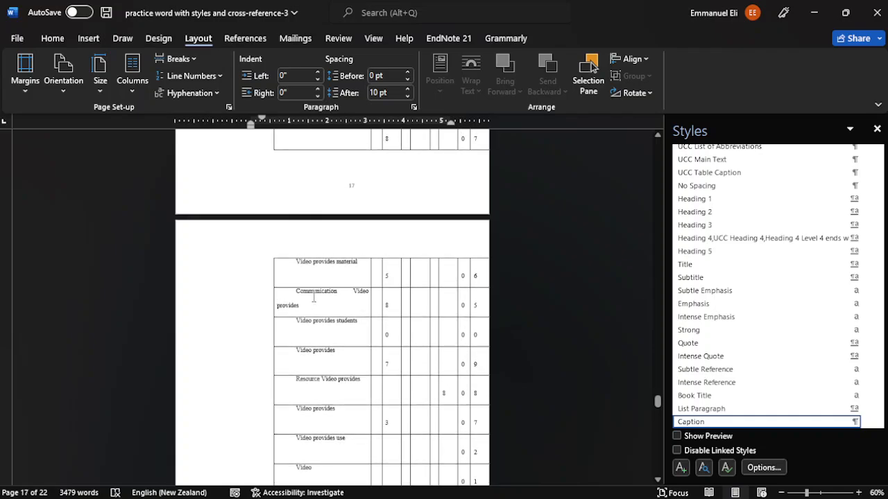
scroll(313, 297, "down", 8)
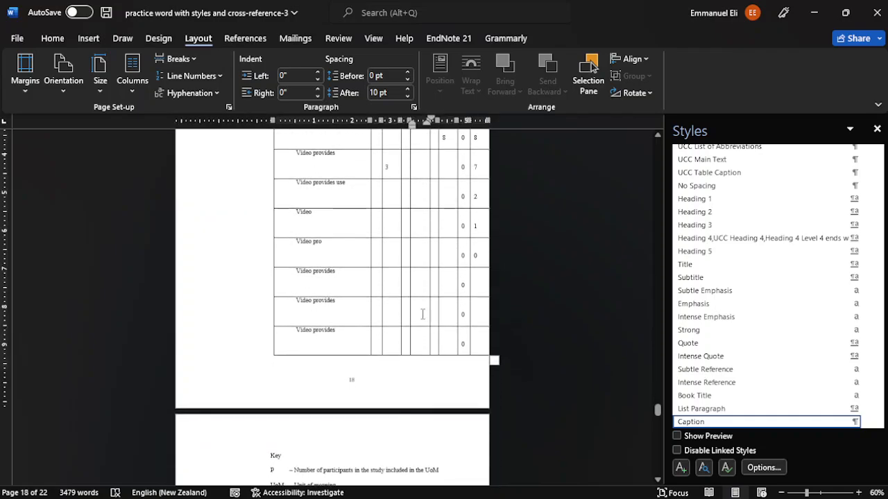
left_click(423, 314)
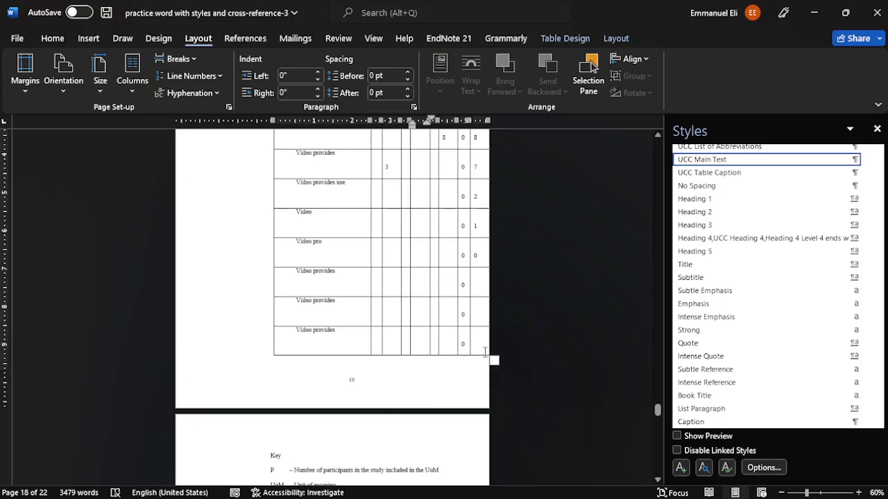
left_click_drag(493, 361, 460, 350)
Review the custom page margin settings for the whole document in Page Setup and accept them as they are
scroll(342, 274, "up", 10)
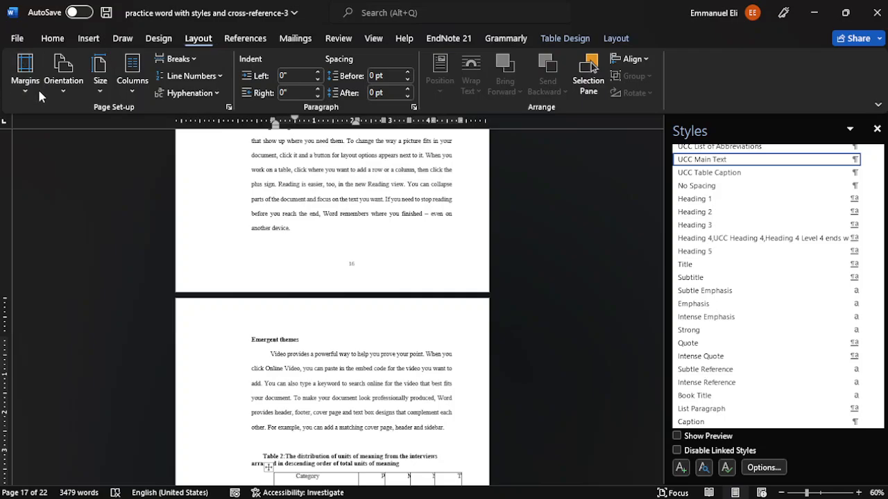
left_click(26, 70)
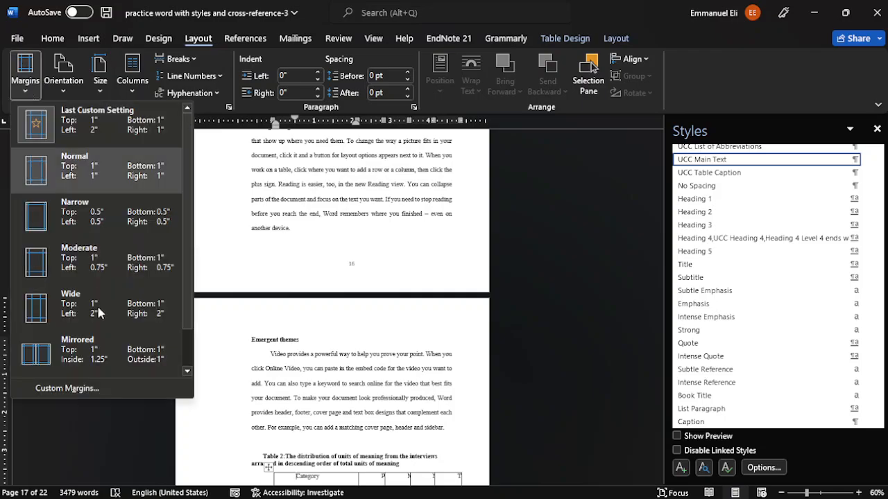
left_click(58, 390)
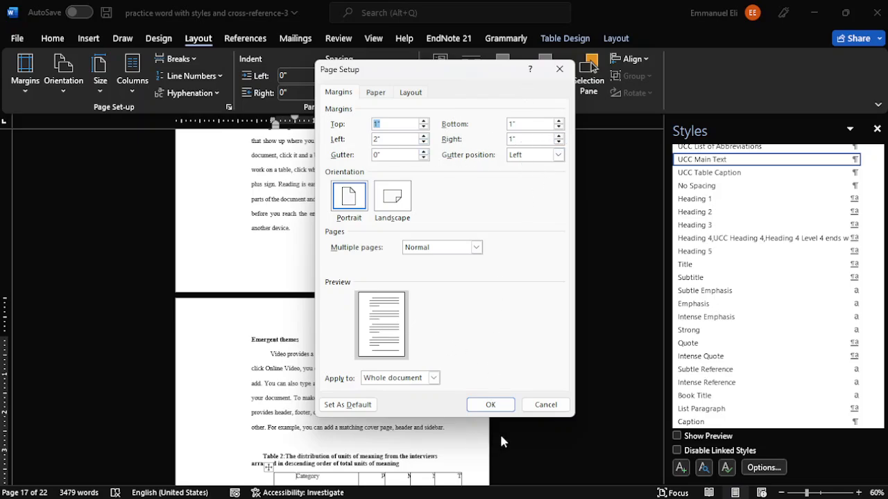
left_click(487, 404)
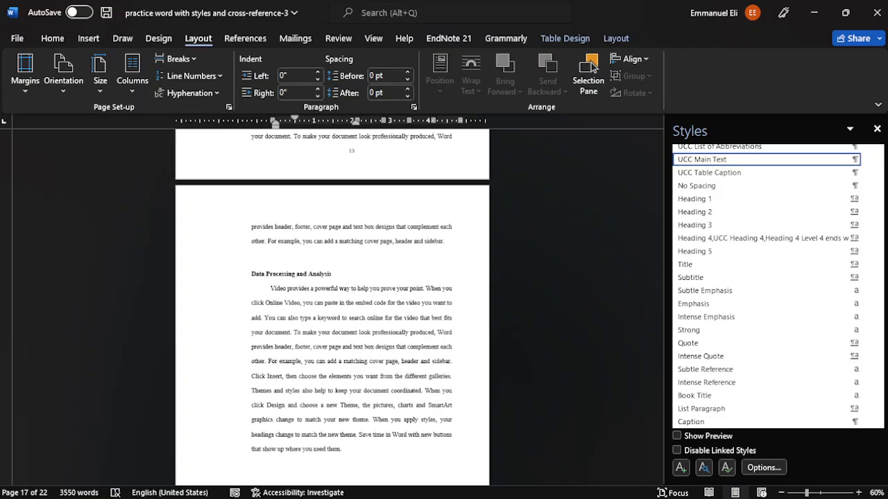
Start a custom table of contents on the empty line below the "TABLE TO CONTENTS" heading
left_click(859, 492)
left_click(859, 492)
left_click(858, 492)
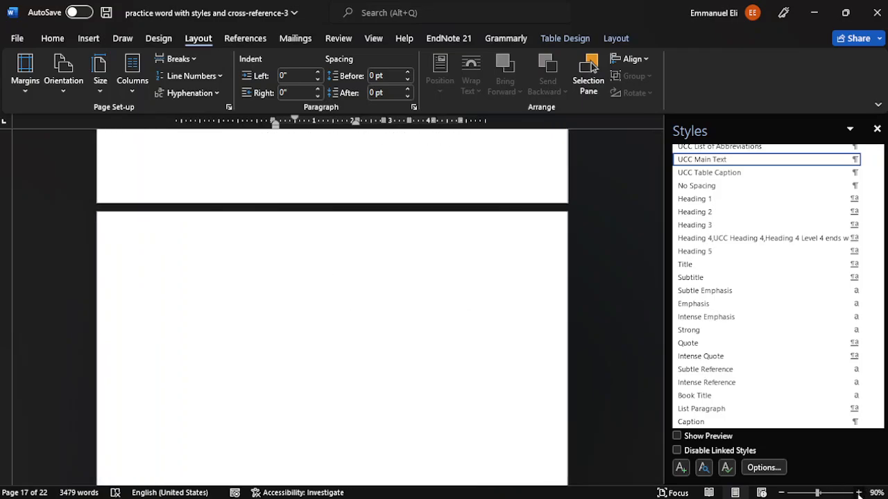
left_click(859, 492)
left_click(858, 492)
left_click(858, 492)
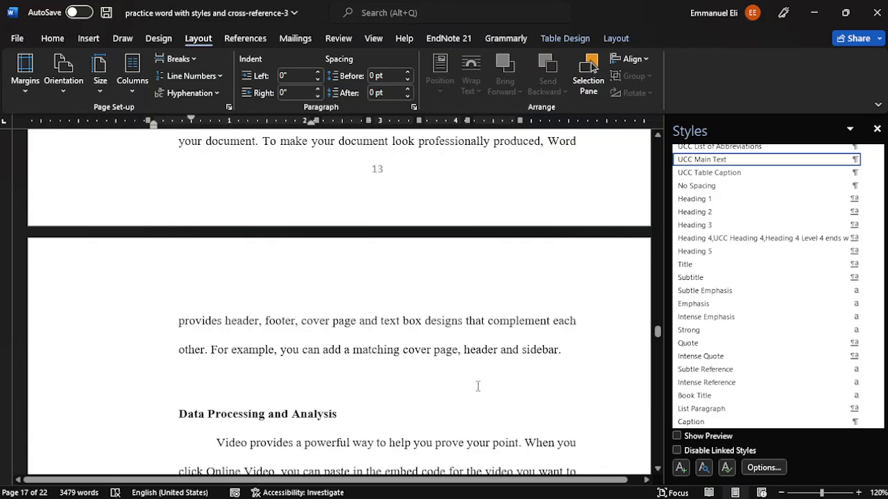
scroll(432, 315, "up", 15)
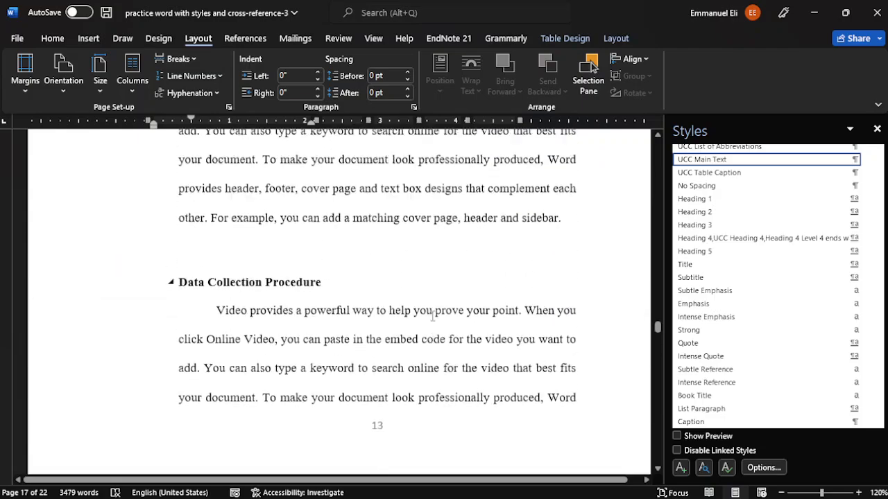
scroll(432, 316, "up", 15)
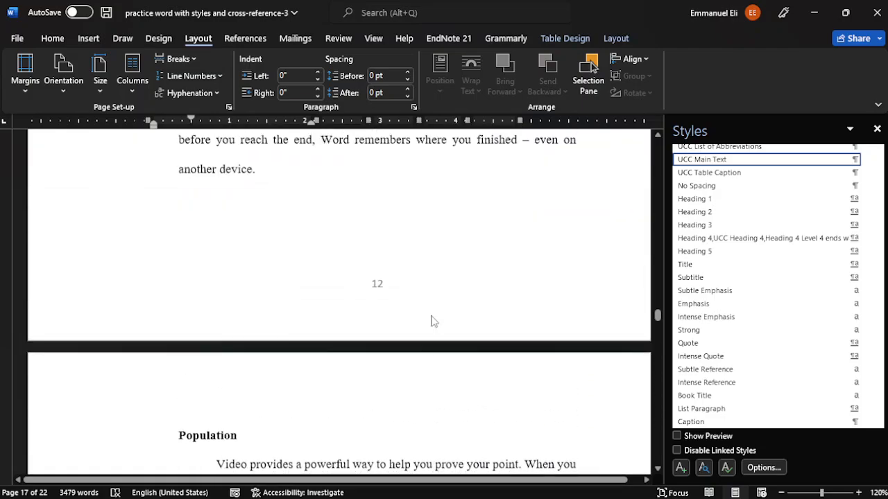
scroll(432, 316, "up", 15)
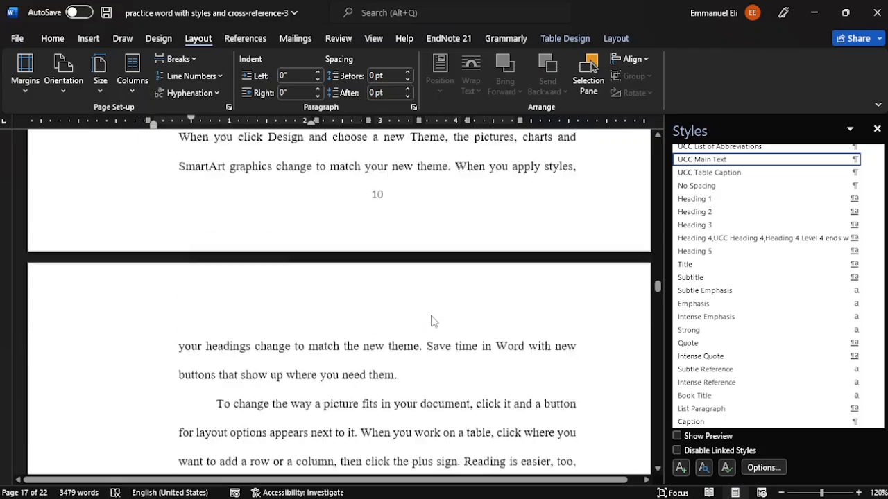
scroll(432, 316, "up", 15)
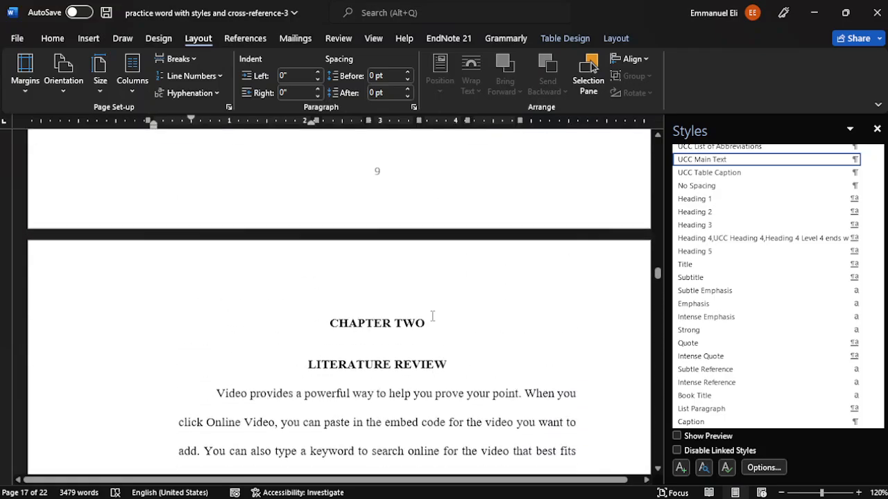
scroll(432, 315, "up", 15)
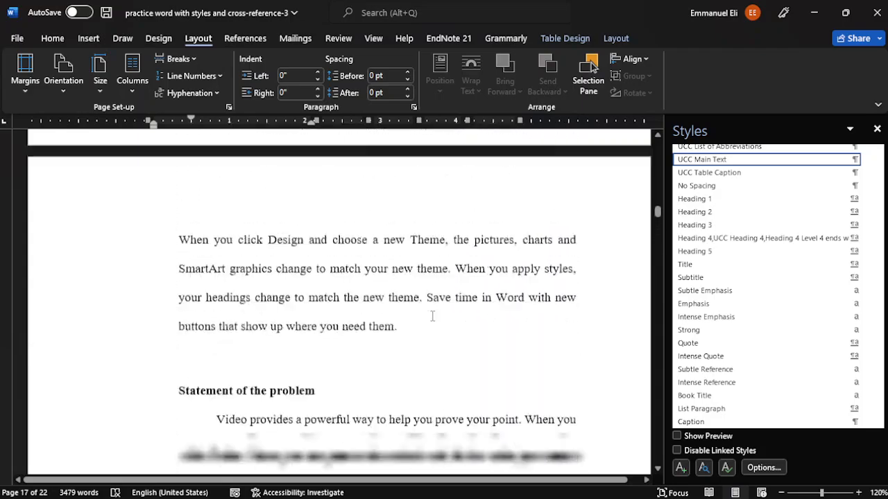
scroll(430, 315, "up", 15)
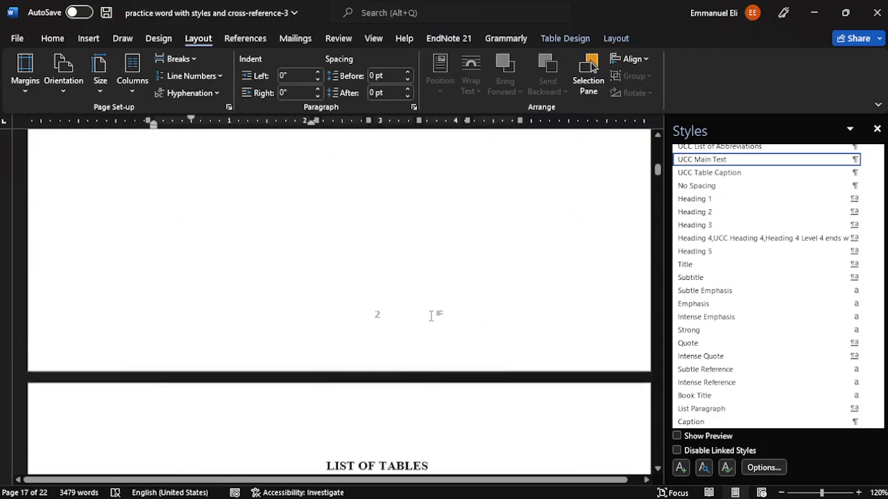
scroll(431, 320, "down", 2)
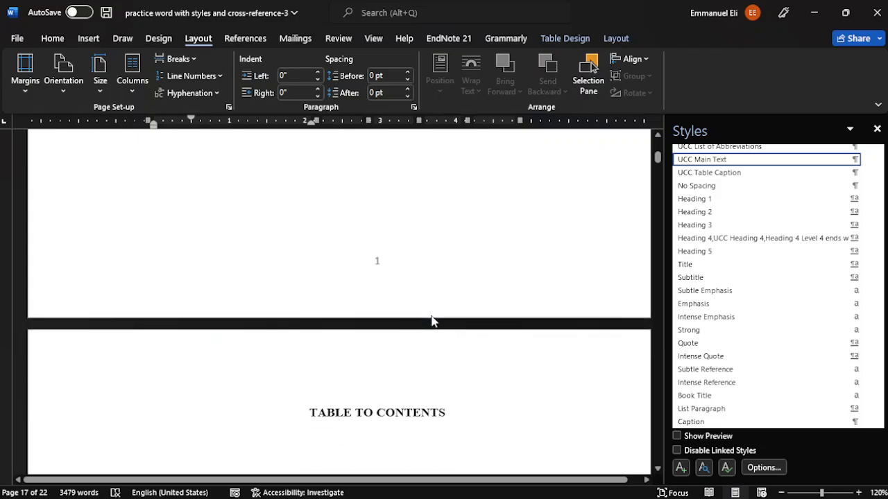
scroll(430, 319, "down", 8)
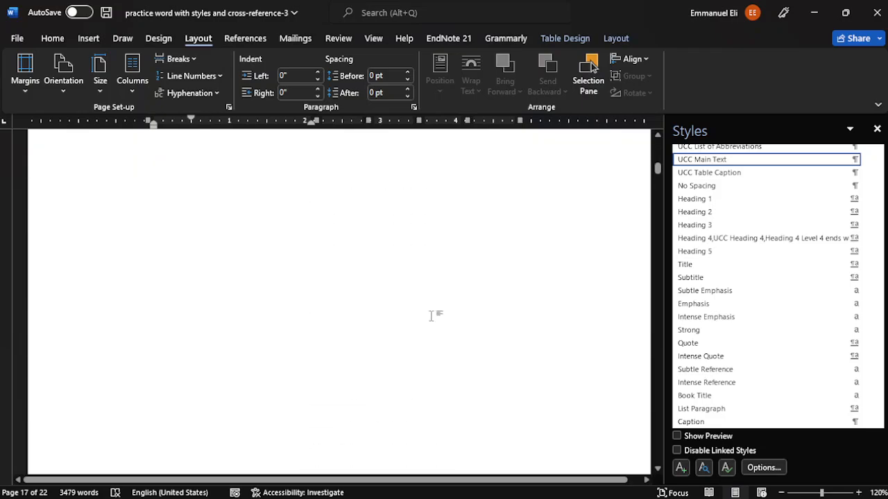
scroll(430, 316, "down", 4)
scroll(431, 316, "up", 6)
scroll(430, 316, "up", 4)
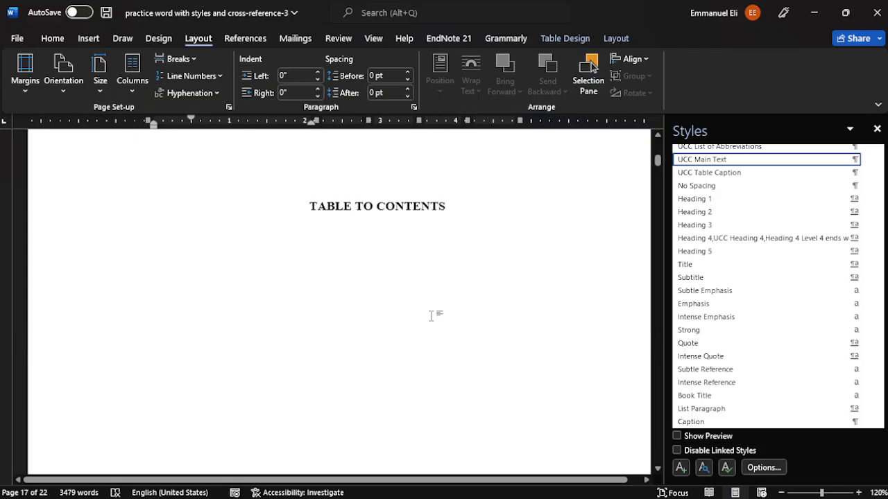
left_click(296, 256)
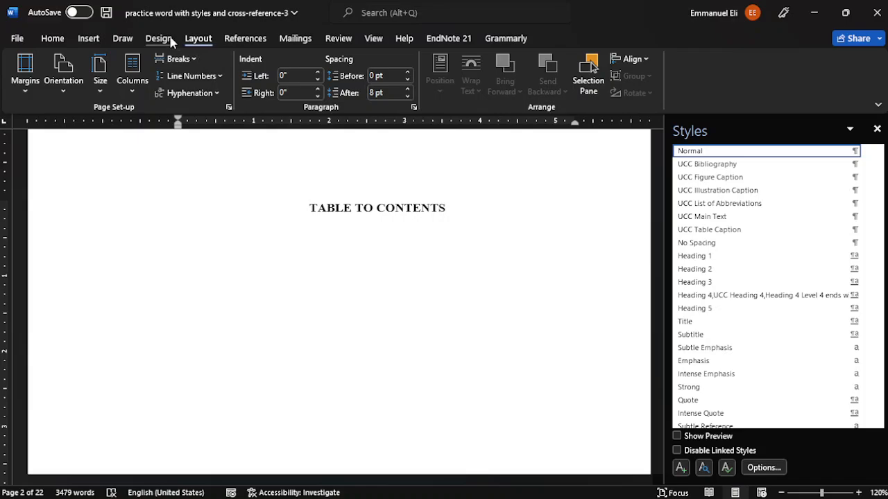
left_click(245, 39)
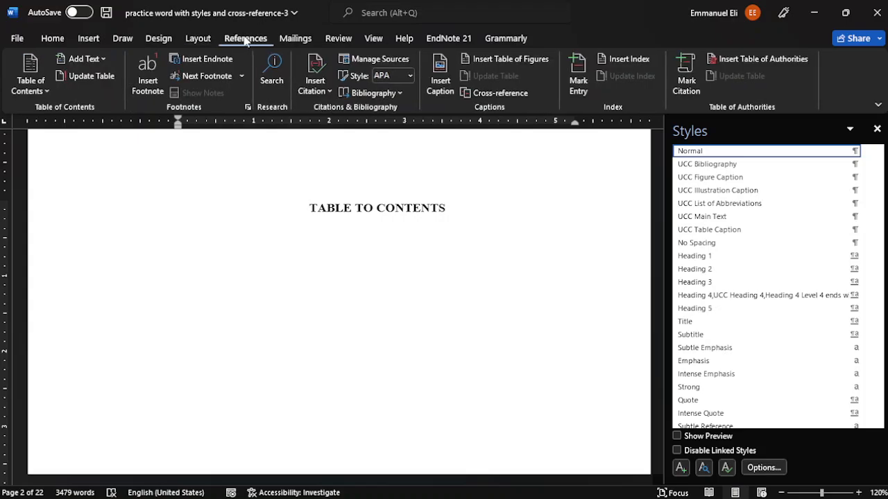
left_click(45, 90)
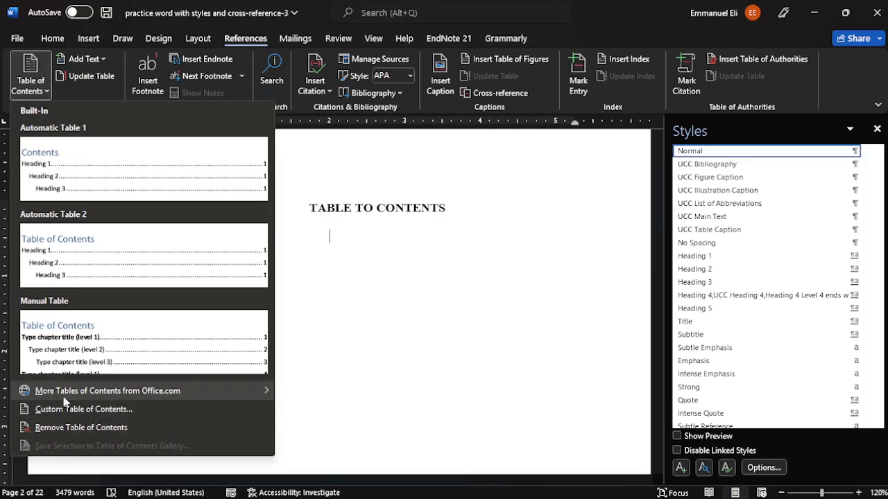
left_click(60, 410)
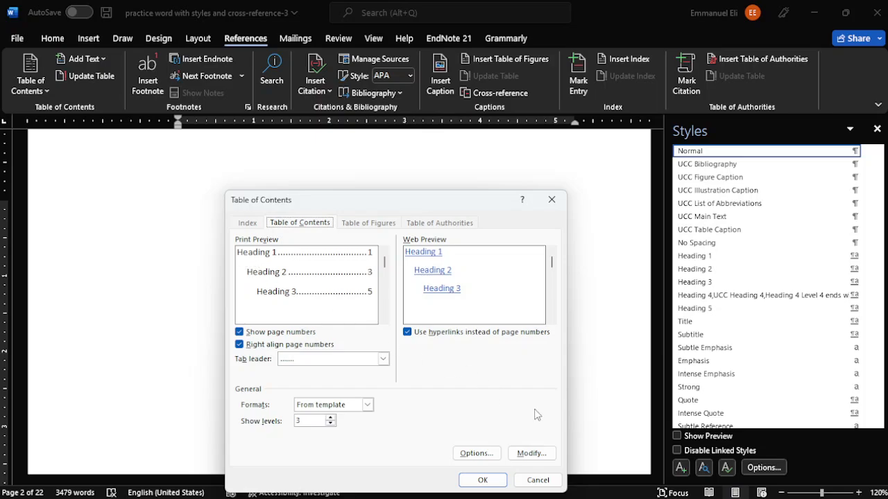
Modify the TOC 1 entry style to use the Times New Roman font at 12 pt
left_click(523, 455)
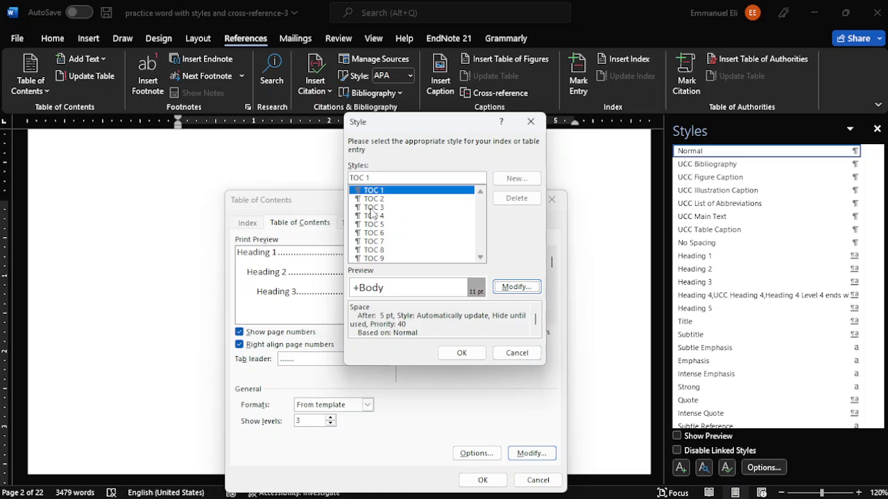
left_click(517, 287)
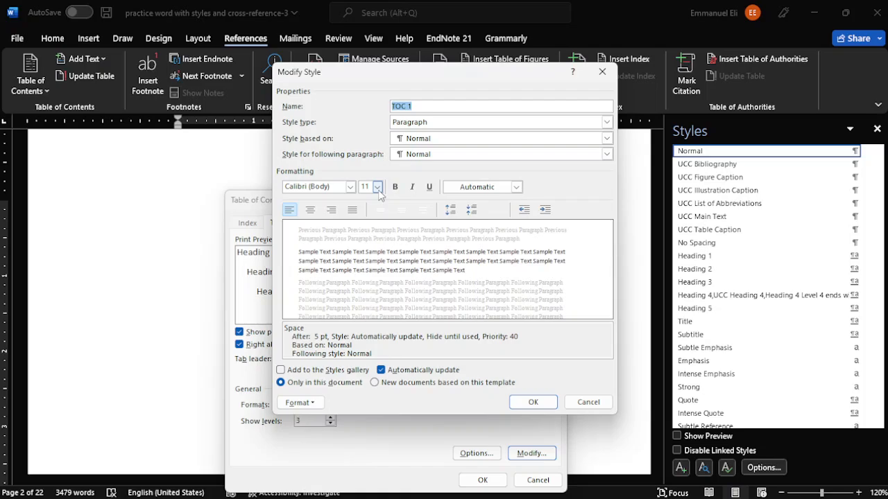
left_click(351, 187)
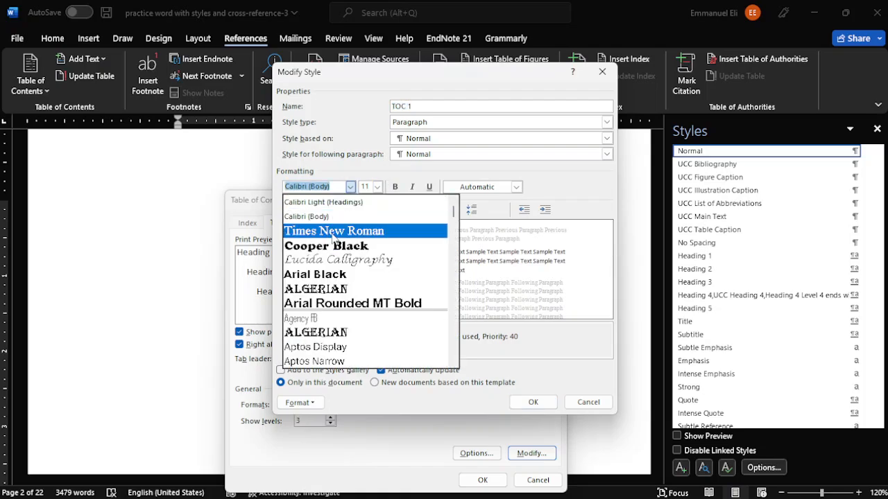
left_click(333, 232)
left_click(378, 187)
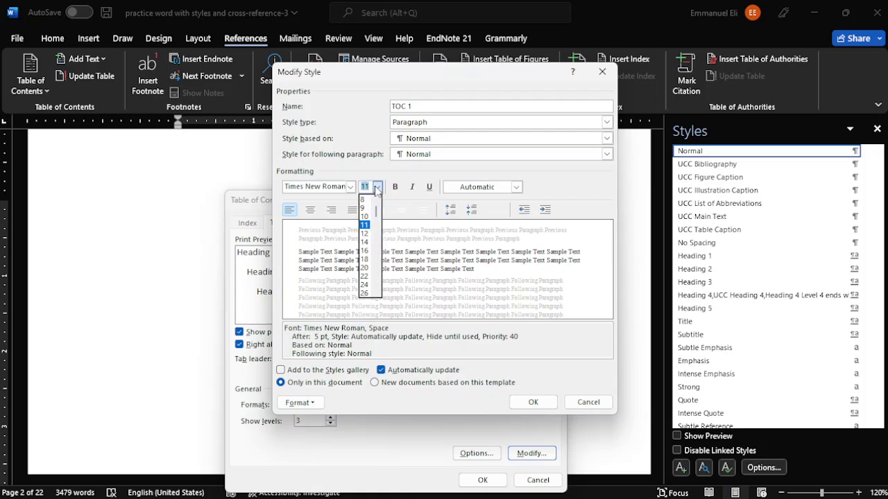
left_click(364, 234)
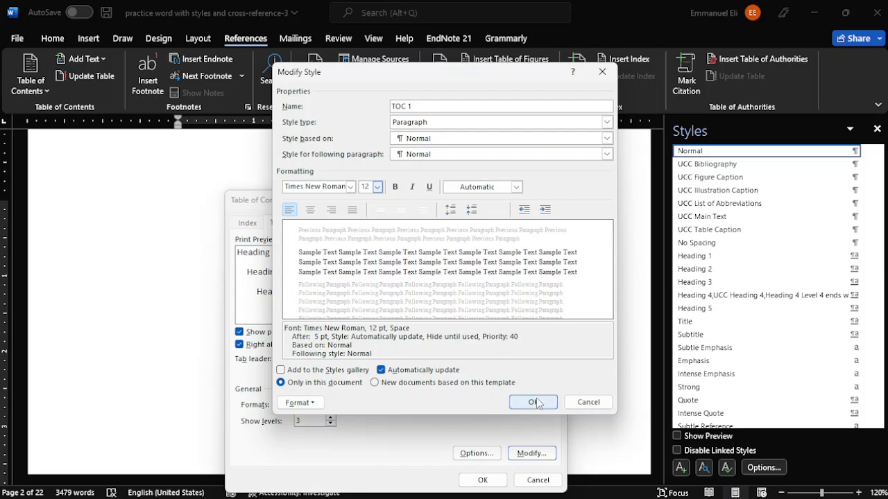
Apply the All caps font effect to the TOC 1 style and save the style changes
left_click(312, 404)
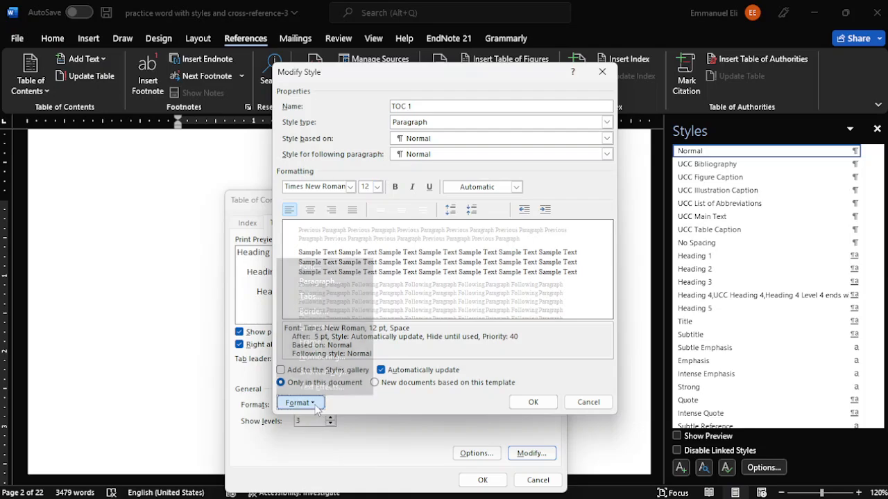
left_click(310, 269)
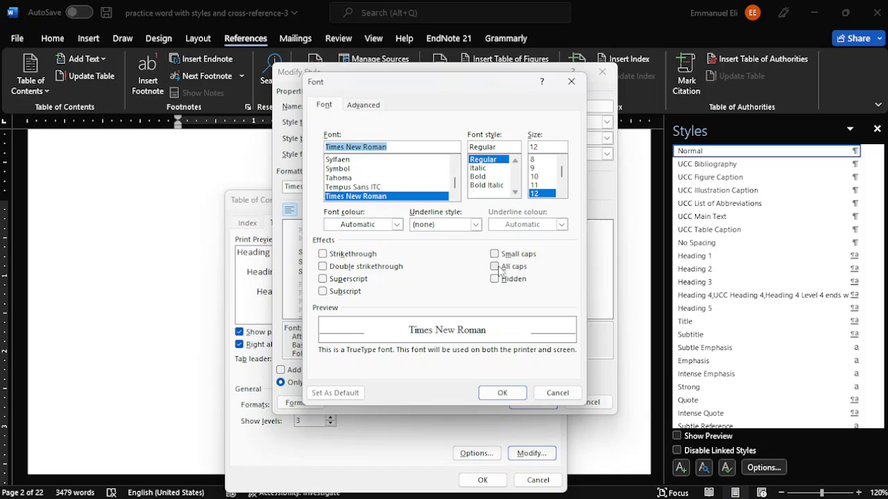
left_click(497, 268)
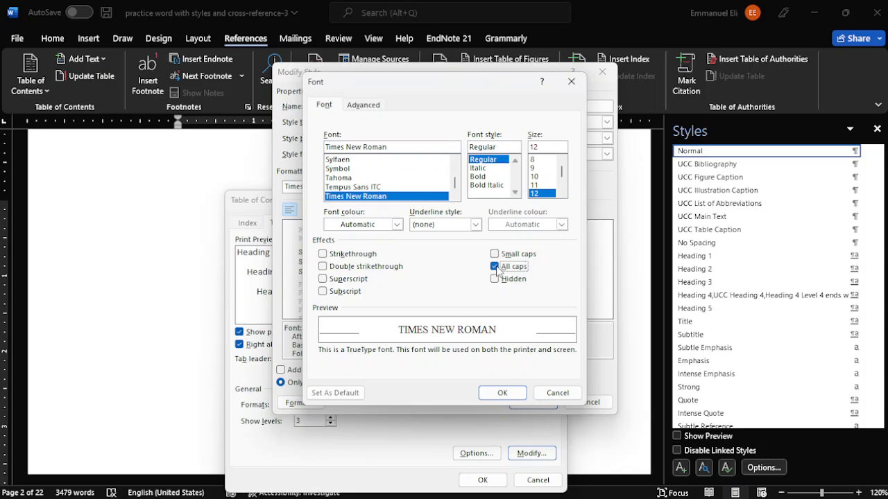
left_click(485, 397)
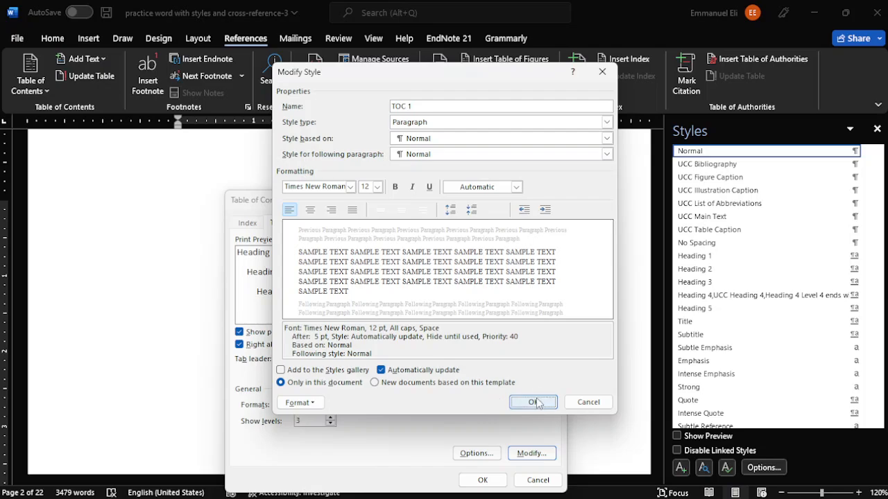
left_click(533, 402)
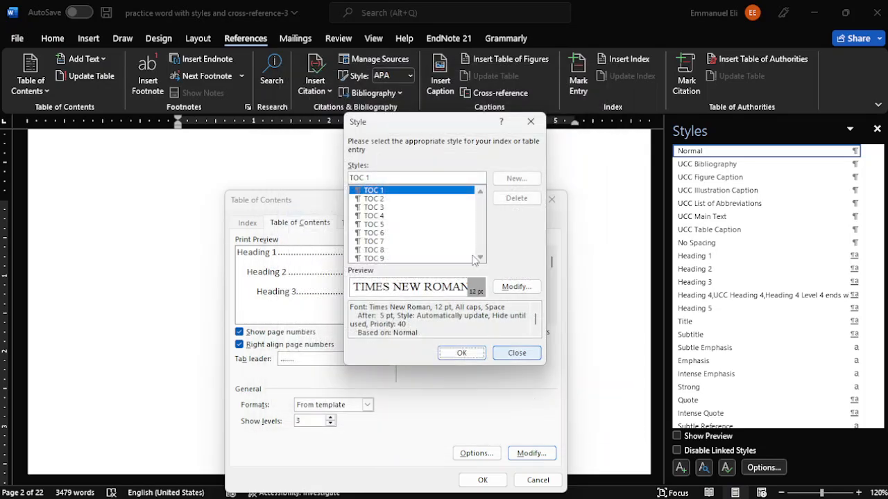
Modify the TOC 2 entry style to use Times New Roman at 12 pt
left_click(381, 199)
left_click(513, 287)
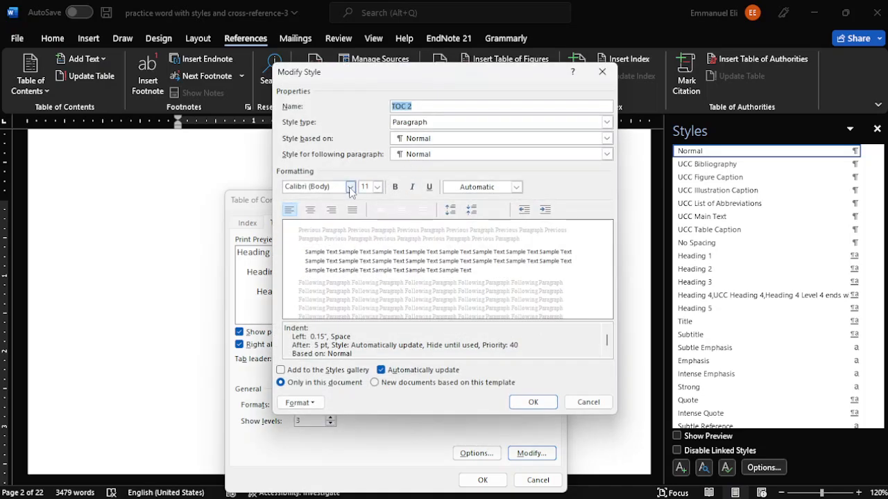
left_click(350, 187)
left_click(333, 230)
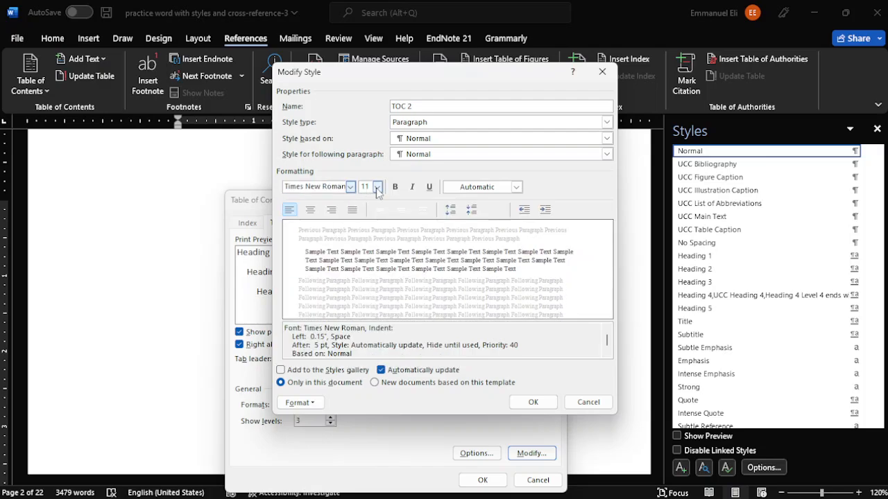
left_click(377, 187)
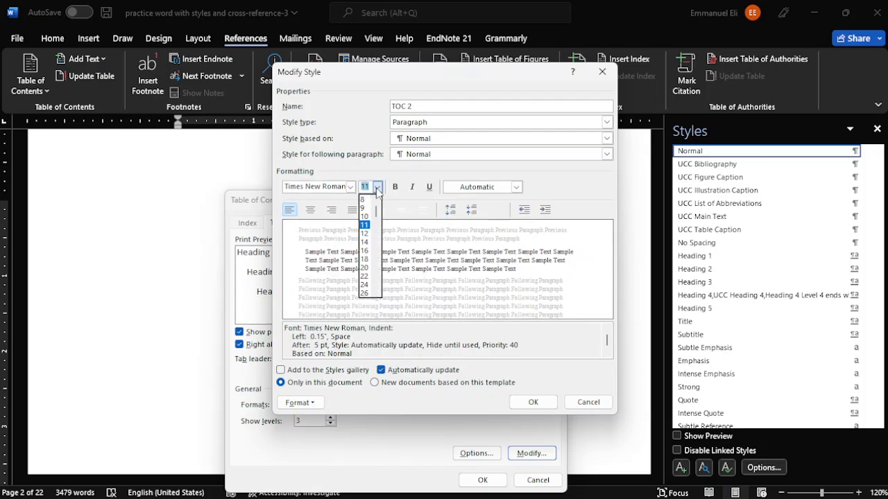
left_click(365, 234)
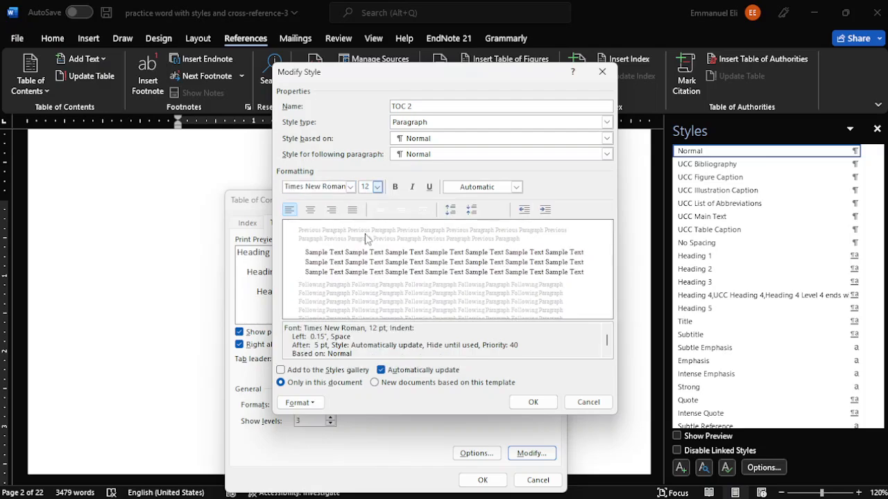
left_click(528, 402)
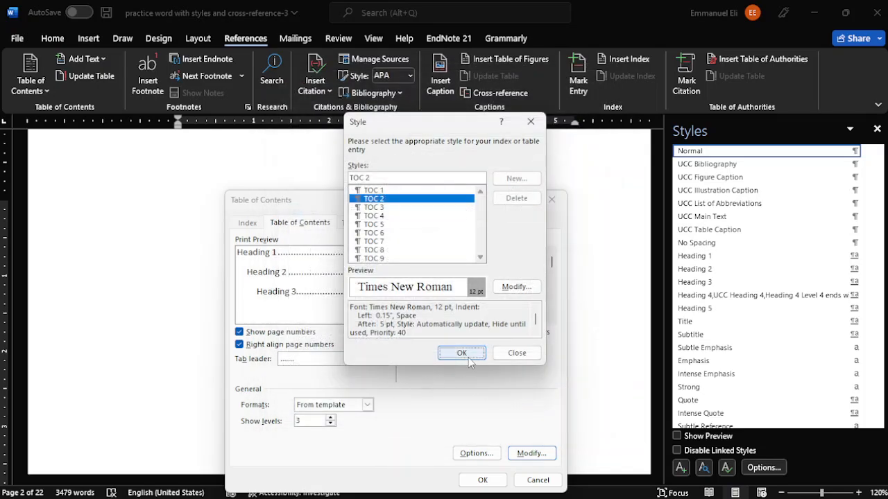
Modify the TOC 3 entry style to use Times New Roman at 12 pt and accept the TOC style changes
left_click(377, 207)
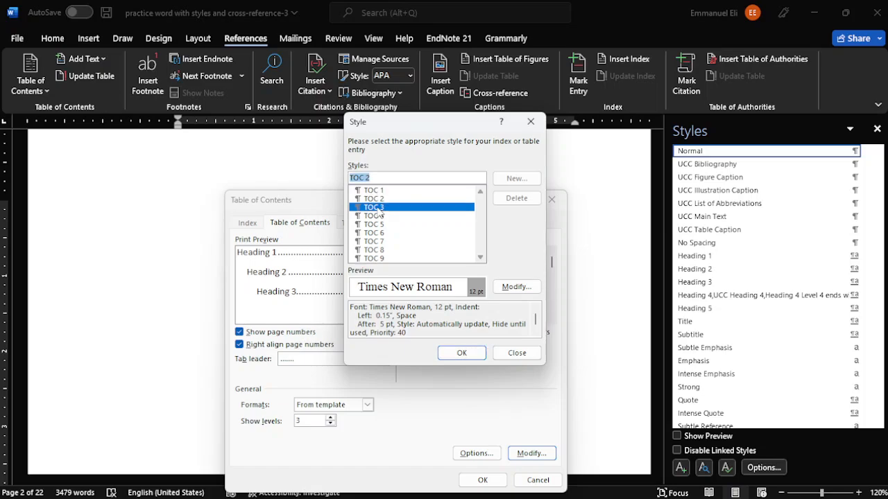
left_click(511, 286)
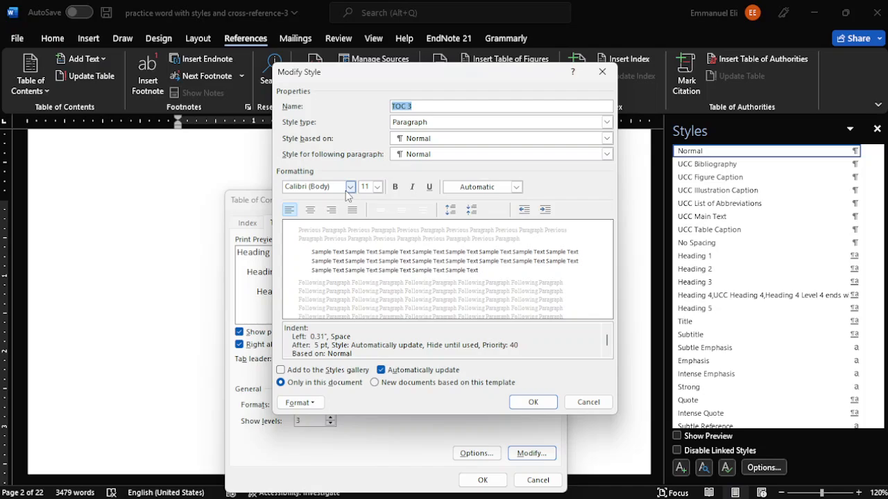
left_click(350, 187)
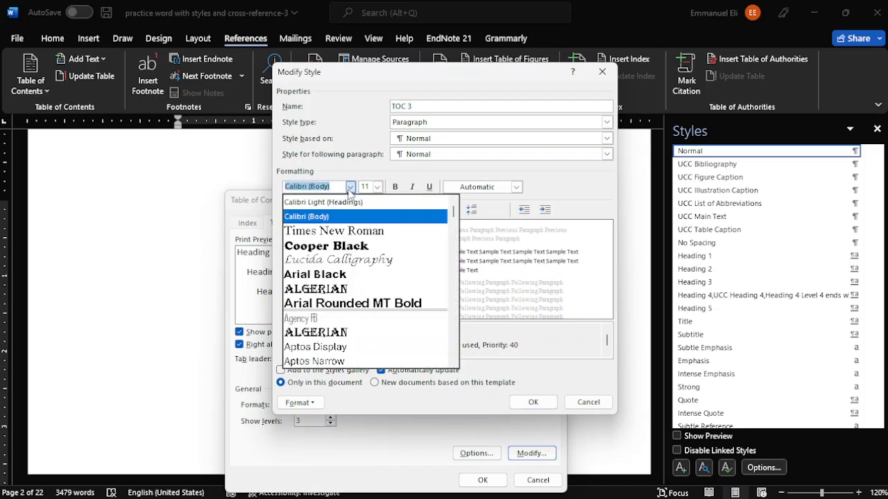
left_click(326, 233)
left_click(377, 187)
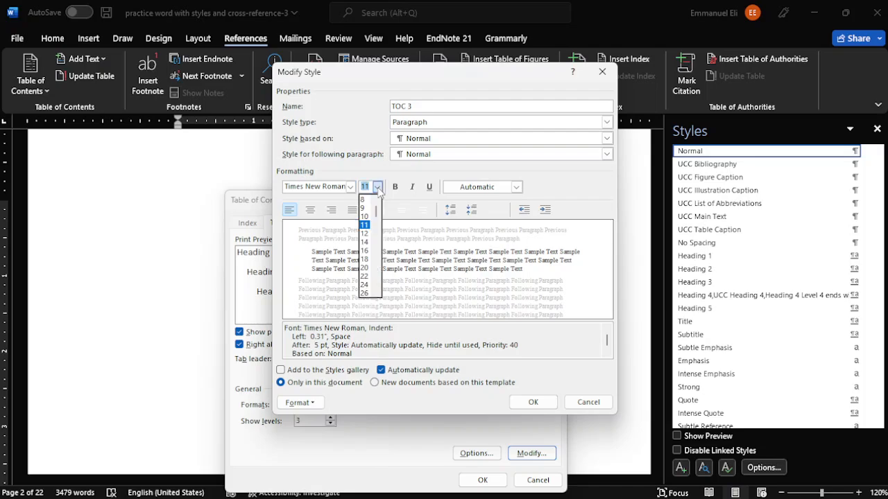
left_click(365, 233)
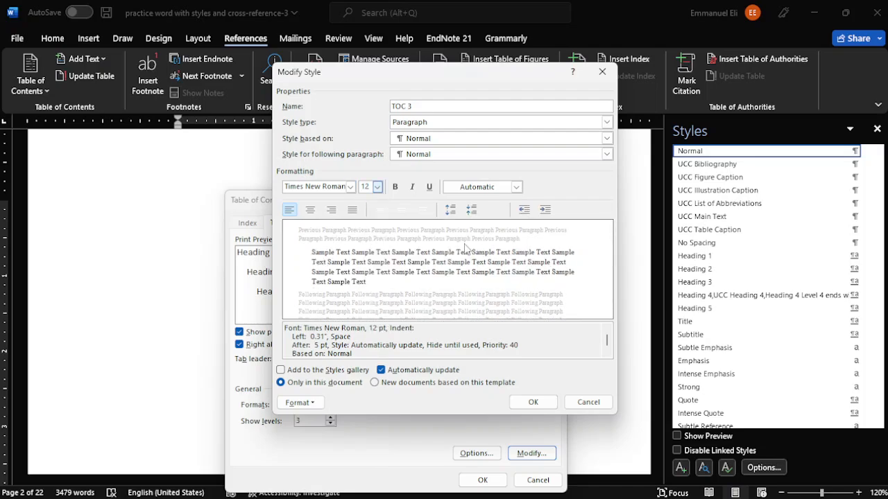
left_click(534, 402)
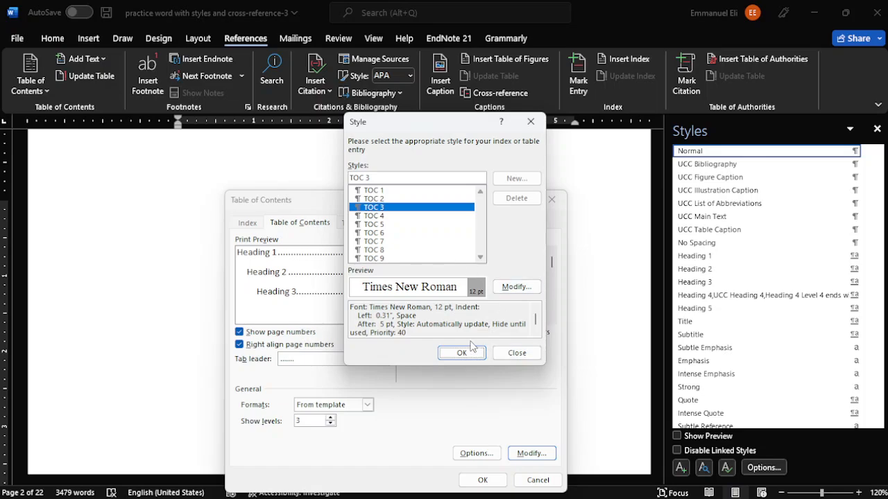
left_click(462, 353)
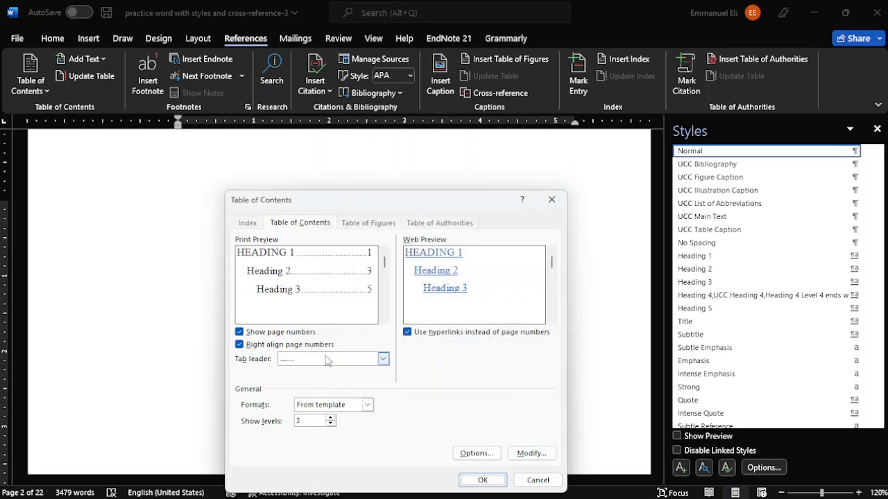
Insert the table of contents with no tab leader and without hyperlinks instead of page numbers
left_click(383, 359)
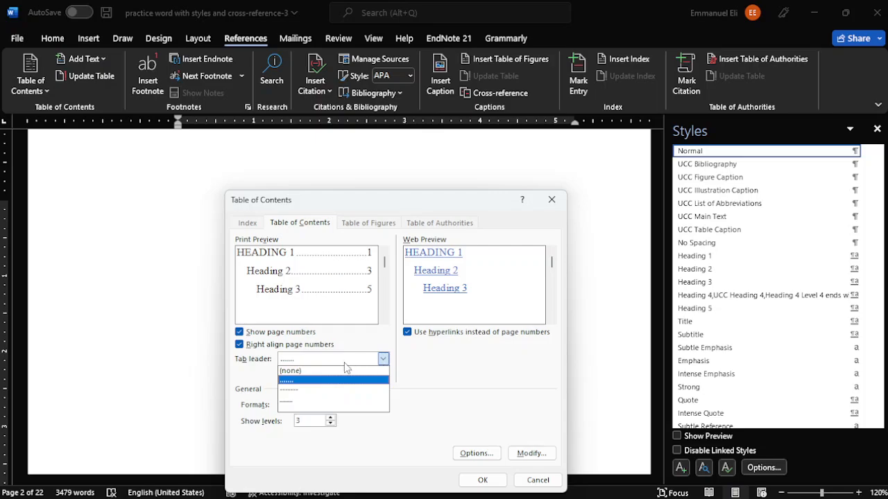
left_click(308, 377)
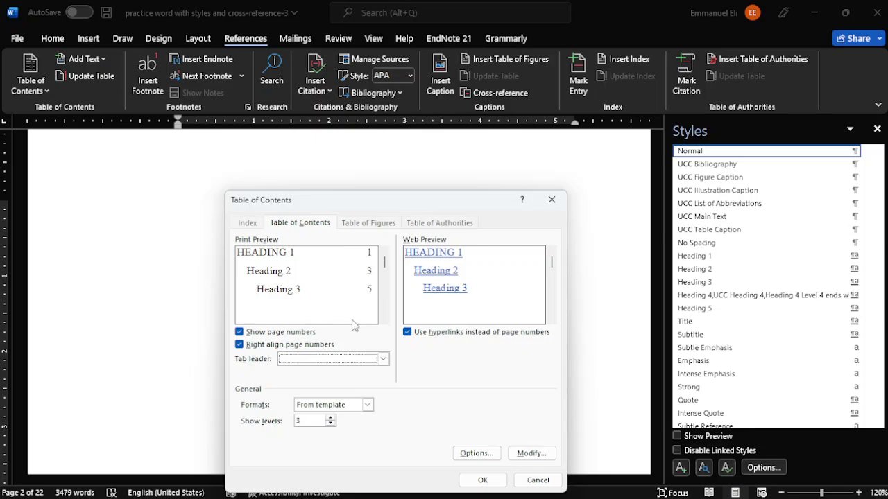
left_click(408, 333)
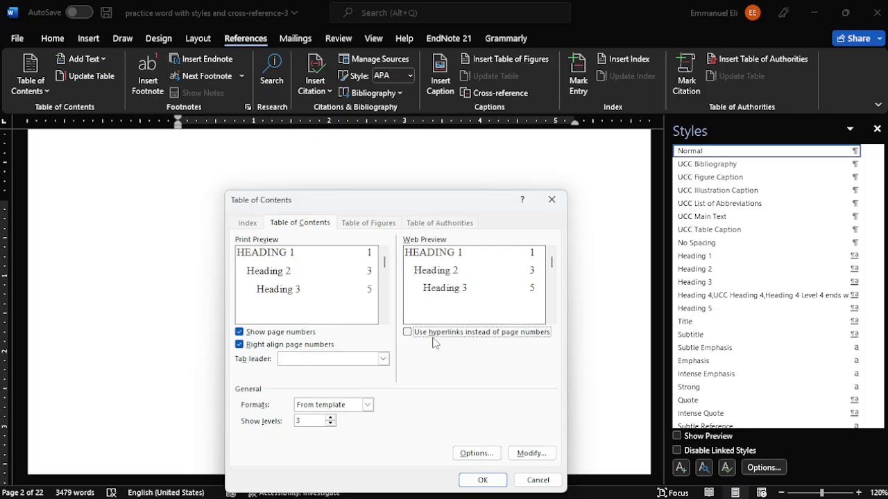
left_click(483, 481)
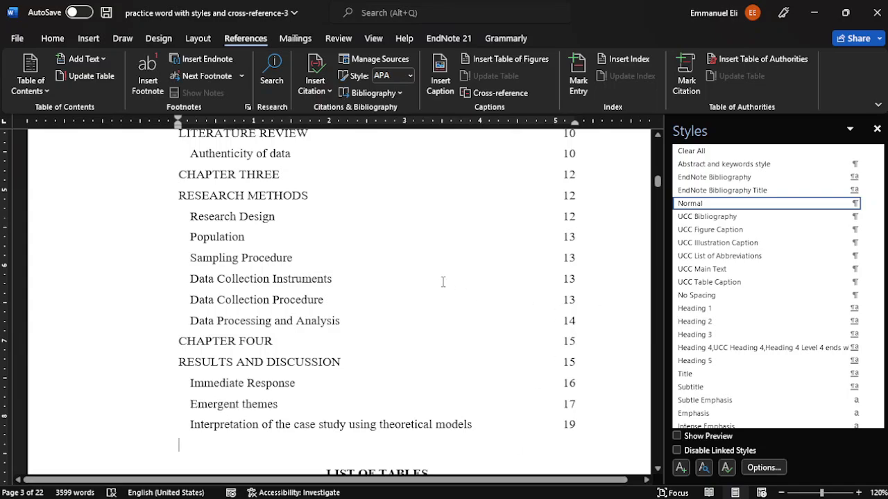
Remove the page gap and blank line between the "TABLE TO CONTENTS" heading and the inserted table of contents
scroll(441, 281, "up", 10)
scroll(442, 281, "up", 1)
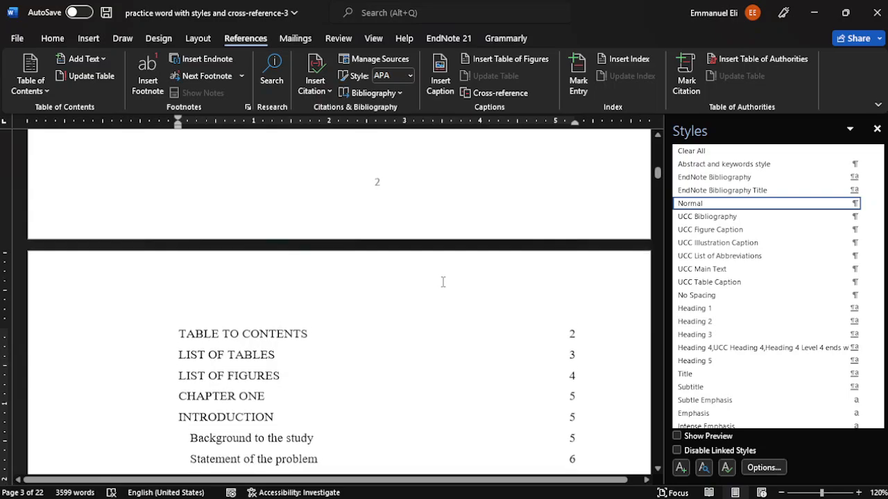
scroll(263, 338, "up", 5)
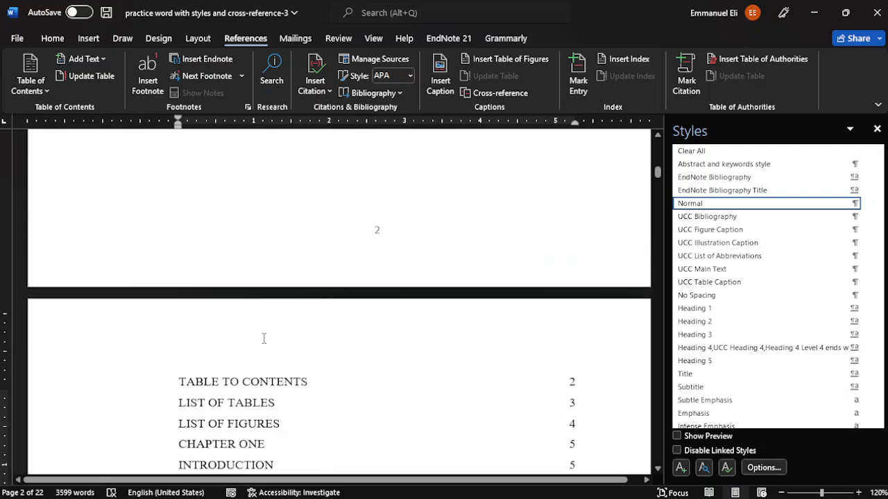
scroll(263, 338, "up", 5)
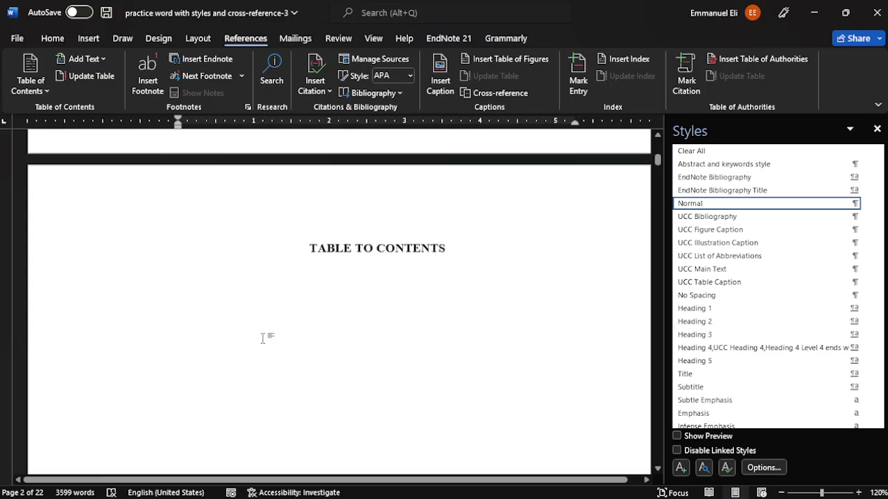
scroll(264, 338, "down", 3)
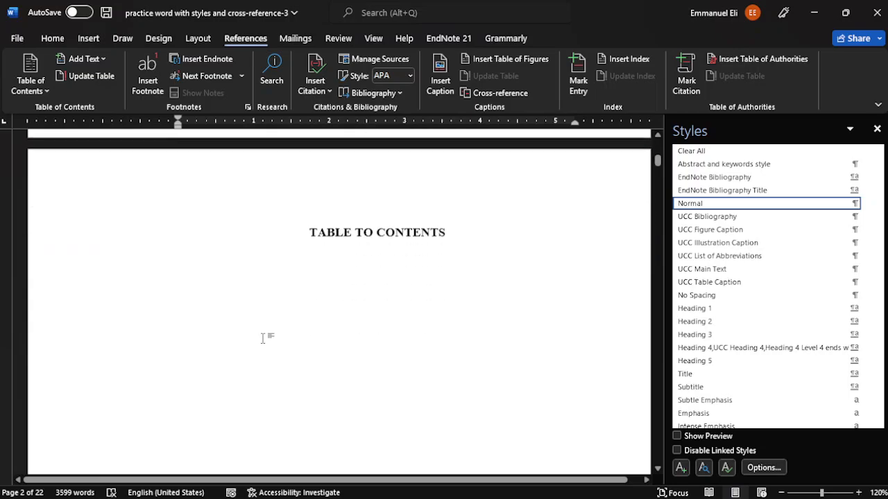
left_click(292, 288)
key("Delete")
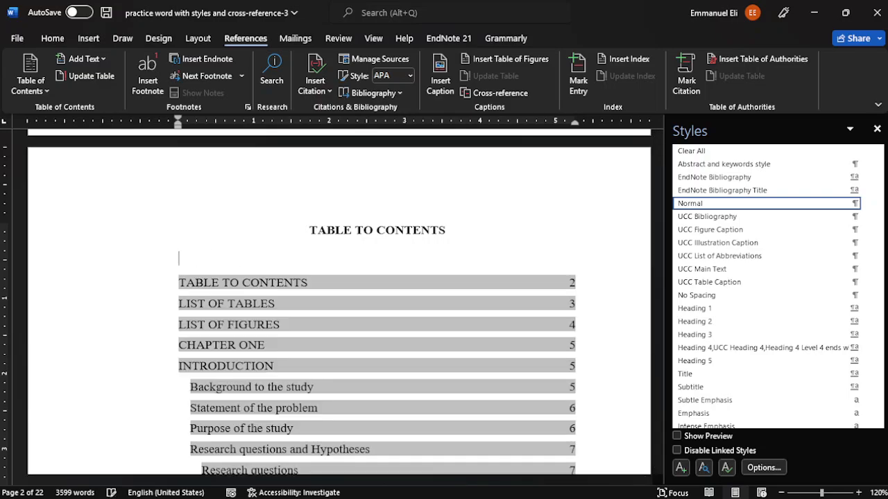
key("BackSpace")
Review the inserted table of contents and check the pages and page numbers around the start of CHAPTER ONE
scroll(293, 288, "down", 1)
scroll(377, 303, "down", 3)
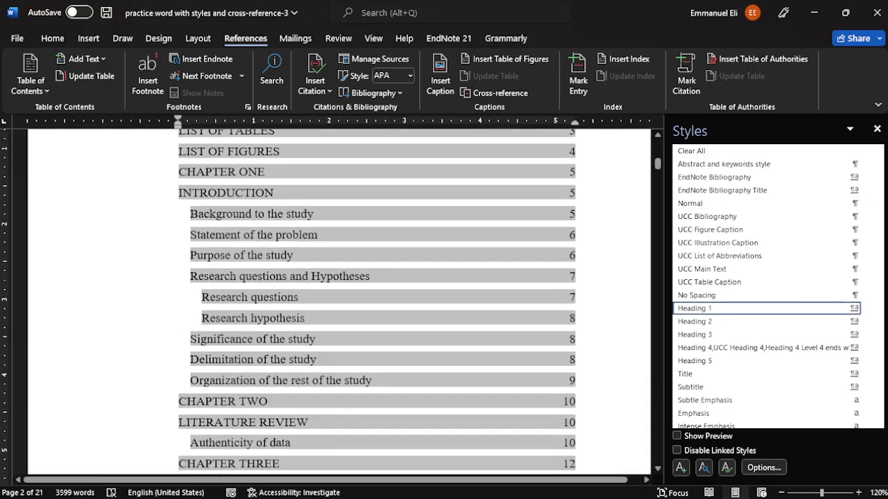
scroll(377, 303, "up", 4)
scroll(377, 303, "down", 2)
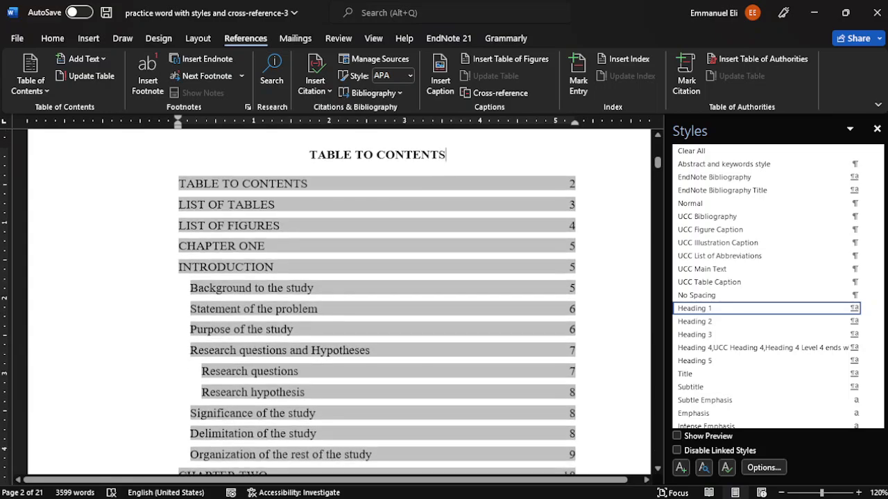
scroll(377, 303, "down", 3)
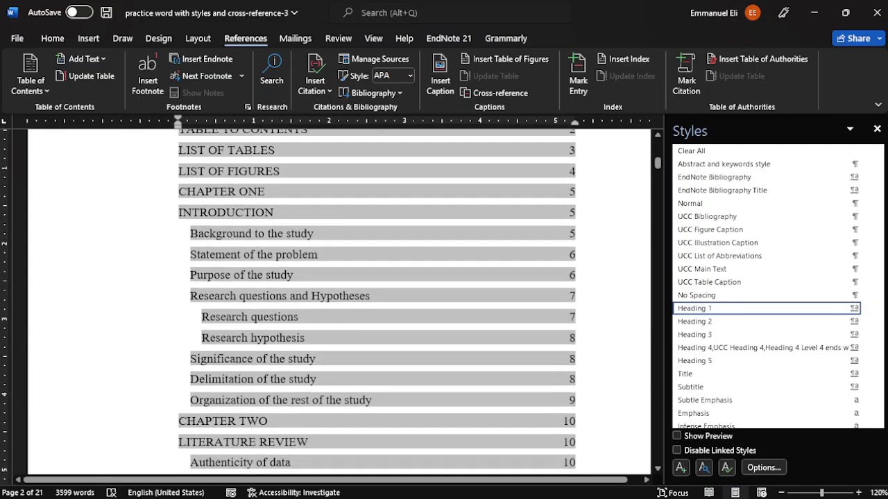
scroll(376, 303, "up", 2)
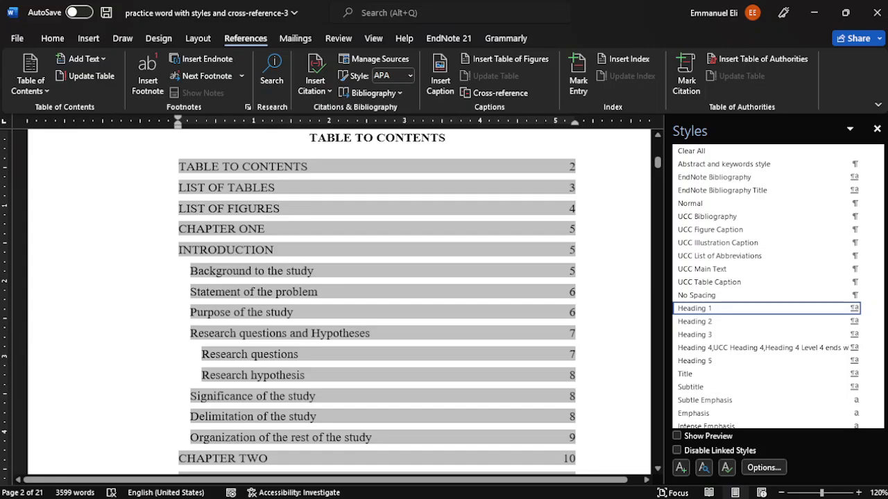
scroll(376, 303, "down", 12)
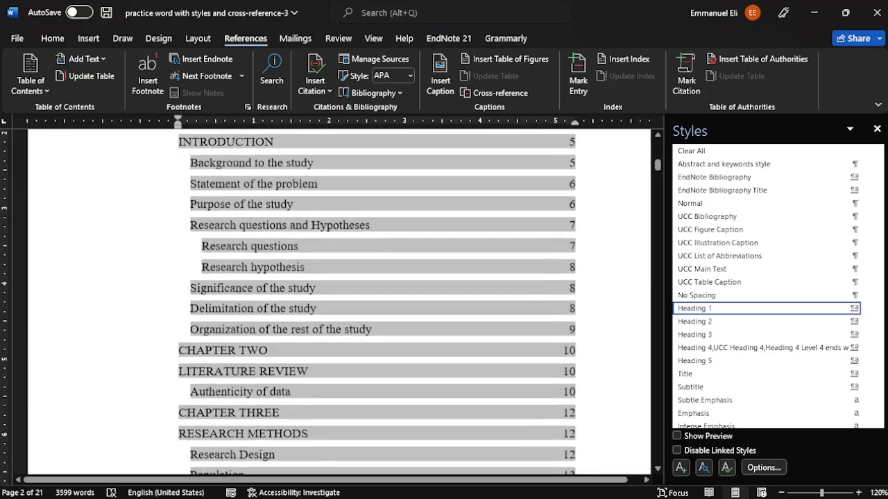
scroll(377, 303, "down", 9)
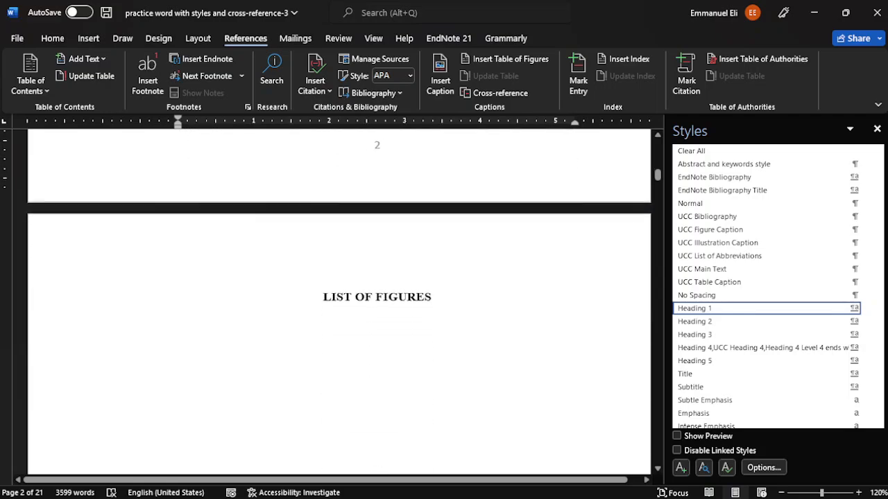
scroll(377, 303, "down", 5)
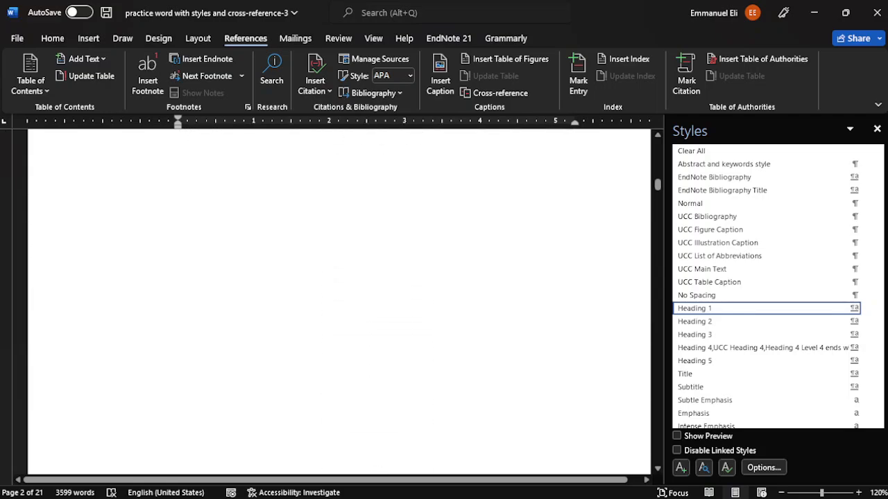
scroll(377, 304, "down", 3)
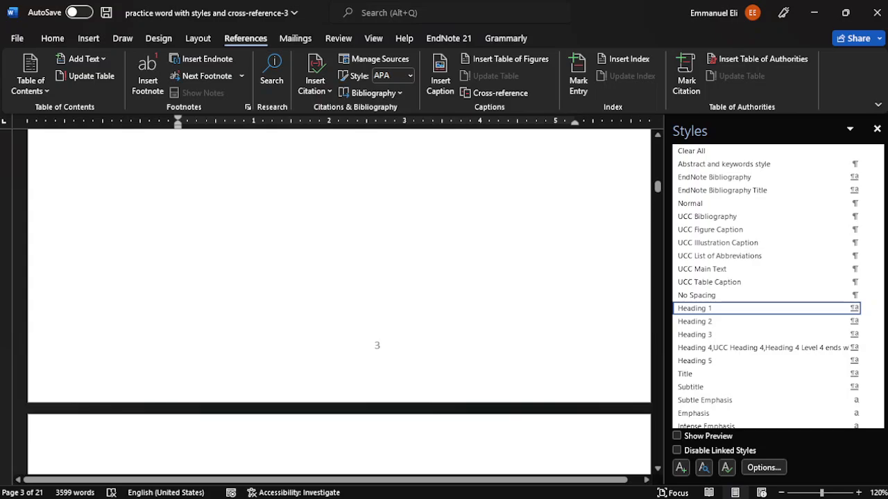
scroll(376, 303, "down", 4)
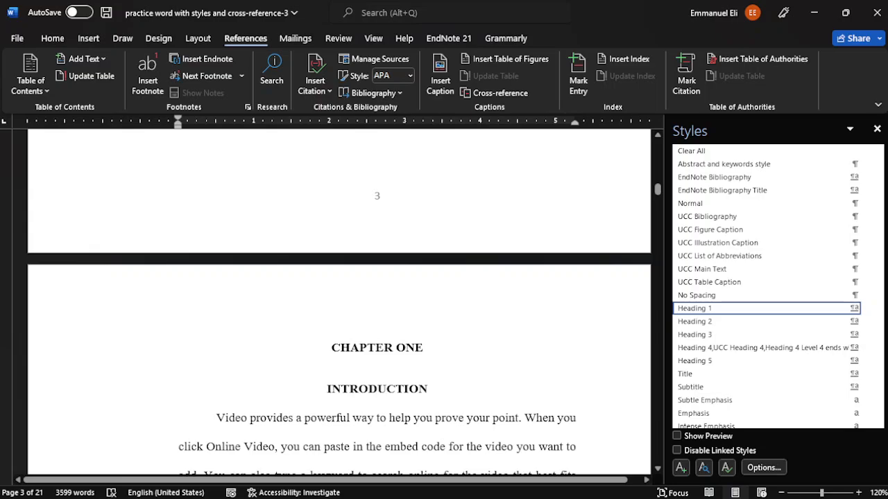
scroll(339, 303, "down", 10)
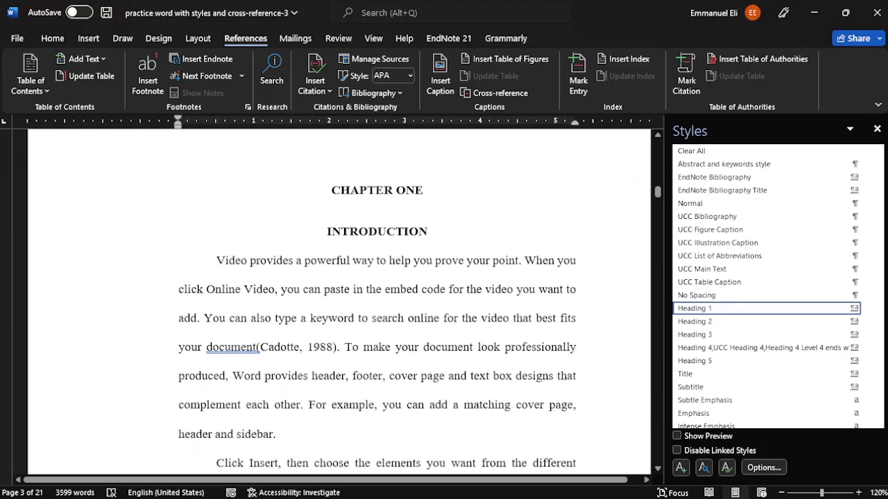
scroll(339, 303, "down", 12)
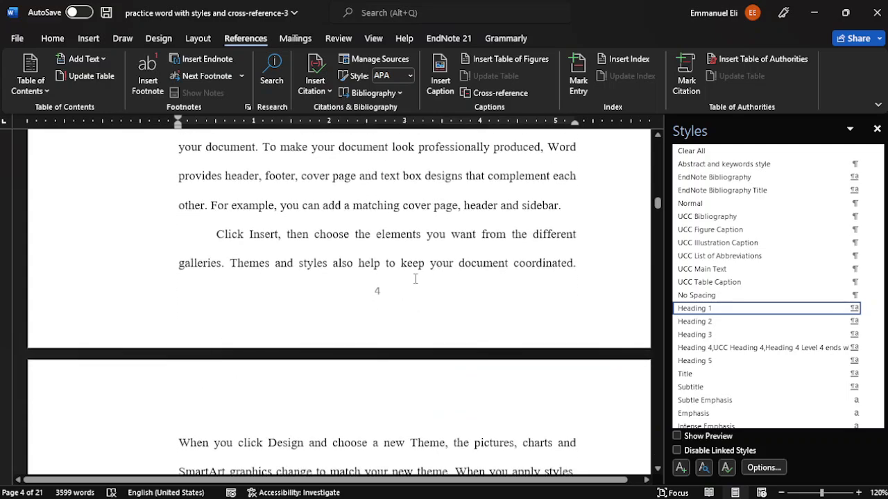
scroll(372, 284, "up", 12)
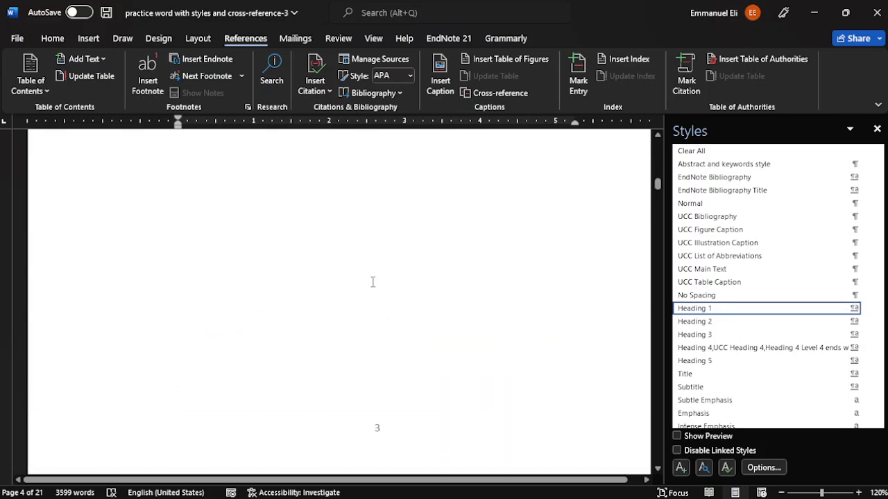
scroll(485, 303, "down", 3)
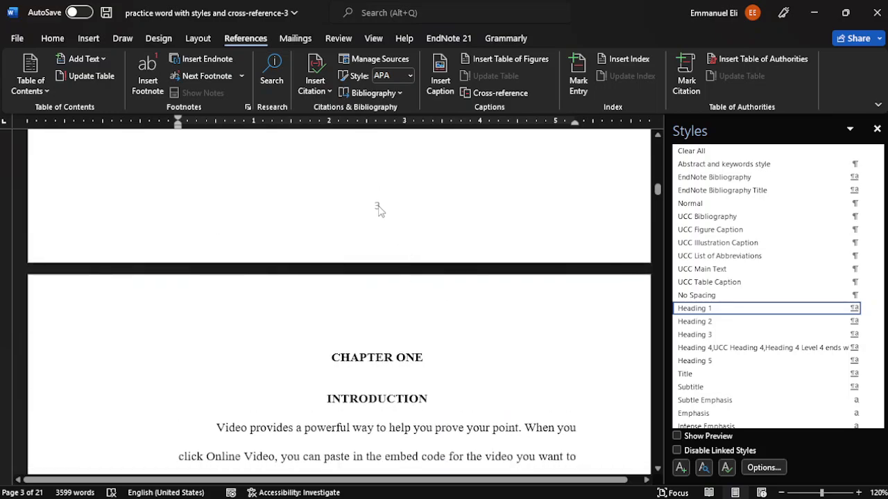
double_click(376, 208)
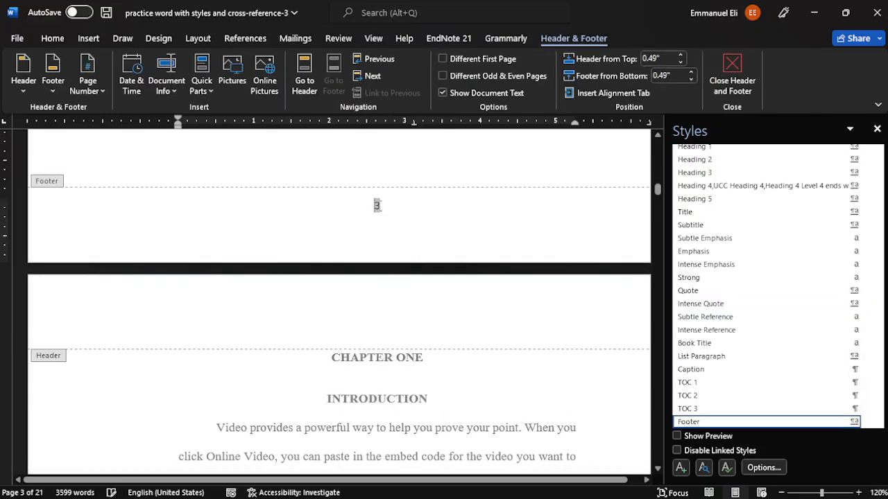
left_click(103, 94)
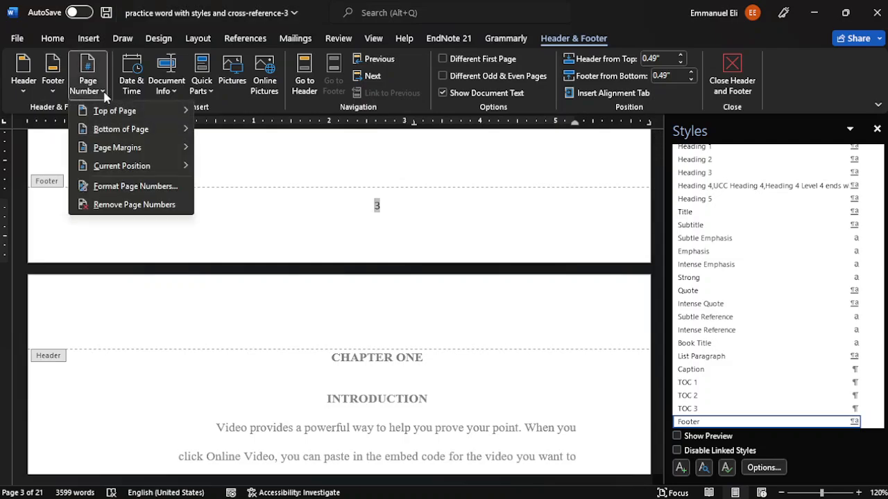
left_click(198, 38)
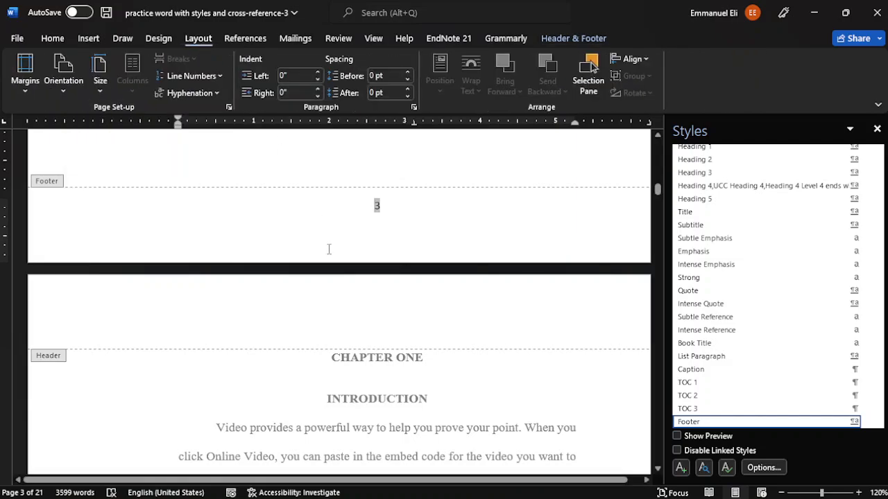
double_click(303, 147)
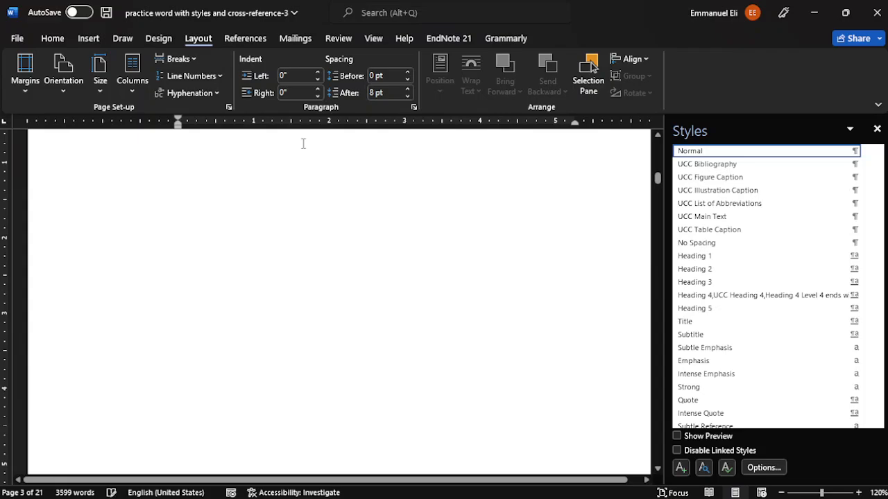
Insert a Next Page section break at the end of the LIST OF FIGURES page, just before CHAPTER ONE
scroll(303, 144, "down", 10)
scroll(302, 144, "down", 8)
scroll(301, 143, "up", 5)
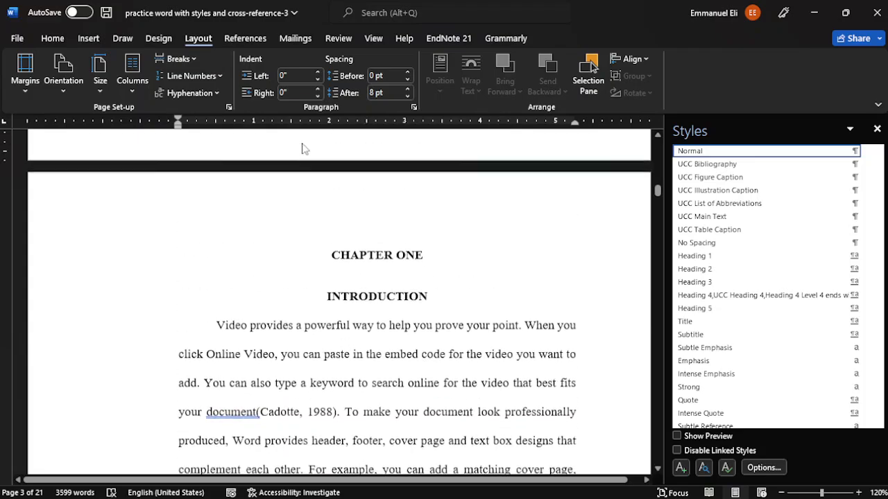
scroll(302, 143, "up", 4)
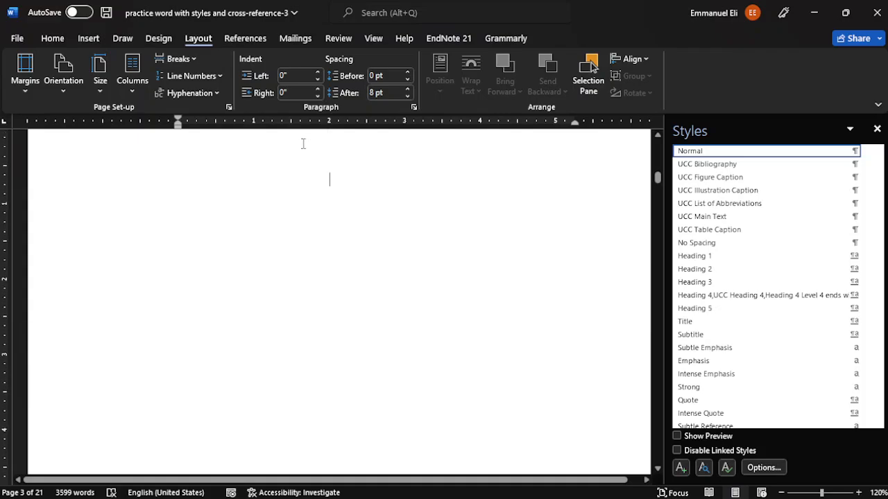
scroll(302, 143, "up", 1)
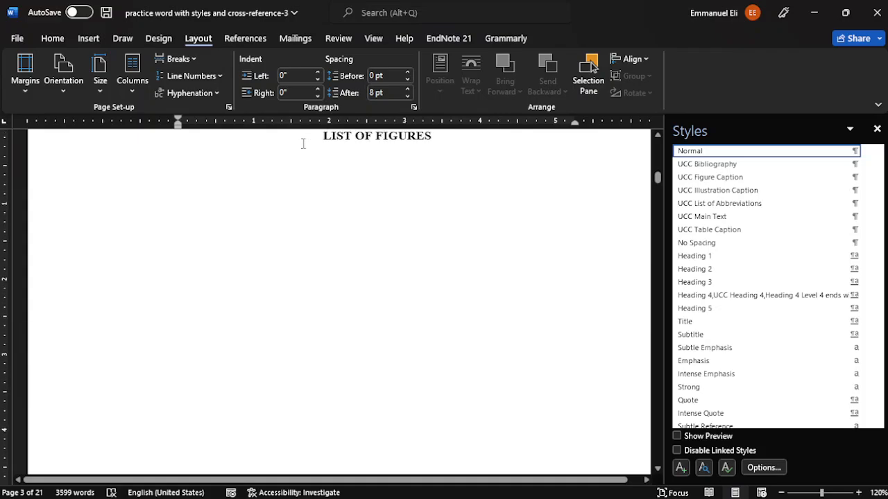
left_click(192, 60)
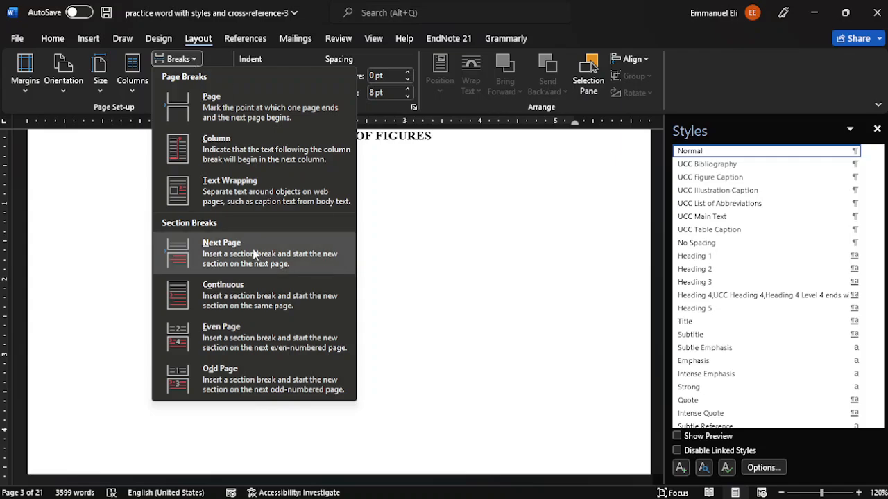
left_click(242, 253)
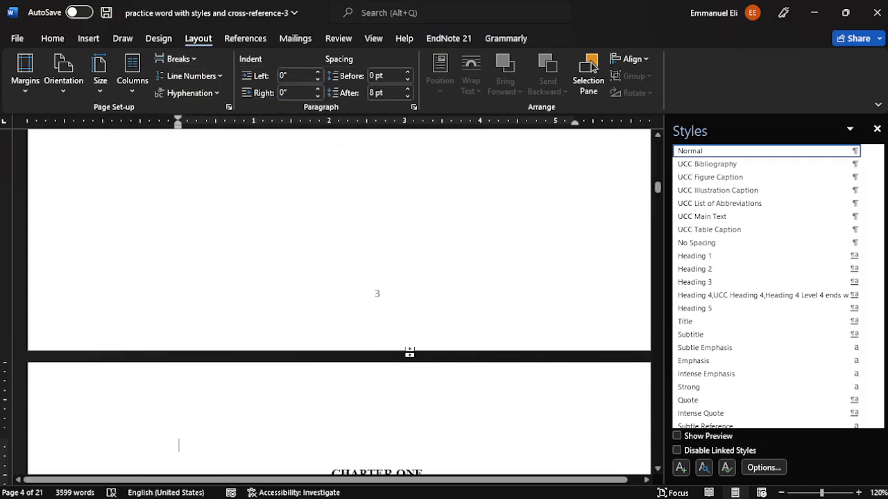
Check the page layout and footer page numbers on both sides of the new section break before CHAPTER ONE
scroll(407, 353, "up", 3)
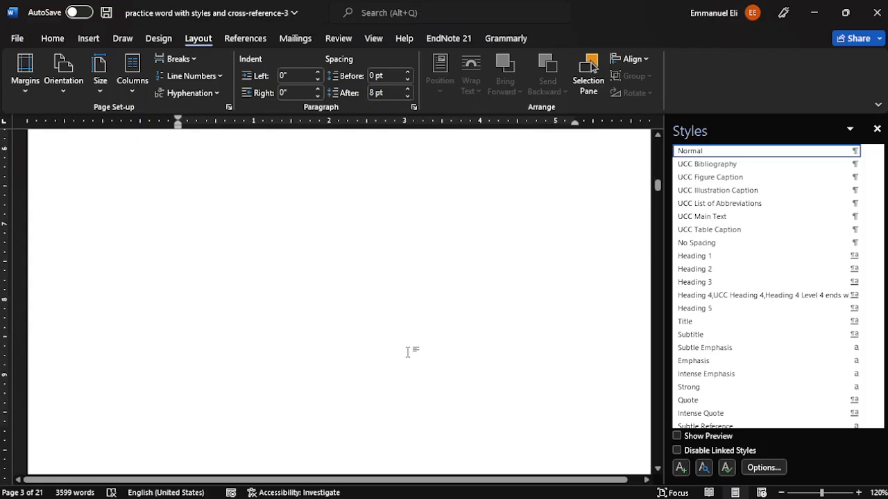
scroll(409, 352, "down", 3)
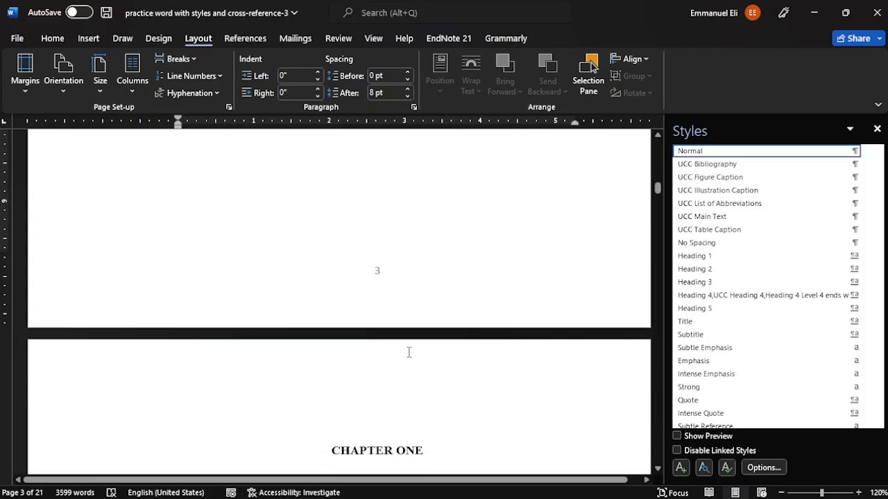
scroll(408, 352, "down", 1)
scroll(409, 353, "down", 2)
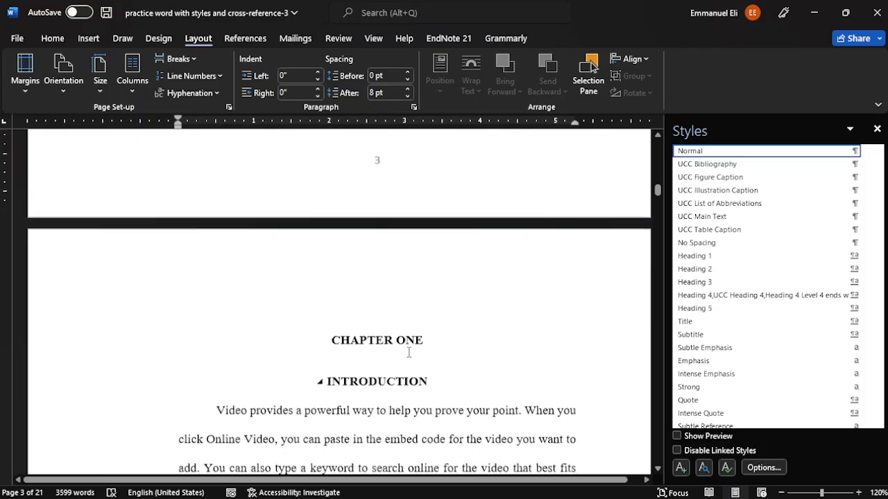
scroll(409, 352, "up", 1)
scroll(409, 352, "down", 16)
scroll(409, 358, "up", 13)
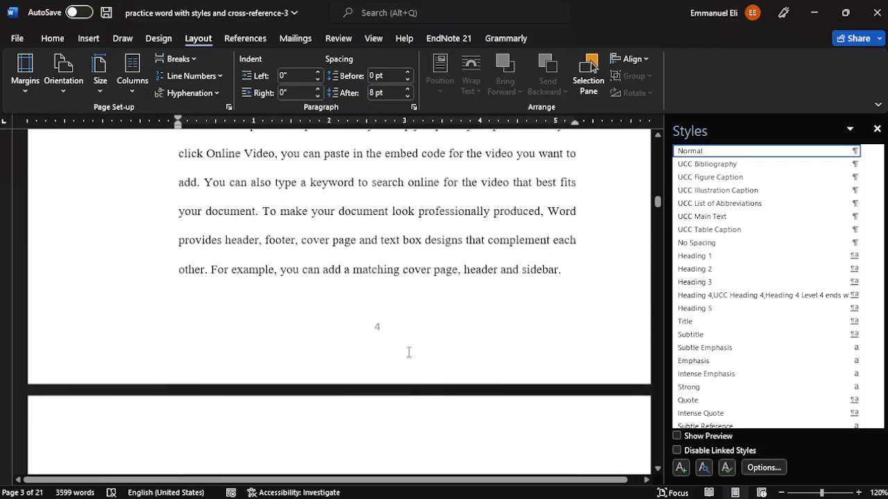
scroll(409, 353, "up", 3)
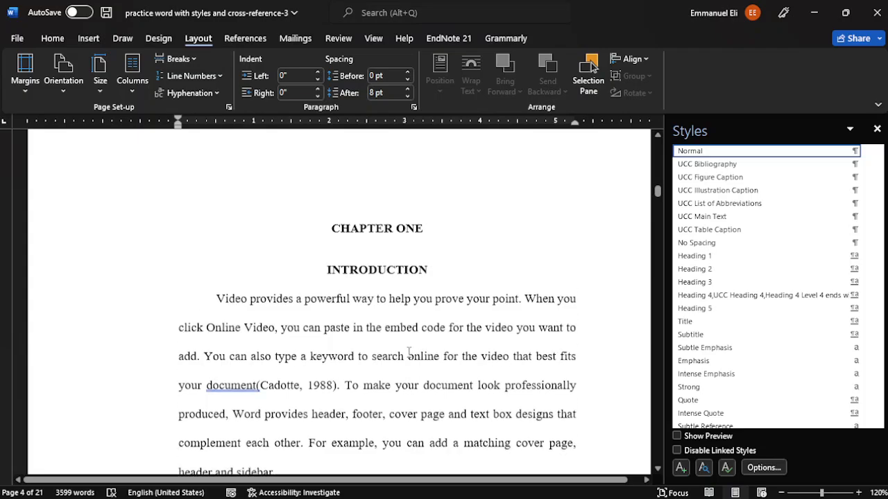
scroll(402, 225, "up", 3)
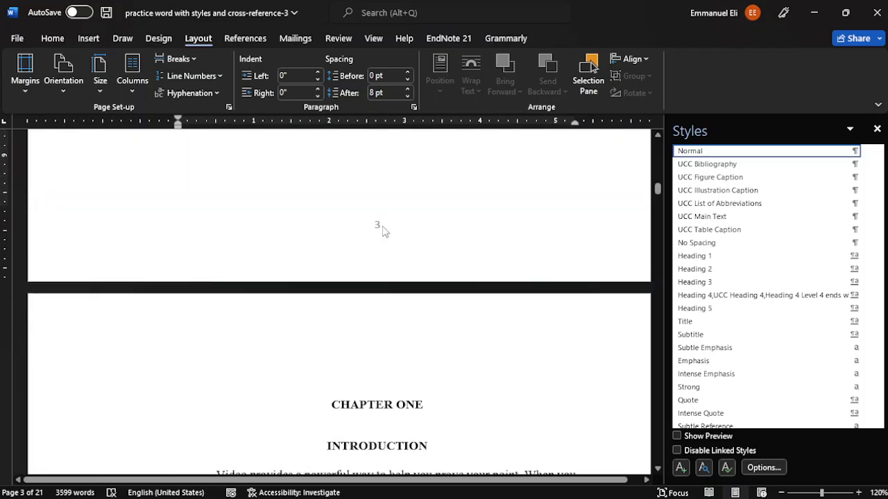
Set the page number format of the Section 1 footer to lowercase Roman numerals (i, ii, iii), continuing from the previous section
double_click(378, 229)
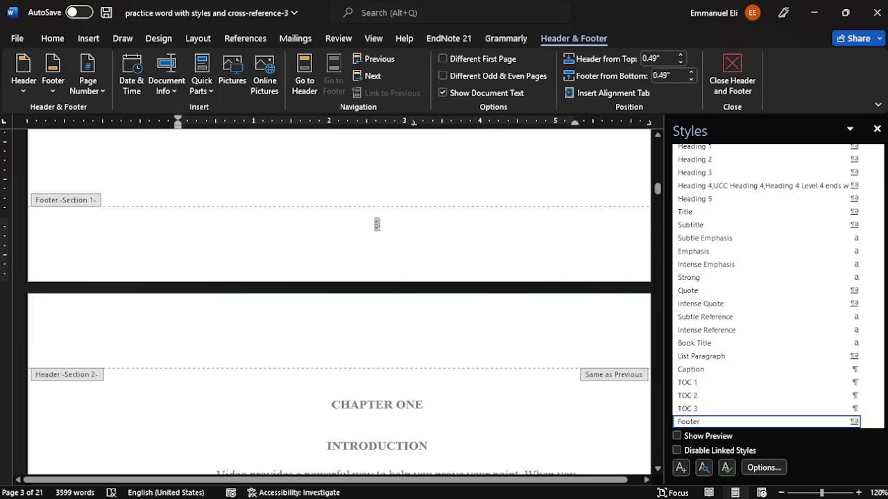
left_click(87, 87)
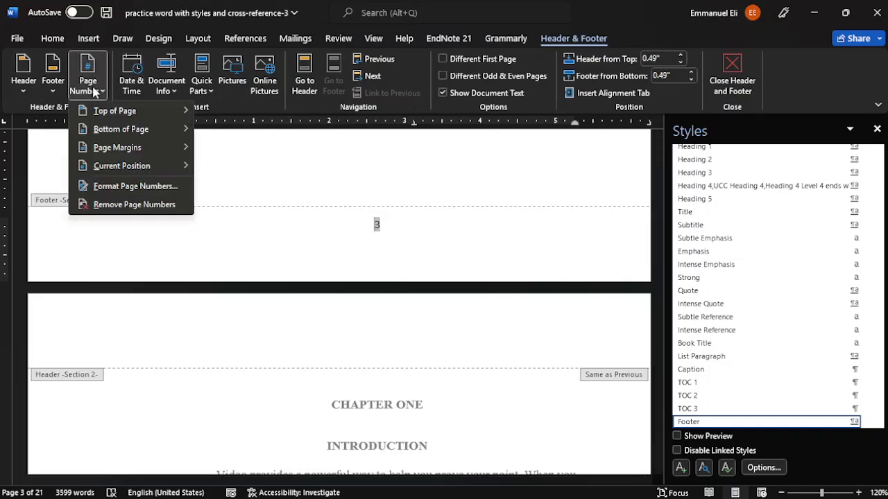
left_click(112, 187)
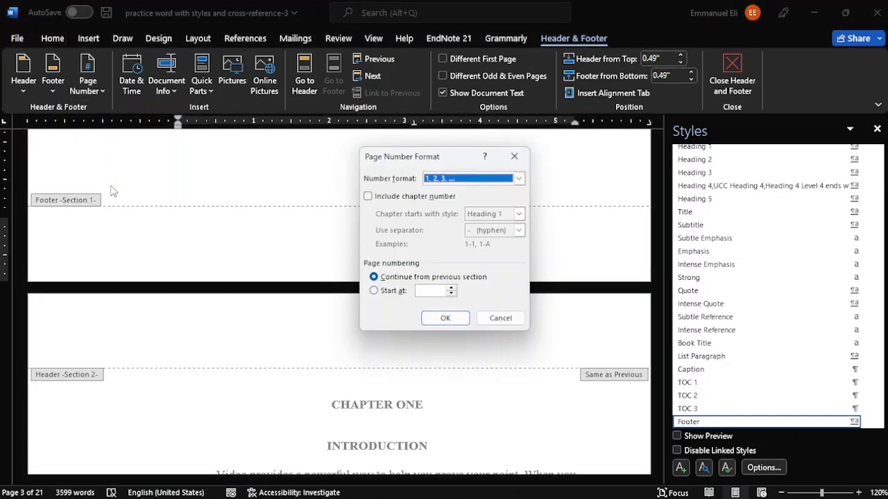
left_click(519, 178)
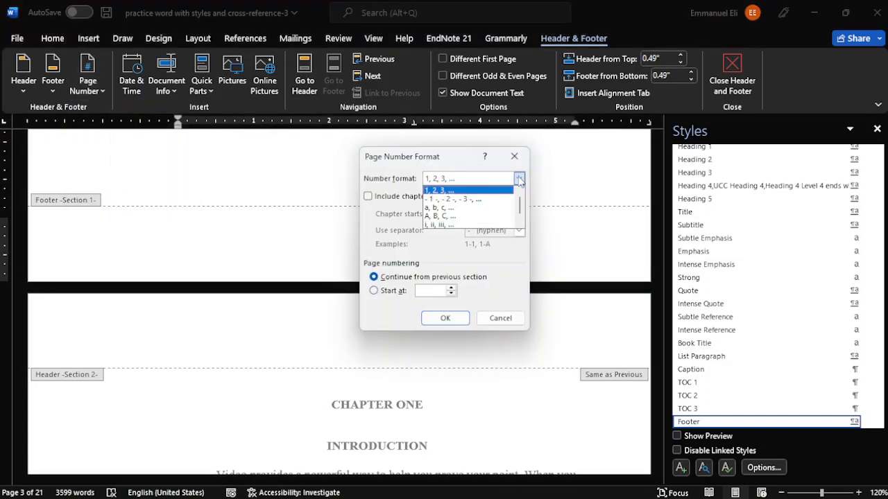
left_click(446, 225)
left_click(518, 180)
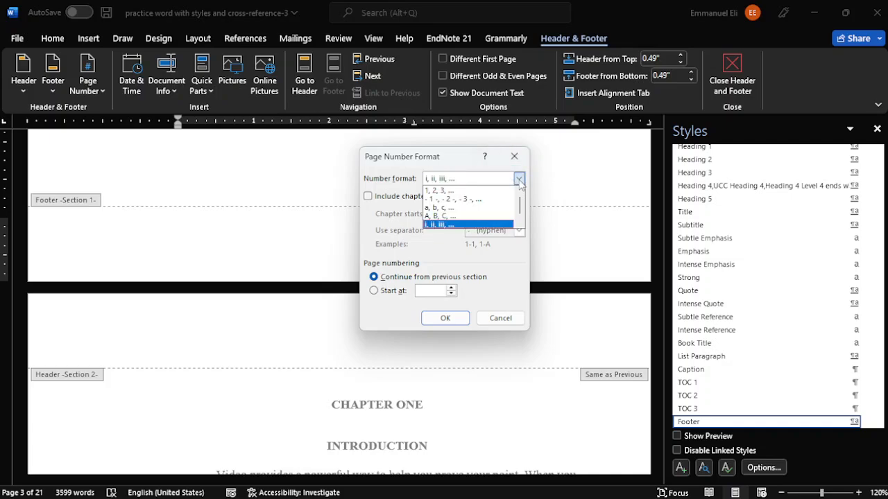
scroll(456, 225, "down", 1)
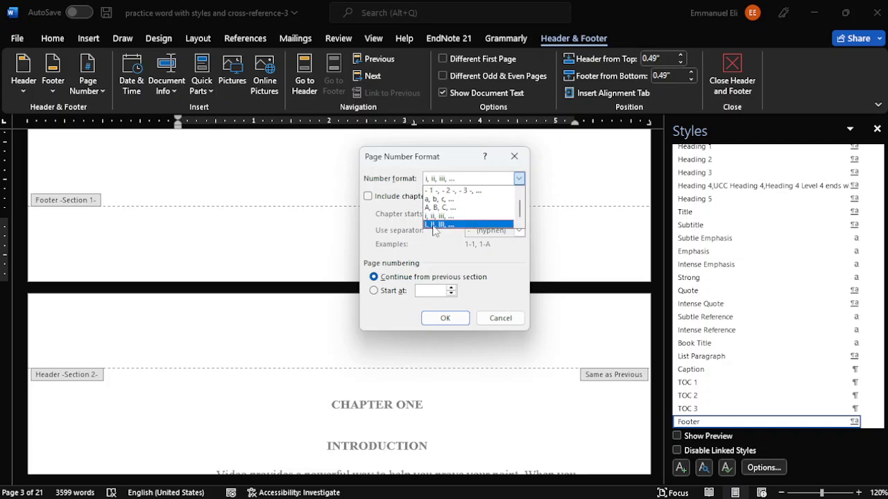
left_click(439, 225)
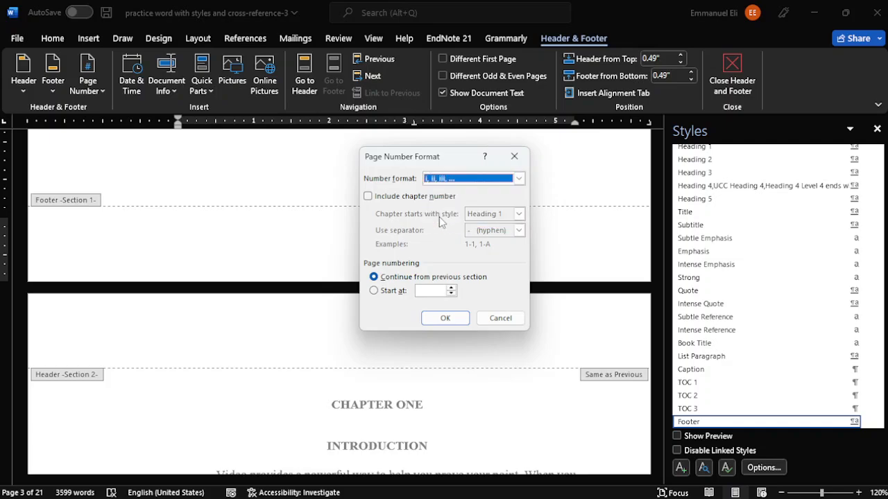
left_click(445, 319)
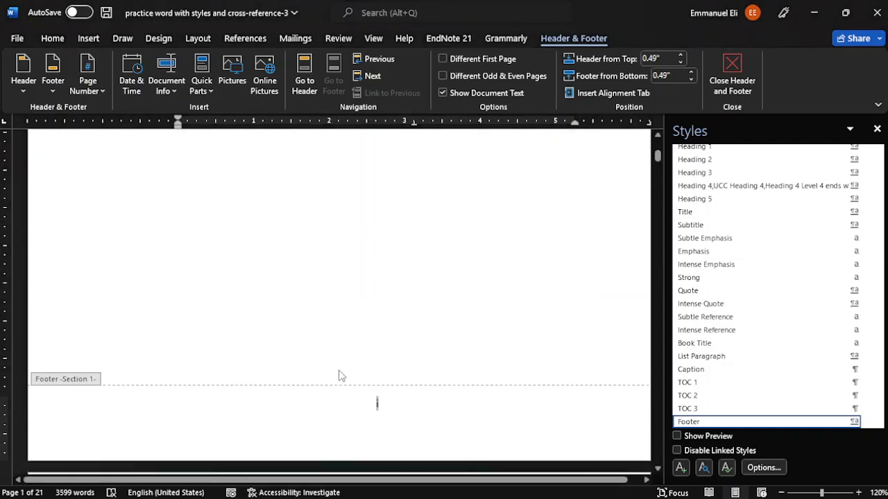
Review the footer page numbers from the title page through the preliminary pages to the first page of CHAPTER ONE
scroll(343, 367, "down", 5)
scroll(352, 346, "down", 10)
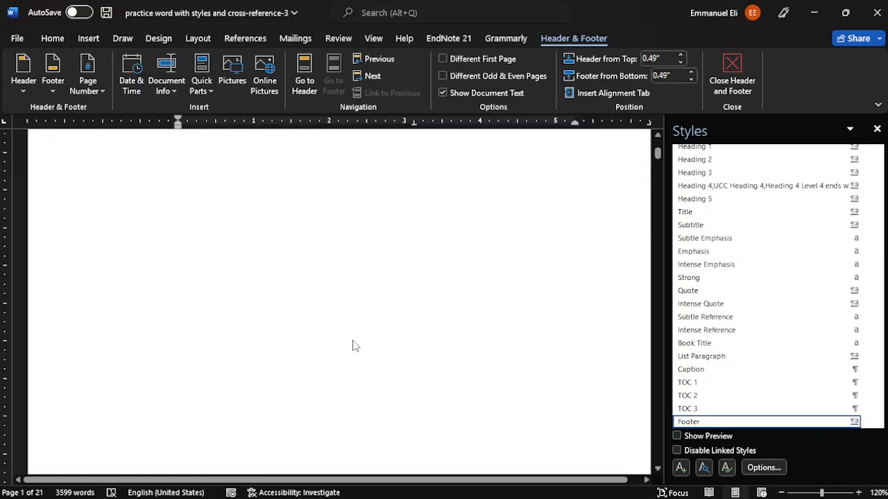
scroll(356, 319, "up", 2)
scroll(356, 319, "up", 1)
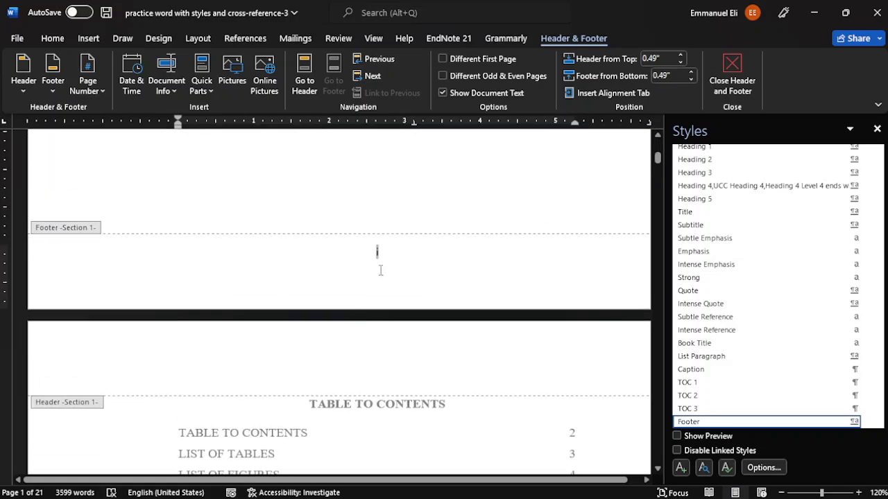
scroll(376, 273, "down", 20)
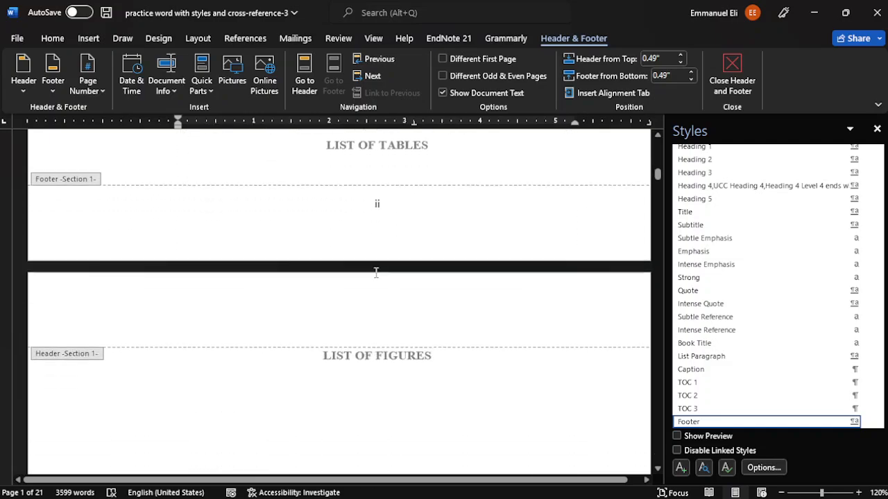
scroll(376, 277, "down", 10)
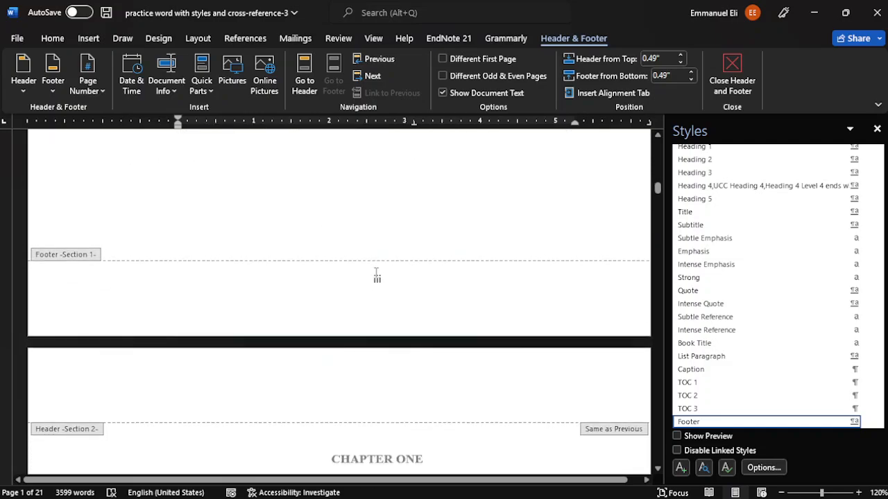
scroll(385, 276, "down", 12)
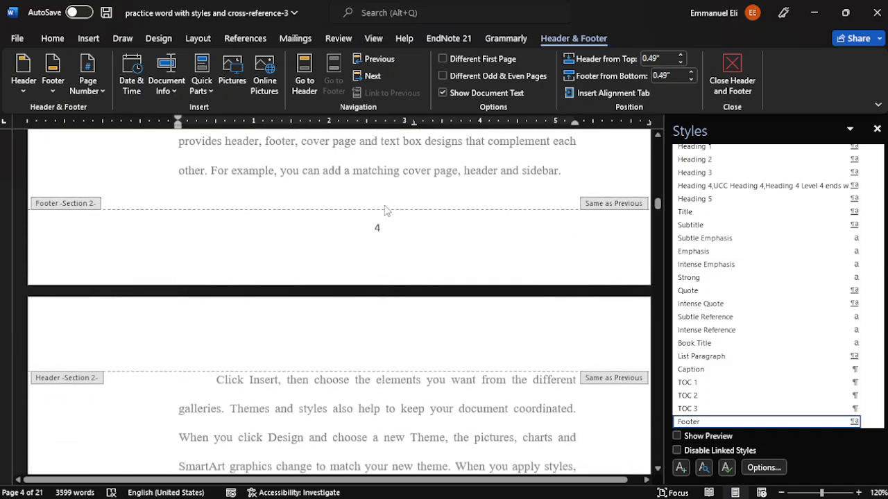
scroll(383, 229, "up", 9)
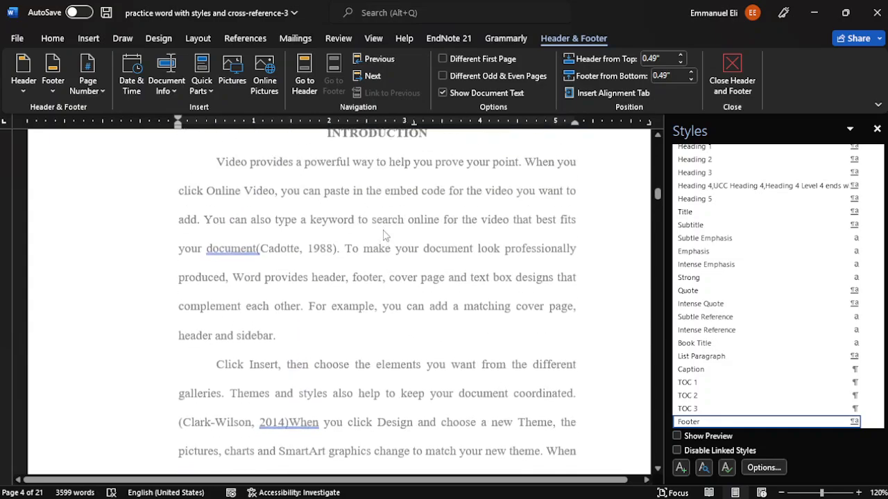
scroll(386, 236, "down", 5)
scroll(385, 236, "down", 5)
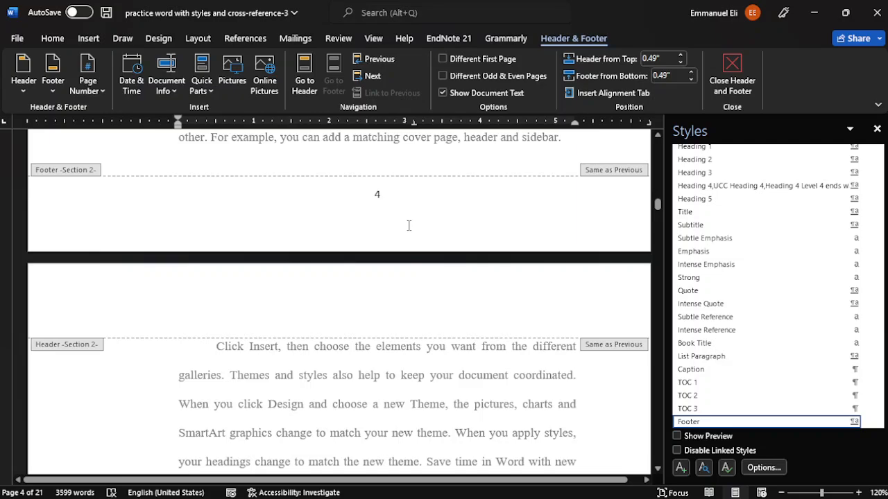
Enable Different First Page for Section 1 so the title page footer carries no page number
scroll(408, 226, "up", 15)
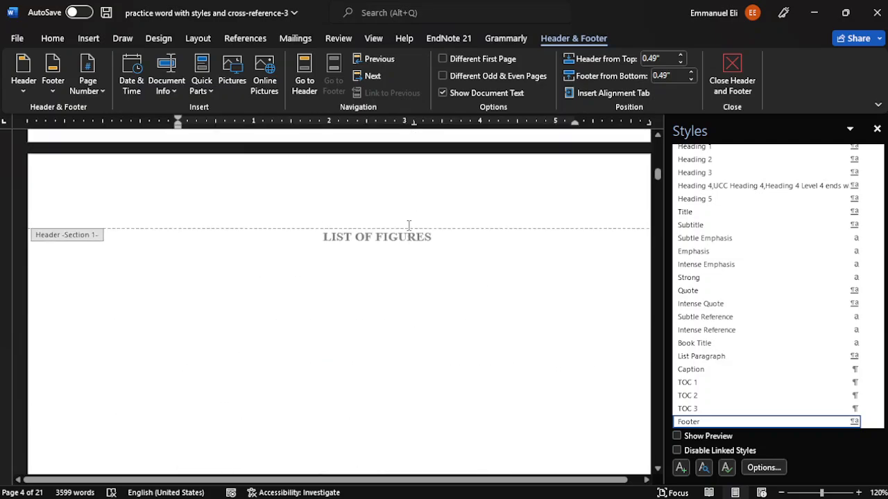
scroll(409, 225, "up", 12)
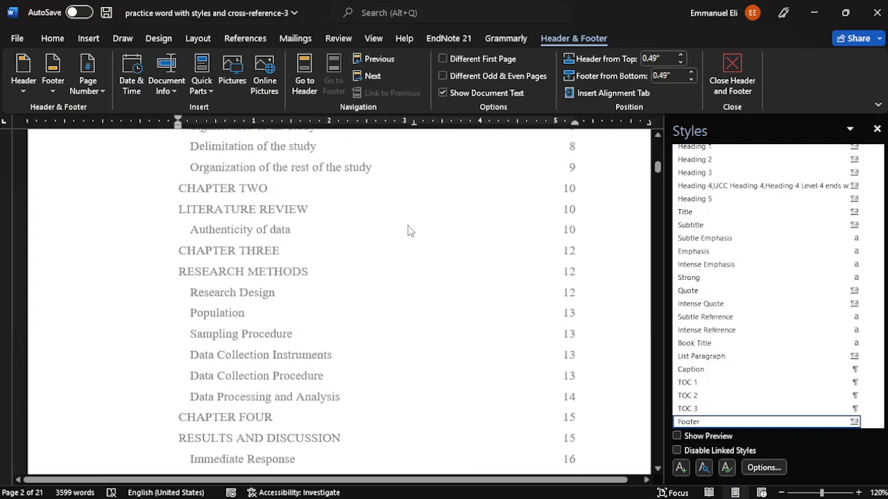
scroll(408, 229, "up", 10)
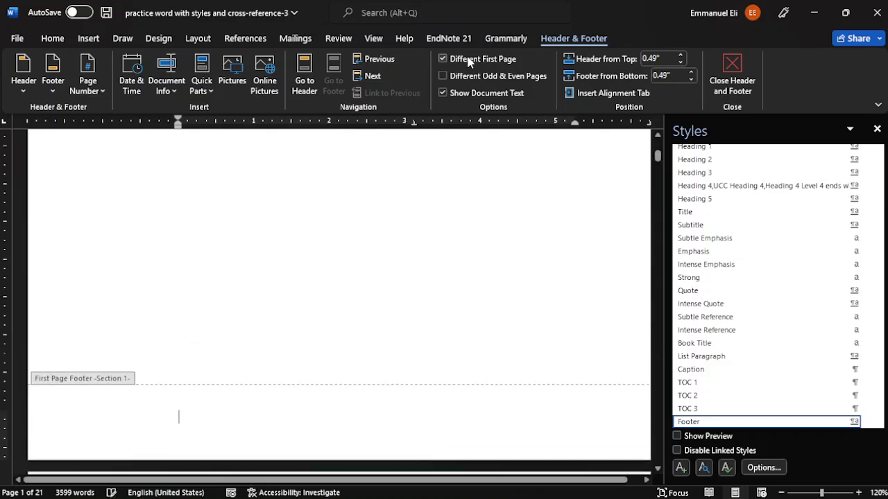
scroll(380, 208, "up", 3)
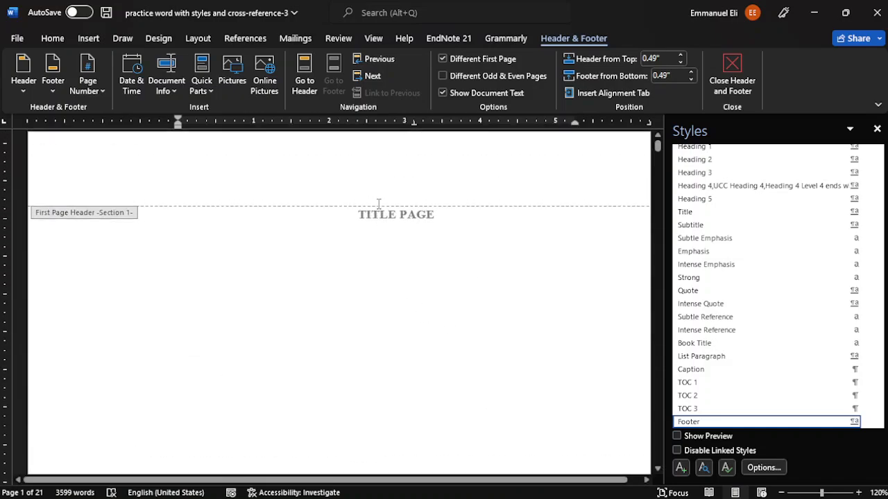
scroll(378, 205, "down", 10)
scroll(378, 205, "up", 2)
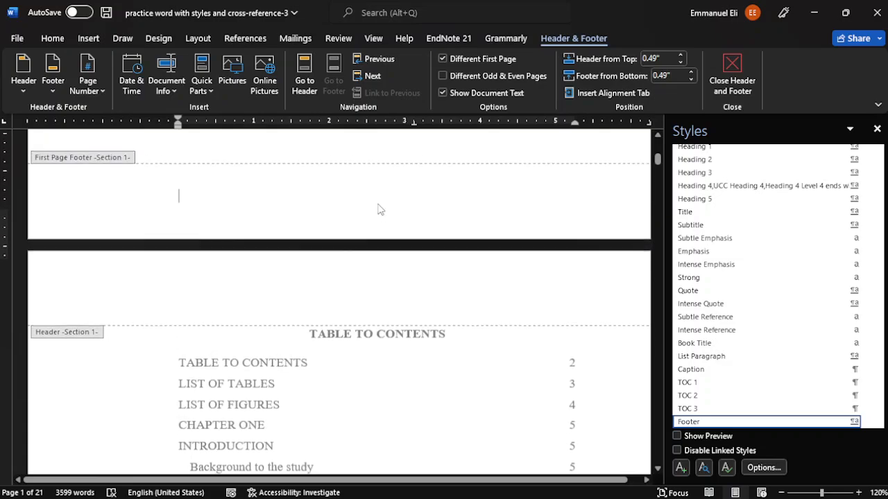
Set the Section 2 footer page numbering, beginning at CHAPTER ONE, to start at 1, and close header and footer editing
scroll(379, 208, "down", 8)
scroll(379, 209, "down", 8)
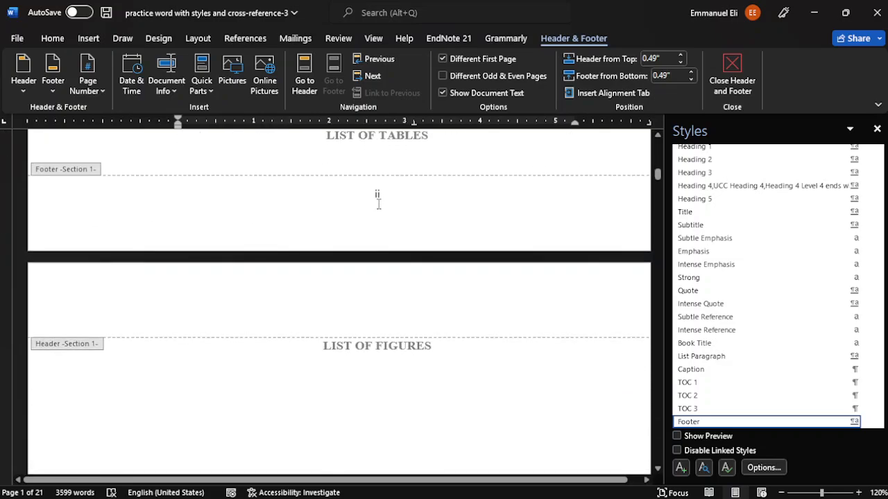
scroll(380, 210, "down", 10)
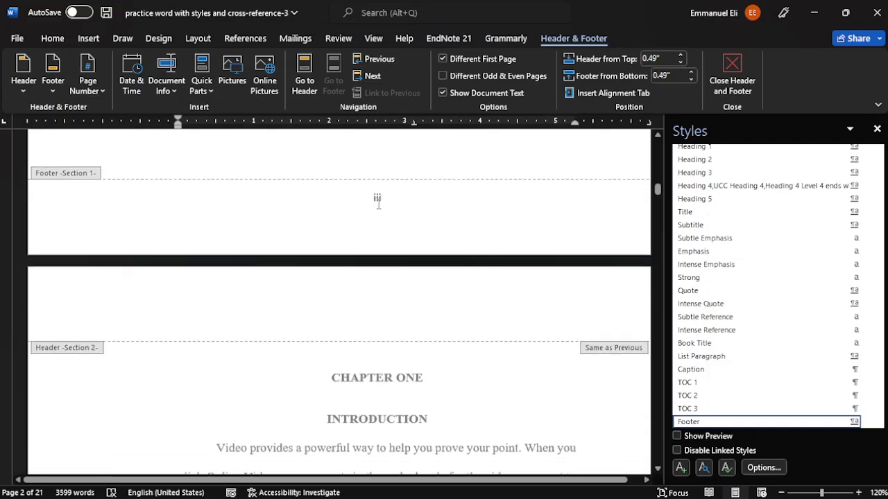
scroll(392, 149, "down", 4)
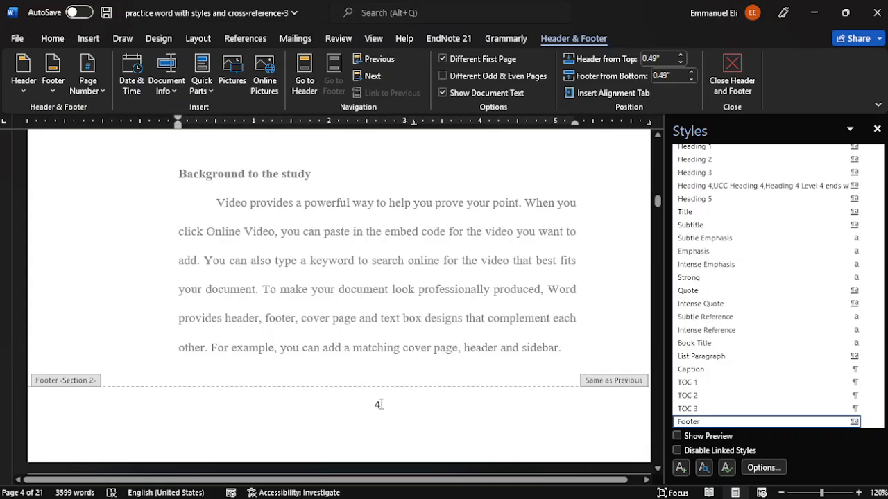
left_click(379, 404)
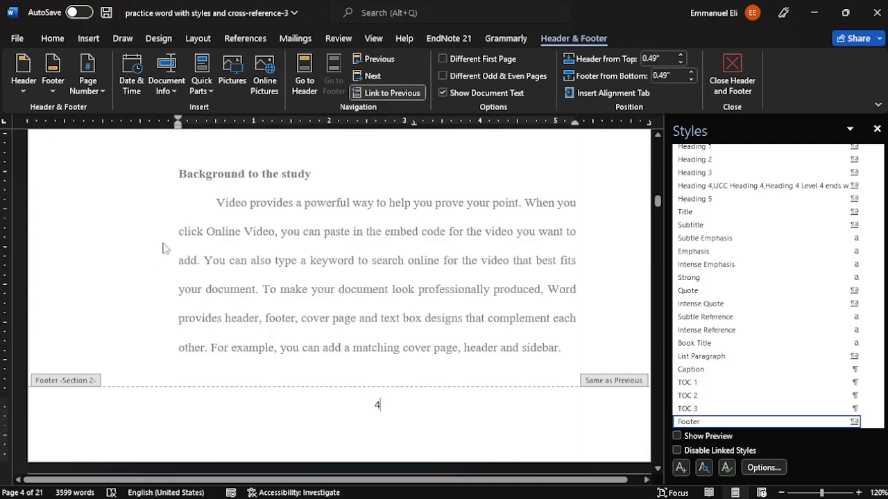
left_click(87, 86)
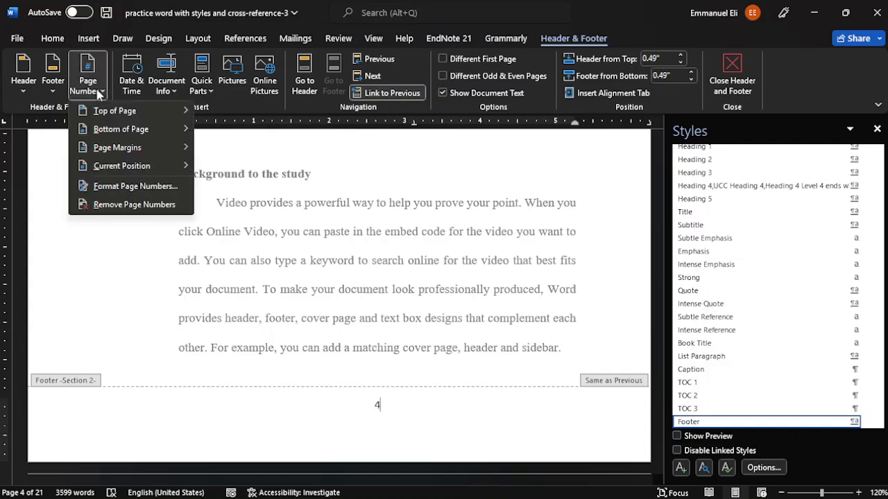
left_click(136, 187)
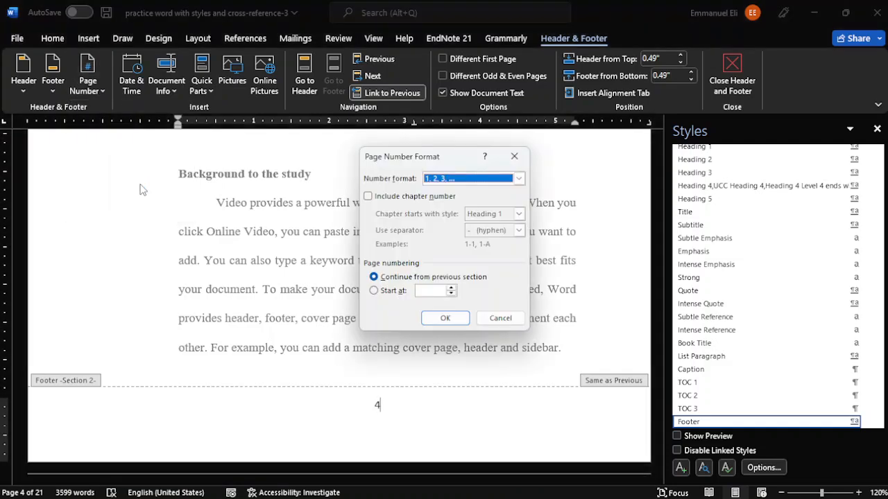
left_click(374, 291)
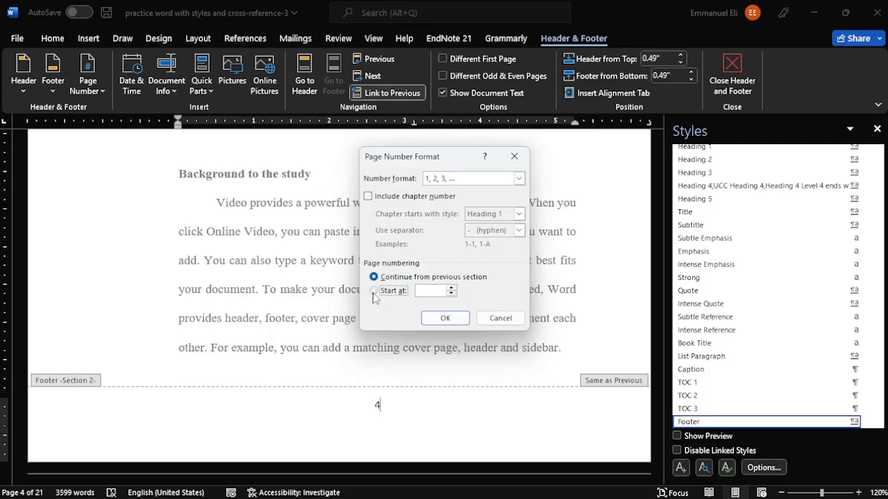
left_click(446, 318)
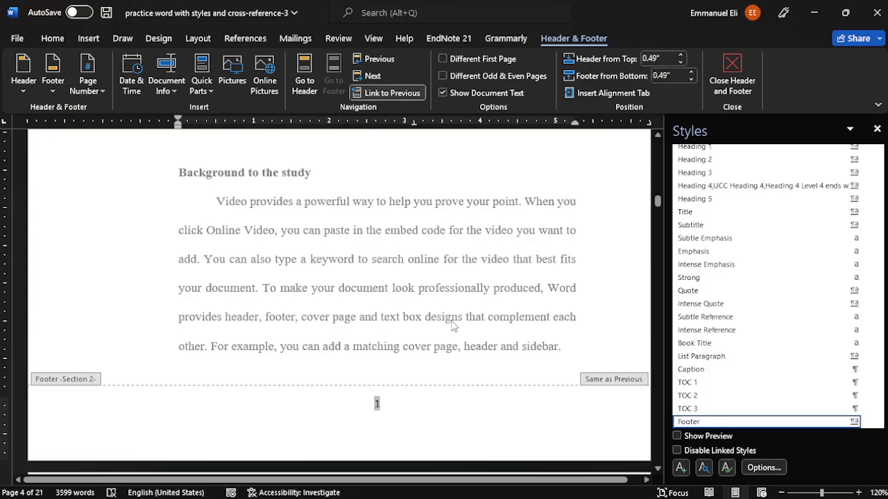
scroll(452, 326, "up", 5)
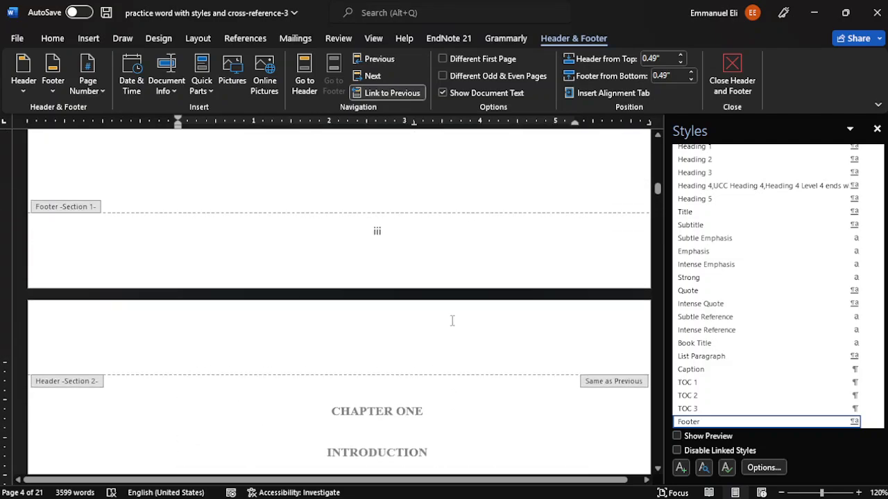
scroll(391, 249, "down", 10)
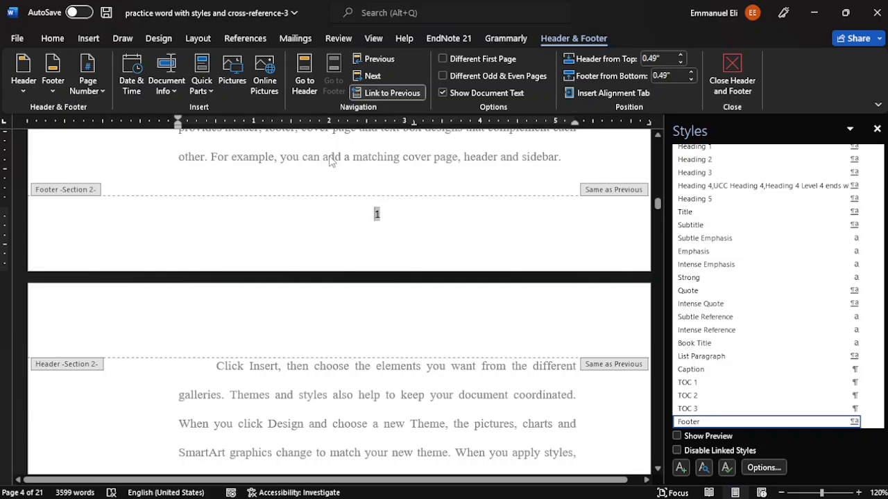
left_click(734, 67)
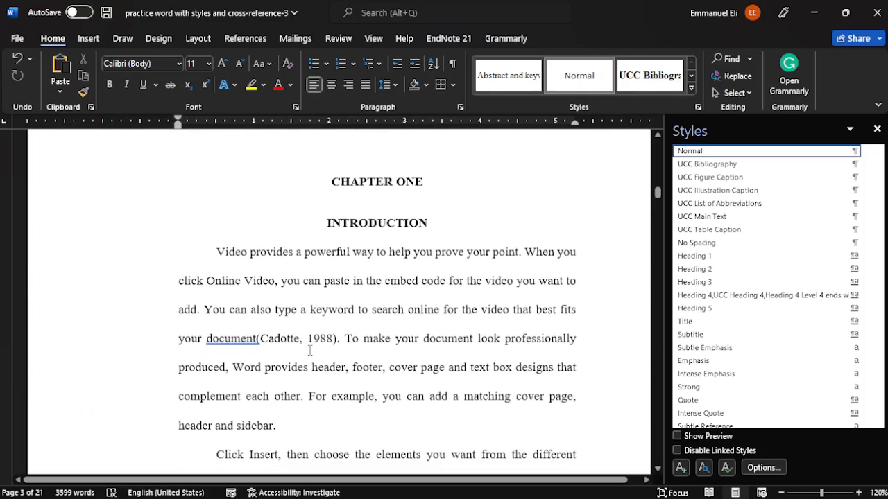
Update the entire table of contents to match the new page numbering
scroll(310, 350, "down", 10)
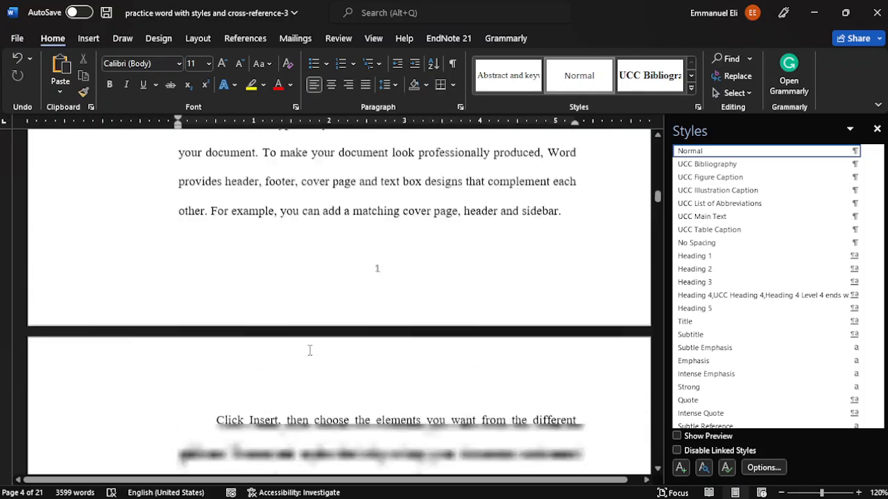
scroll(310, 350, "up", 15)
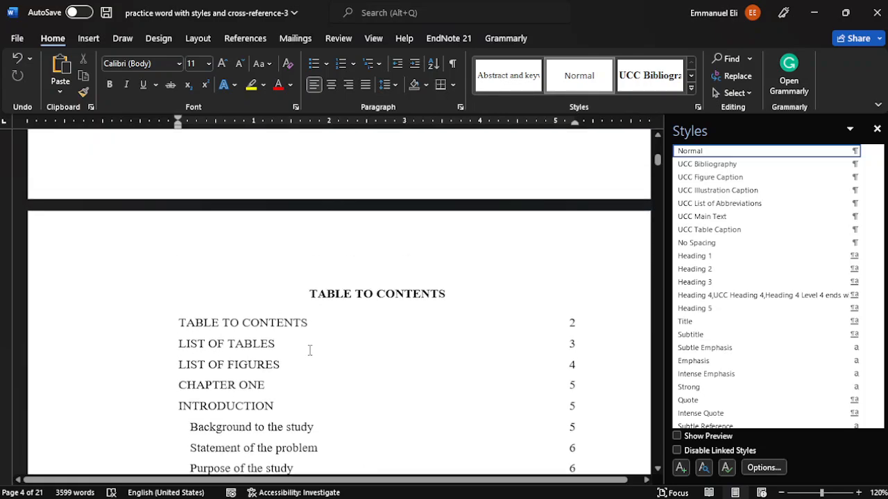
left_click(309, 322)
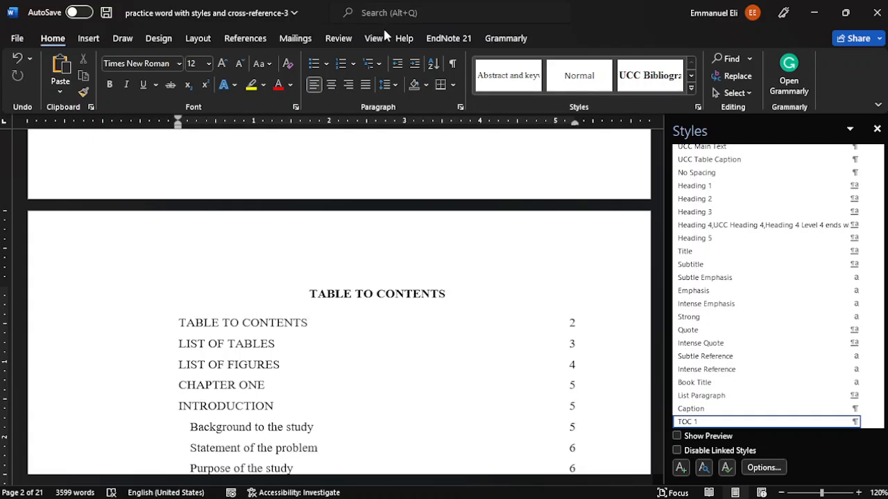
left_click(233, 40)
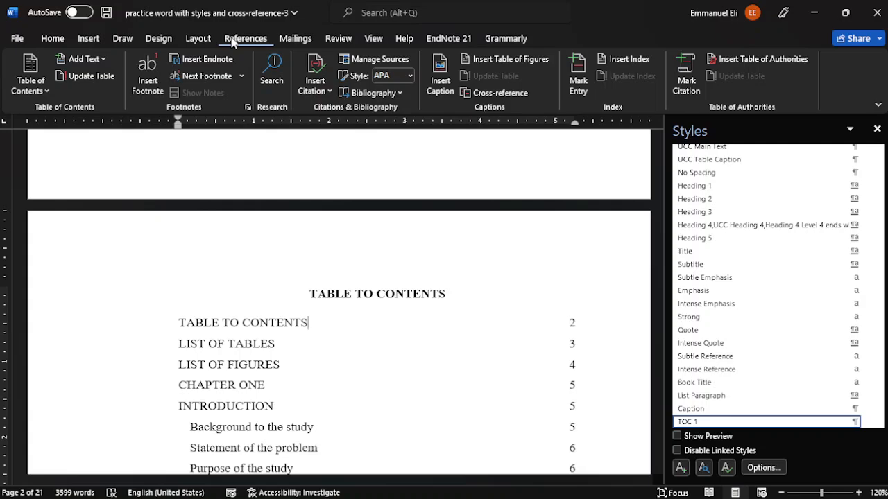
left_click(85, 77)
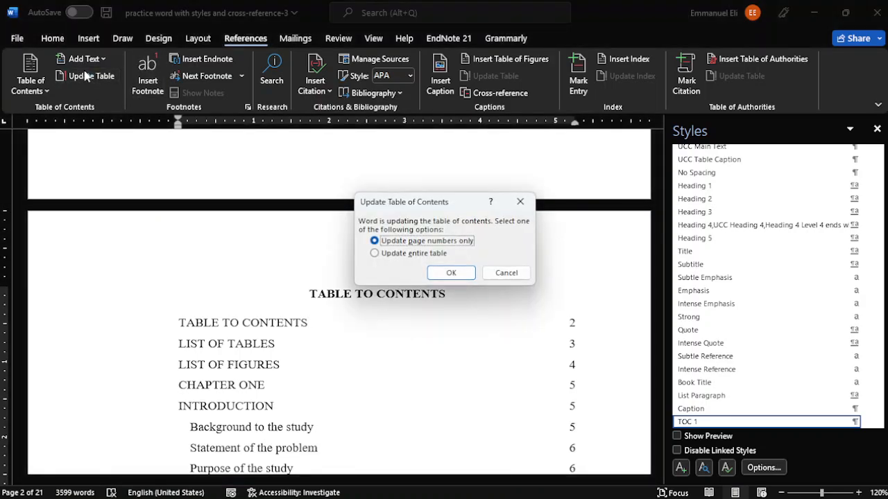
left_click(432, 257)
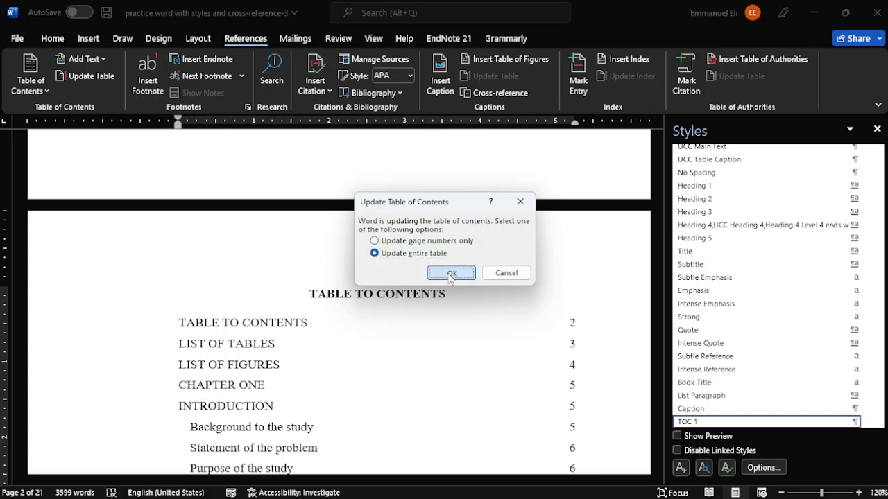
left_click(452, 273)
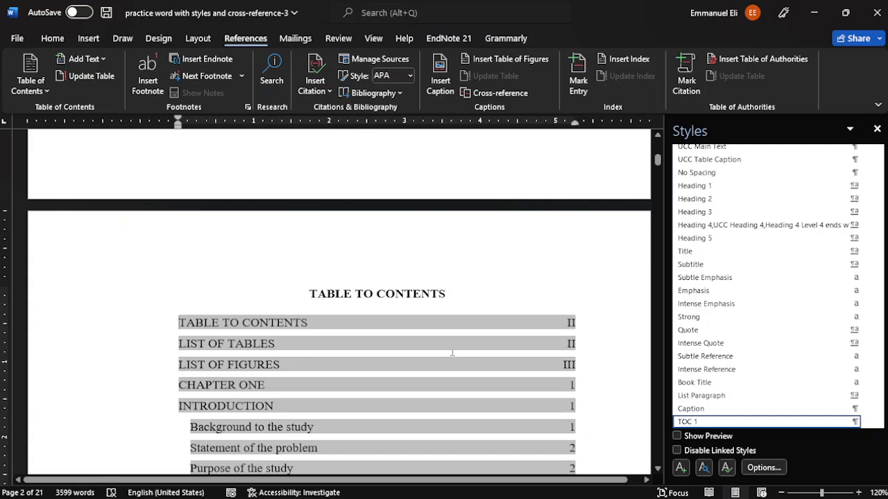
Change the page numbers of the TABLE TO CONTENTS, LIST OF TABLES and LIST OF FIGURES entries in the table of contents to lowercase
scroll(450, 354, "down", 1)
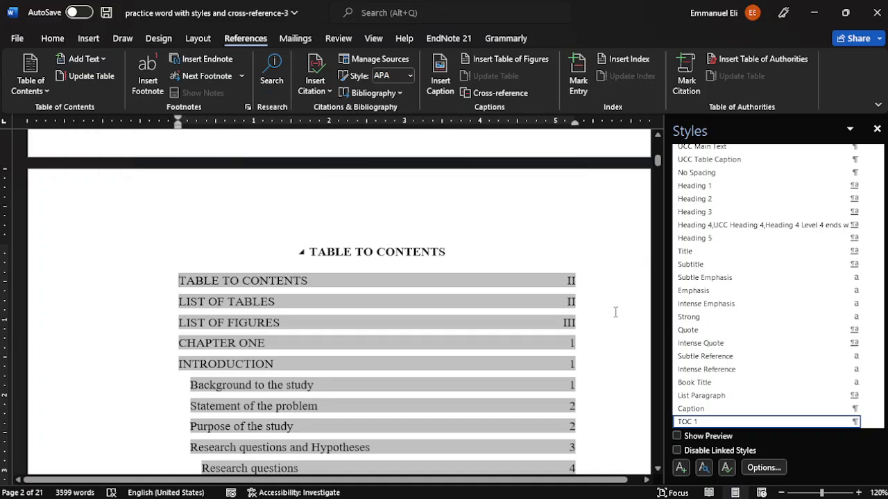
double_click(573, 280)
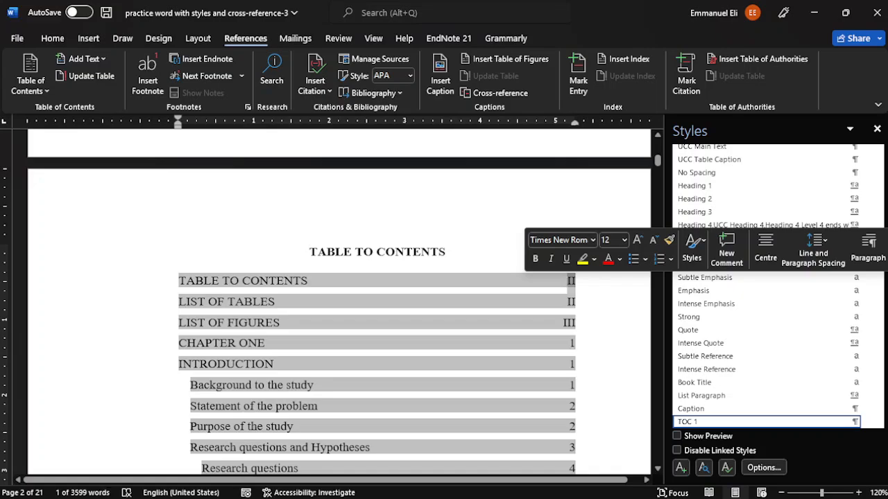
left_click(53, 39)
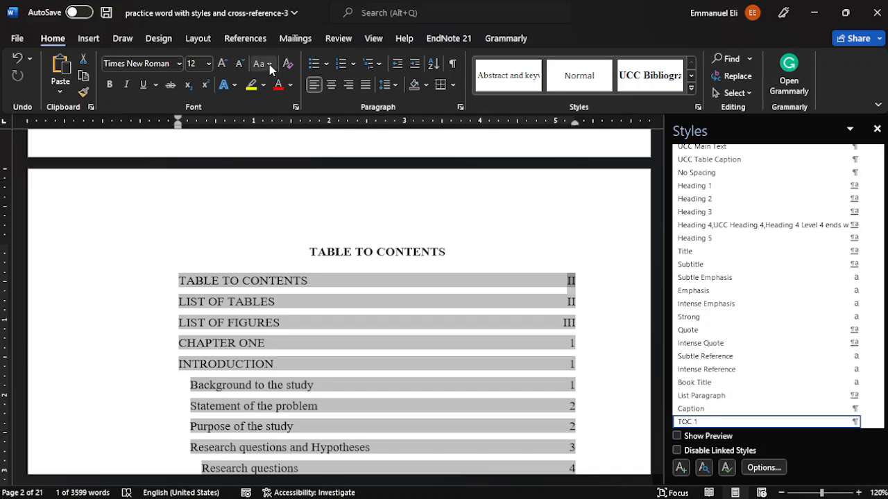
left_click(270, 65)
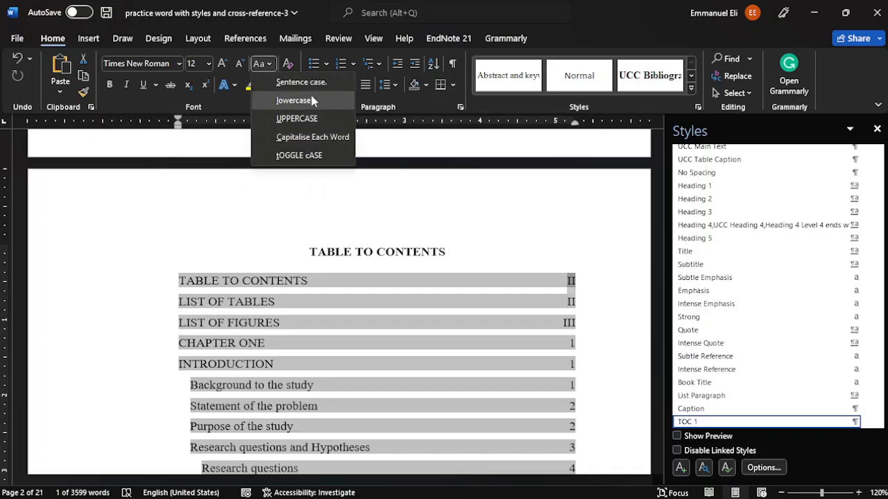
left_click(296, 101)
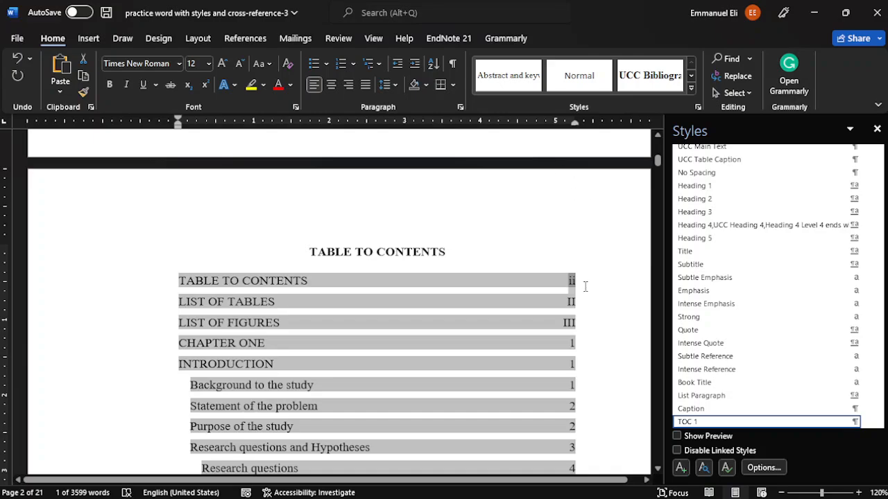
left_click_drag(579, 301, 565, 302)
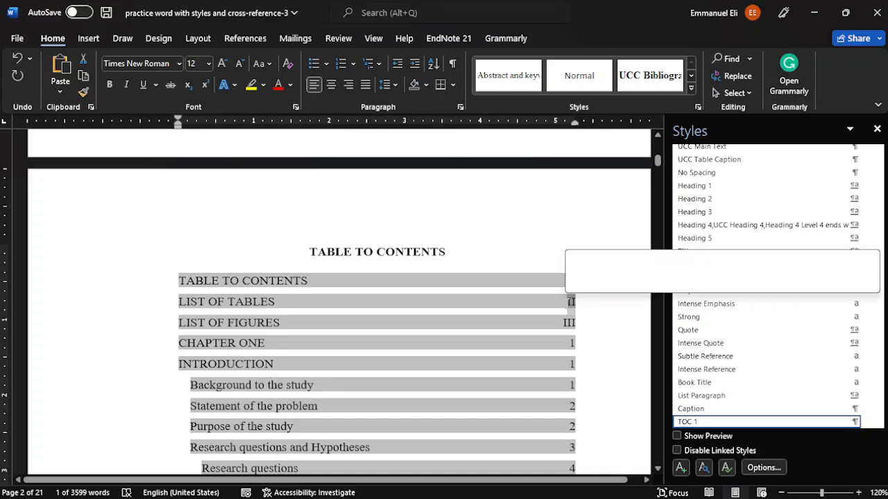
left_click(268, 61)
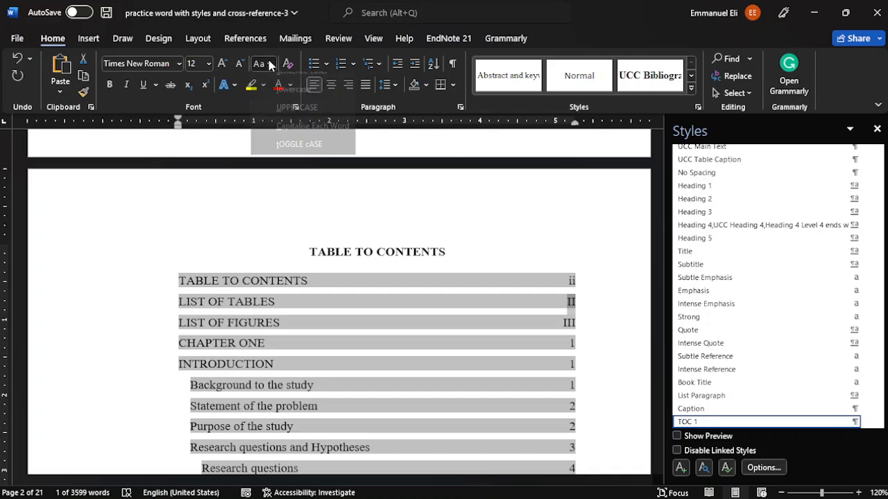
left_click(294, 101)
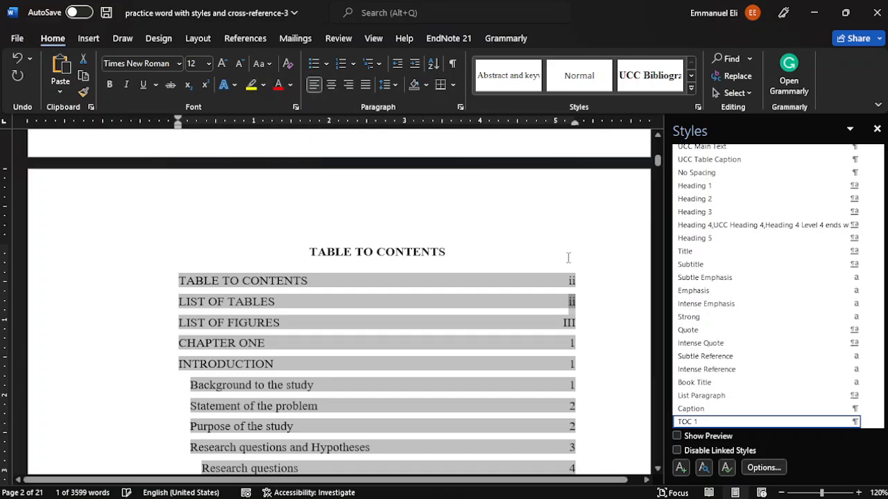
left_click_drag(579, 323, 562, 323)
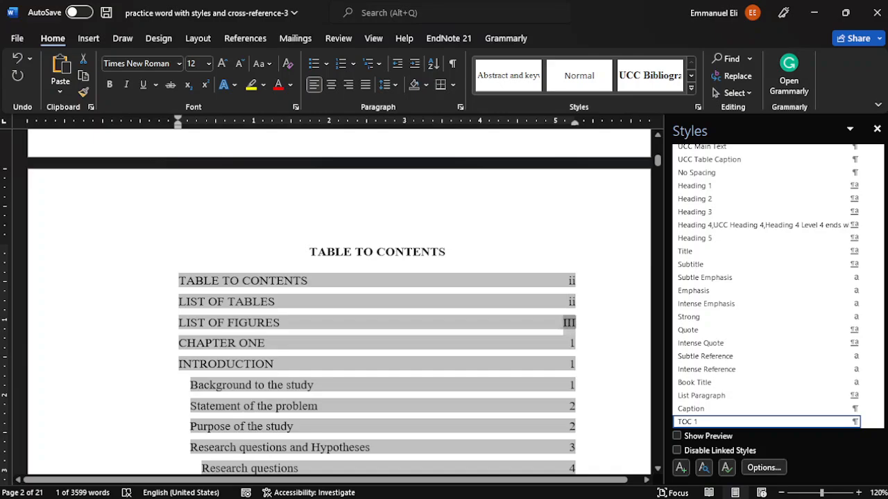
left_click(265, 62)
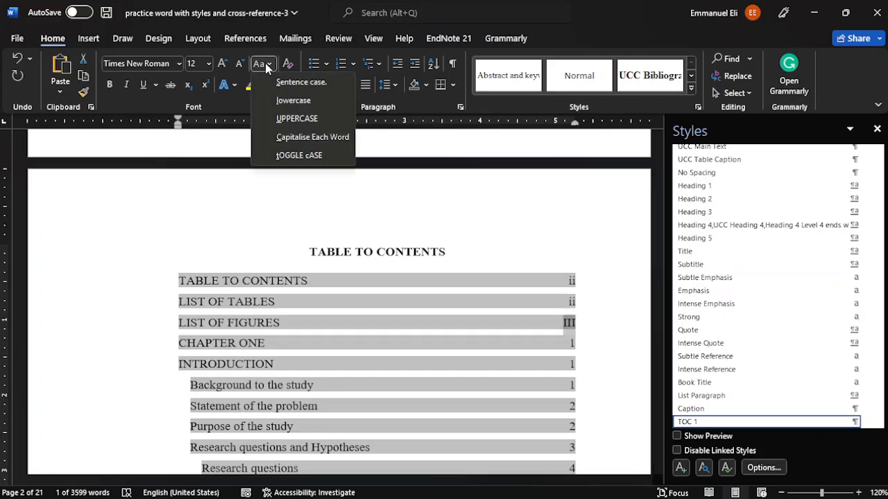
left_click(298, 101)
left_click(578, 252)
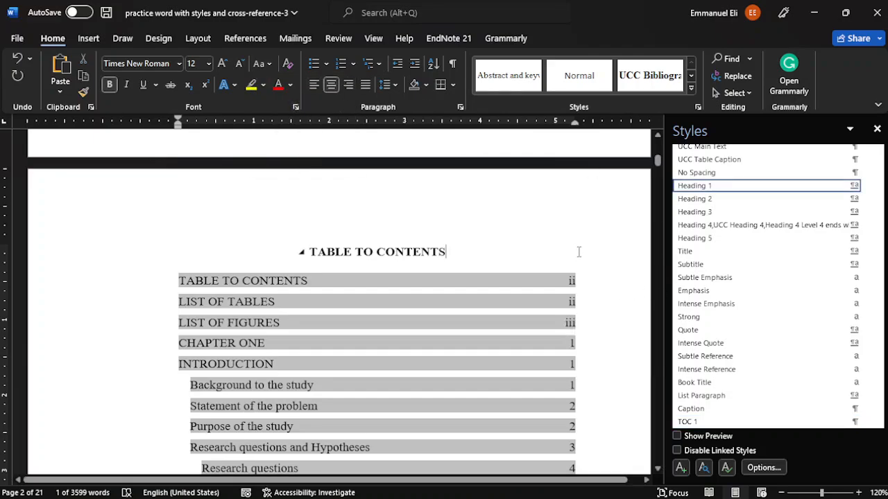
Insert a page break before the LIST OF TABLES heading below the table of contents
scroll(578, 252, "down", 5)
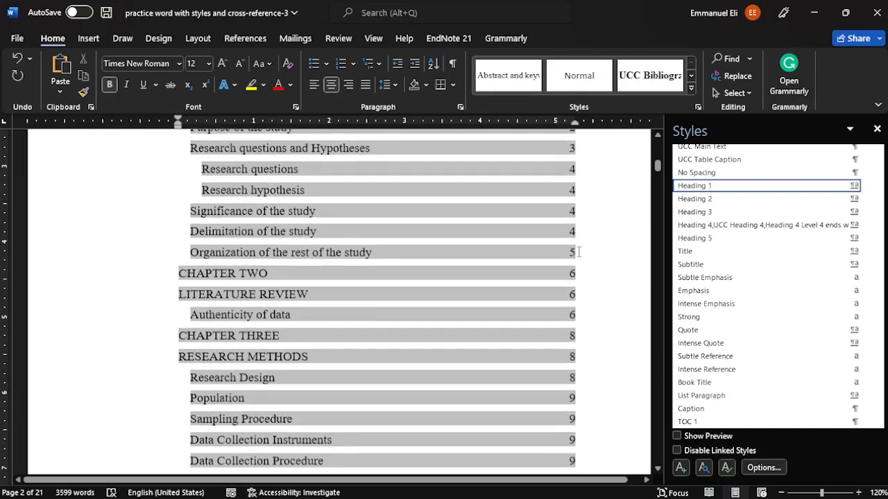
scroll(578, 251, "down", 4)
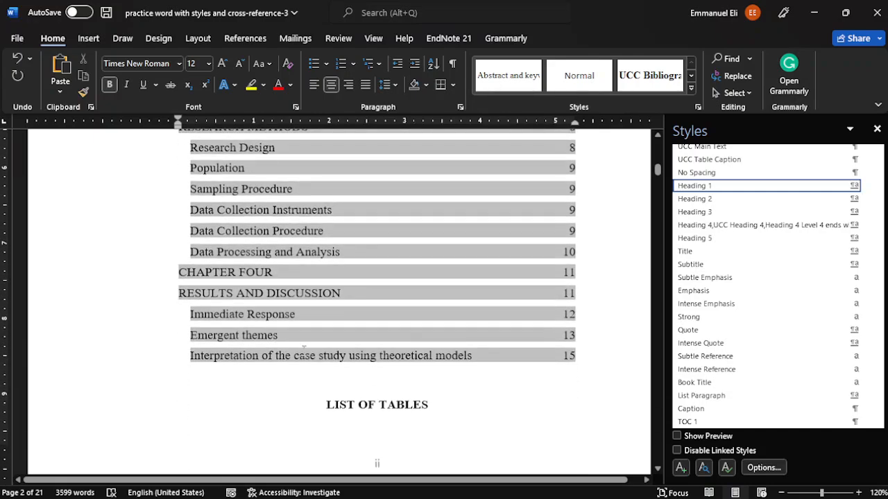
left_click(321, 403)
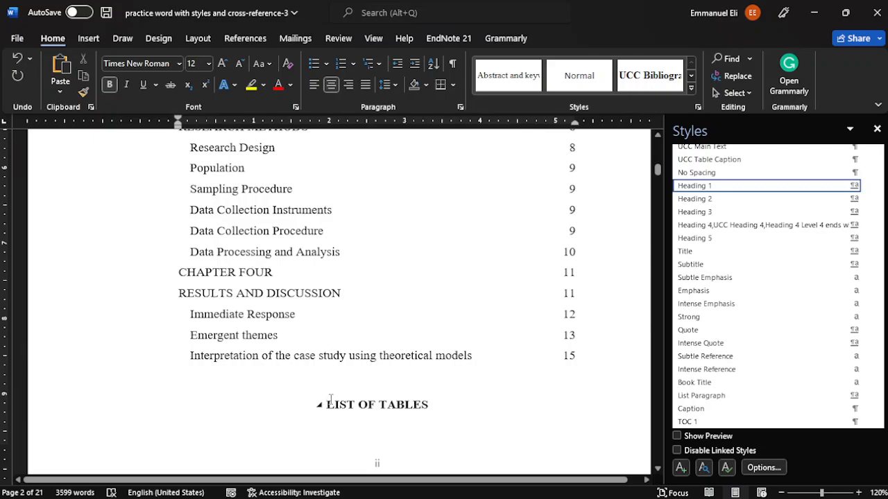
key("ctrl+Return")
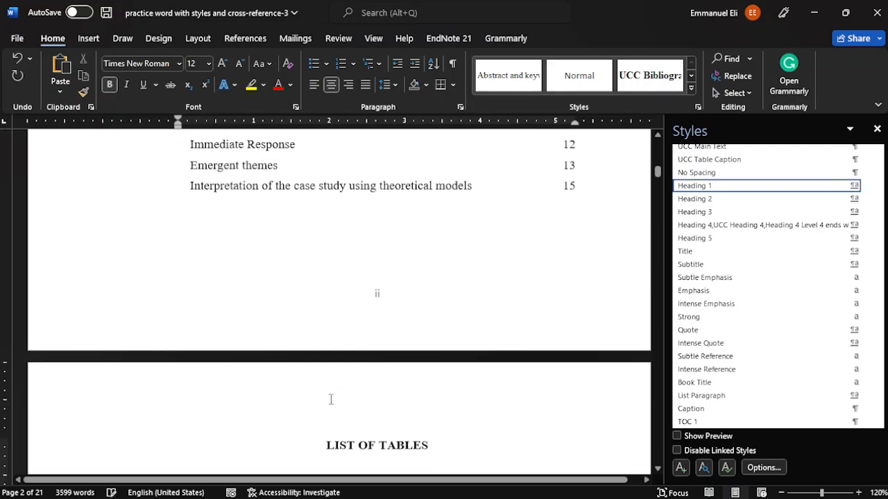
Add a blank paragraph directly below the LIST OF TABLES heading
scroll(330, 399, "down", 5)
scroll(331, 399, "down", 2)
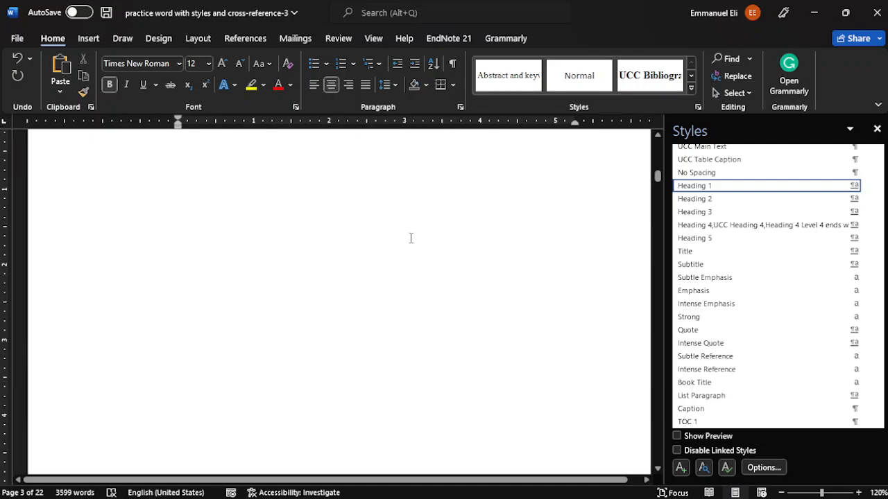
key("End")
key("Return")
scroll(347, 236, "up", 1)
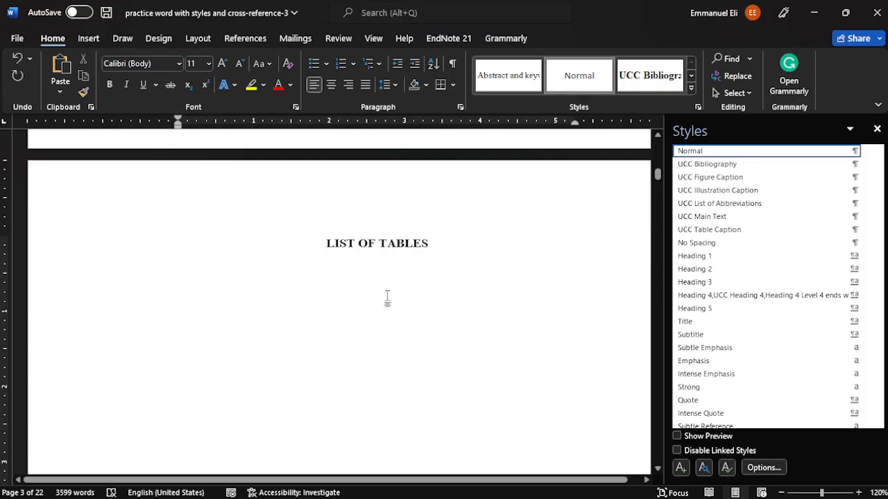
Modify the Table of Figures style in the table of figures settings to Times New Roman, 12 pt, with automatic updating enabled
left_click(246, 39)
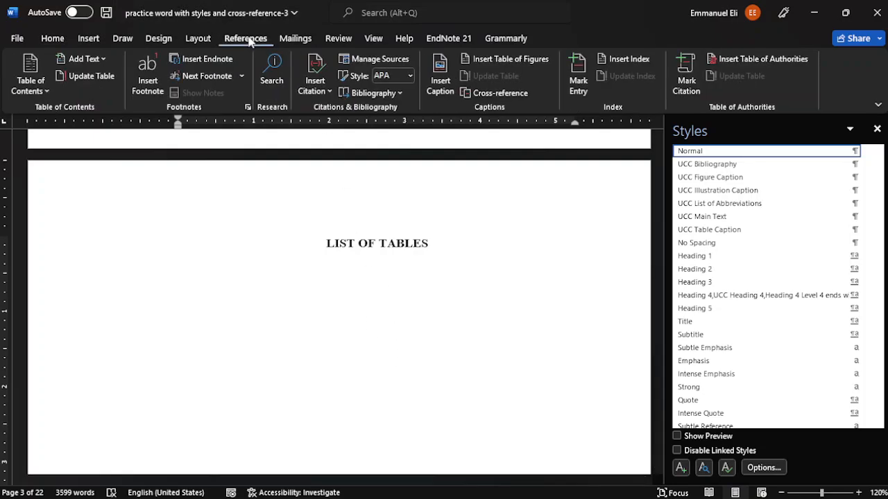
left_click(495, 59)
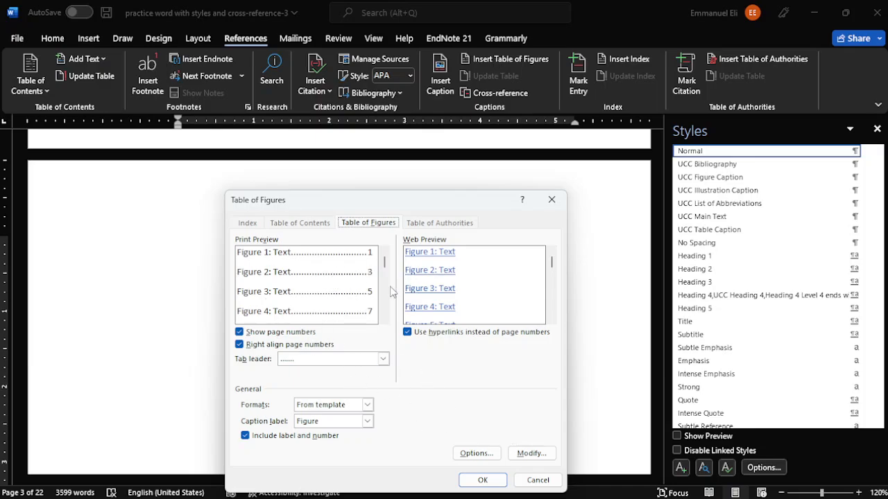
left_click(529, 453)
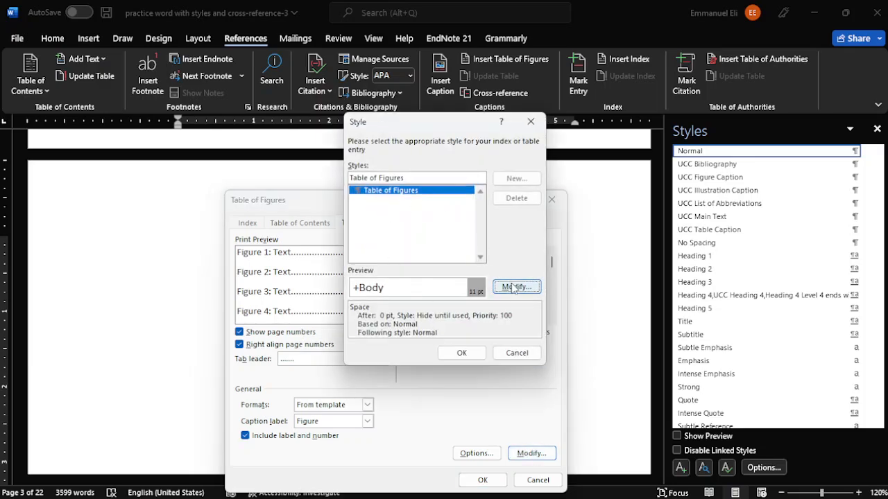
left_click(513, 286)
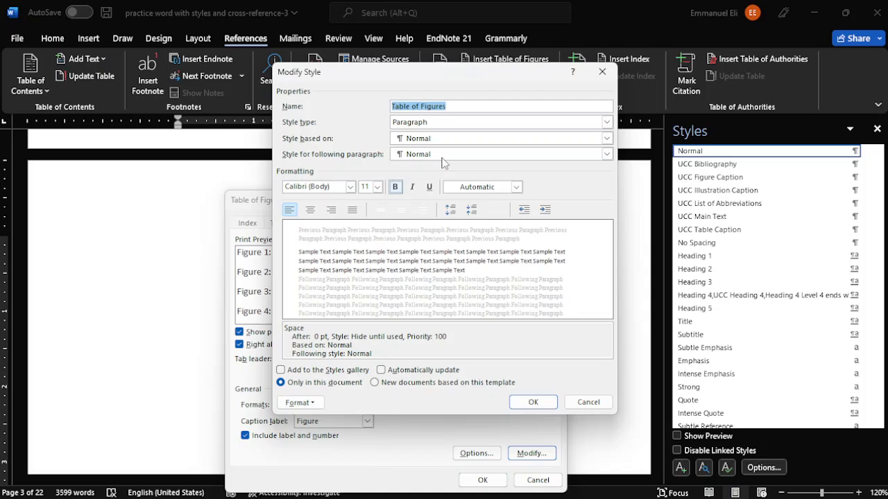
left_click(350, 187)
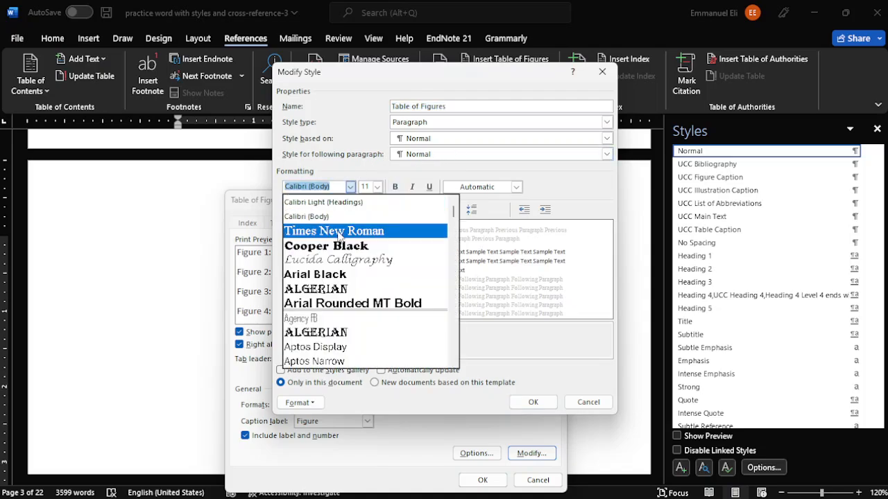
left_click(339, 235)
left_click(378, 188)
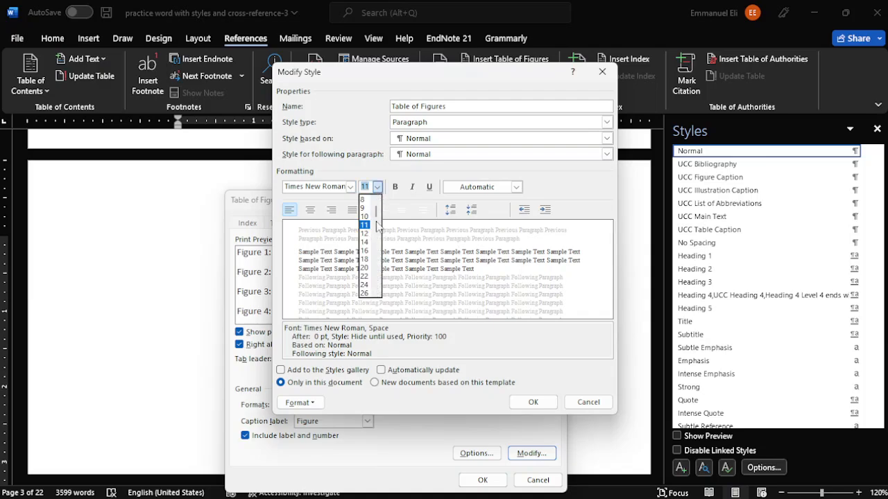
left_click(365, 233)
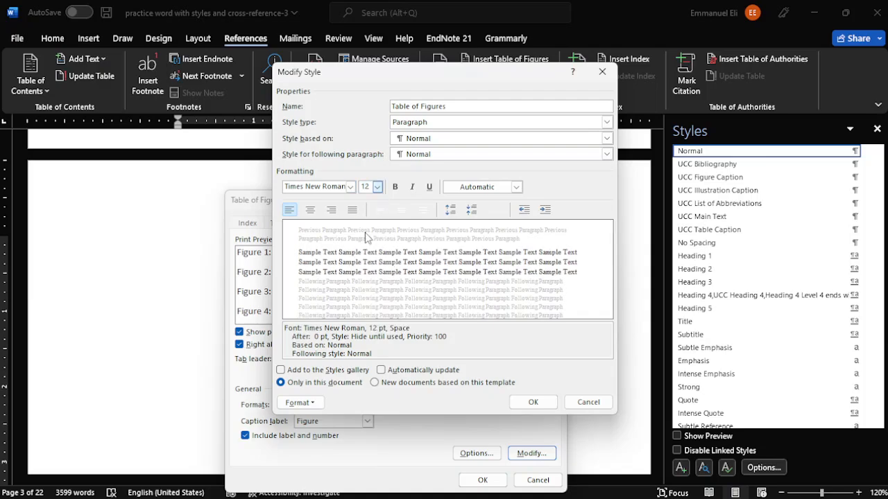
left_click(415, 370)
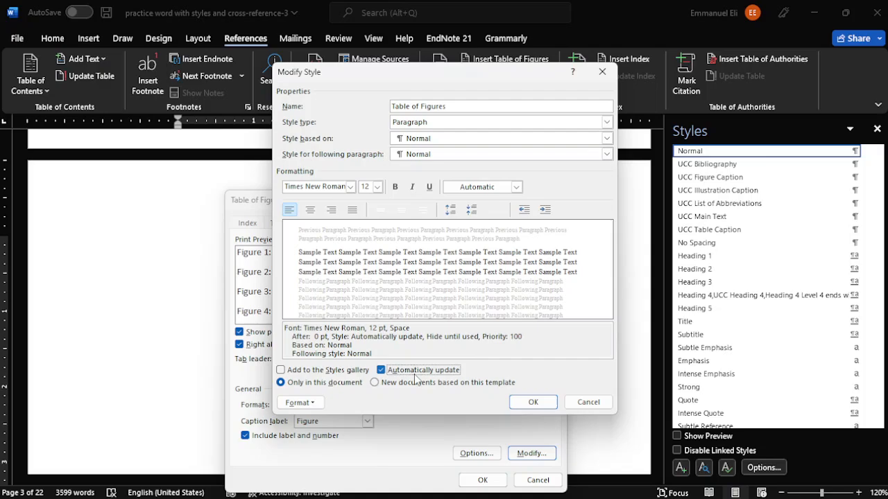
left_click(533, 403)
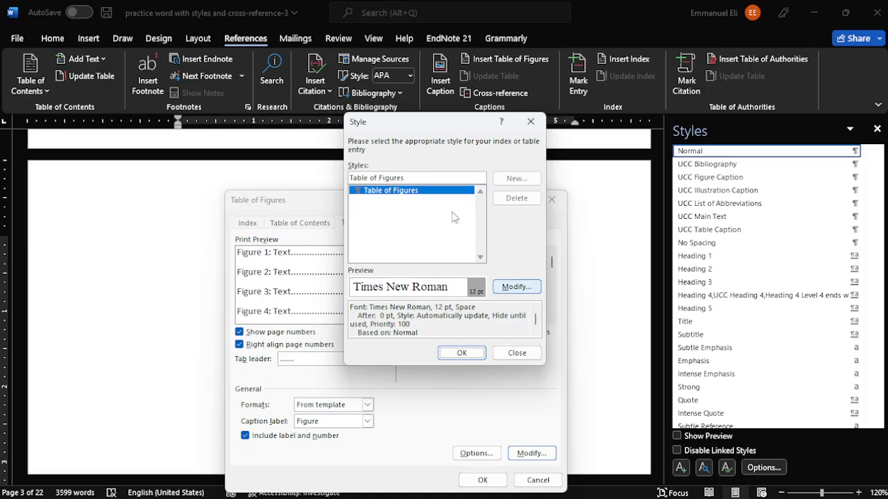
left_click(461, 352)
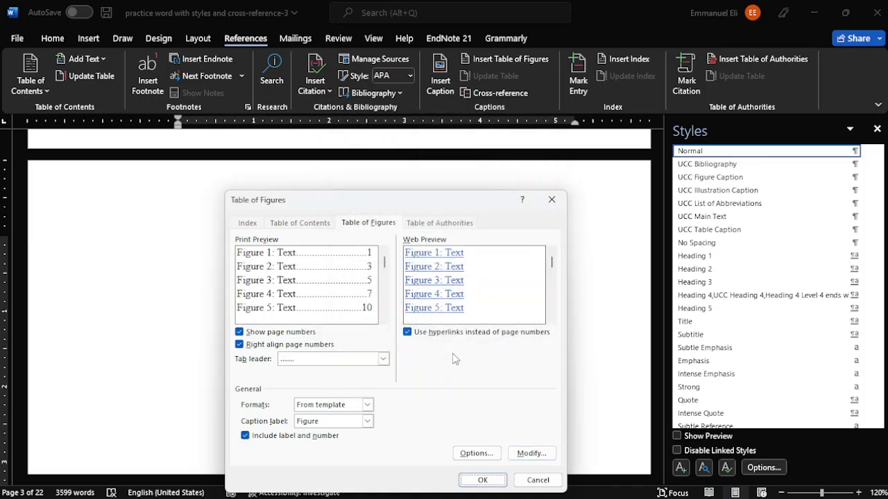
Insert a Figure-label table of figures below the LIST OF TABLES heading with no tab leader and hyperlinks instead of page numbers turned off
left_click(382, 359)
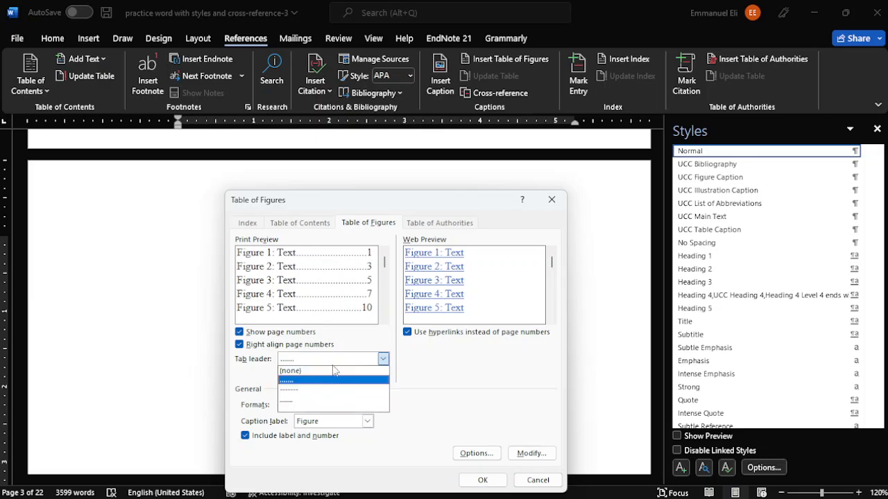
left_click(312, 369)
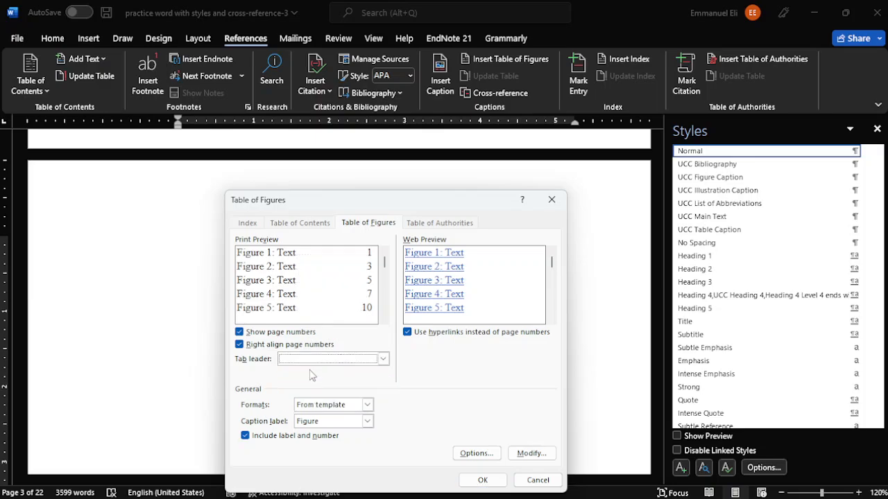
left_click(424, 332)
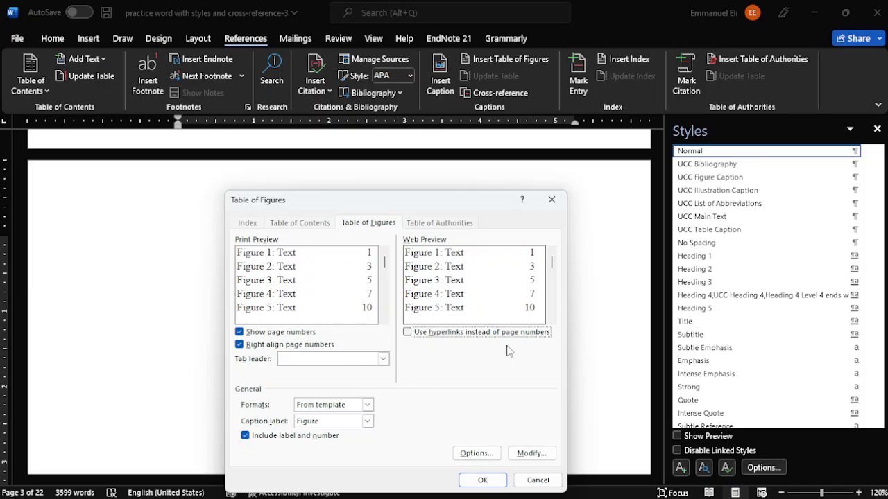
left_click(483, 480)
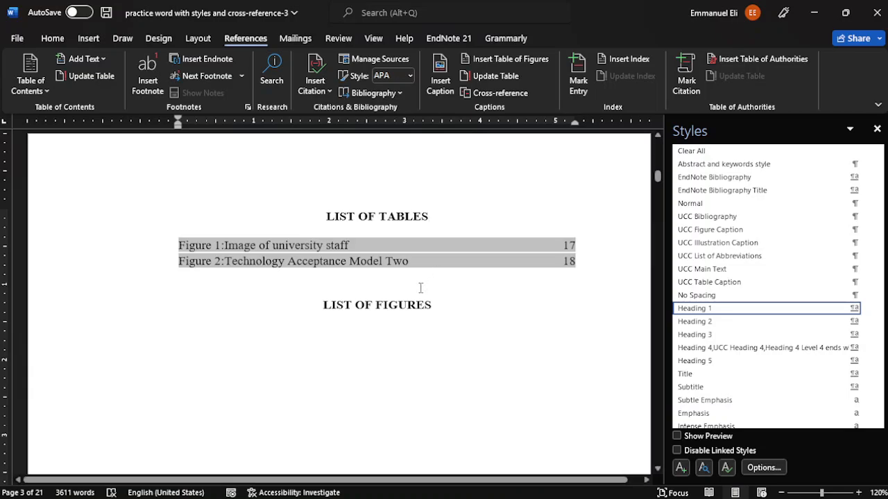
Insert a page break before the LIST OF FIGURES heading and add a blank paragraph directly below the heading
left_click(324, 305)
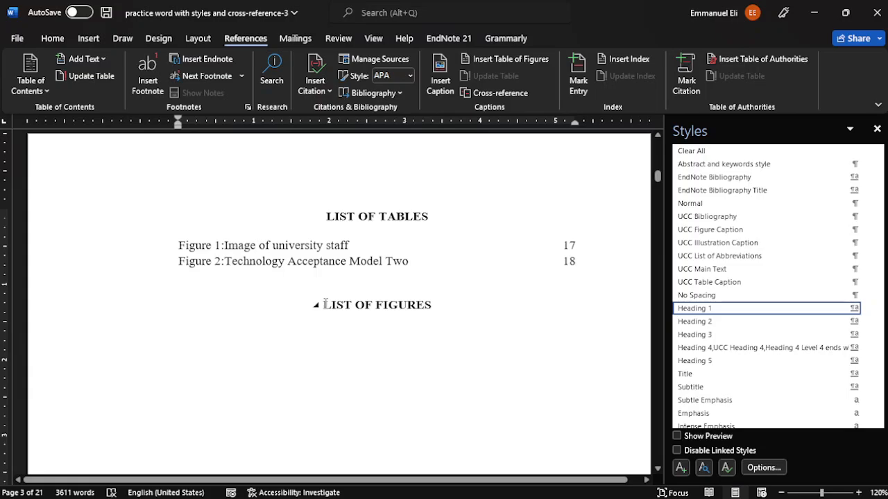
key("ctrl+Return")
scroll(326, 309, "down", 1)
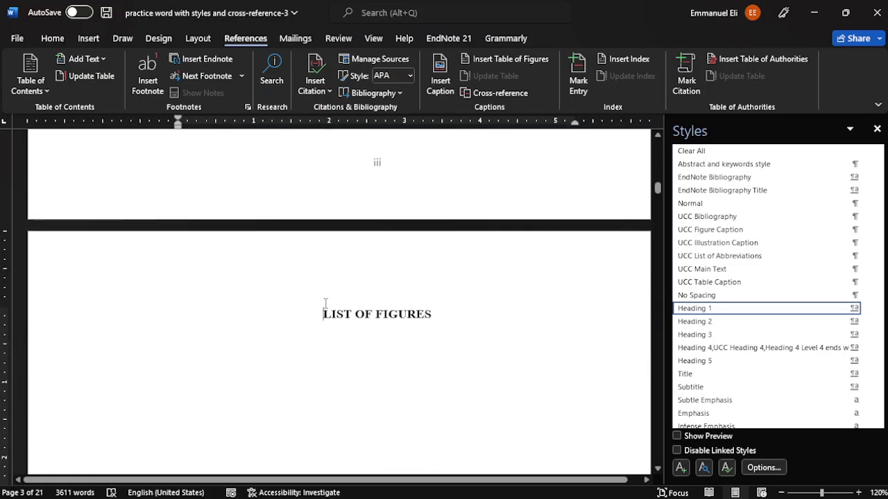
key("End")
key("Return")
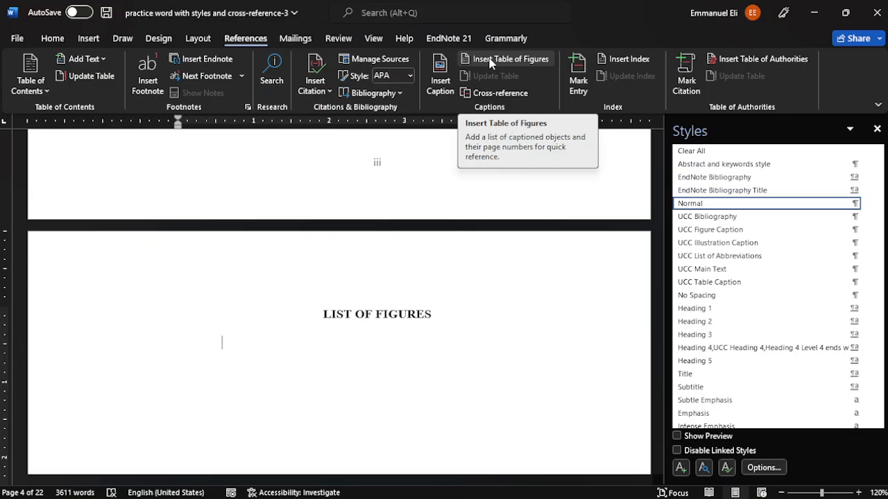
Replace the list under LIST OF TABLES with one using the Table caption label and no tab leader
scroll(260, 215, "up", 5)
scroll(260, 214, "up", 3)
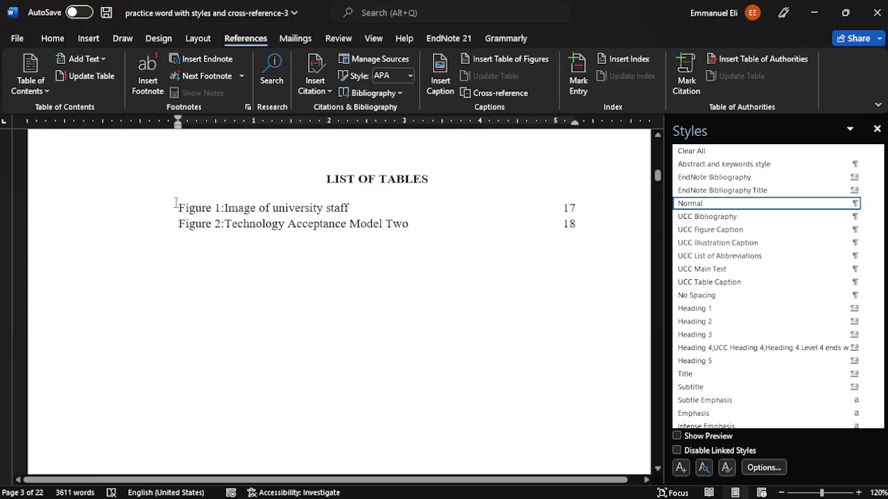
left_click_drag(176, 203, 582, 226)
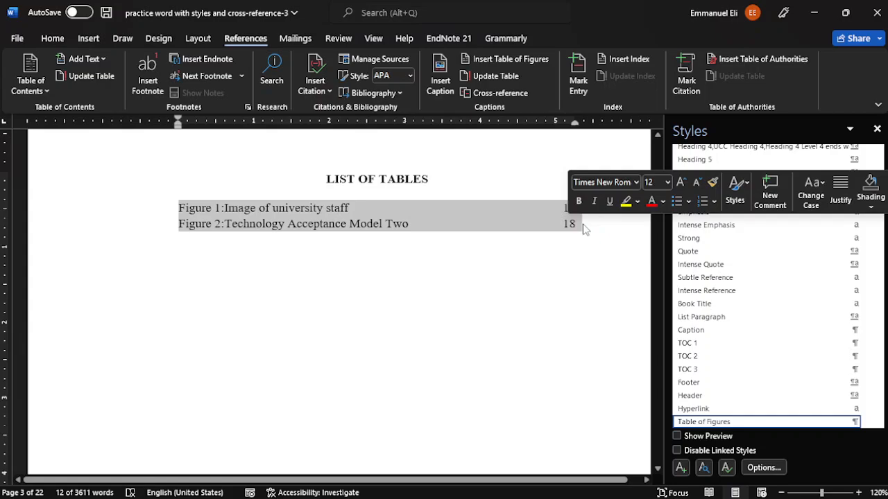
left_click(179, 210)
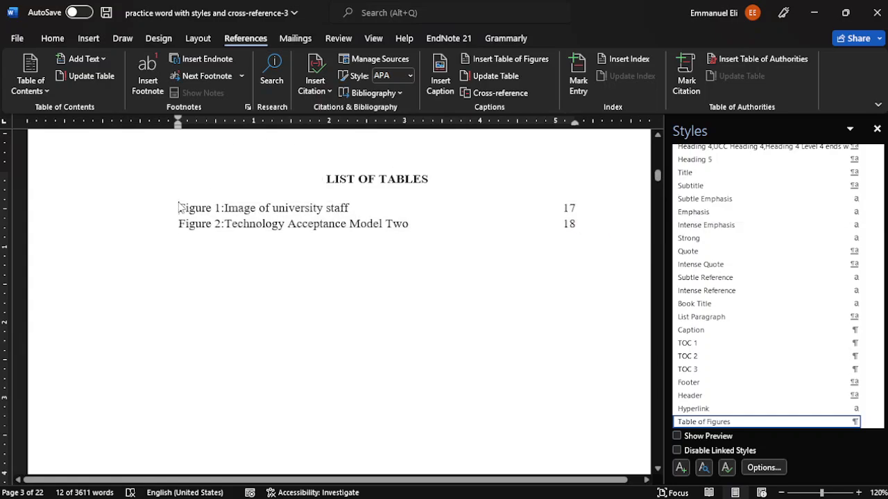
left_click(512, 62)
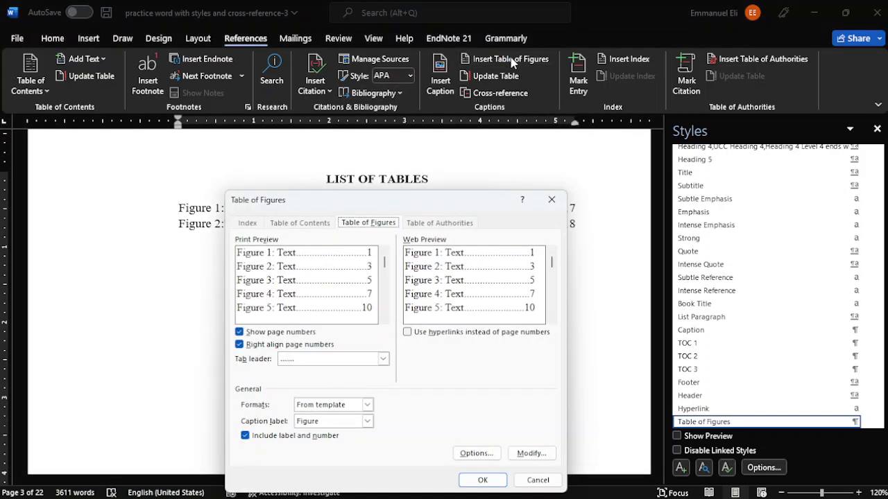
left_click(384, 359)
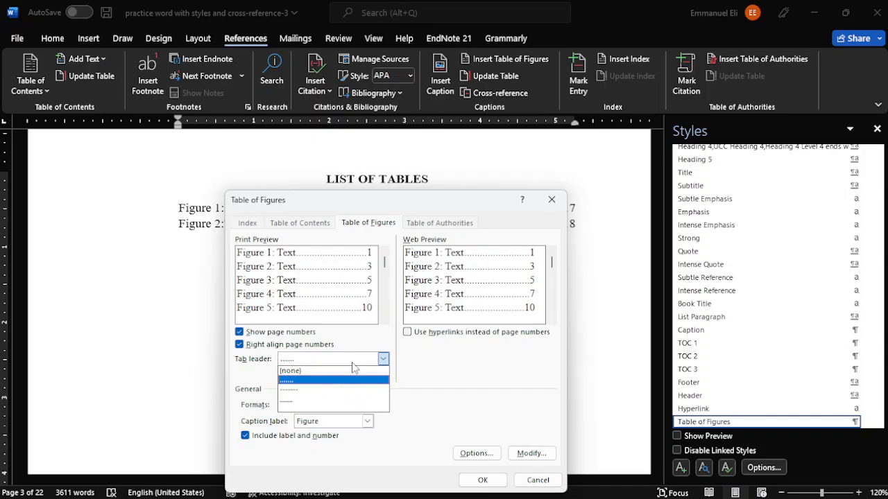
left_click(299, 377)
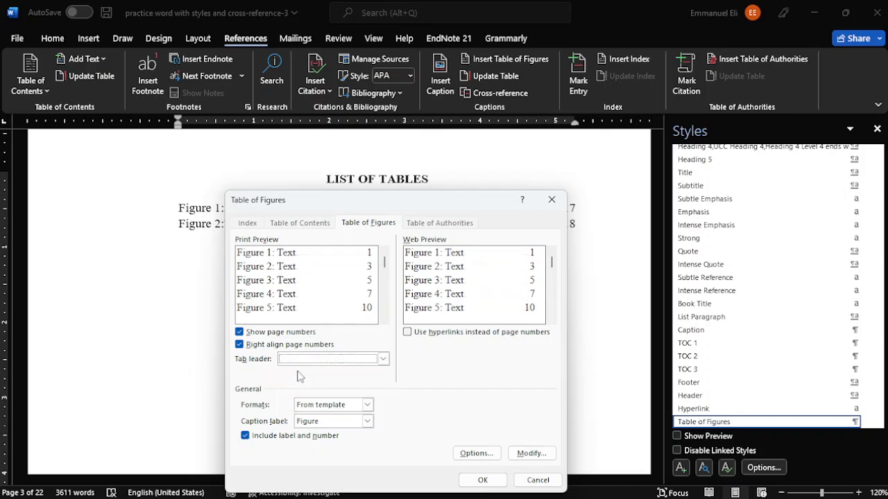
left_click(368, 421)
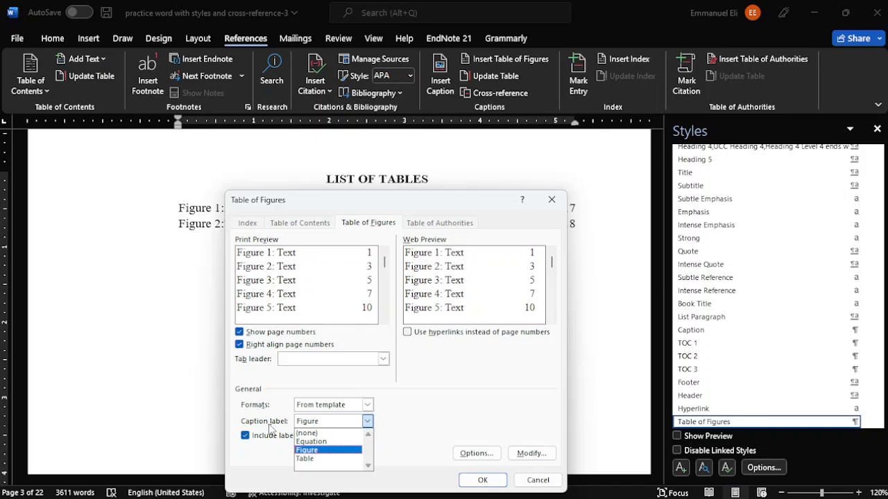
left_click(307, 460)
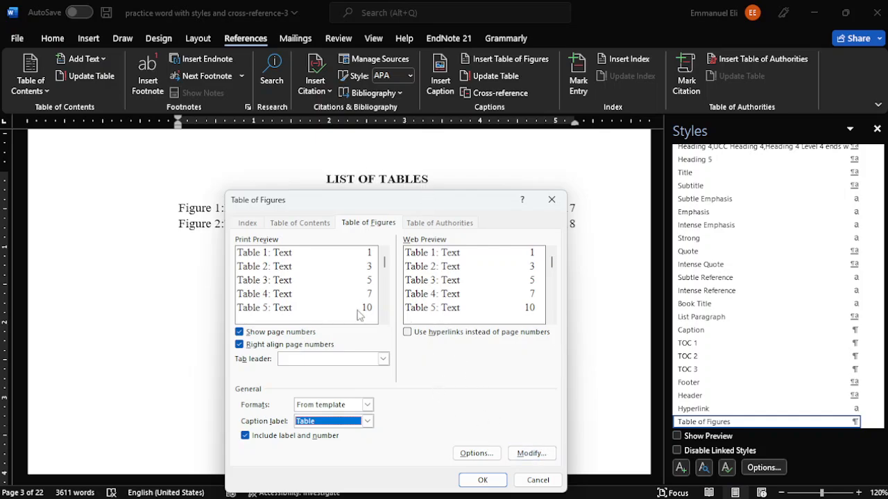
left_click(486, 480)
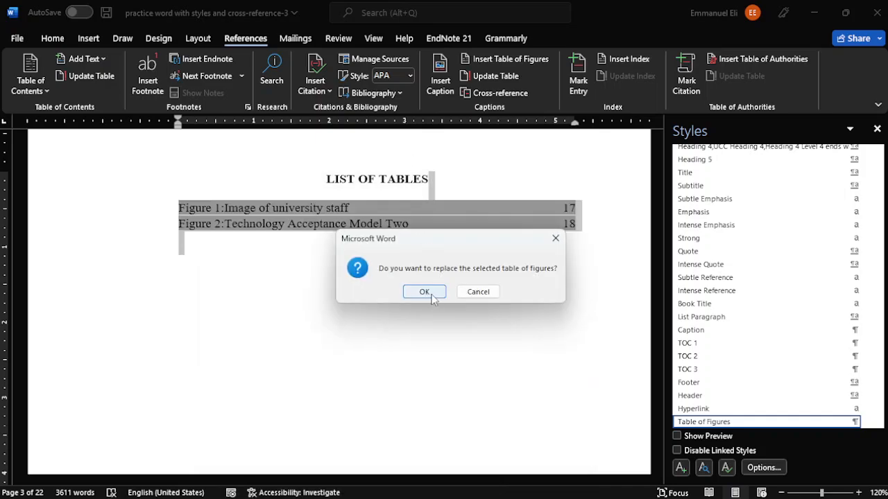
left_click(429, 292)
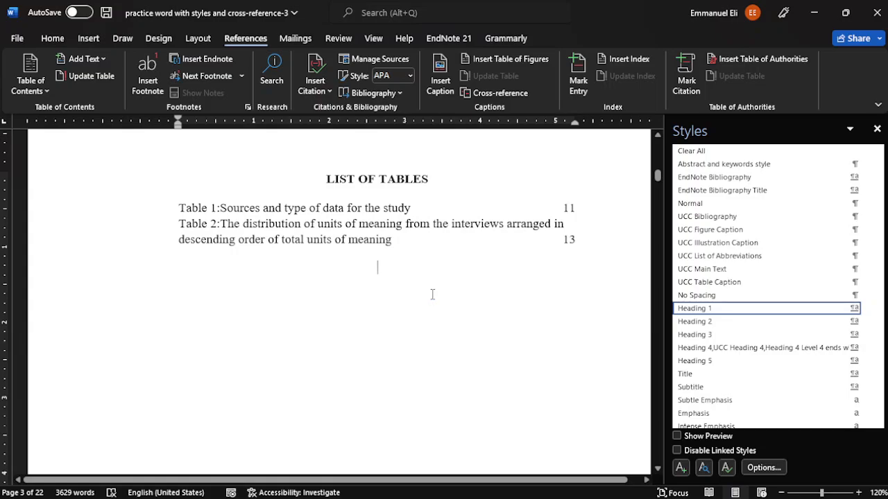
Open the settings for a new table of figures at the blank paragraph below the LIST OF FIGURES heading
scroll(432, 294, "down", 10)
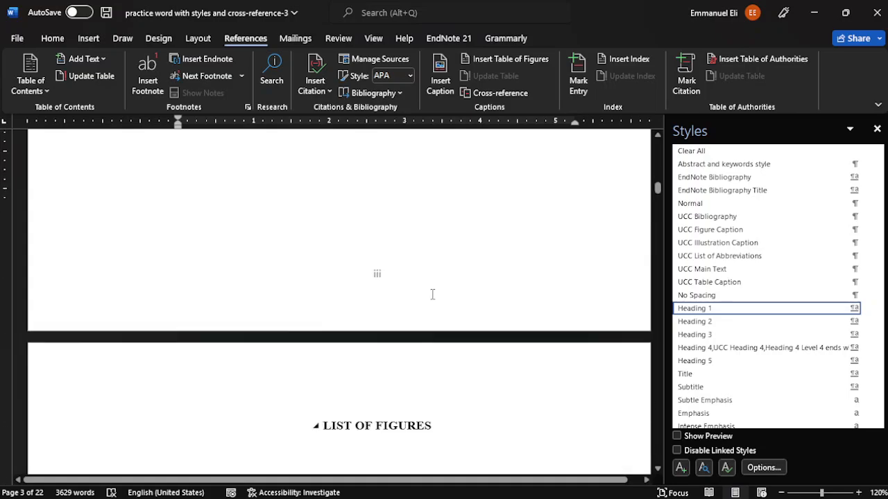
left_click(325, 306)
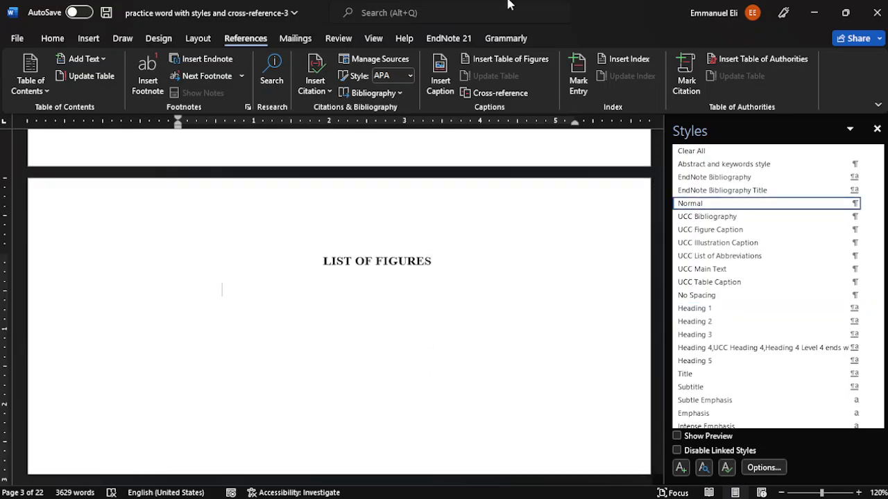
left_click(489, 62)
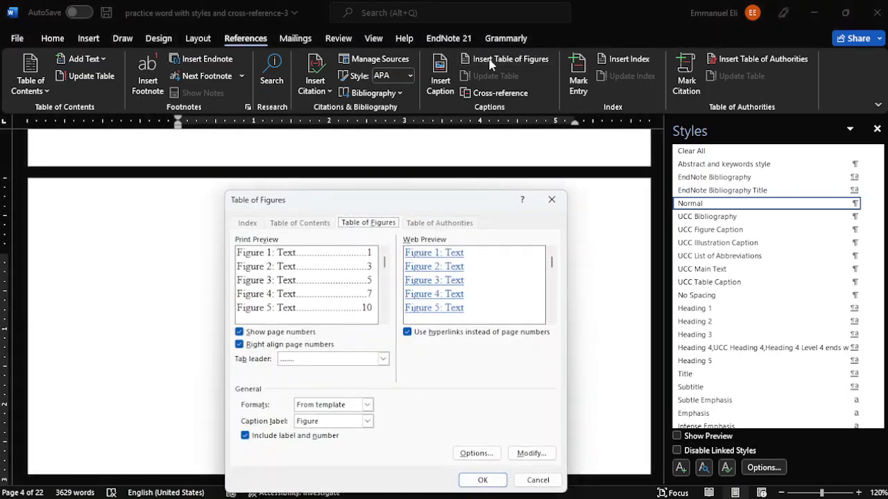
left_click(381, 360)
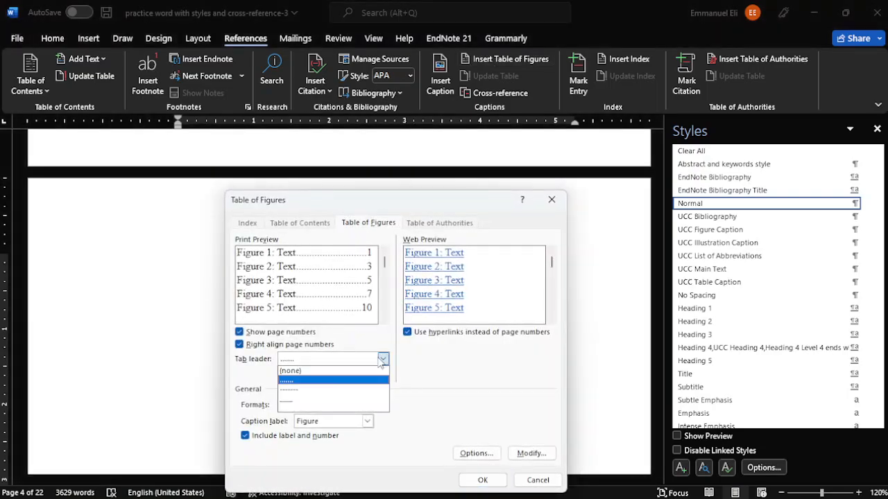
left_click(325, 371)
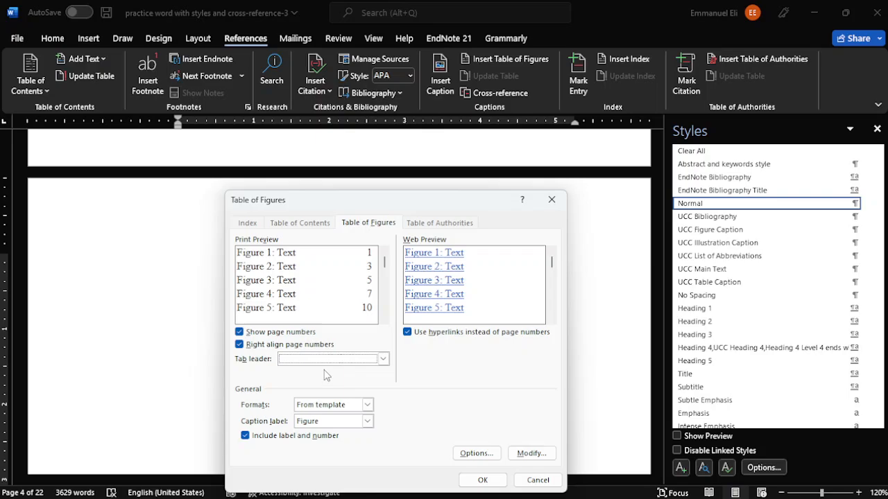
left_click(530, 455)
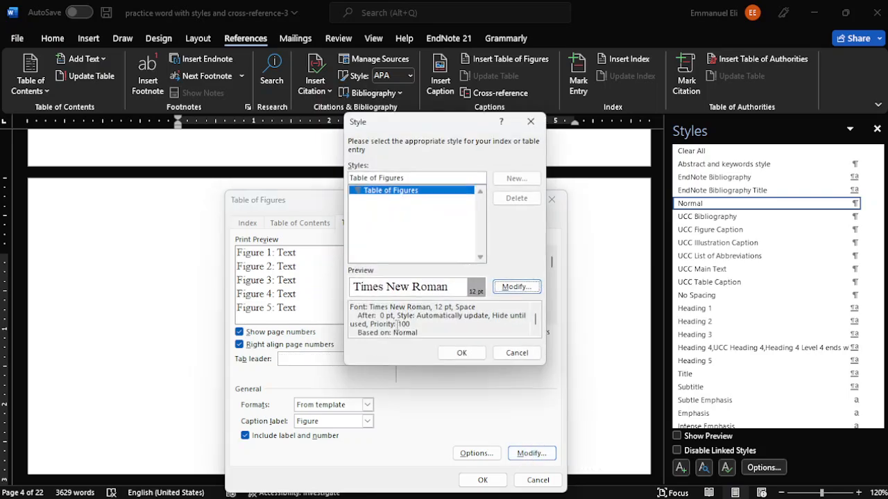
left_click(512, 353)
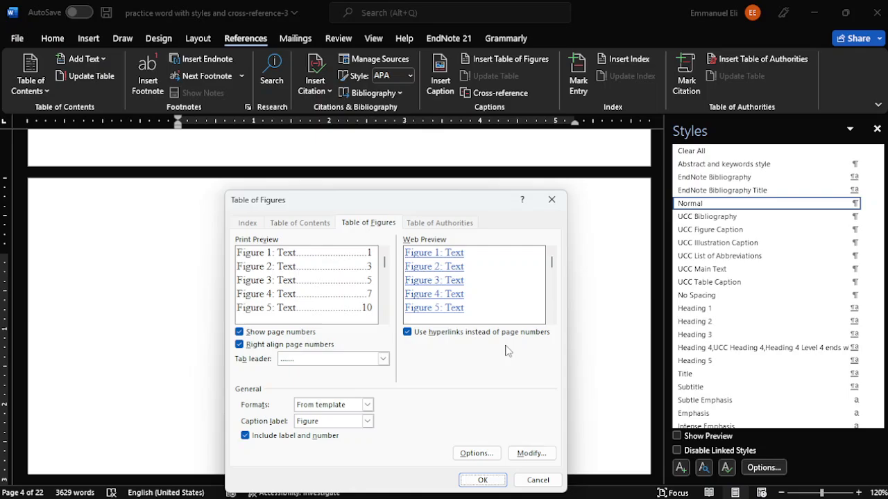
Insert the Figure-label list with no tab leader and no web hyperlinks, and remove the blank paragraph between it and the LIST OF FIGURES heading
left_click(407, 333)
left_click(383, 358)
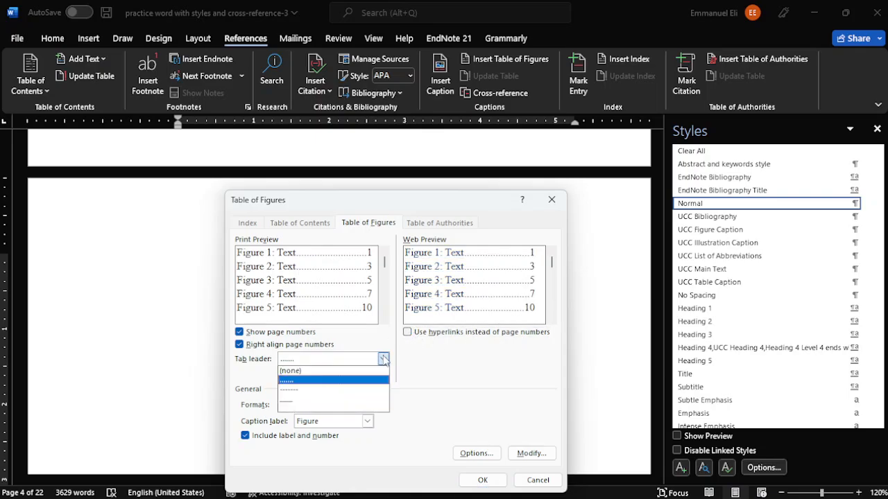
left_click(316, 372)
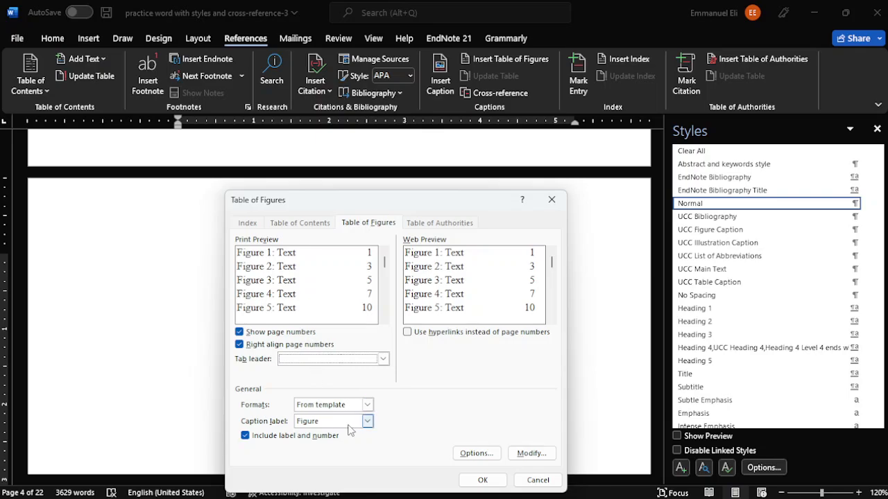
left_click(481, 479)
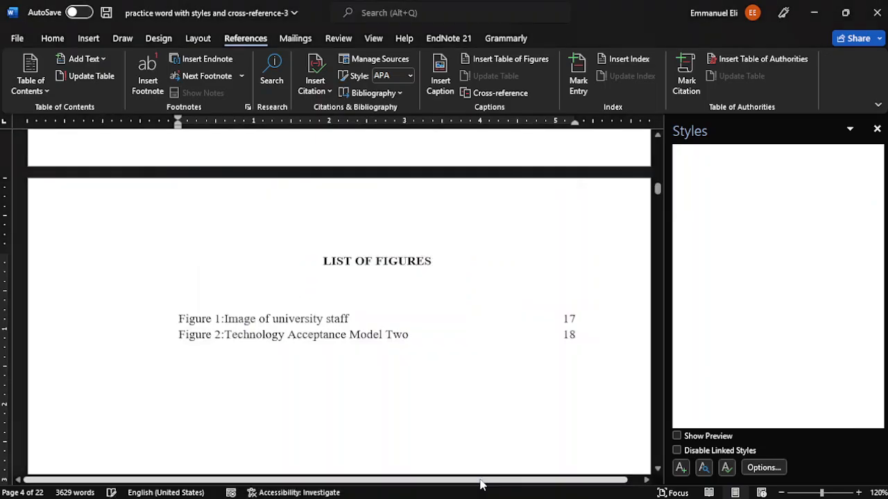
left_click(278, 295)
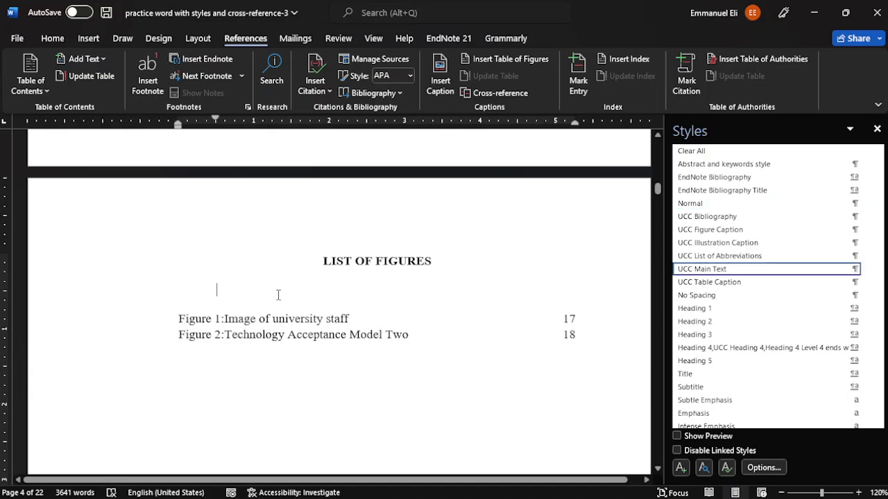
key("BackSpace")
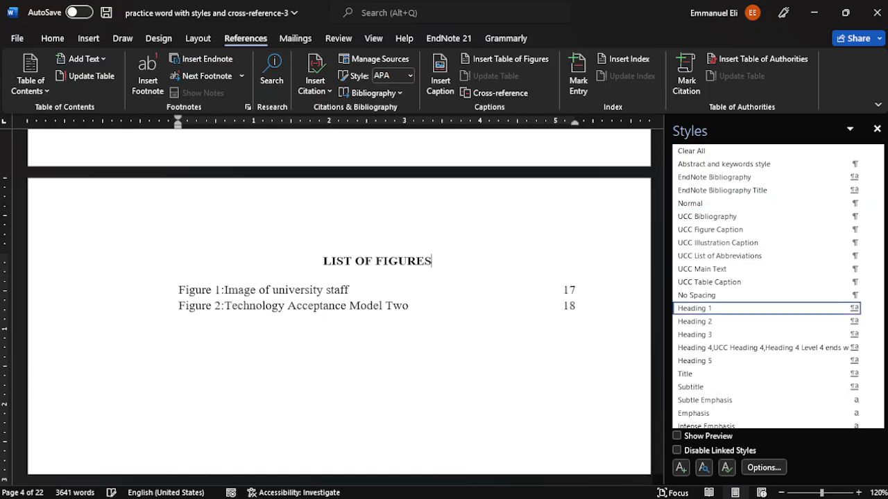
Capitalize "Study" in the "Background to the study" entry of the table of contents
scroll(377, 395, "down", 10)
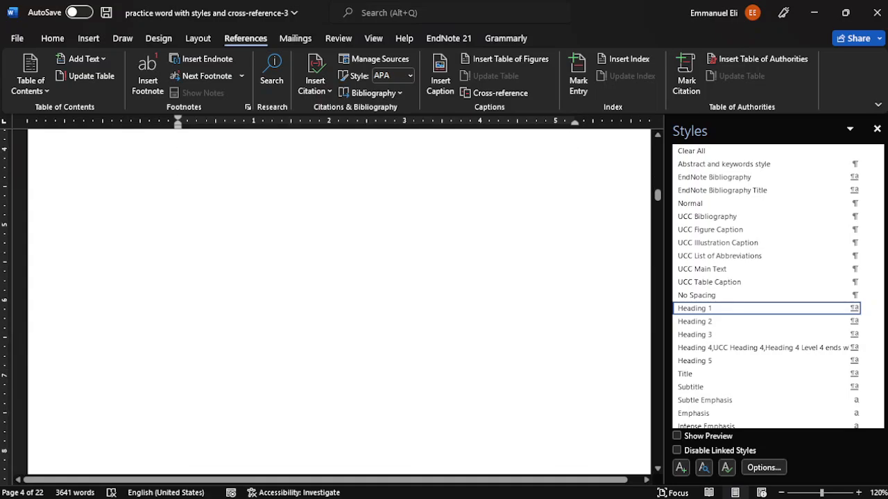
scroll(339, 303, "up", 15)
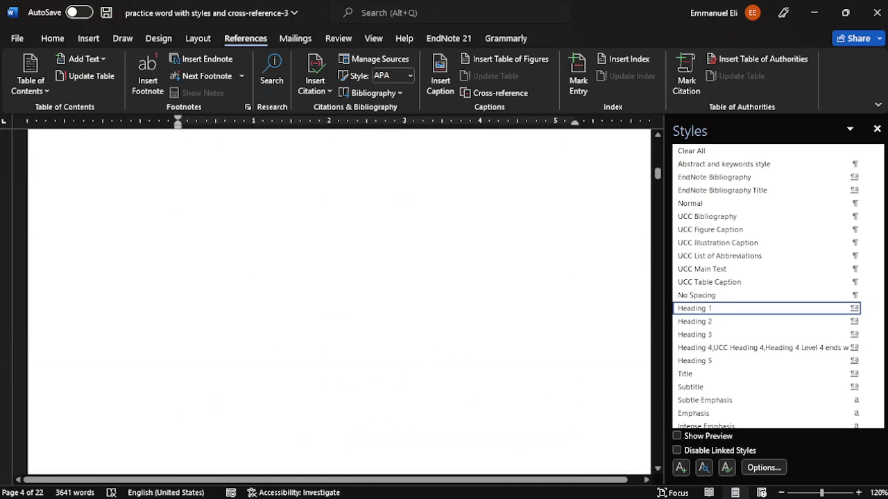
scroll(339, 303, "up", 10)
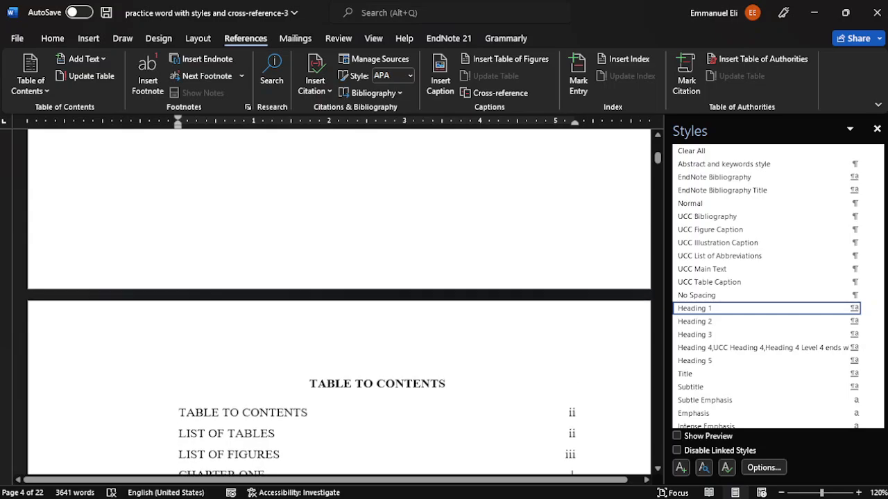
scroll(339, 303, "up", 3)
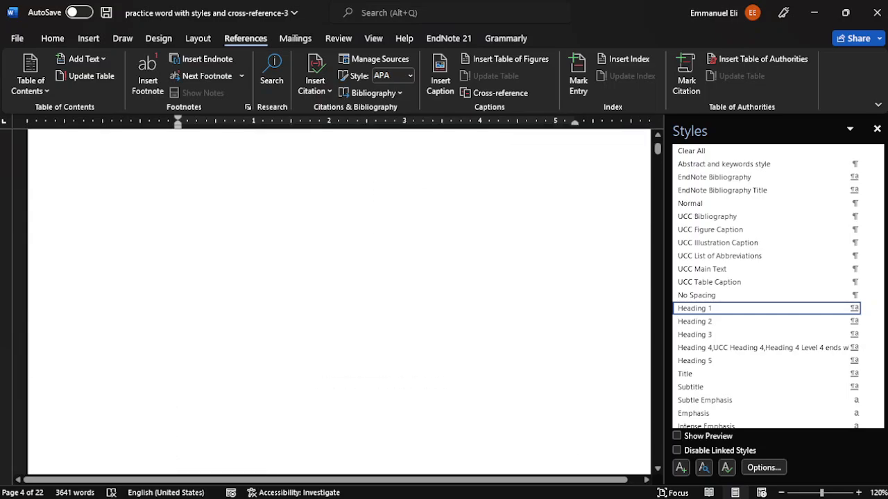
scroll(427, 360, "down", 3)
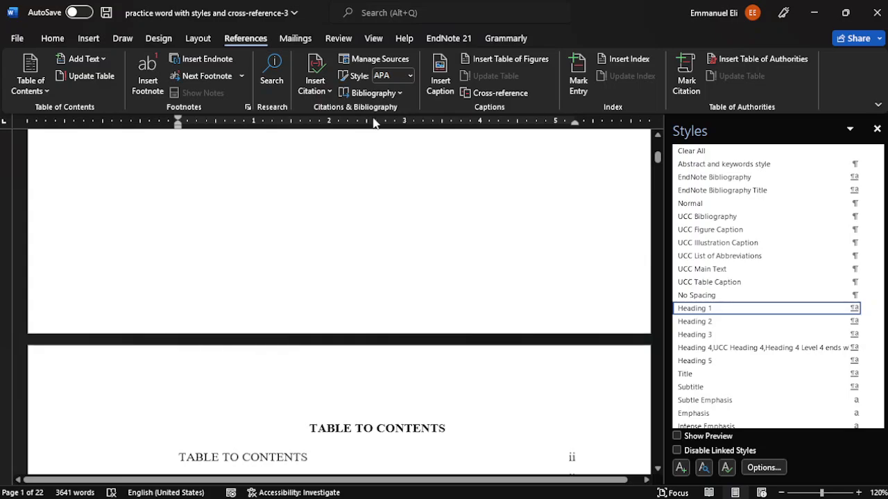
scroll(397, 283, "down", 3)
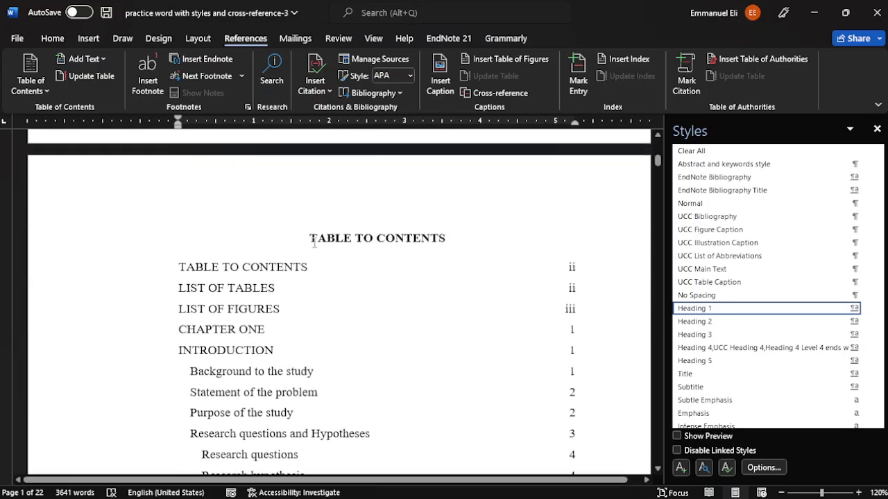
scroll(413, 257, "down", 3)
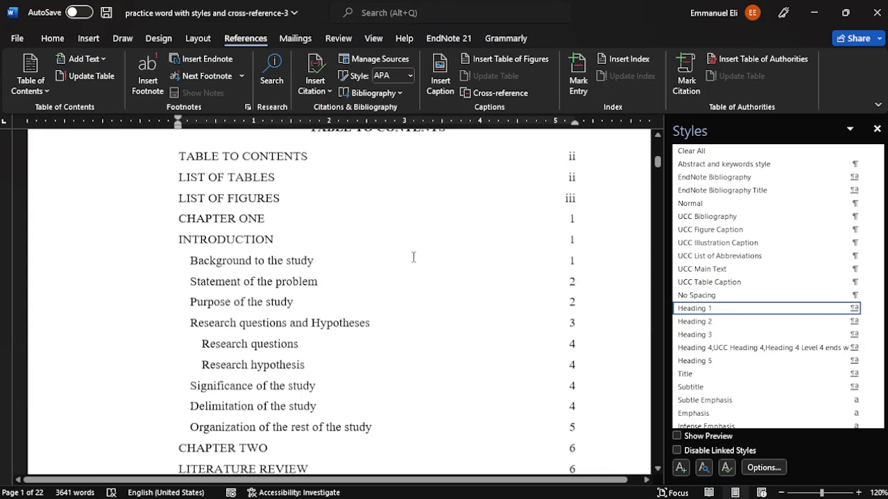
scroll(413, 257, "down", 1)
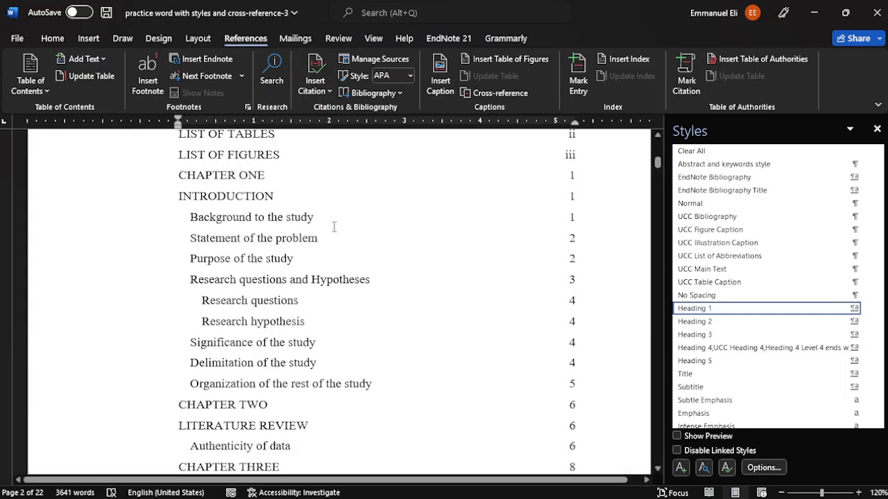
left_click(291, 219)
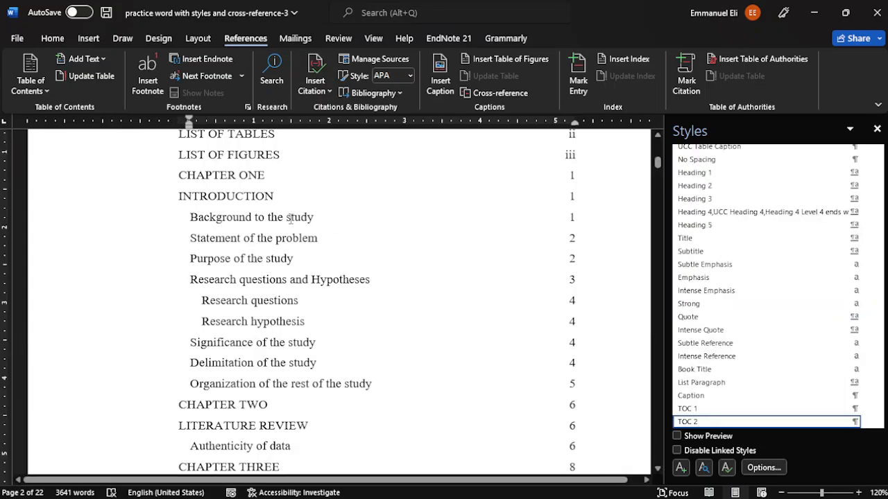
key("BackSpace")
type("S")
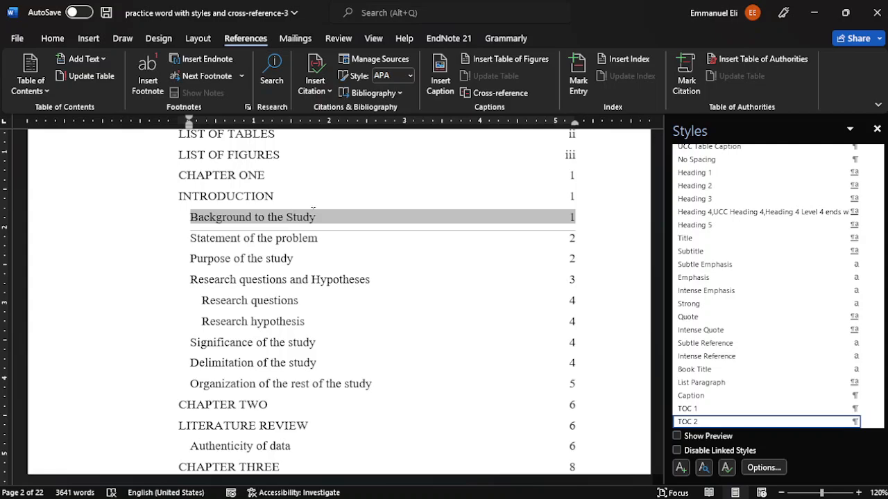
Capitalize "Problem" in the "Statement of the problem" entry and "Study" in the "Purpose of the study" entry of the table of contents
left_click(283, 240)
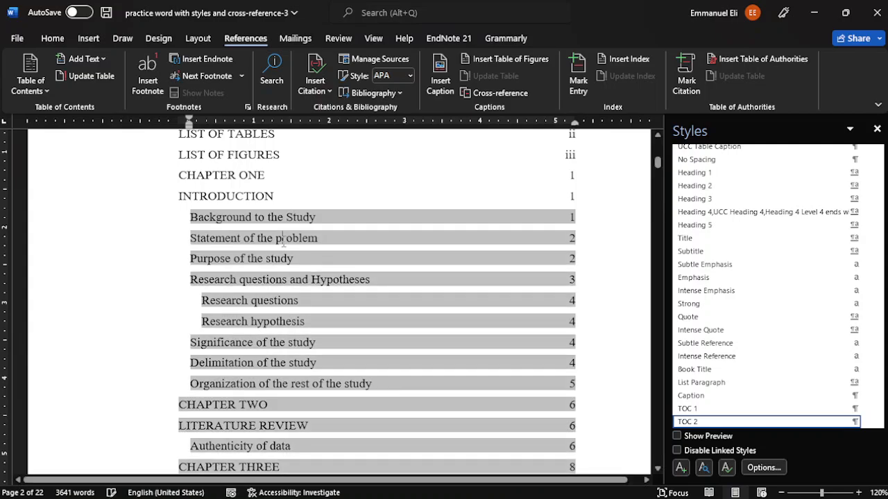
key("BackSpace")
left_click(277, 238)
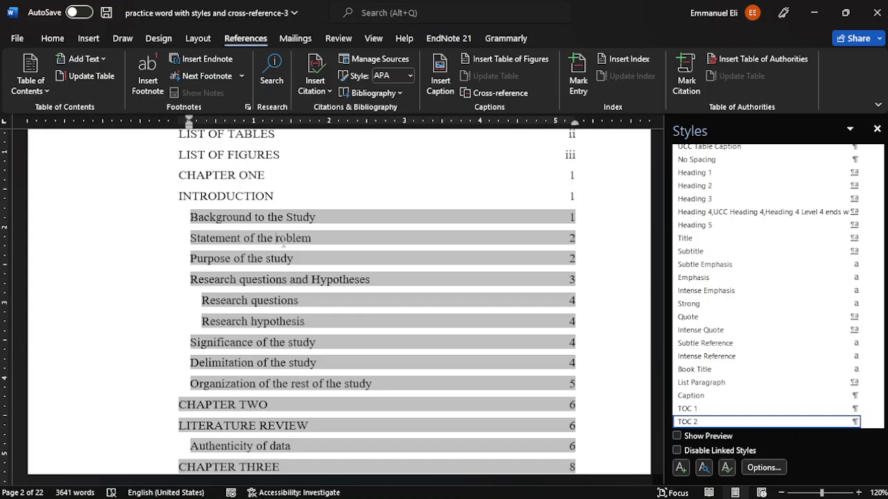
type("P")
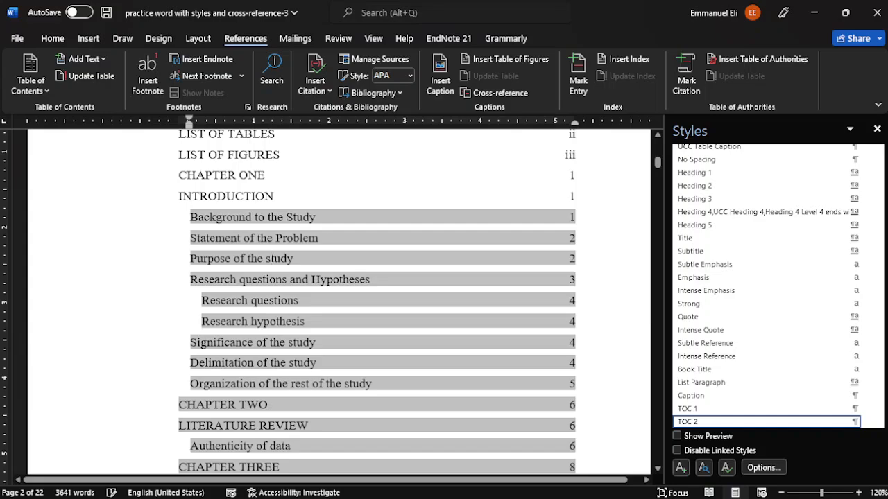
left_click(270, 259)
key("BackSpace")
type("S")
Capitalize "Questions" in the "Research questions and Hypotheses" entry and "Study" in the "Significance of the study" entry
left_click(245, 281)
key("BackSpace")
type("Q")
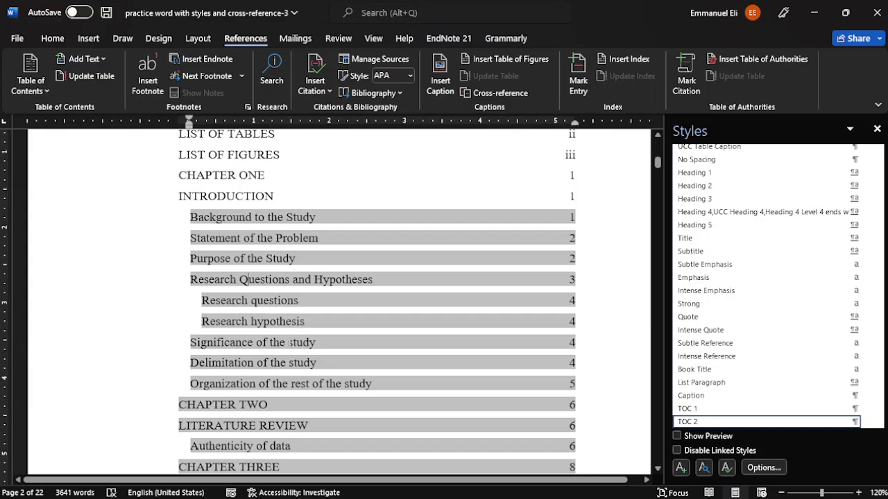
key("BackSpace")
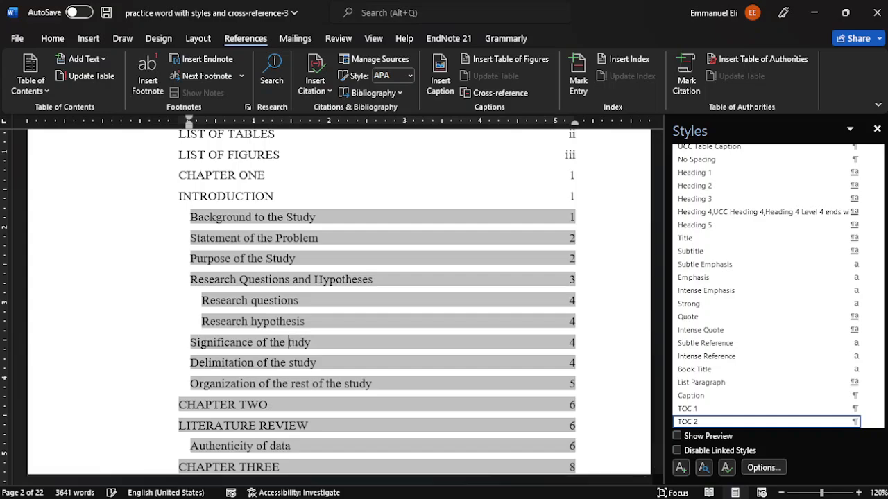
type("S")
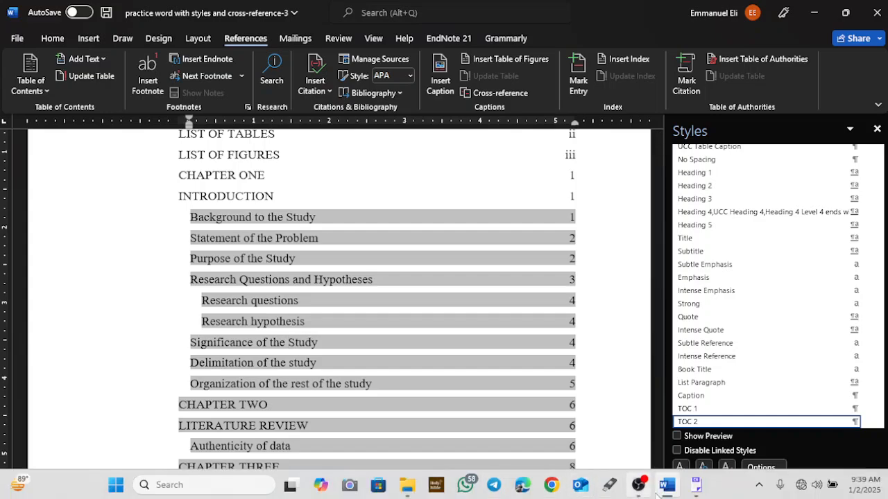
left_click(638, 485)
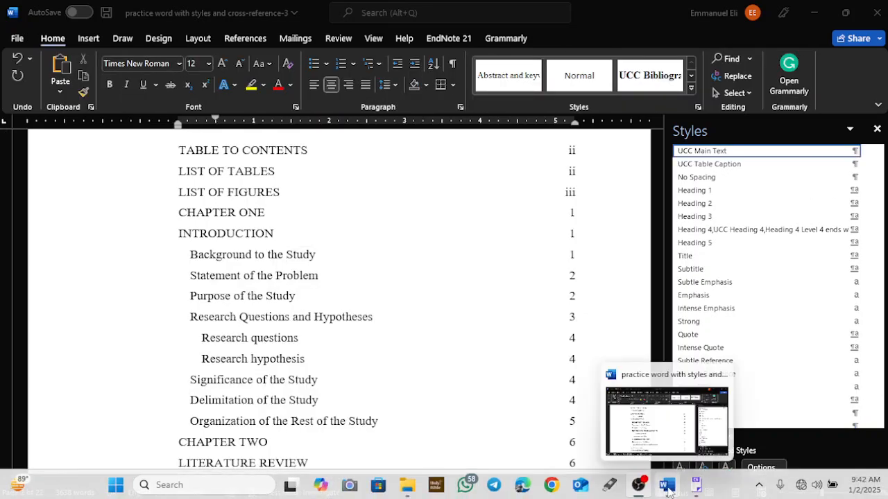
left_click(666, 483)
Update the entire table of contents, including both its entries and page numbers
scroll(292, 264, "up", 3)
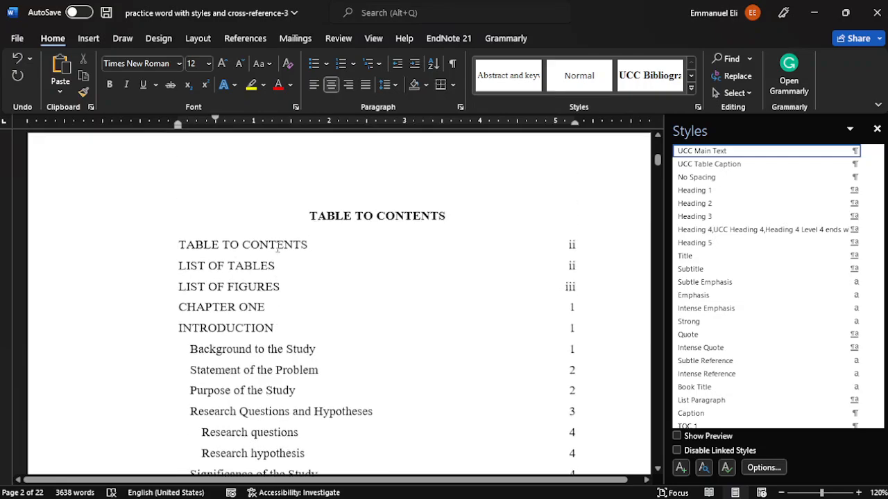
left_click(292, 286)
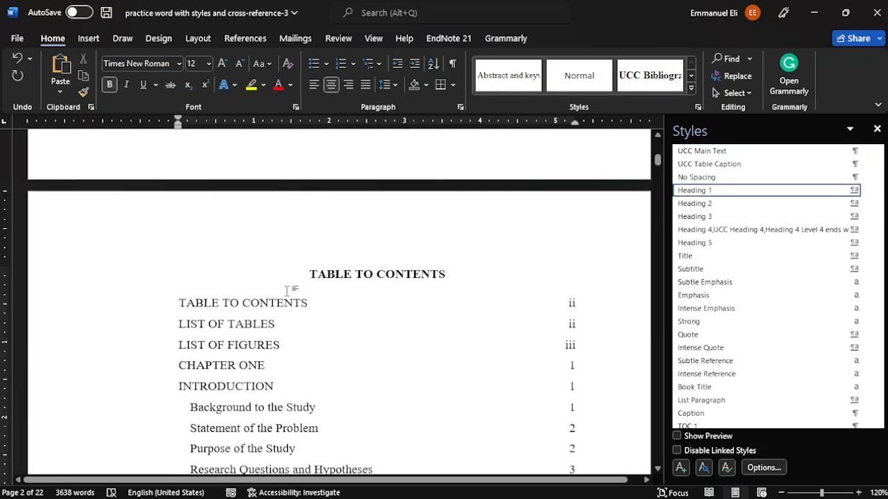
left_click(263, 308)
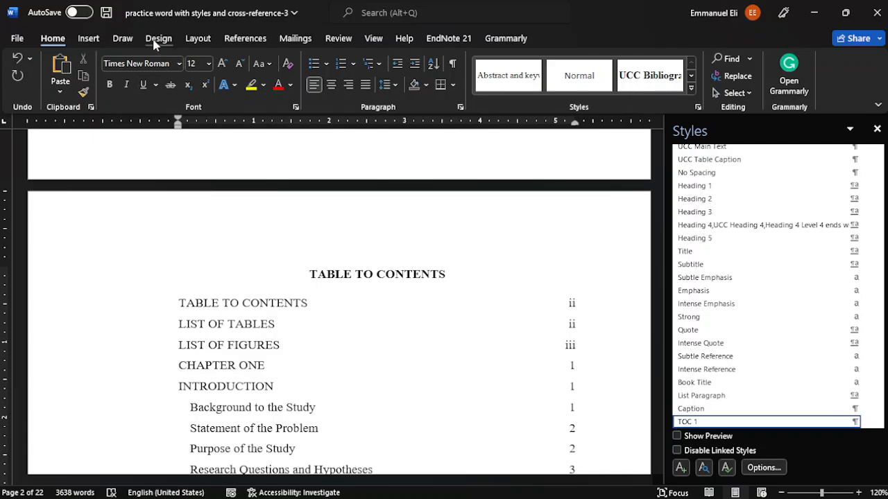
left_click(244, 38)
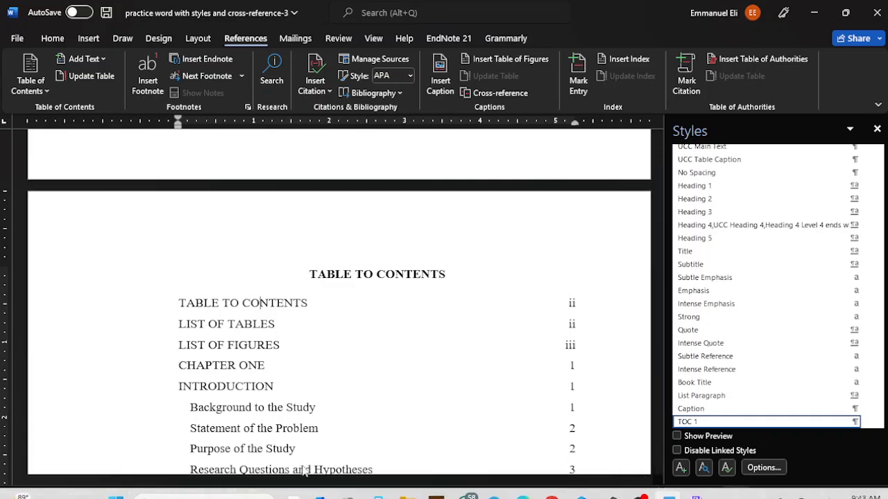
left_click(96, 78)
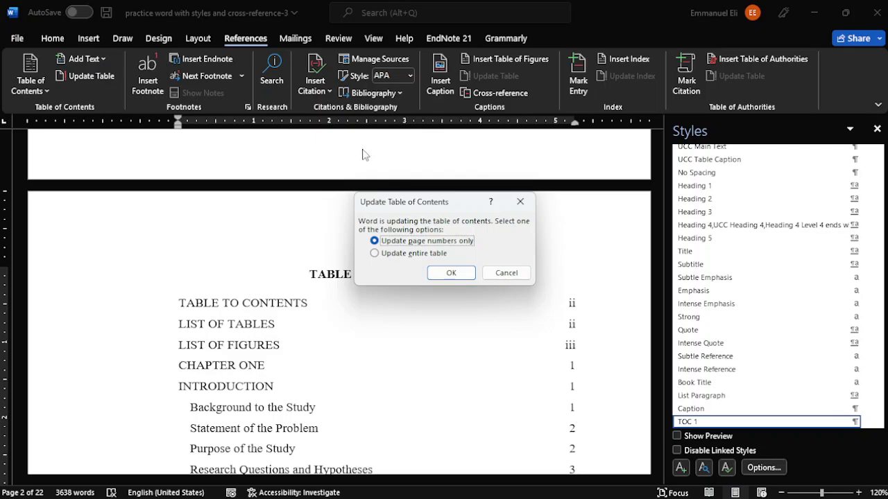
left_click(393, 255)
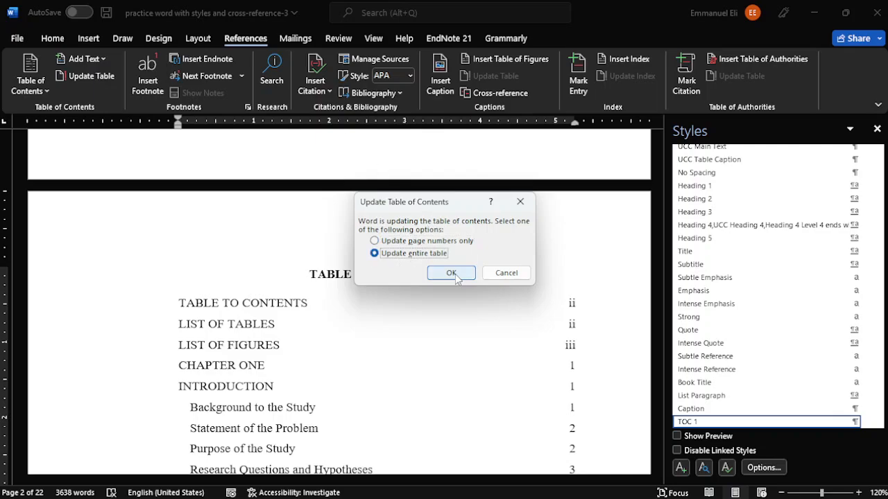
left_click(454, 274)
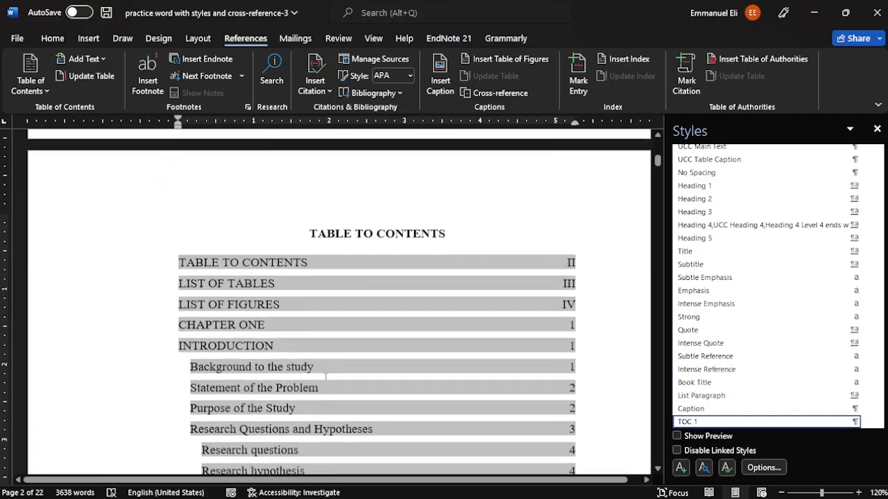
Review the updated table of contents, the lists of tables and figures with their page numbering, and the opening of Chapter One
scroll(324, 374, "down", 10)
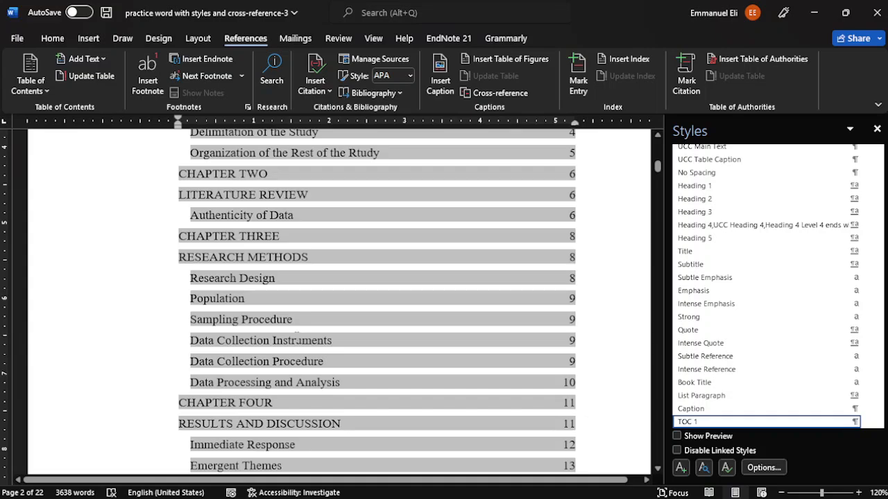
scroll(296, 337, "down", 10)
scroll(296, 338, "up", 3)
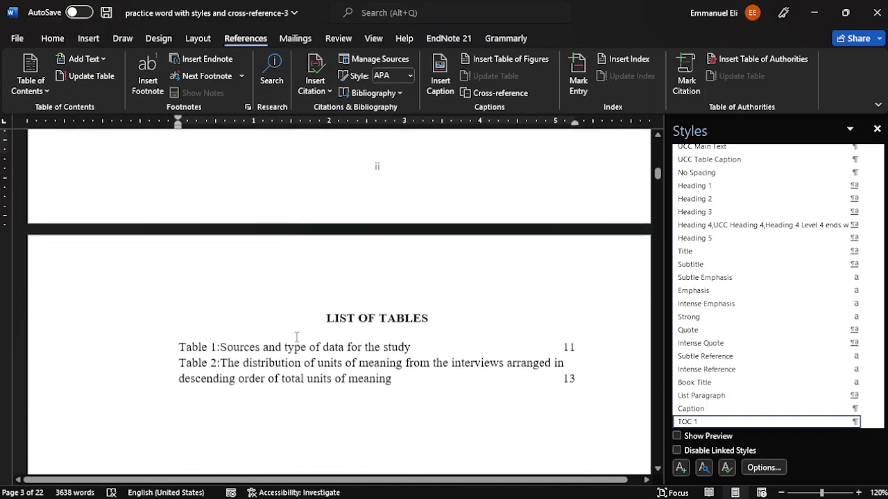
scroll(297, 337, "down", 10)
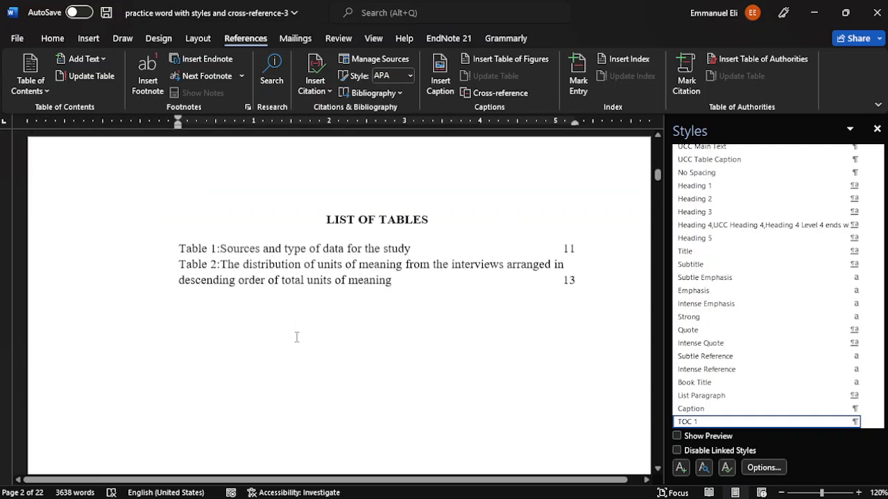
scroll(296, 337, "down", 3)
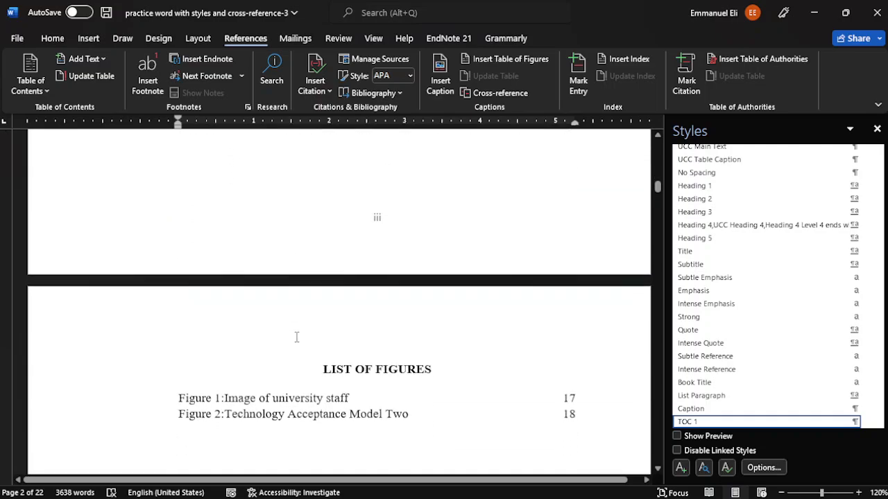
scroll(296, 337, "up", 1)
scroll(296, 337, "down", 3)
scroll(296, 337, "down", 3)
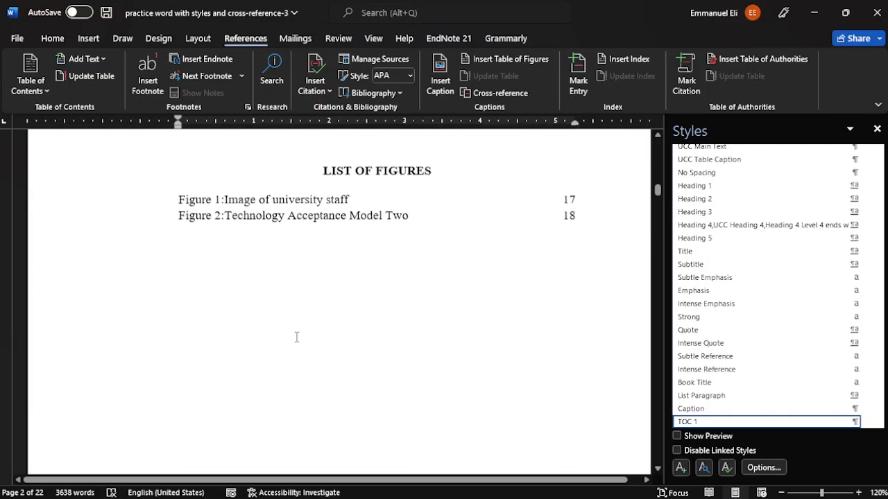
scroll(296, 337, "down", 2)
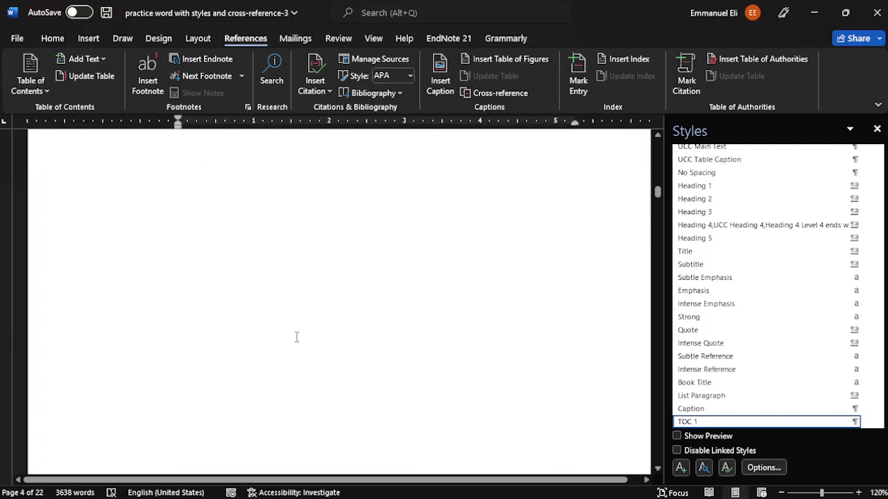
scroll(296, 337, "down", 6)
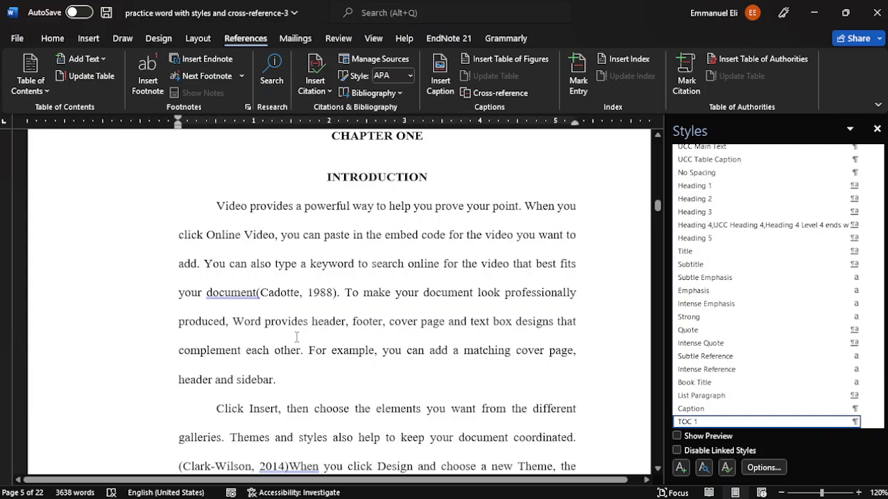
scroll(296, 337, "down", 5)
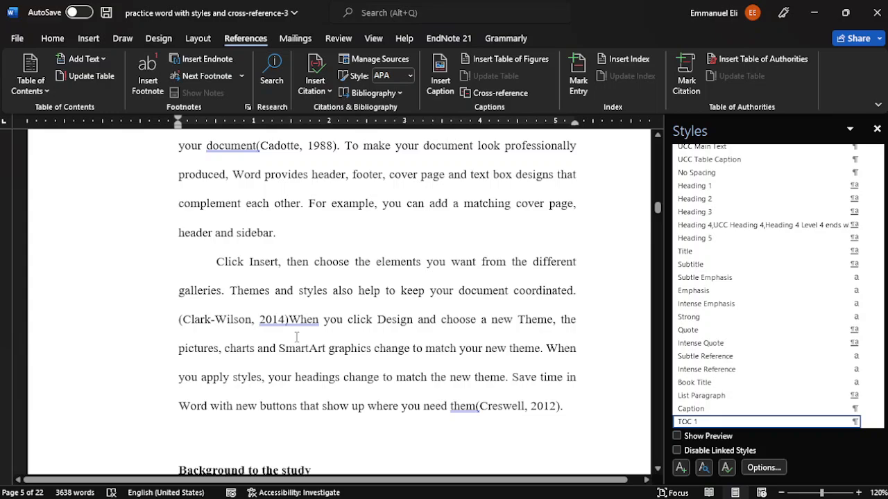
scroll(296, 337, "down", 4)
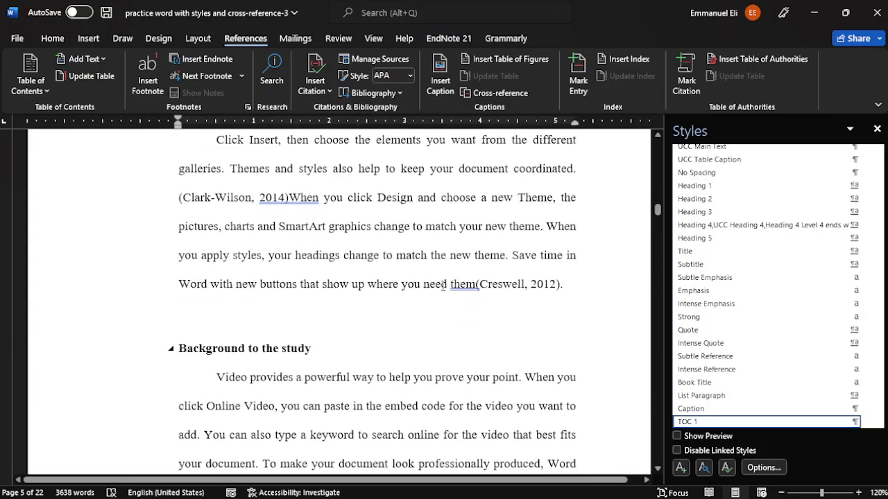
left_click(643, 490)
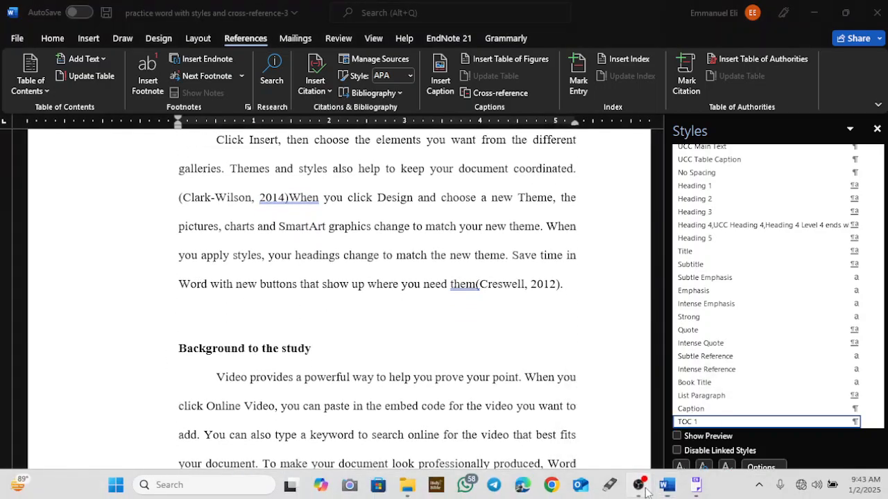